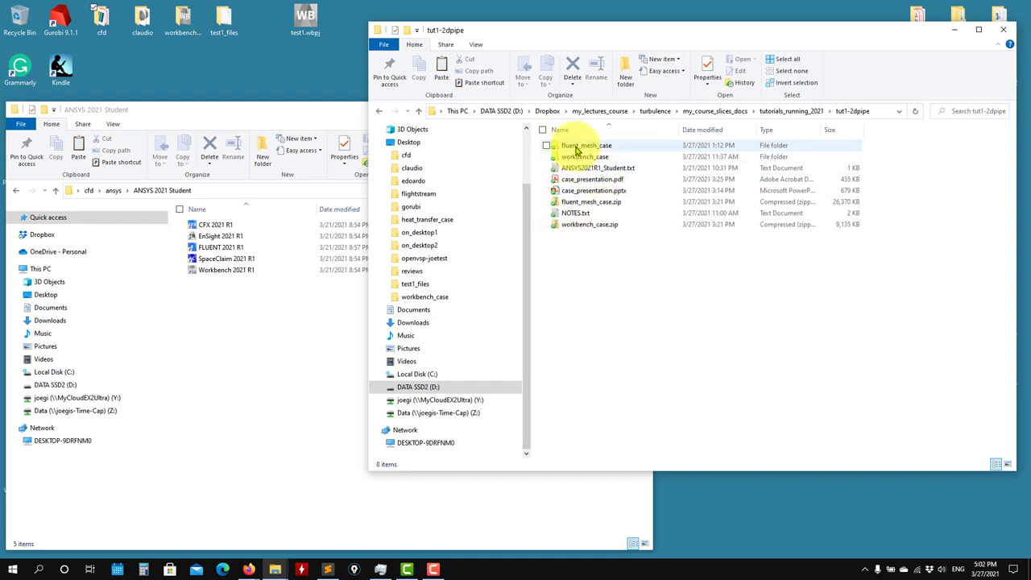
# - Open fluent_mesh_case and its turbulent subfolder in Details view, then select the fluent_mesh_case path
pyautogui.doubleClick(568, 144)
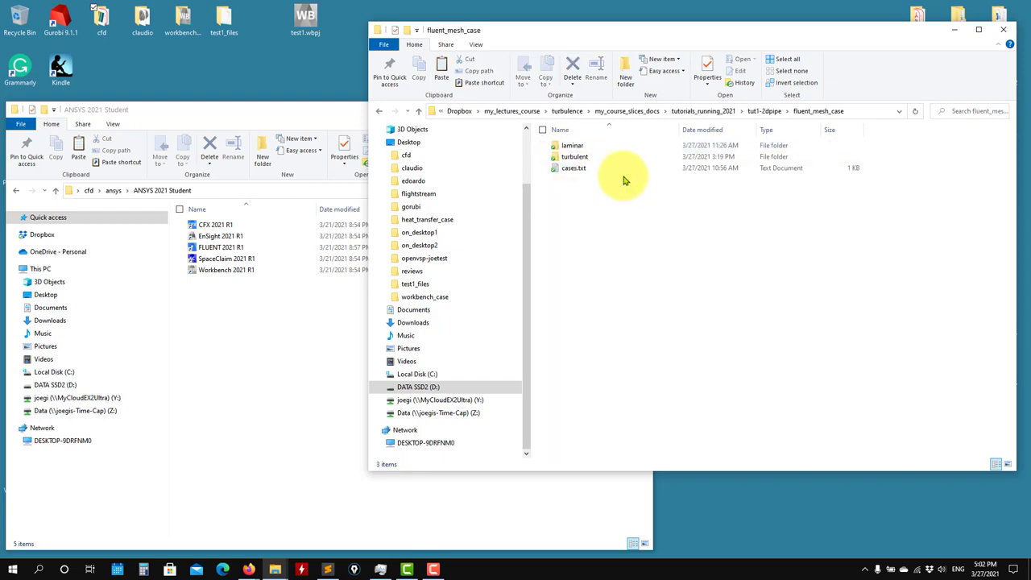
pyautogui.click(574, 164)
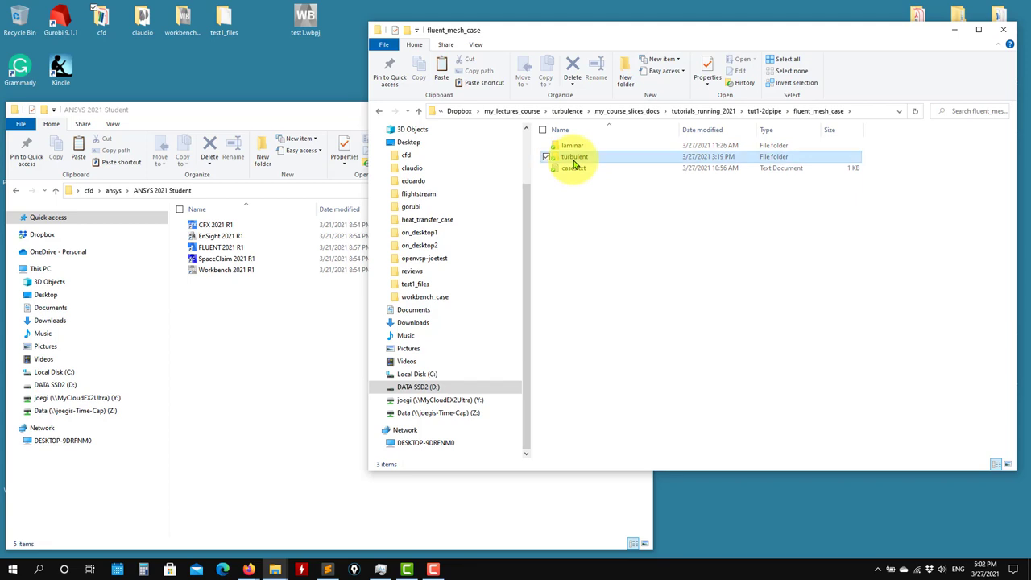
pyautogui.doubleClick(573, 163)
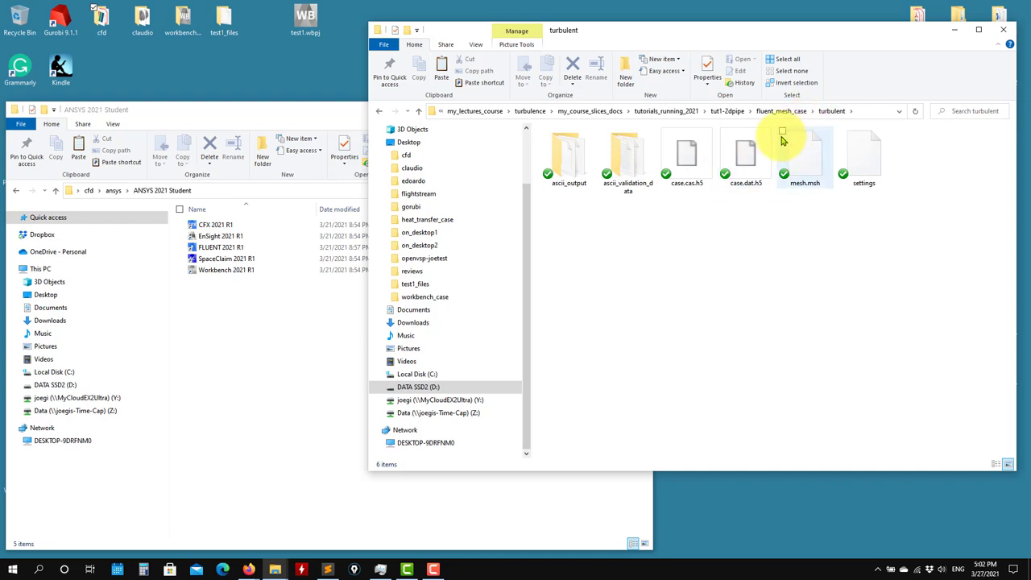
pyautogui.click(475, 45)
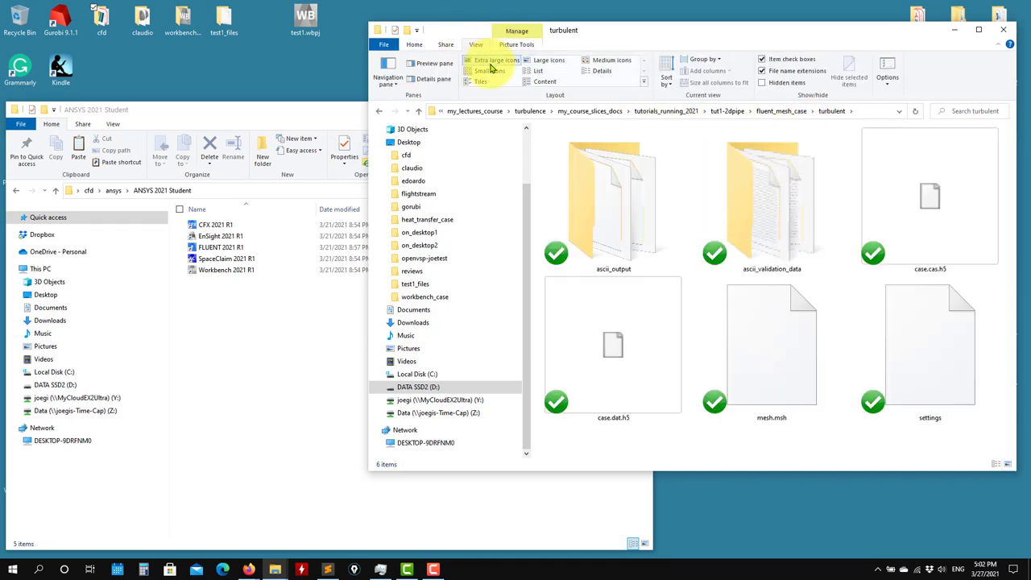
pyautogui.click(602, 71)
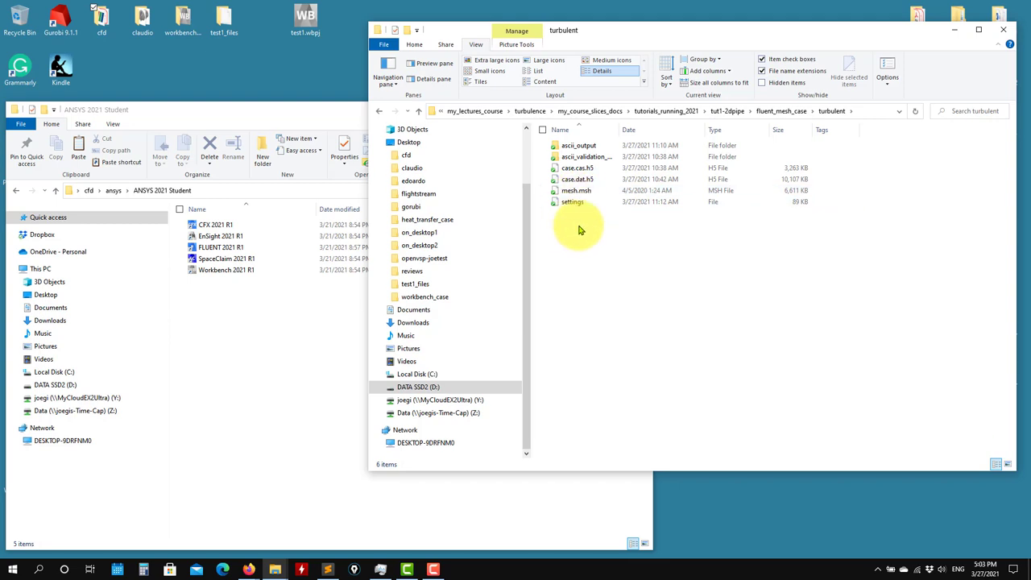
pyautogui.click(419, 111)
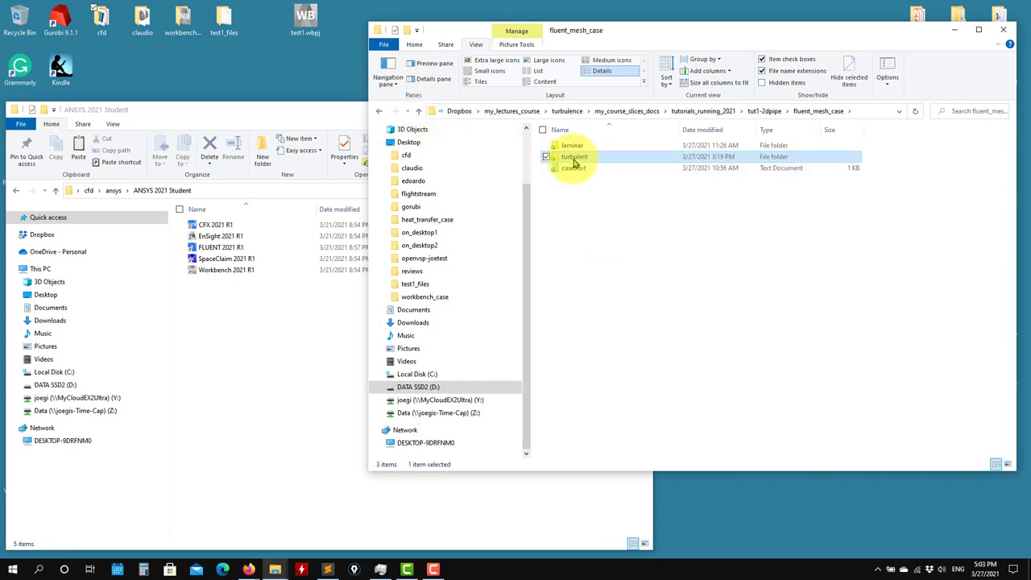
pyautogui.click(859, 117)
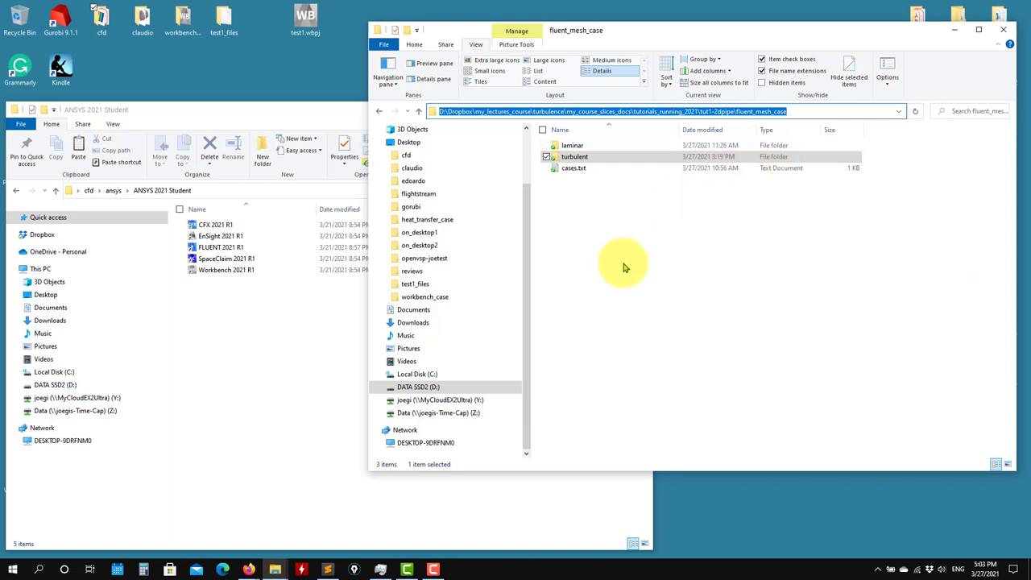
# - Start the FLUENT 2021 R1 launcher and set the dimension to 2D
pyautogui.click(220, 248)
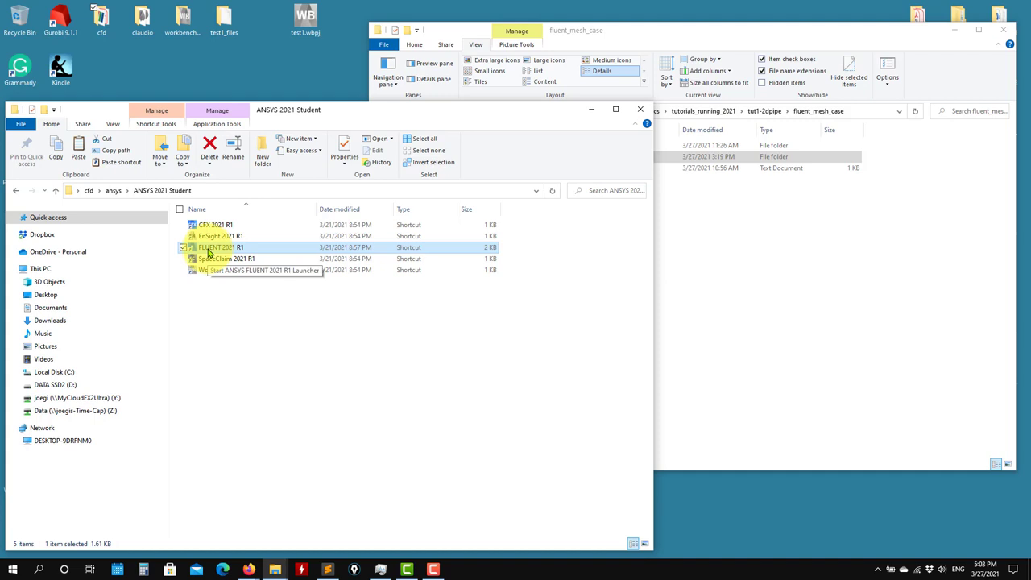
pyautogui.doubleClick(208, 252)
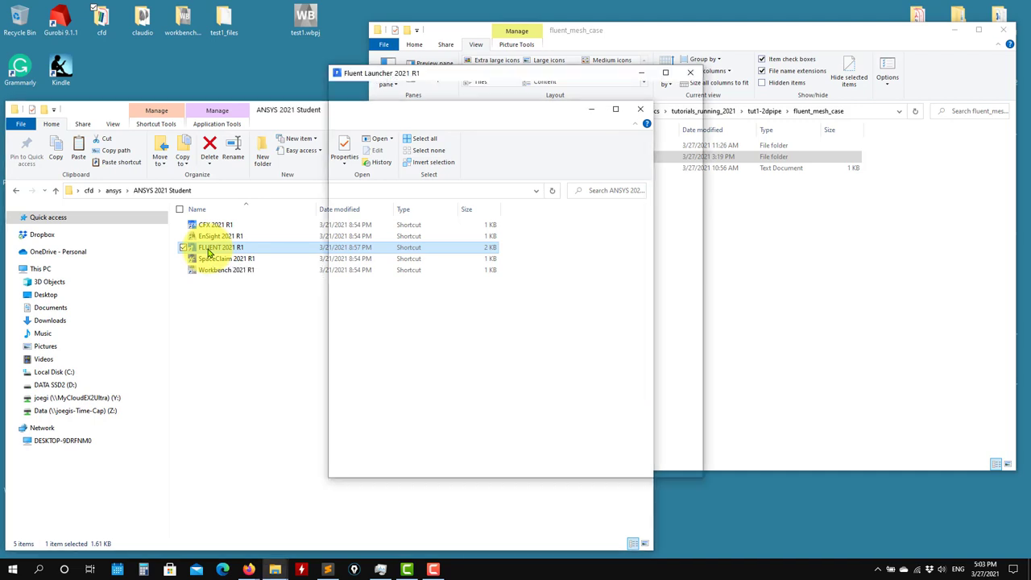
pyautogui.moveTo(569, 84); pyautogui.dragTo(274, 55)
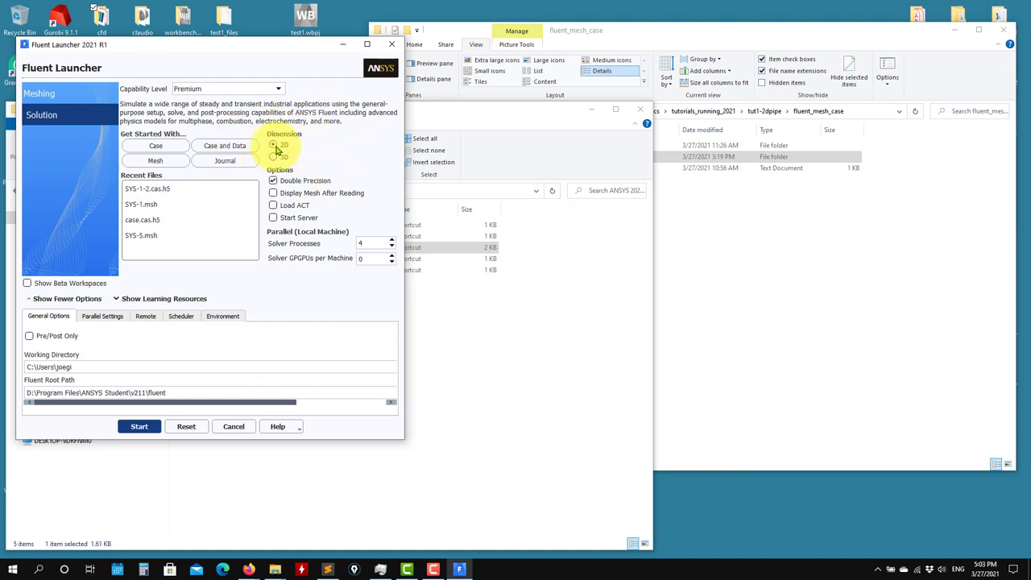
pyautogui.click(274, 145)
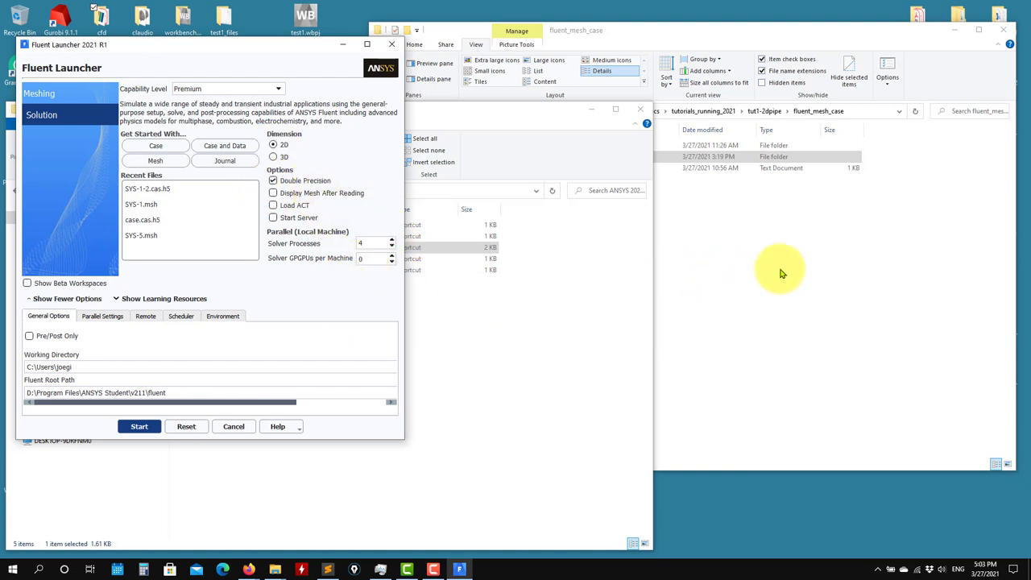
# - Paste the fluent_mesh_case folder path as the Working Directory
pyautogui.click(859, 116)
pyautogui.hotkey('ctrl', 'c')
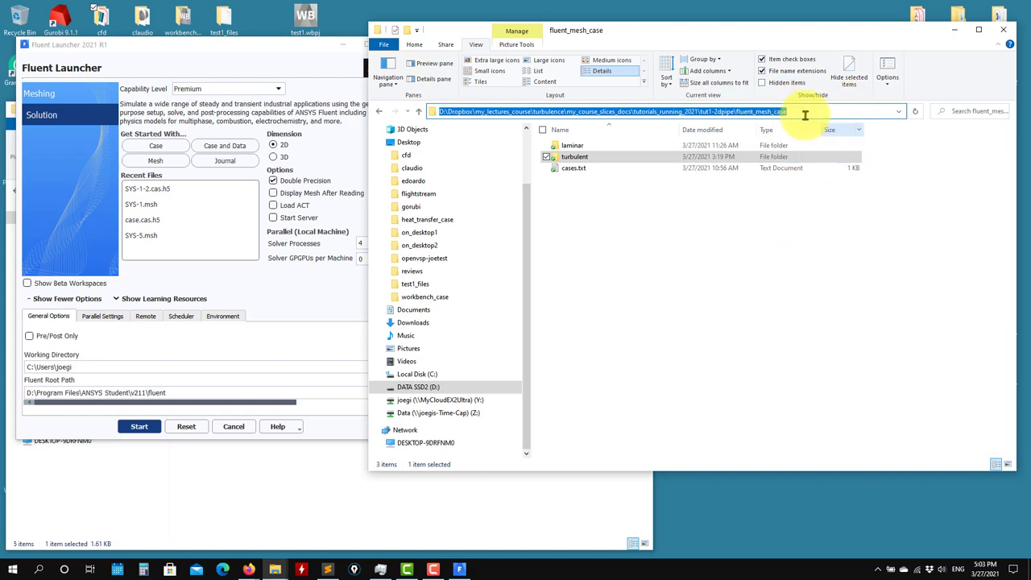
pyautogui.click(133, 369)
pyautogui.tripleClick(133, 369)
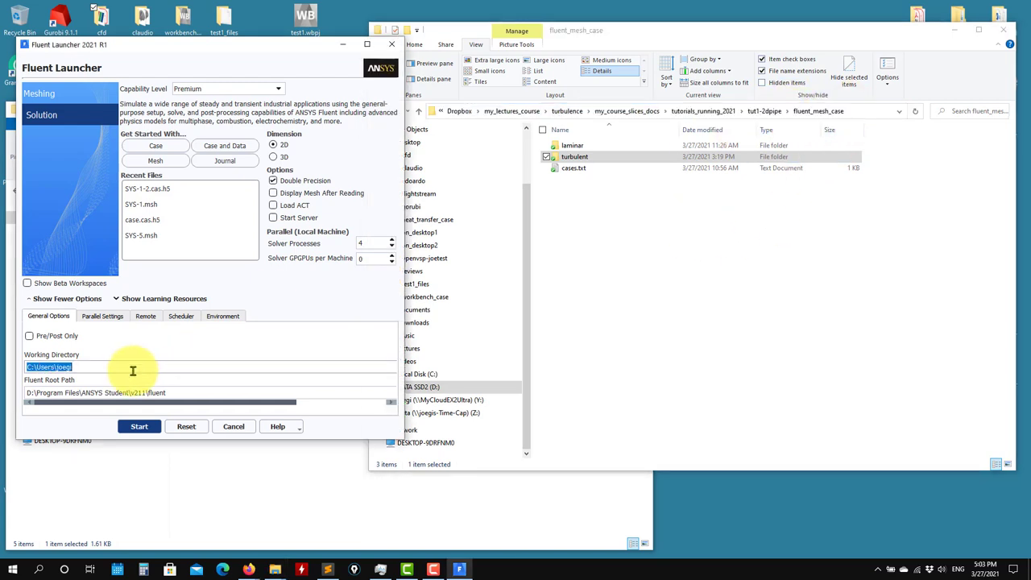
pyautogui.hotkey('ctrl', 'v')
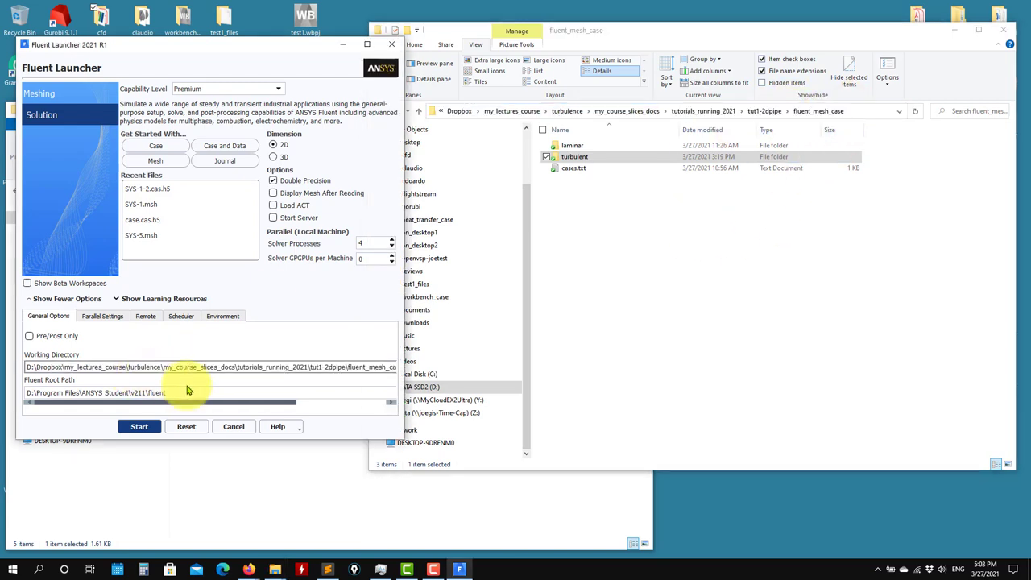
# - Launch the 2D Fluent session and bring up File > Read
pyautogui.click(139, 426)
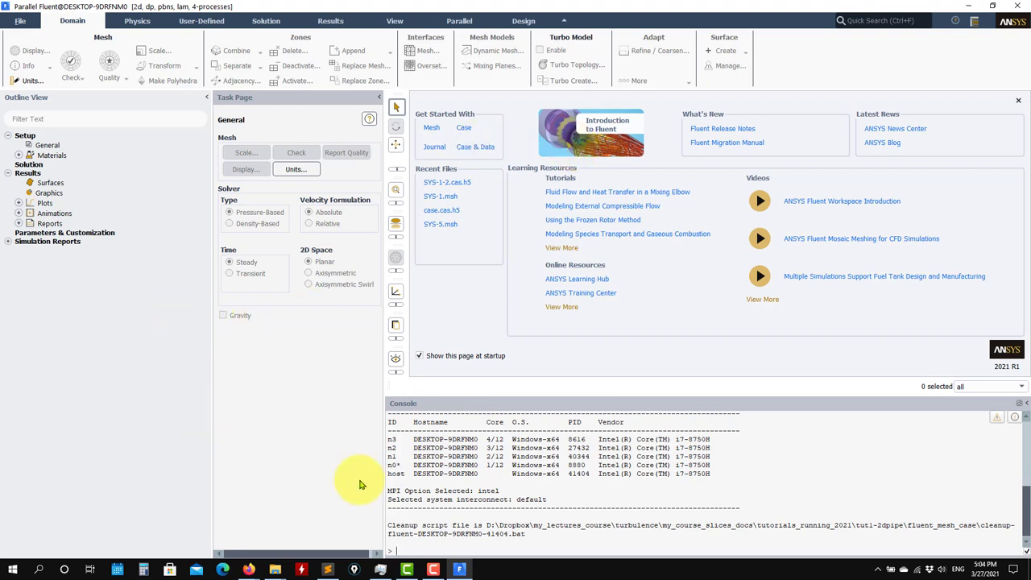
pyautogui.click(23, 24)
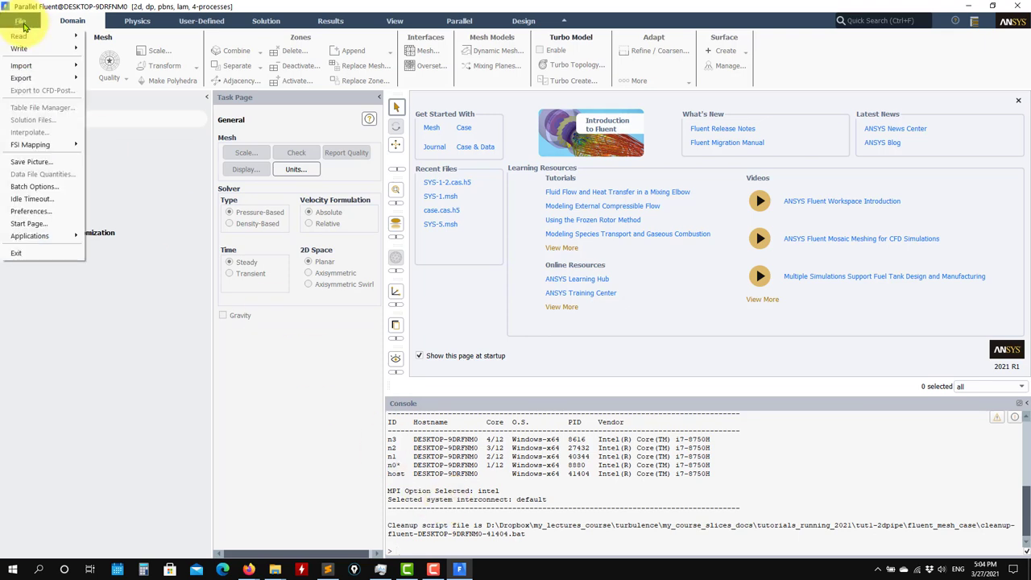
pyautogui.click(266, 476)
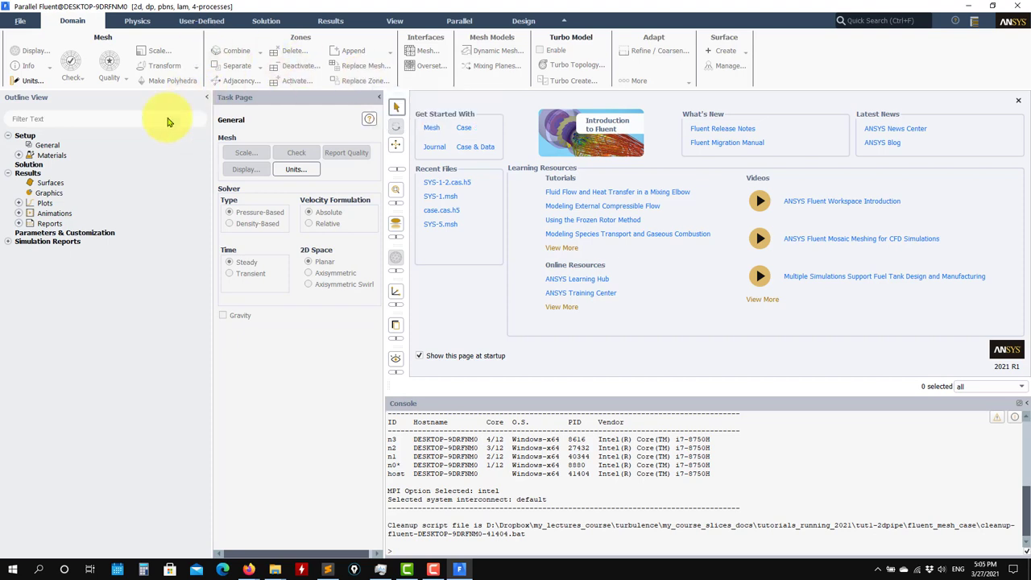
pyautogui.click(22, 22)
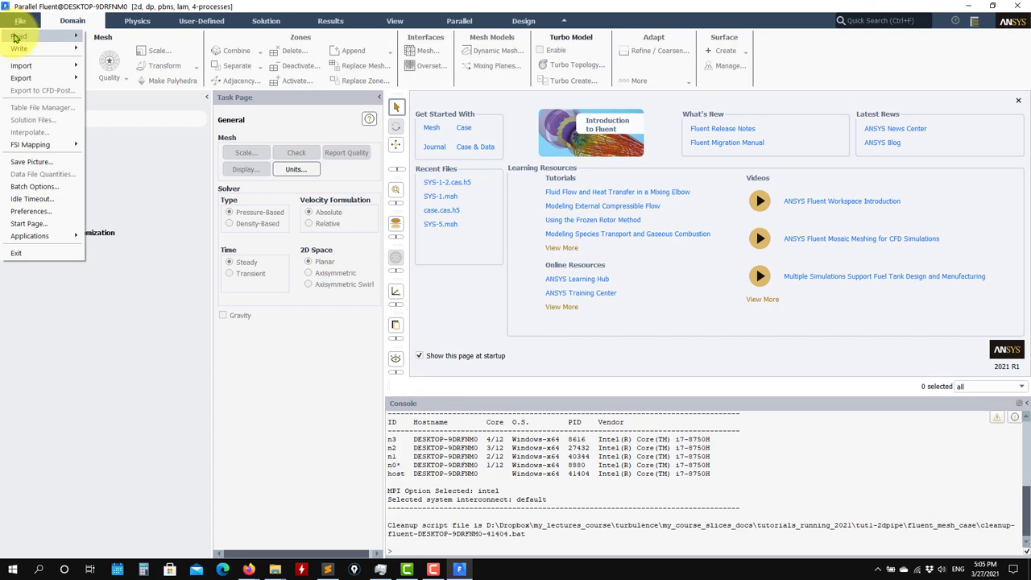
pyautogui.moveTo(18, 36)
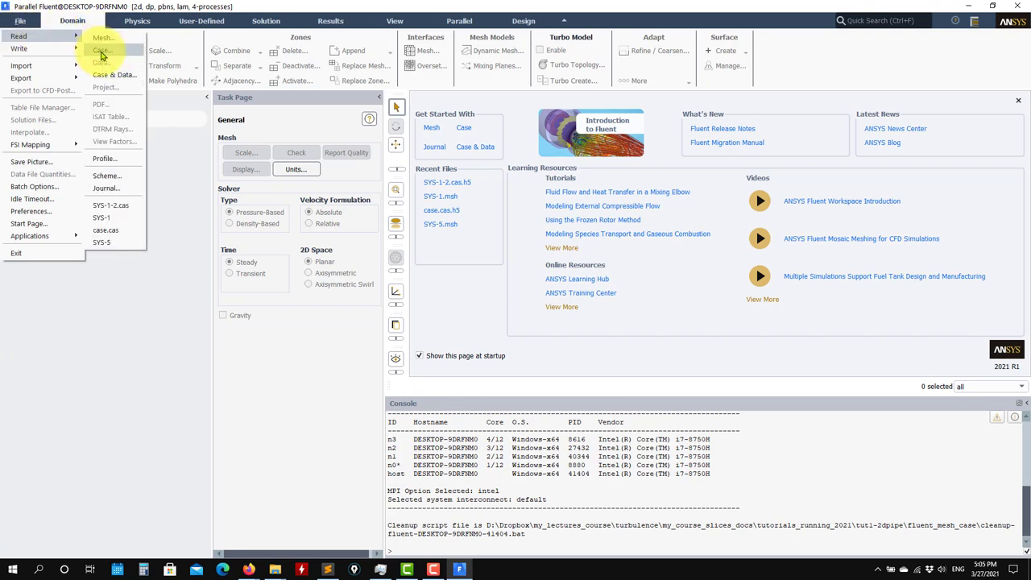
# - Read the turbulent case.cas.h5 with its data, and expand Graphics > Contours to show contour-1
pyautogui.click(121, 79)
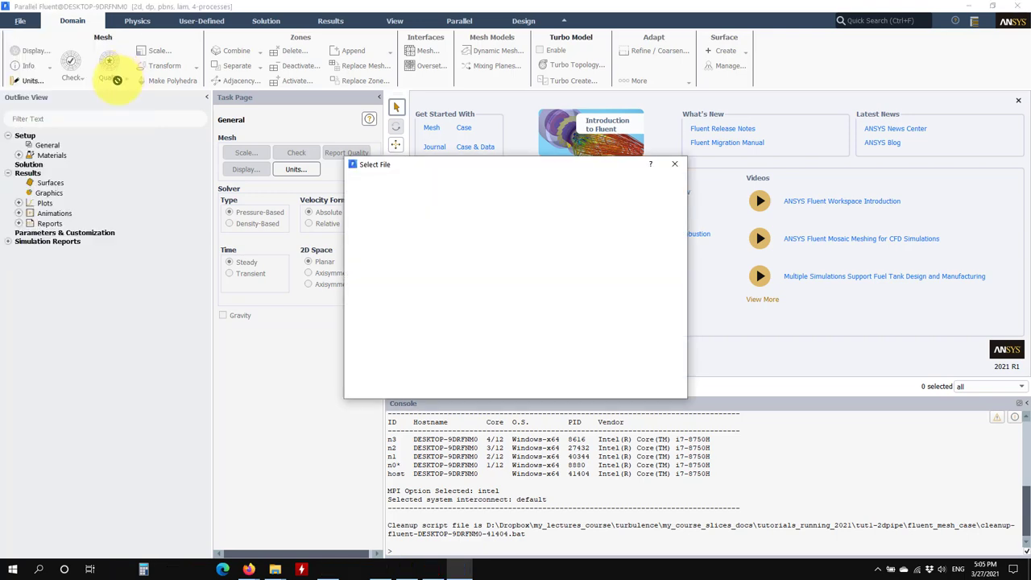
pyautogui.doubleClick(452, 225)
pyautogui.click(460, 233)
pyautogui.click(667, 332)
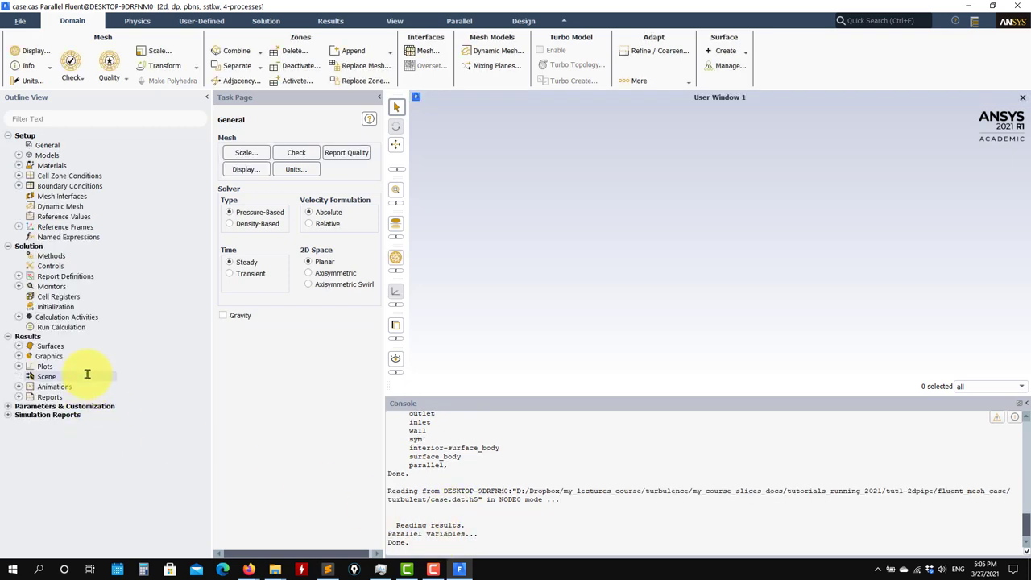
pyautogui.click(19, 357)
pyautogui.click(29, 376)
# - Display the contour-1 velocity magnitude contours
pyautogui.doubleClick(68, 387)
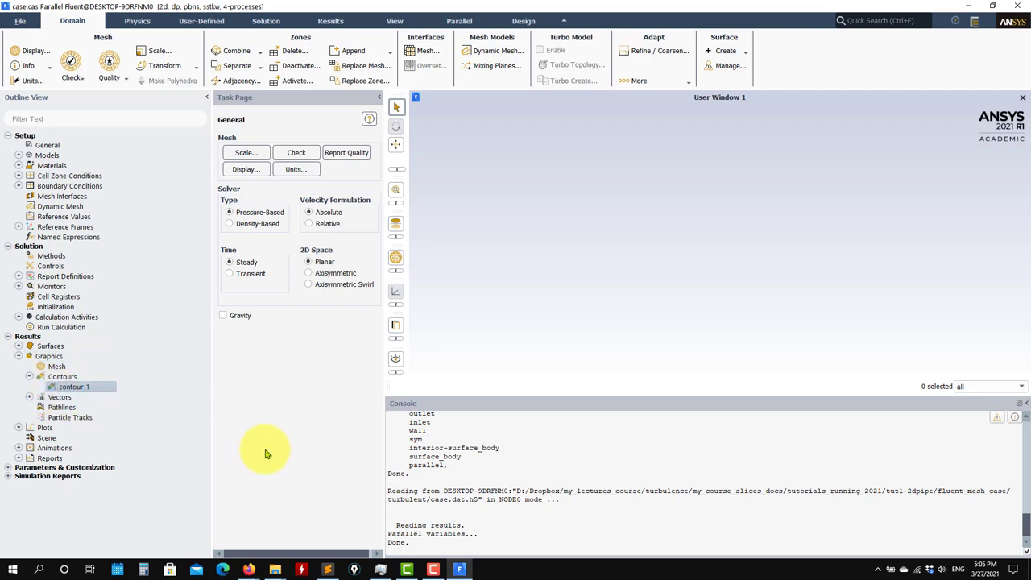
pyautogui.click(300, 566)
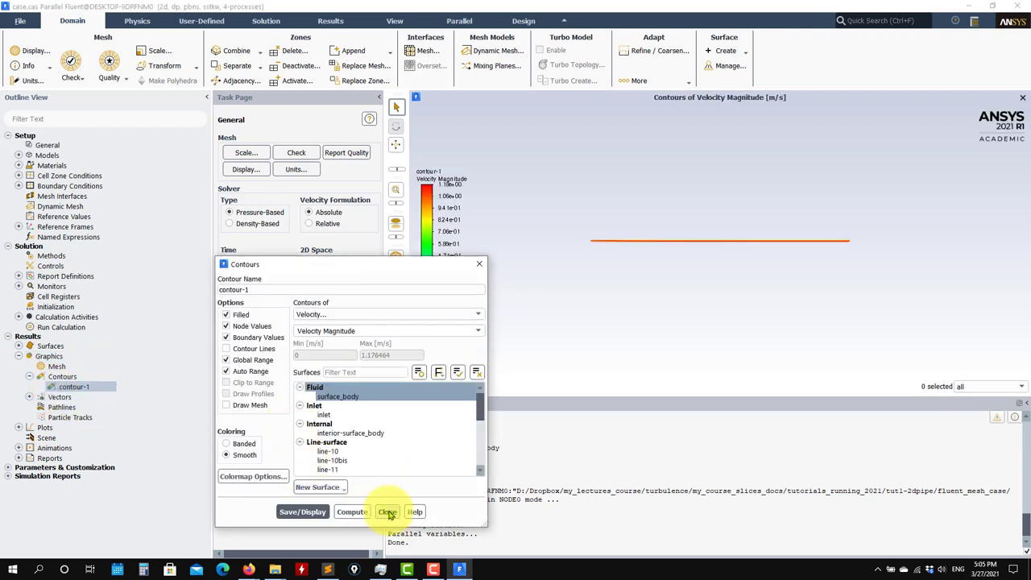
pyautogui.click(387, 565)
# - Expand Report Definitions and plot the scaled residual history from the Residual monitor
pyautogui.click(18, 276)
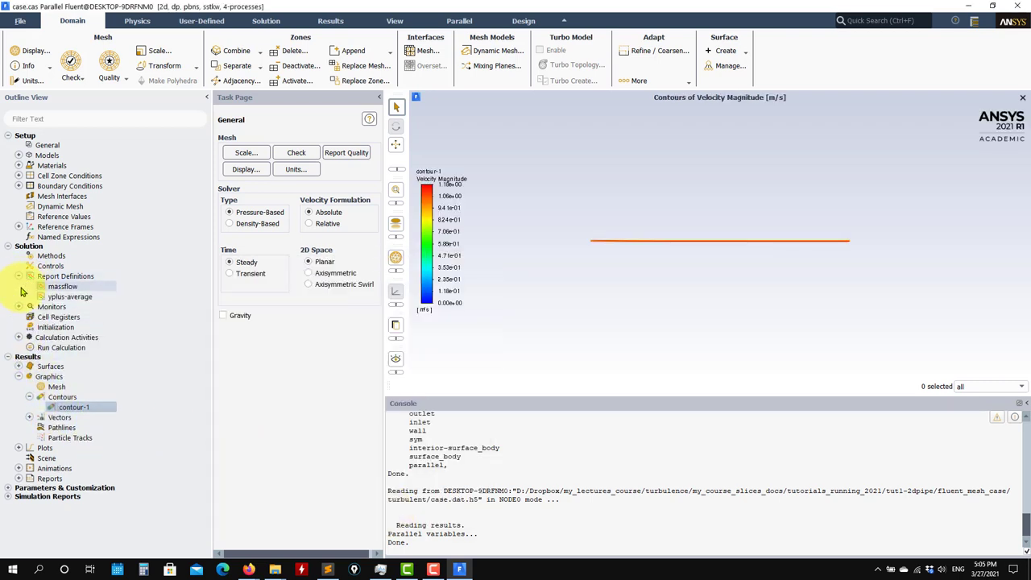
pyautogui.doubleClick(58, 318)
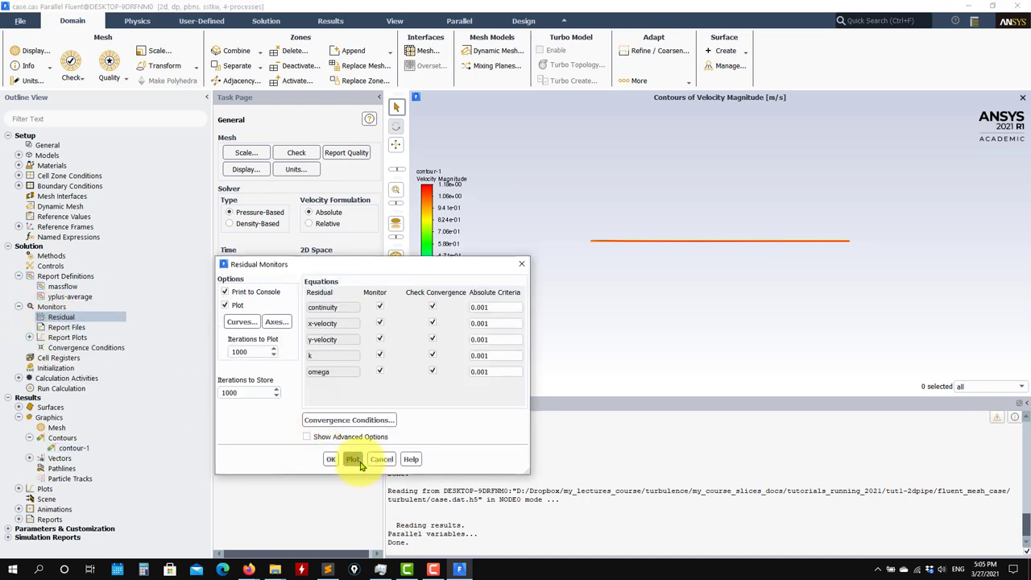
pyautogui.click(353, 459)
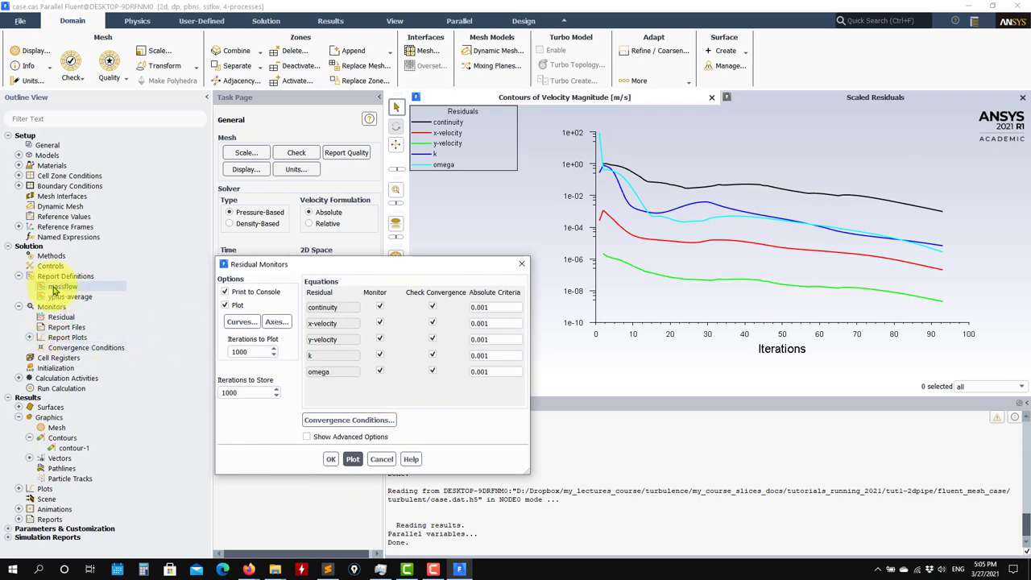
pyautogui.click(382, 460)
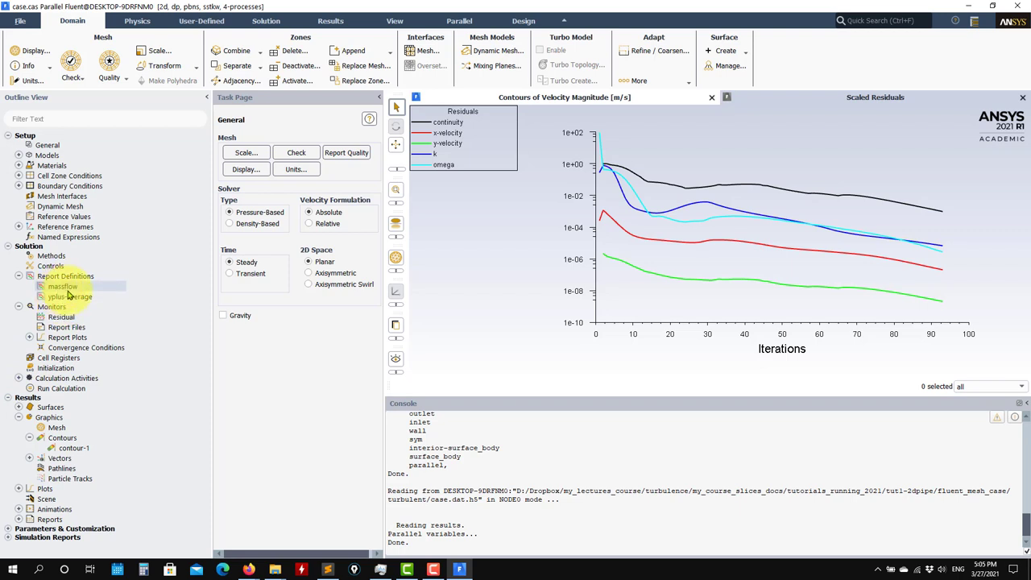
pyautogui.moveTo(280, 572)
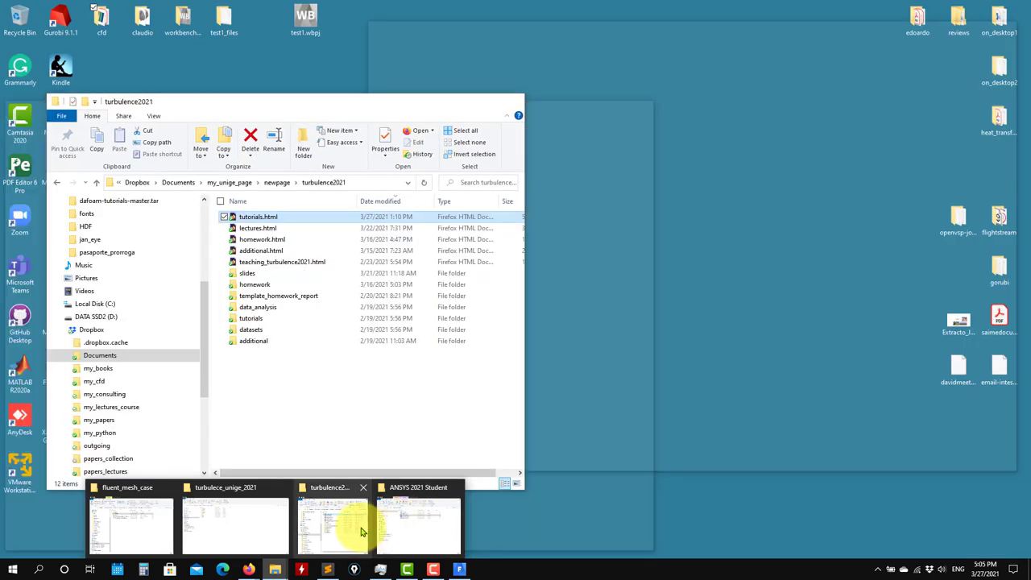
# - Open the turbulent folder in the fluent_mesh_case Explorer window, then minimize Explorer
pyautogui.moveTo(409, 530)
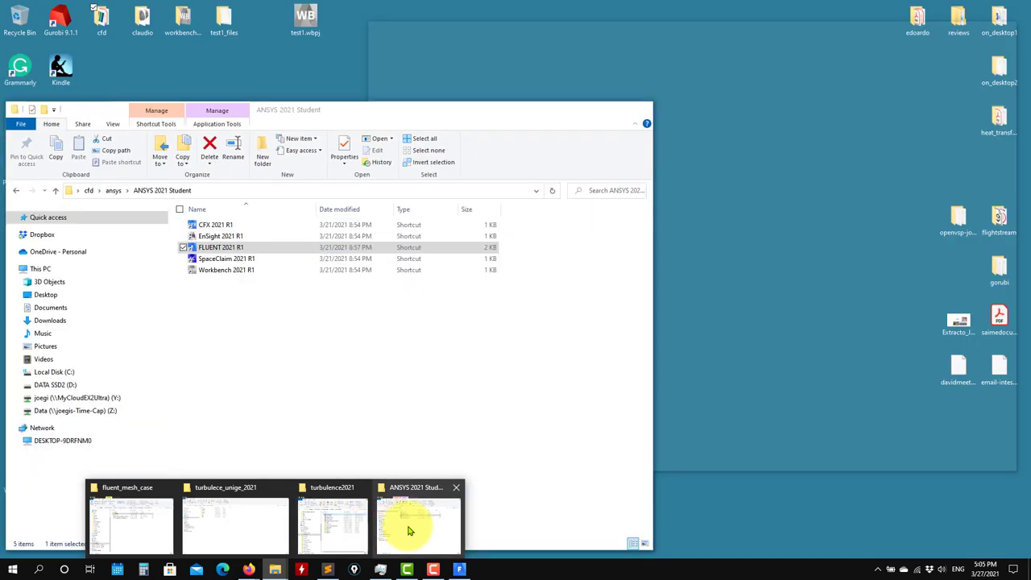
pyautogui.moveTo(271, 532)
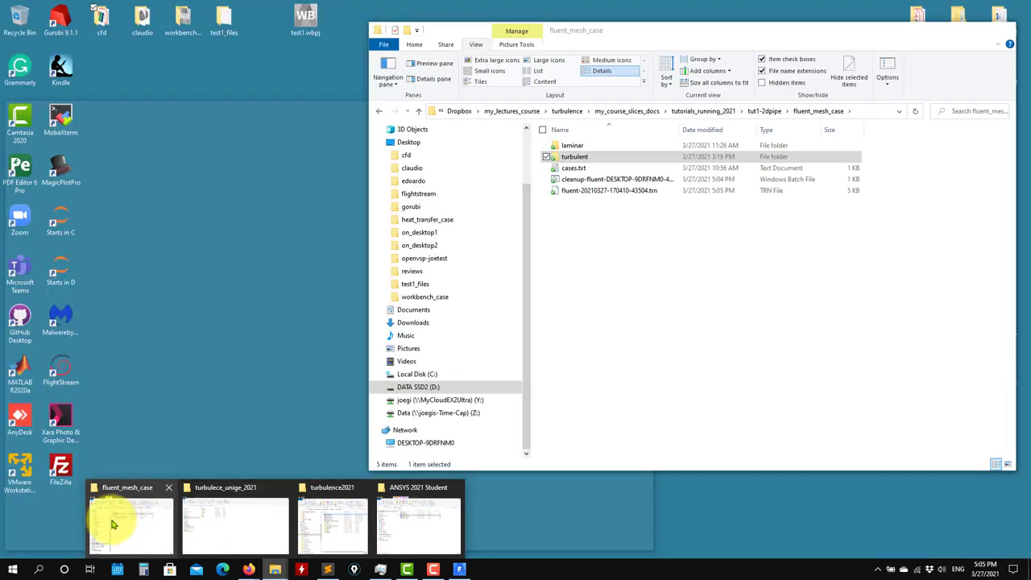
pyautogui.click(113, 523)
pyautogui.doubleClick(572, 159)
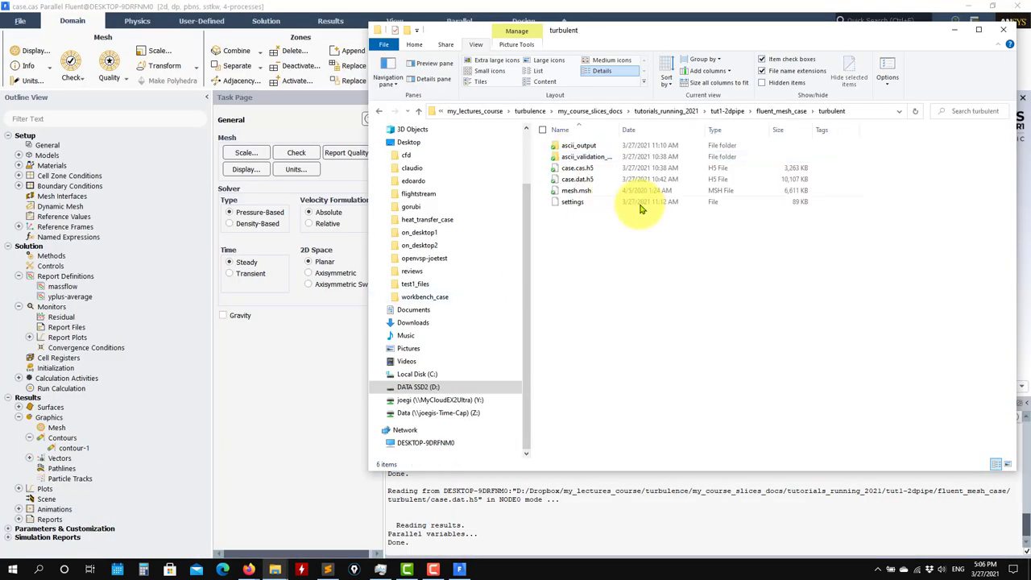
pyautogui.click(954, 30)
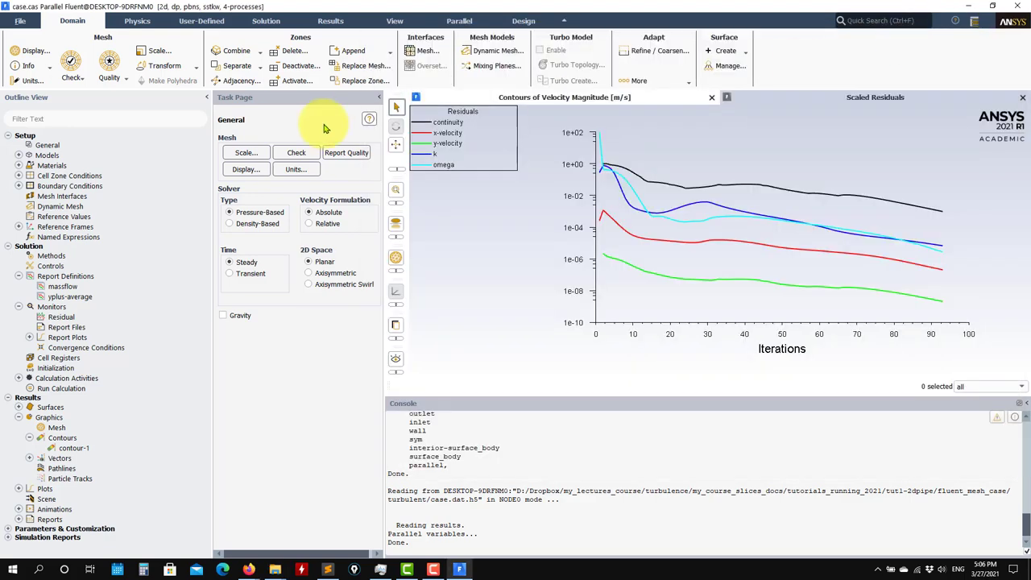
pyautogui.click(18, 22)
# - Read mesh.msh as a new mesh, discarding the current case and data
pyautogui.moveTo(32, 38)
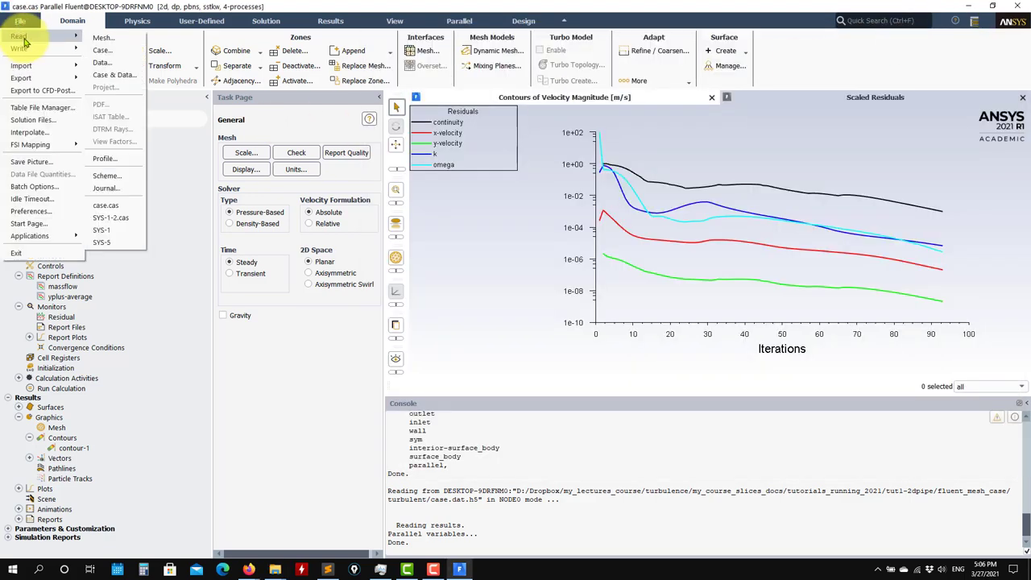
pyautogui.click(101, 38)
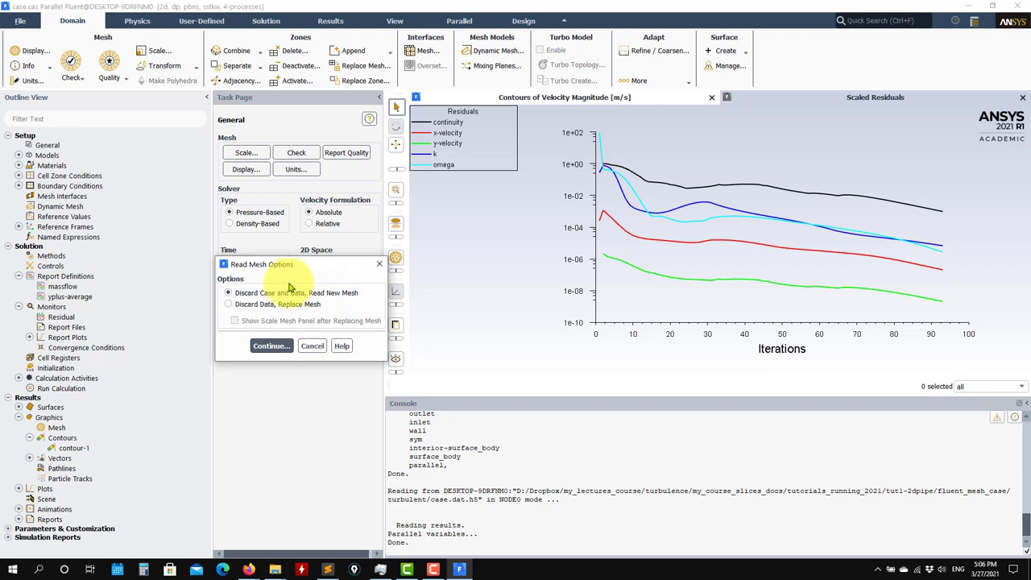
pyautogui.click(271, 346)
pyautogui.click(443, 232)
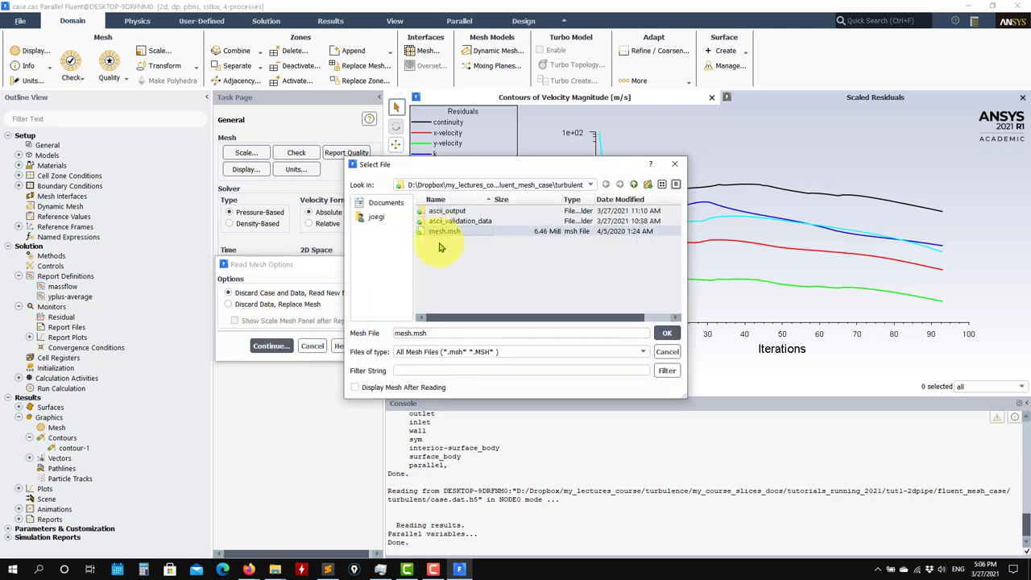
pyautogui.click(654, 330)
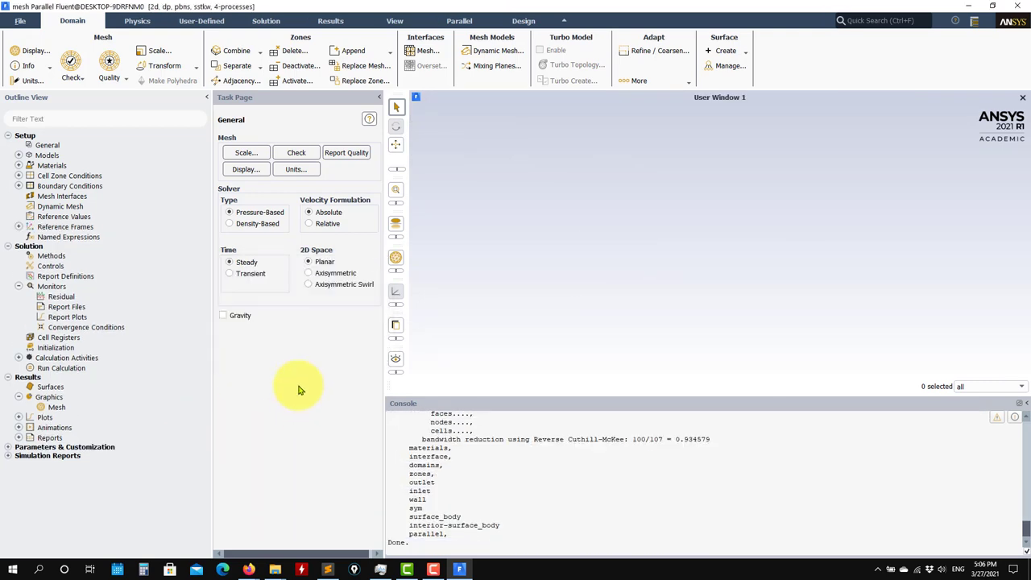
# - Display the pipe grid with mesh-1, return to General setup, and collapse Monitors
pyautogui.doubleClick(57, 407)
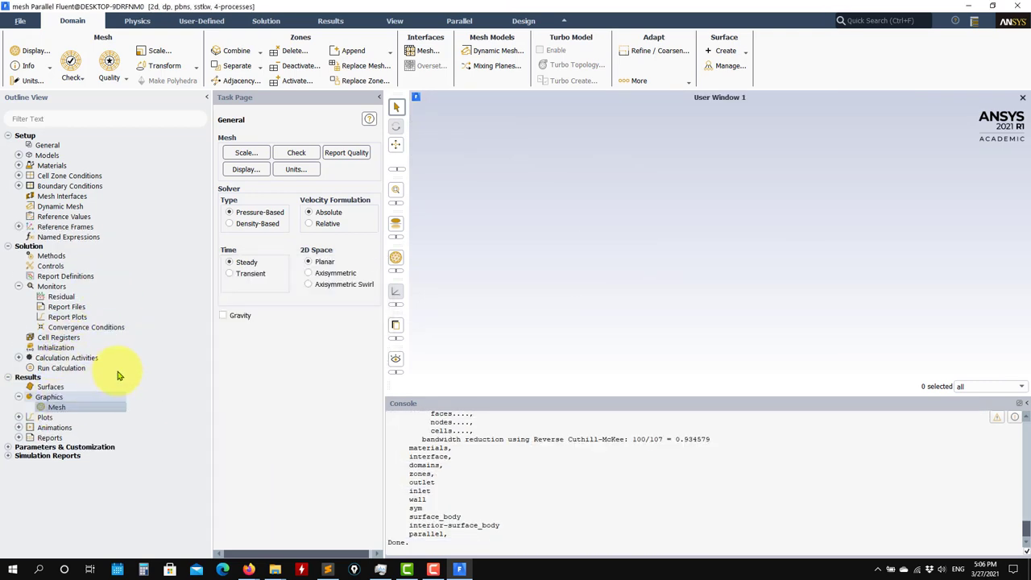
pyautogui.click(335, 536)
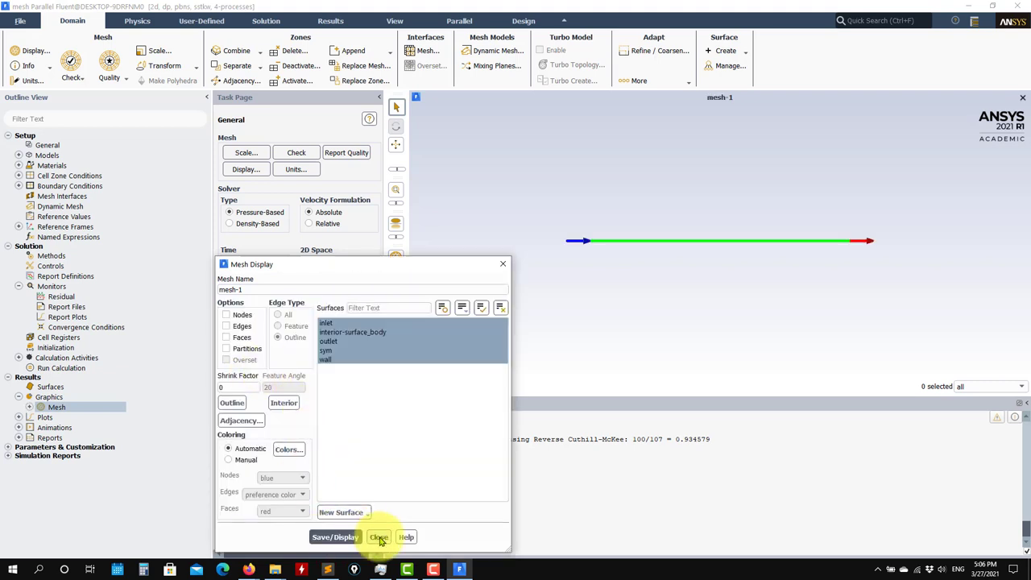
pyautogui.click(379, 537)
pyautogui.scroll(3, 613, 201)
pyautogui.scroll(5, 560, 193)
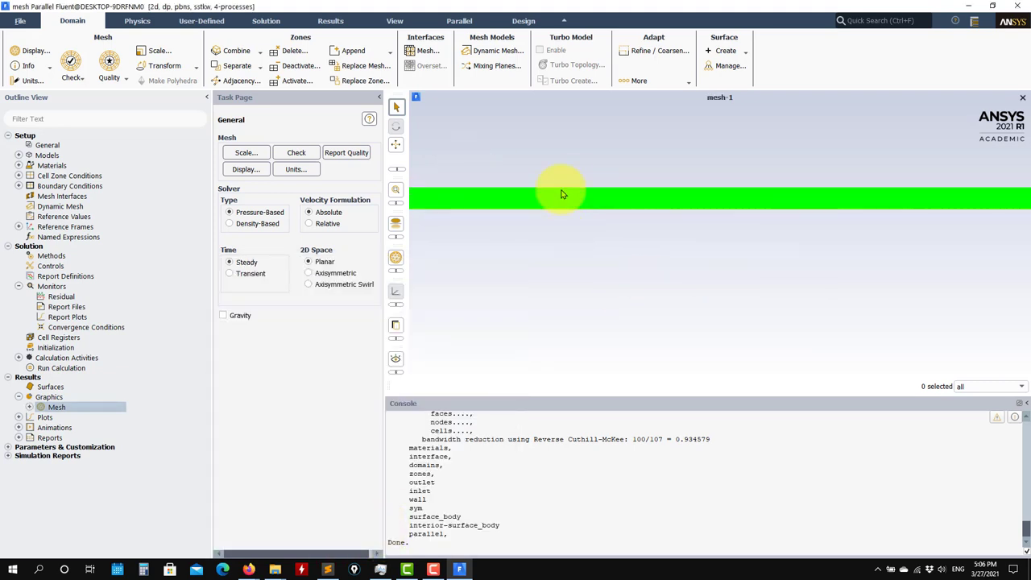
pyautogui.click(42, 145)
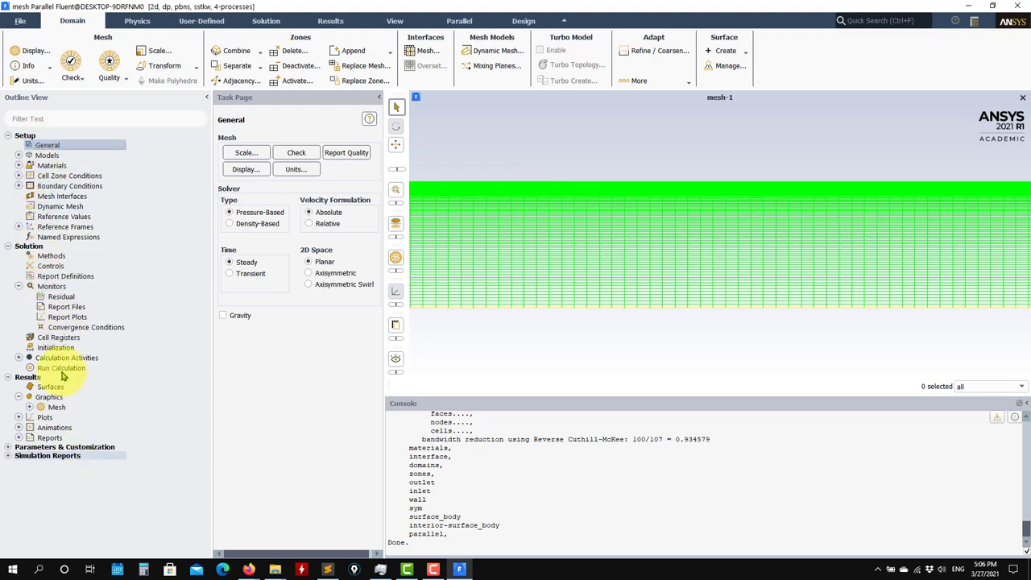
pyautogui.click(18, 286)
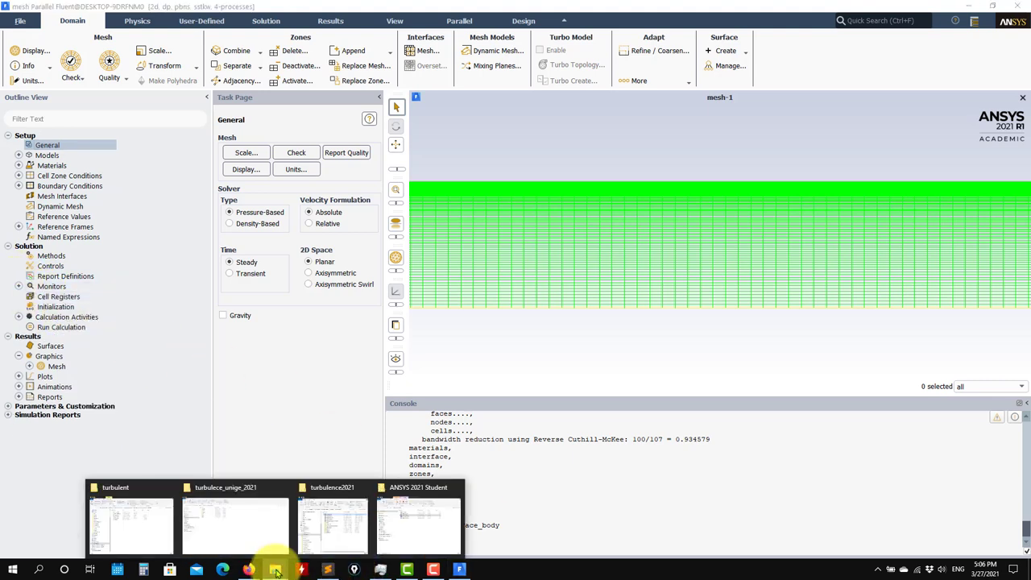
pyautogui.click(223, 495)
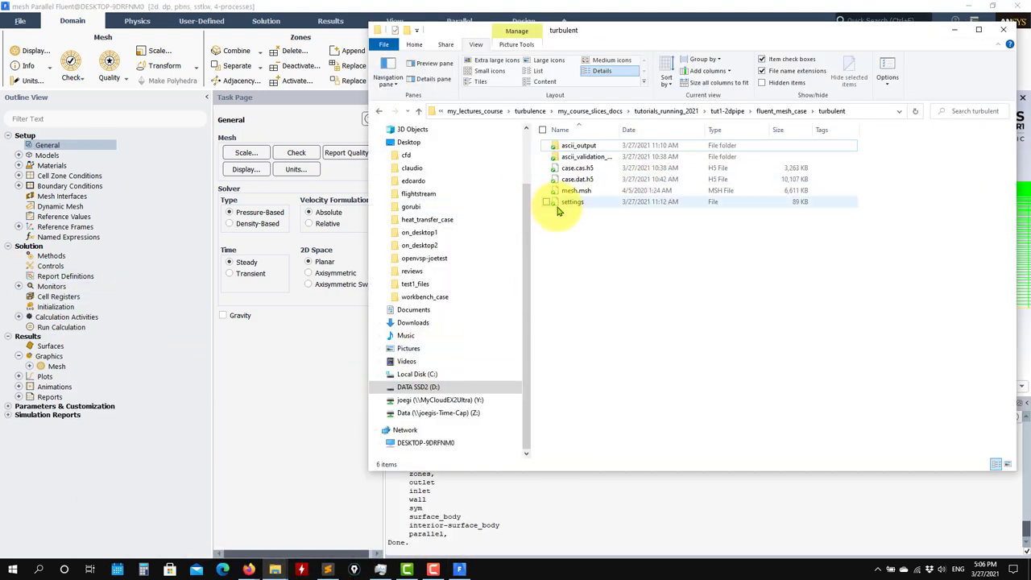
# - List the top-level text command menus in Fluent's console
pyautogui.click(485, 534)
pyautogui.press('Return')
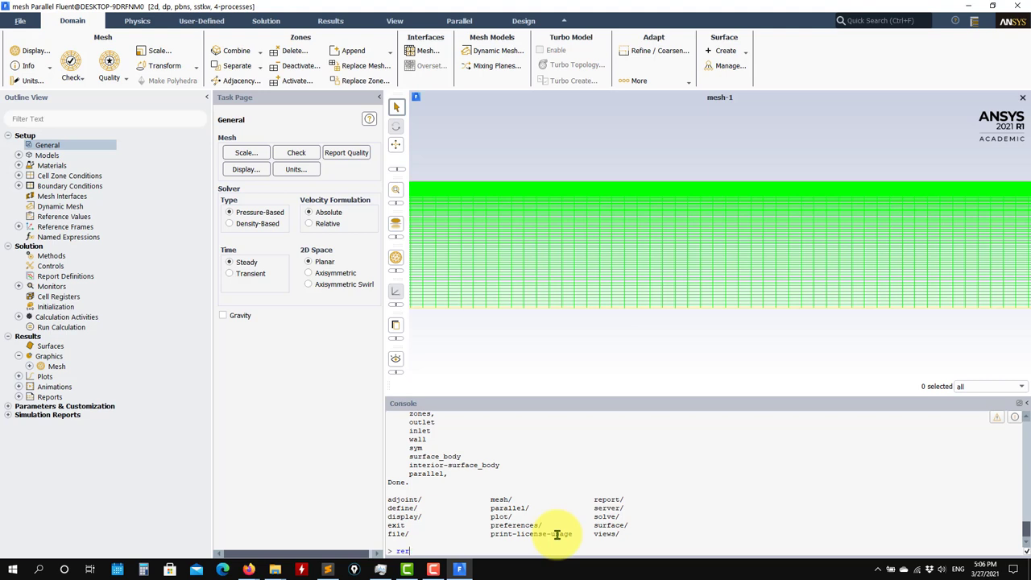
# - Print the report summary in the console without writing it to file, then quit the report menu
pyautogui.write('rt')
pyautogui.press('Return')
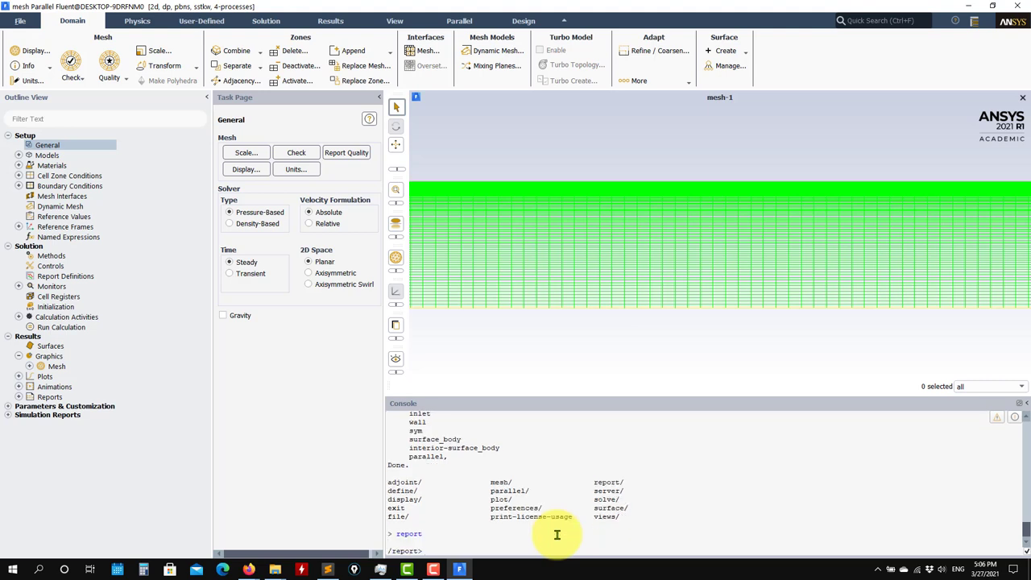
pyautogui.press('Return')
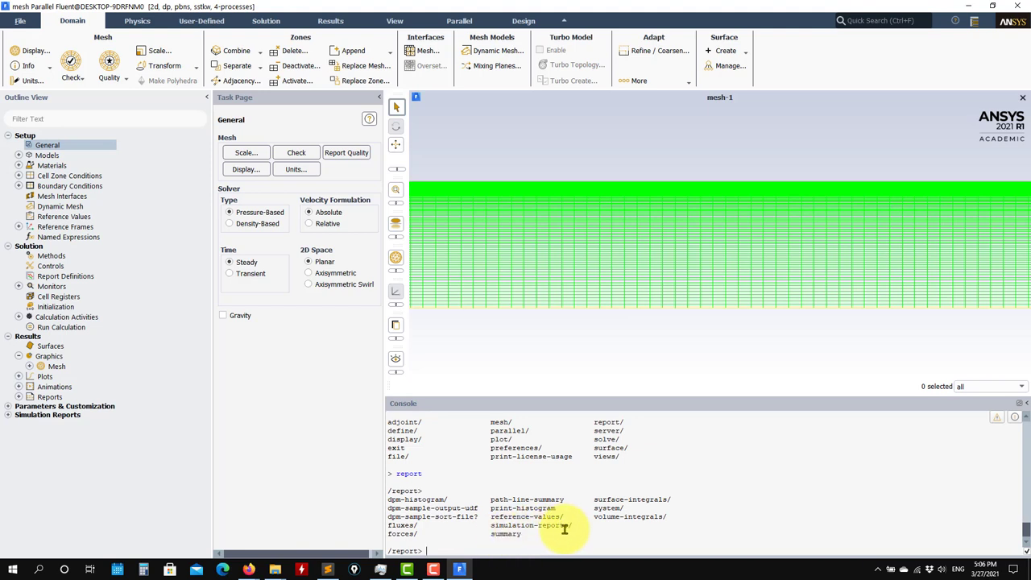
pyautogui.write('summary')
pyautogui.press('Return')
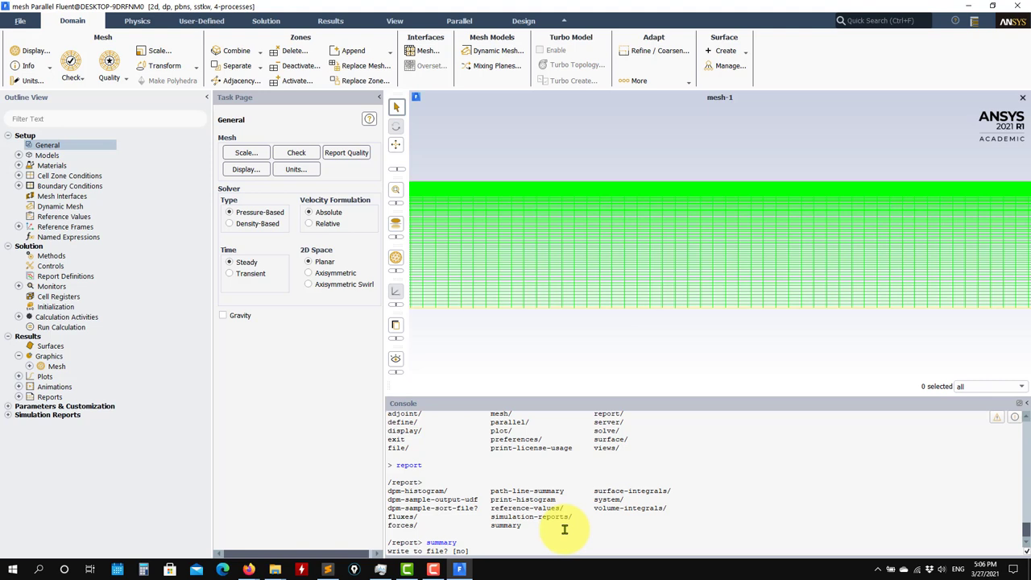
pyautogui.write('no')
pyautogui.press('Return')
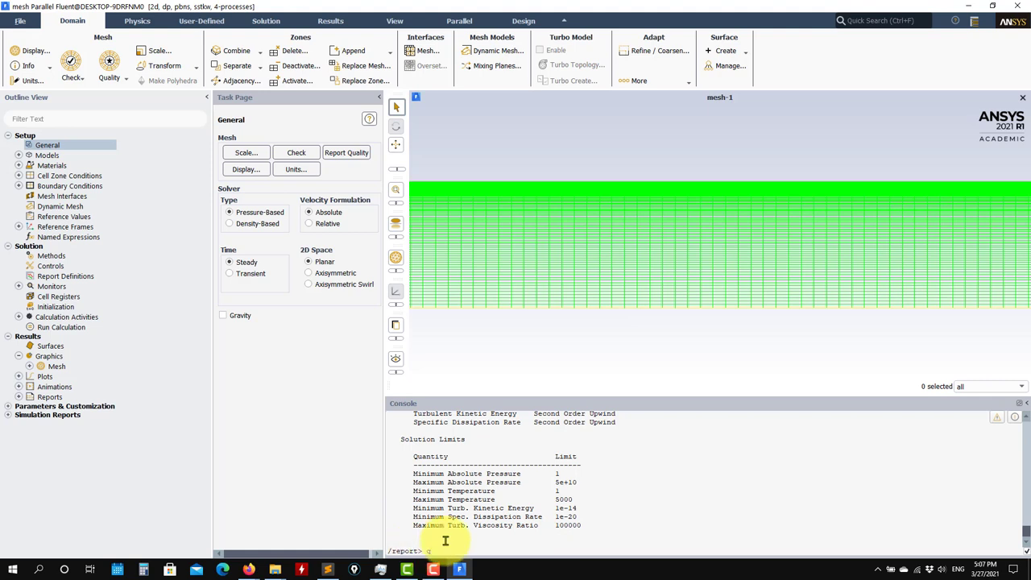
pyautogui.write('q')
pyautogui.press('Return')
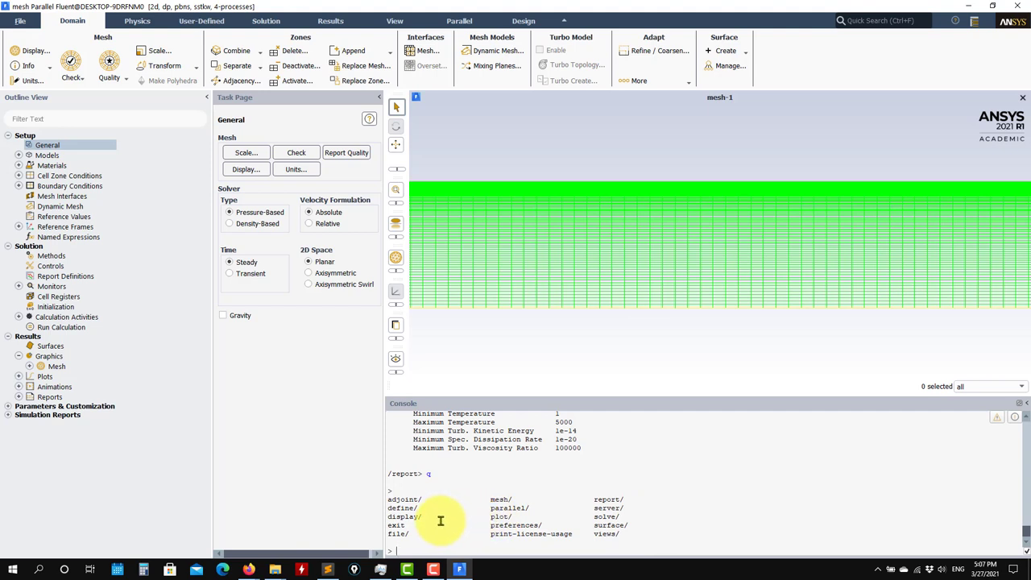
# - List the console file menu commands, highlighting read-settings and write-settings
pyautogui.write('le')
pyautogui.press('Return')
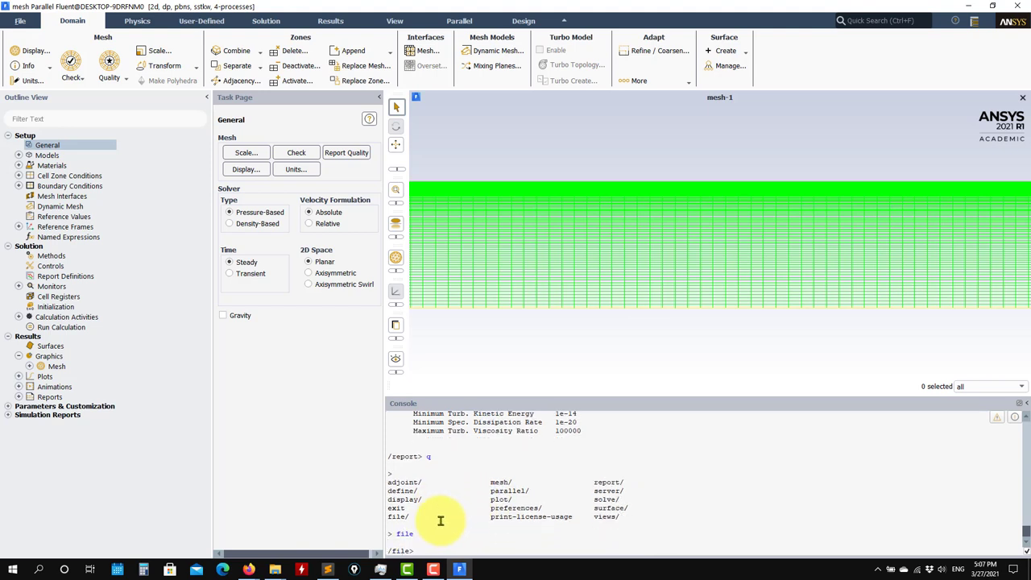
pyautogui.press('Return')
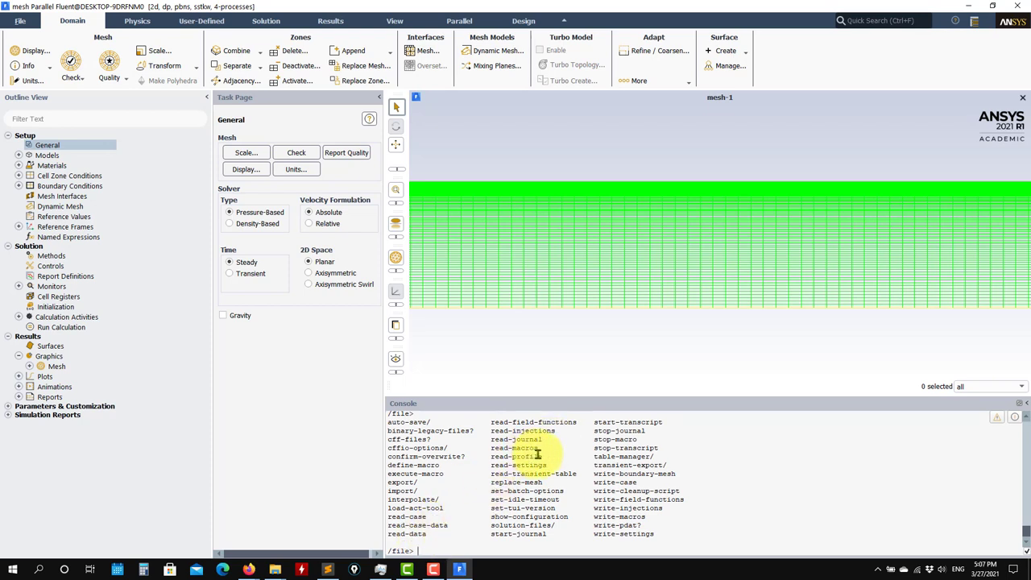
pyautogui.moveTo(545, 465); pyautogui.dragTo(493, 465)
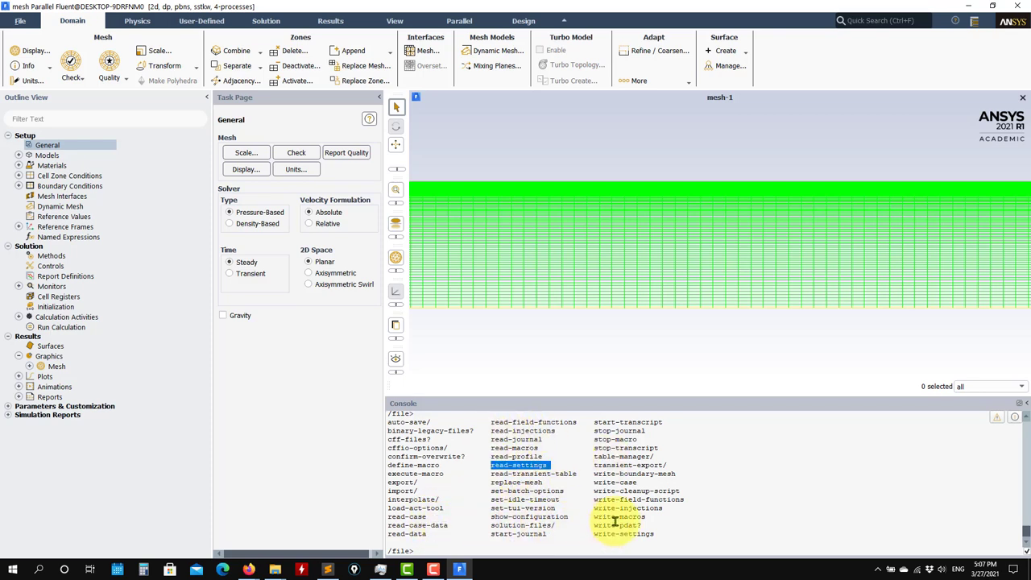
pyautogui.moveTo(657, 533); pyautogui.dragTo(589, 536)
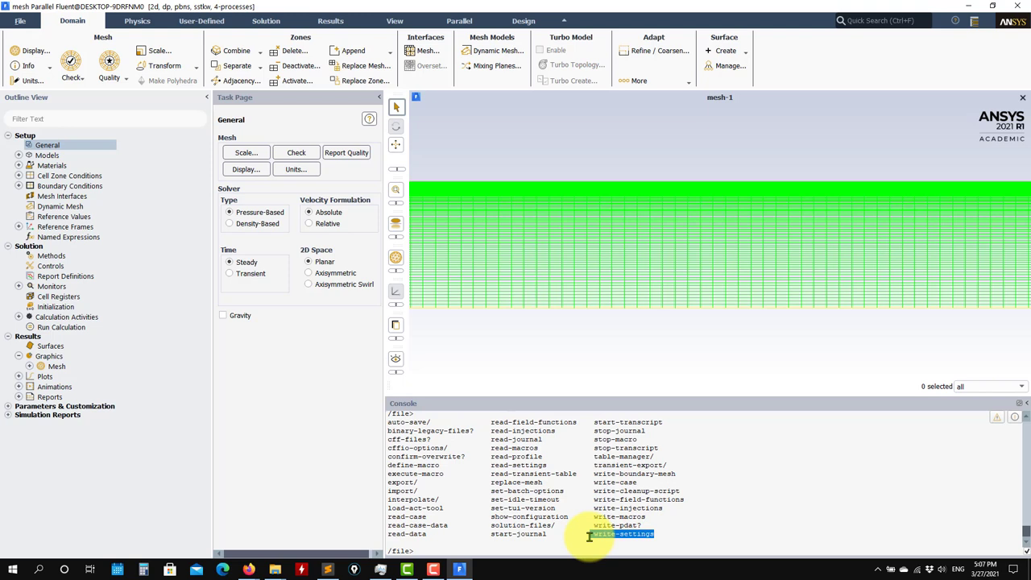
pyautogui.click(537, 548)
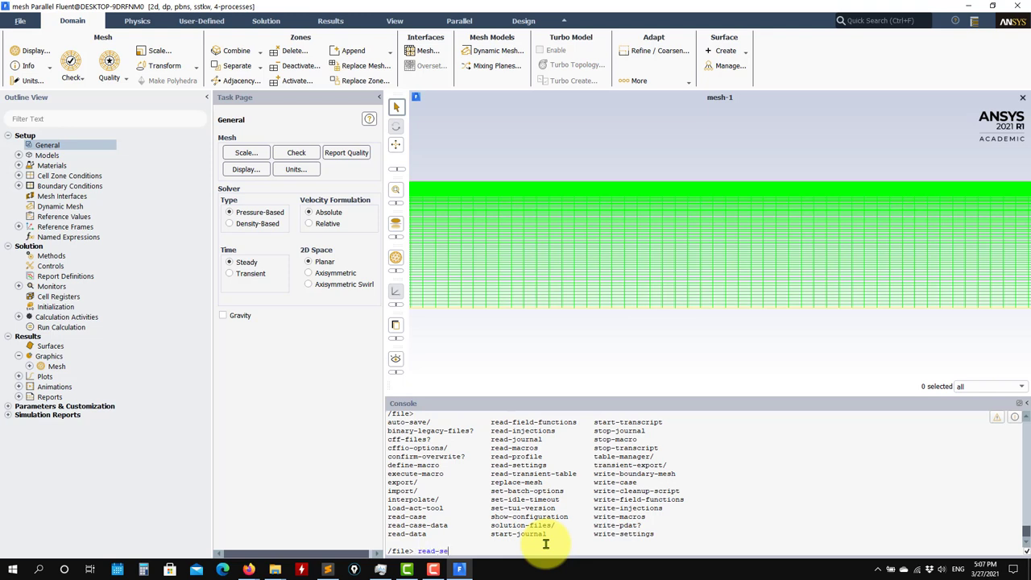
# - Run read-settings and load the file named settings onto the mesh
pyautogui.write('s')
pyautogui.press('Return')
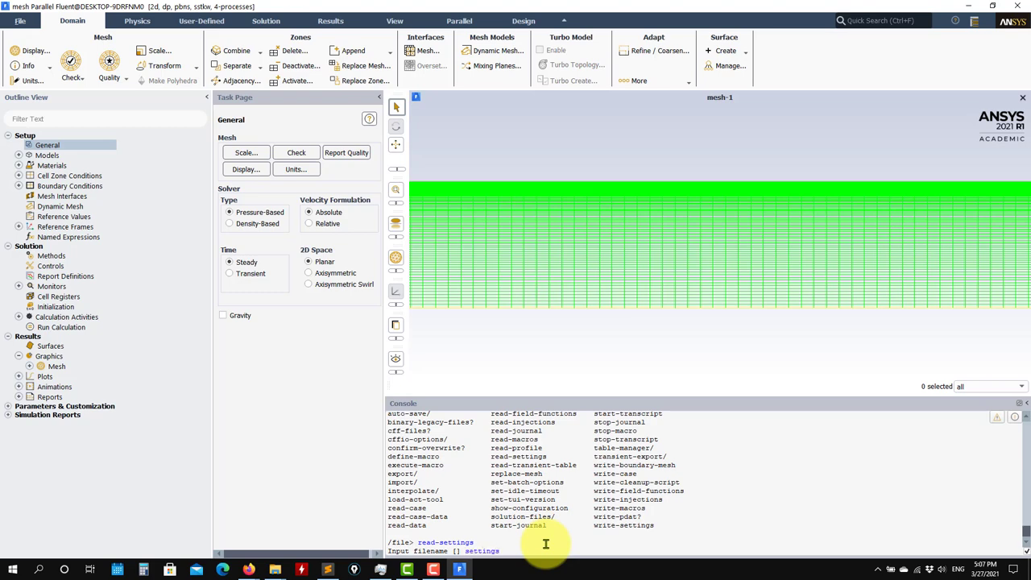
pyautogui.click(275, 569)
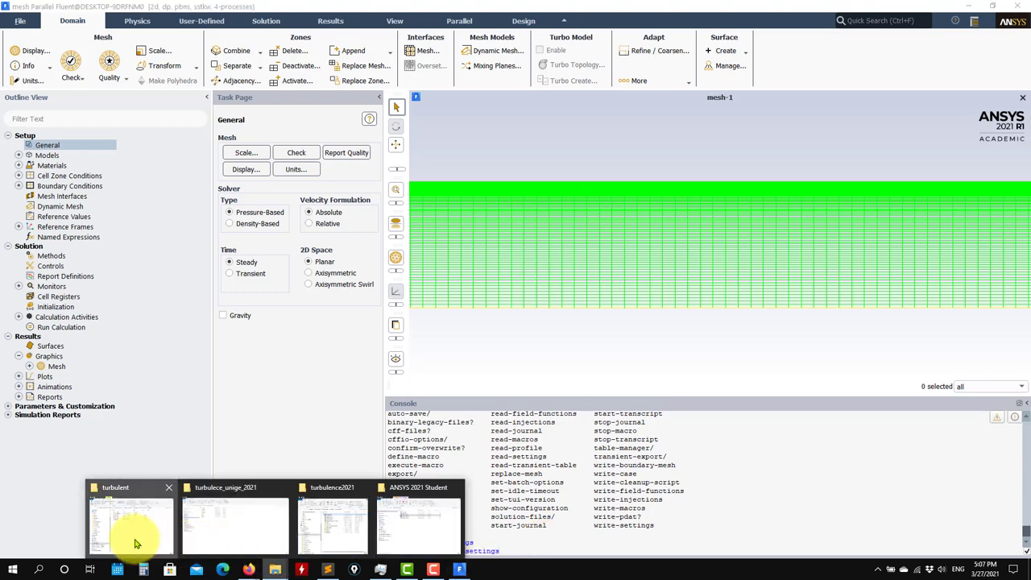
pyautogui.click(136, 543)
pyautogui.click(536, 500)
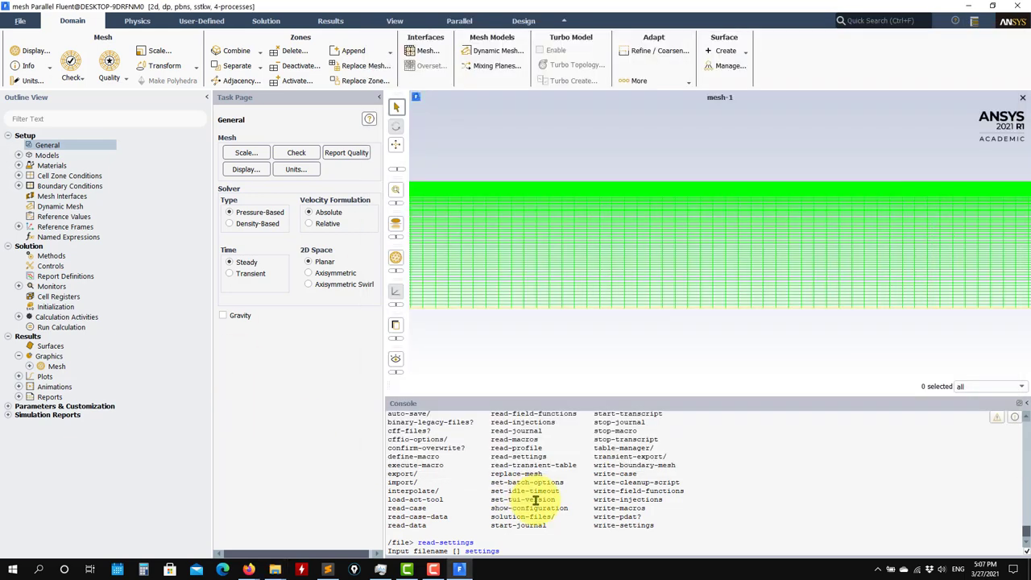
pyautogui.press('Return')
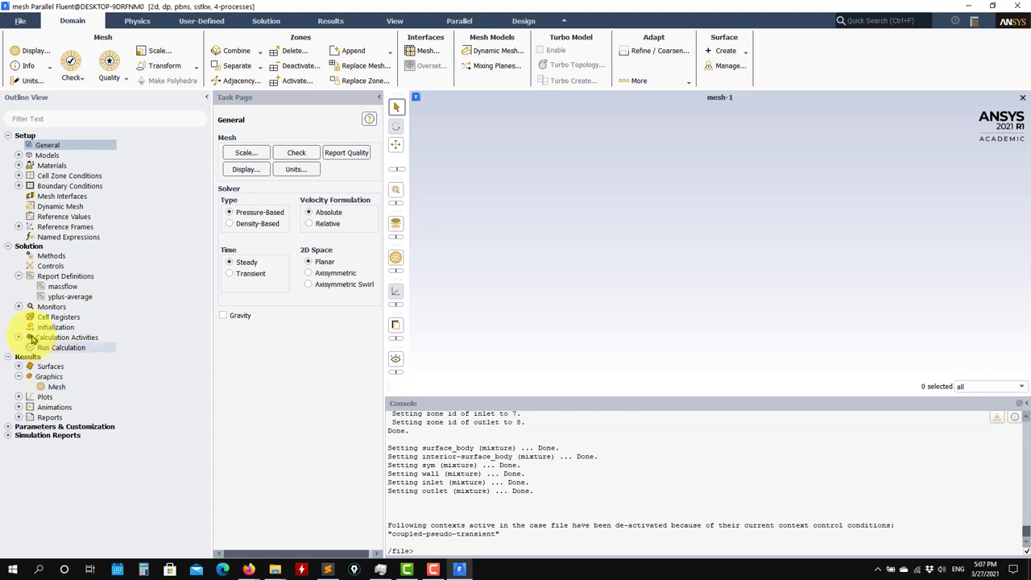
# - Write the current setup from the console to a new settings file named banana
pyautogui.click(528, 481)
pyautogui.press('Return')
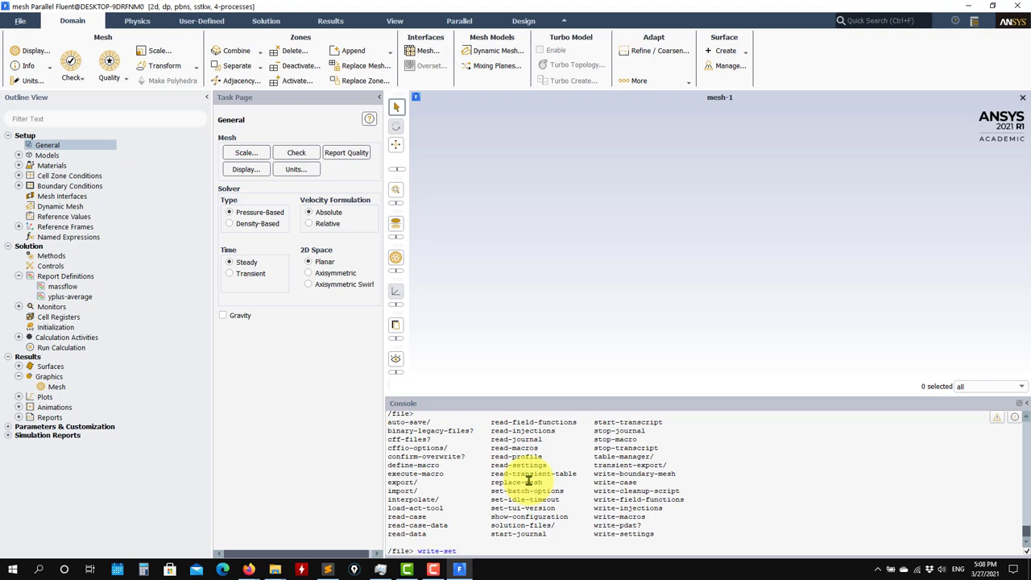
pyautogui.press('Return')
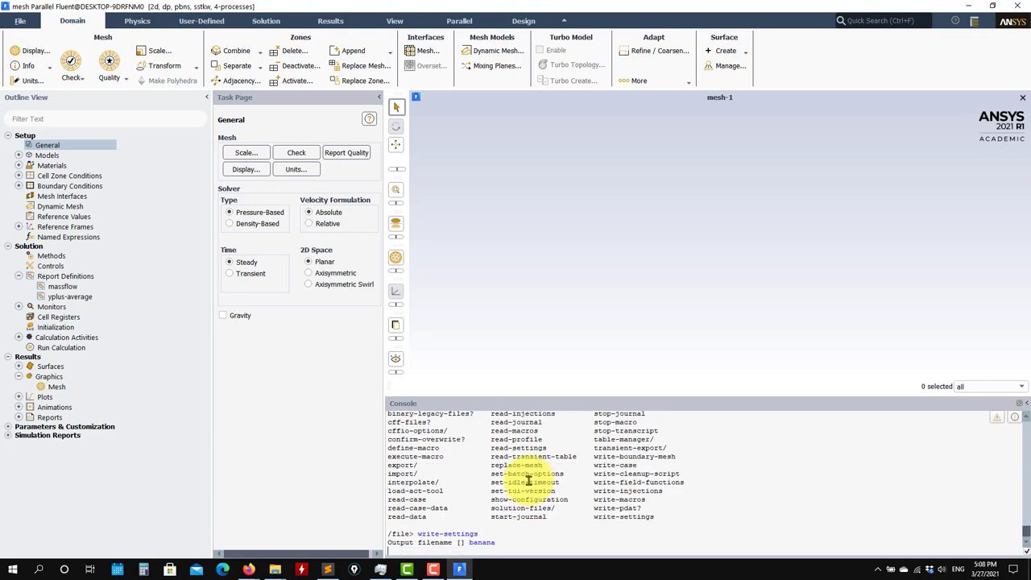
pyautogui.press('Return')
# - Confirm banana is listed in the turbulent folder, then return to Fluent's solution initialization
pyautogui.moveTo(275, 570)
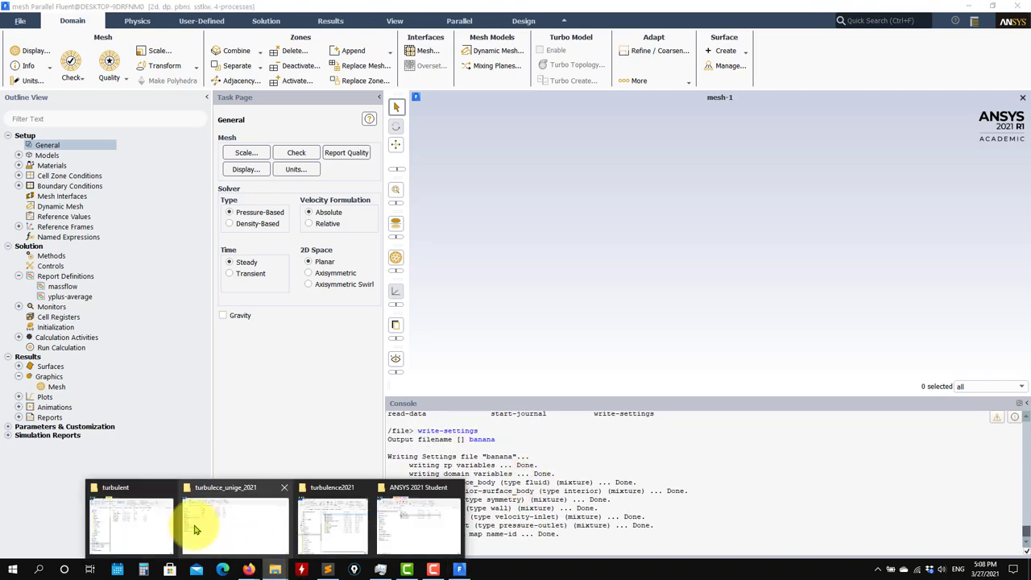
pyautogui.click(129, 528)
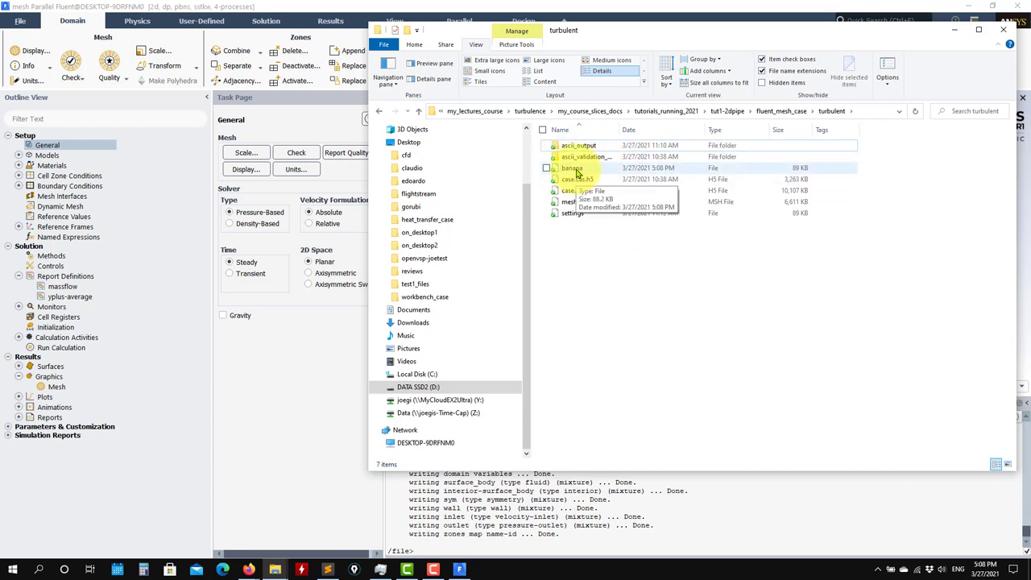
pyautogui.click(955, 30)
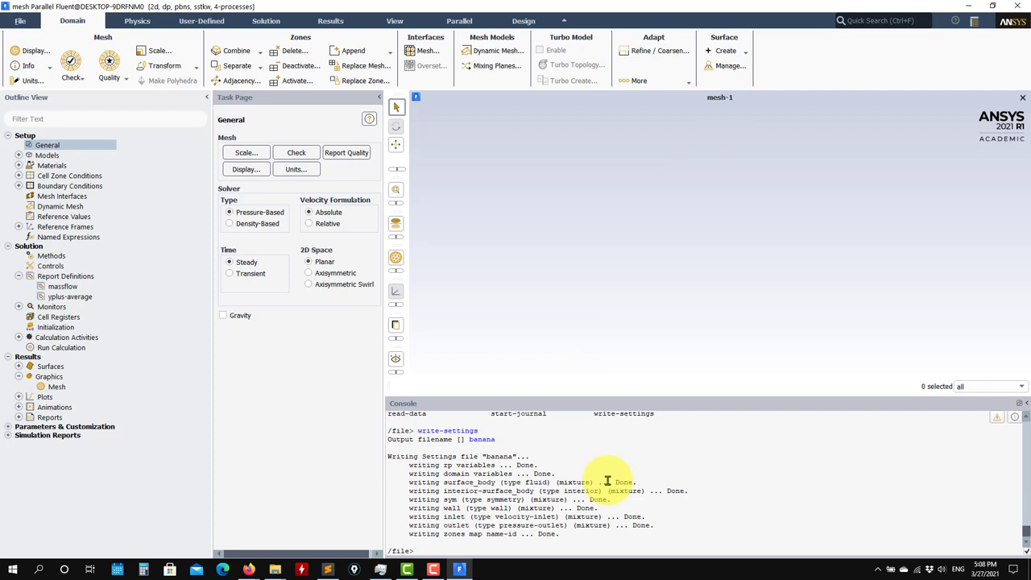
pyautogui.click(59, 328)
# - Initialize the flow field and run the calculation briefly before stopping it
pyautogui.click(234, 401)
pyautogui.click(66, 348)
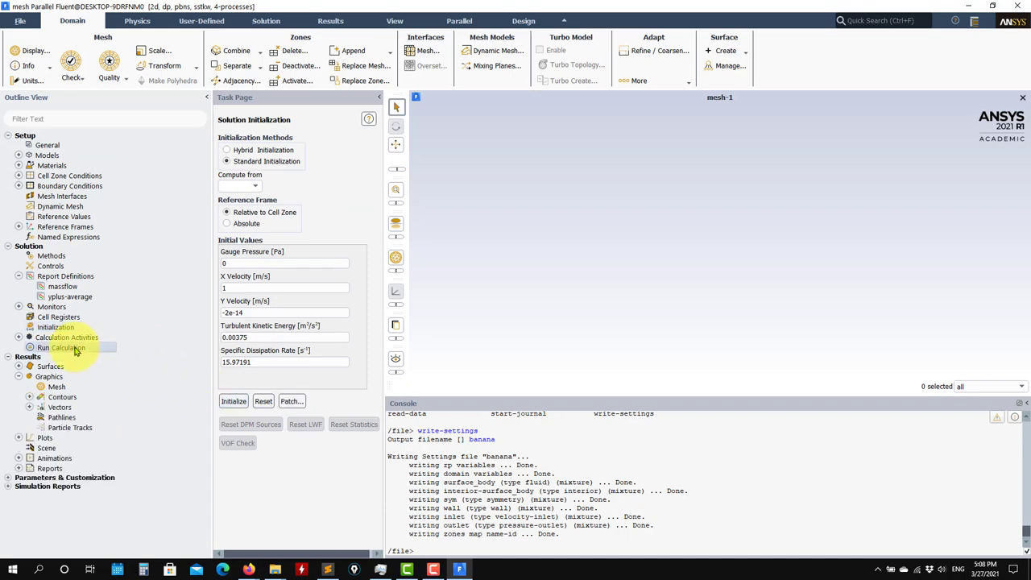
pyautogui.click(262, 388)
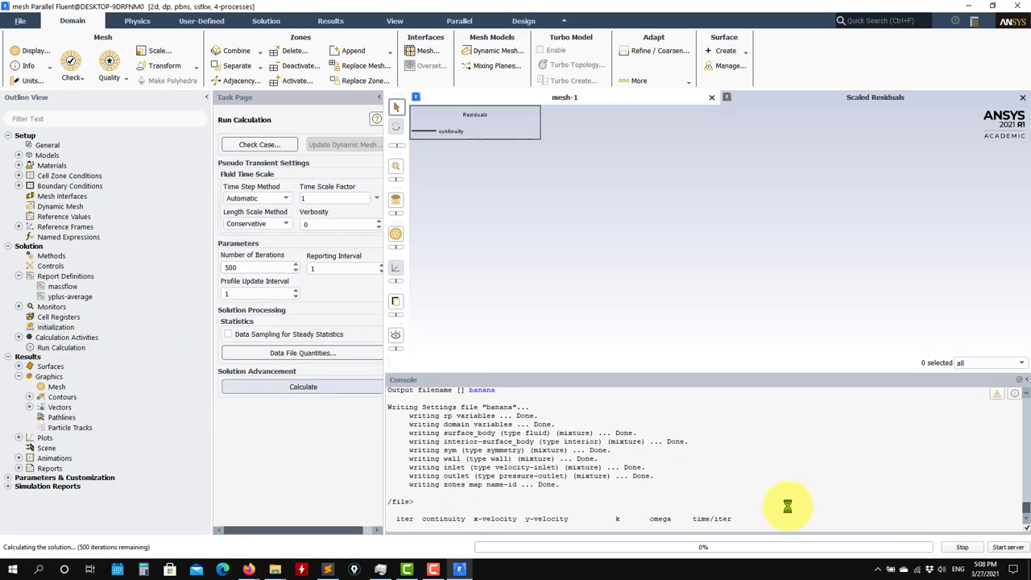
pyautogui.click(966, 551)
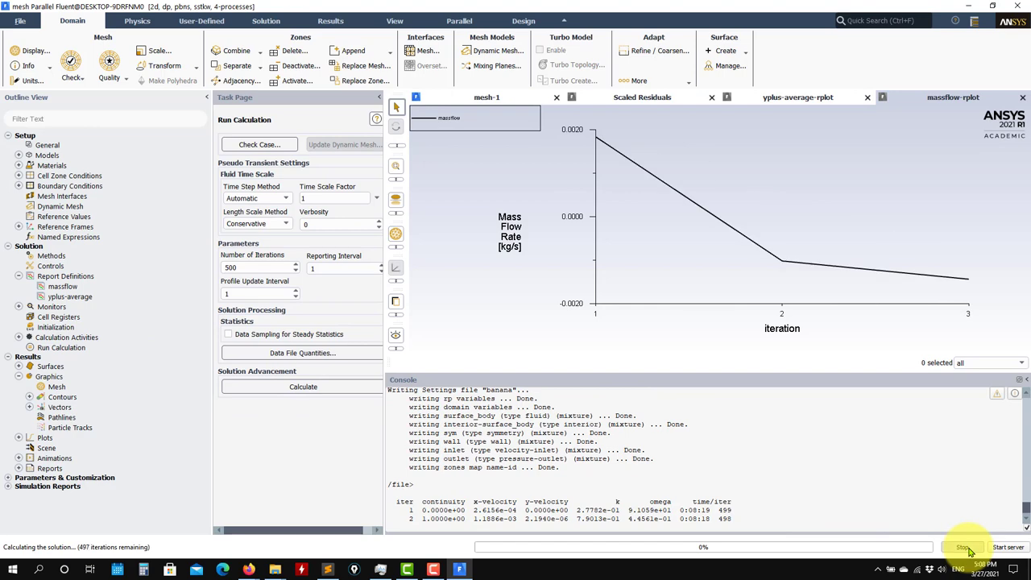
# - Discard the current data and read the case.cas.h5 case file
pyautogui.click(20, 23)
pyautogui.moveTo(25, 36)
pyautogui.click(101, 68)
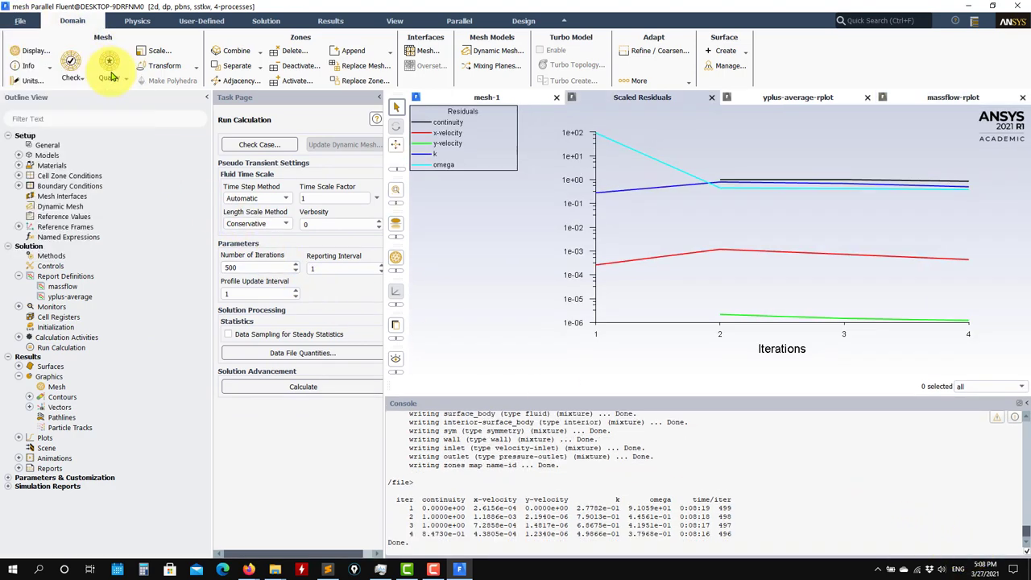
pyautogui.click(520, 297)
pyautogui.click(448, 231)
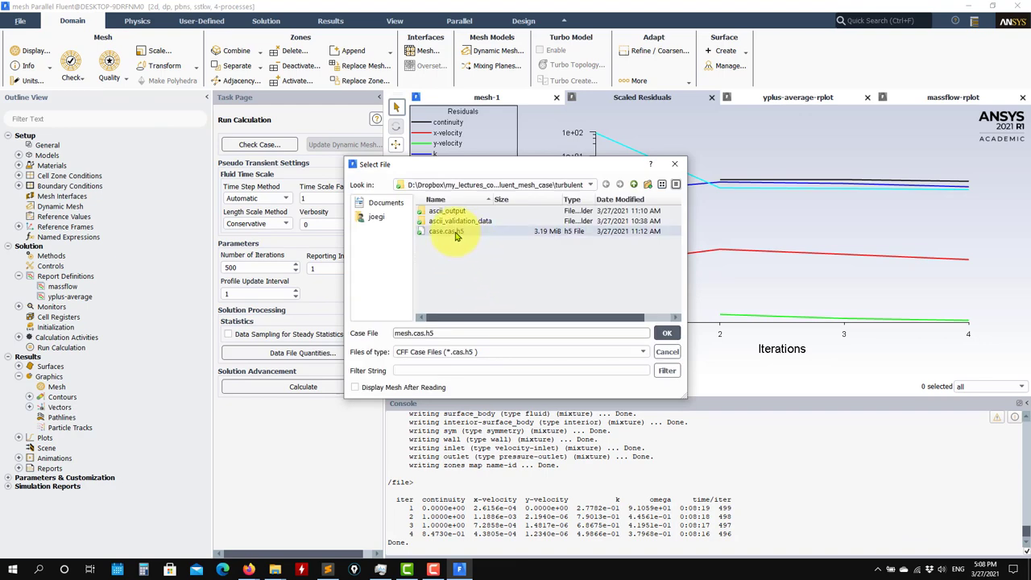
pyautogui.click(667, 333)
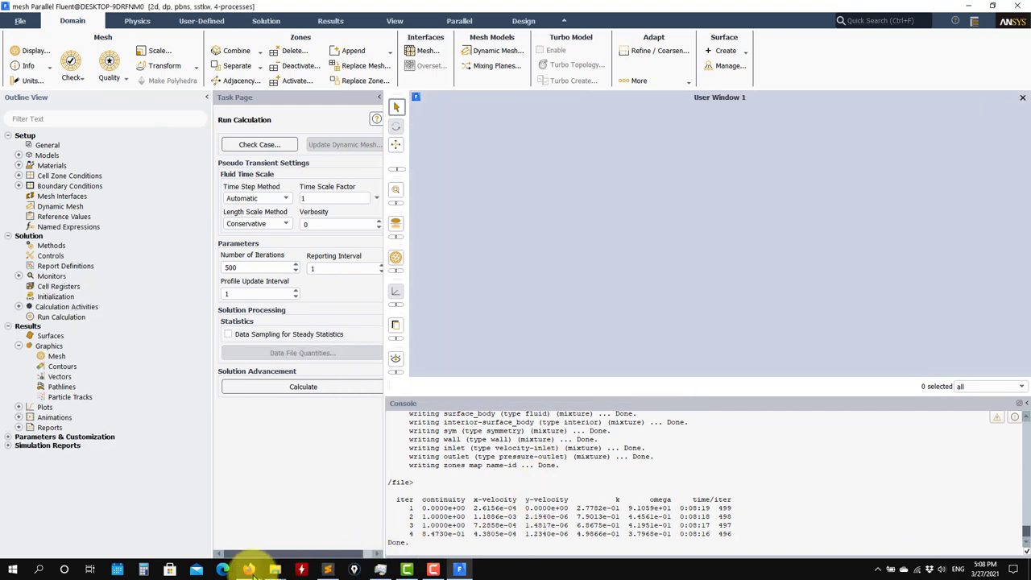
# - Bring up case_presentation.pdf in Firefox and browse the Post-processing slides to the uplus vs yplus2 plot
pyautogui.moveTo(274, 568)
pyautogui.click(277, 534)
pyautogui.scroll(-10, 483, 369)
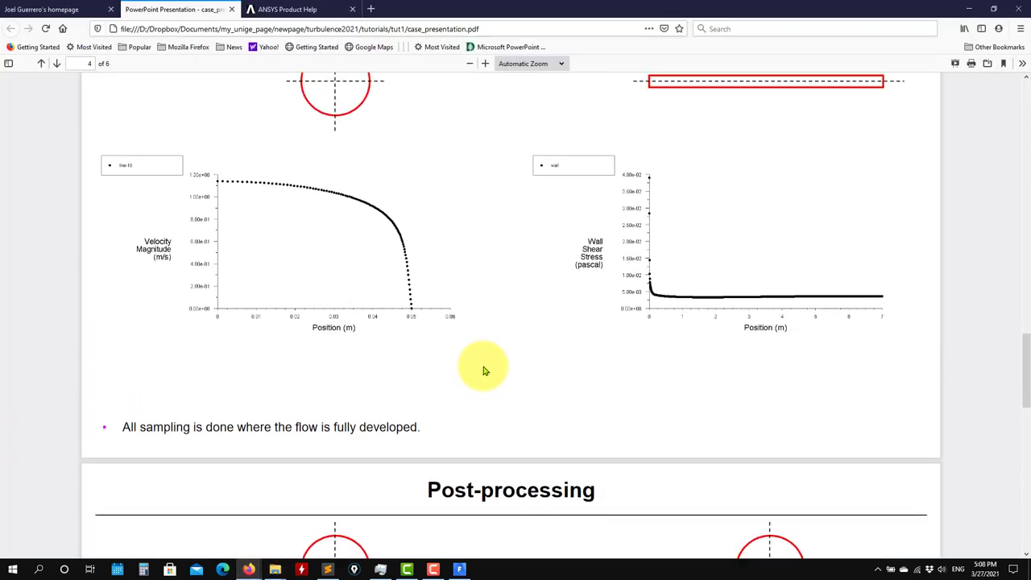
pyautogui.scroll(15, 485, 371)
pyautogui.scroll(-10, 491, 364)
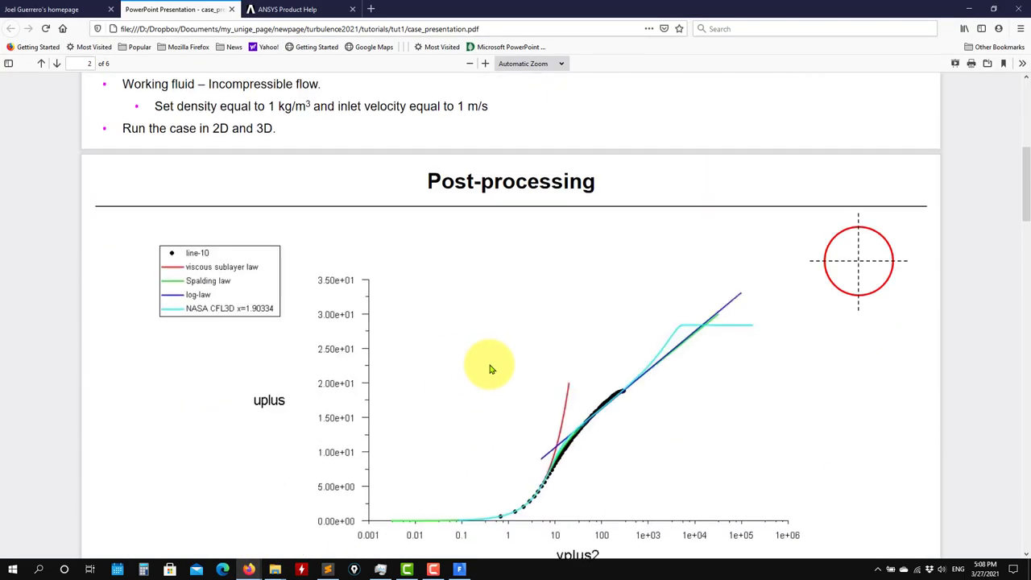
pyautogui.scroll(-3, 511, 321)
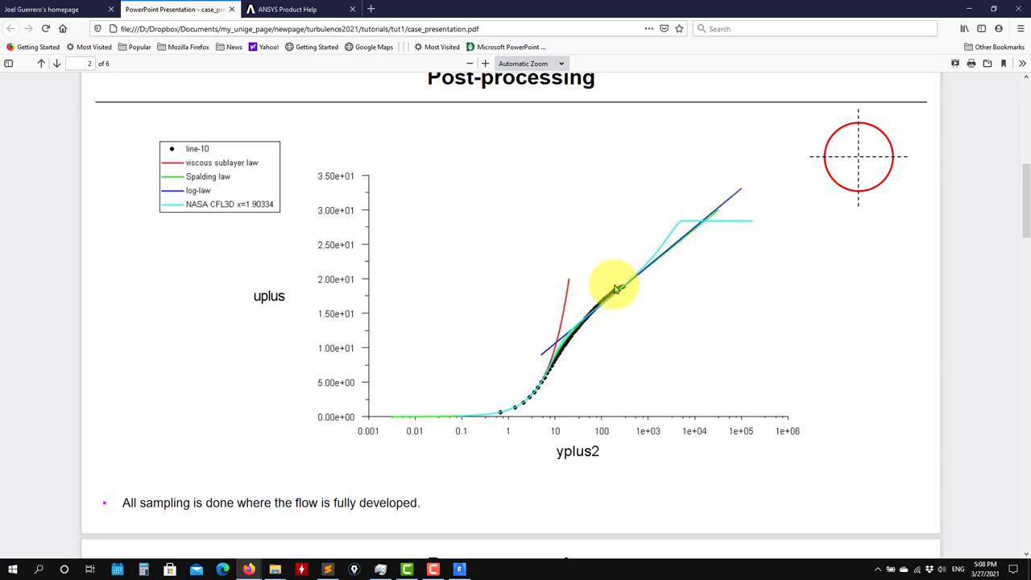
pyautogui.scroll(-6, 556, 323)
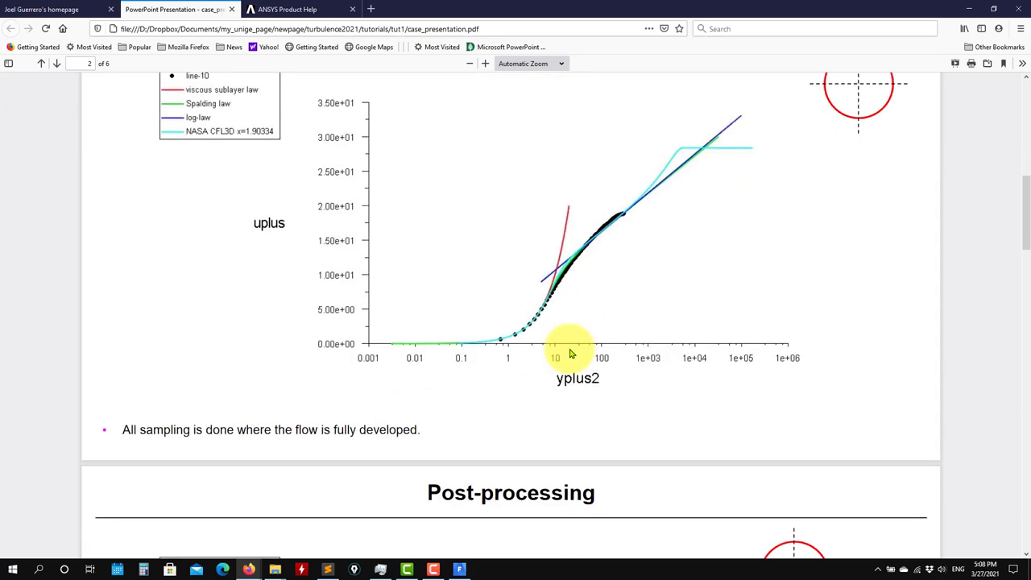
pyautogui.scroll(3, 565, 354)
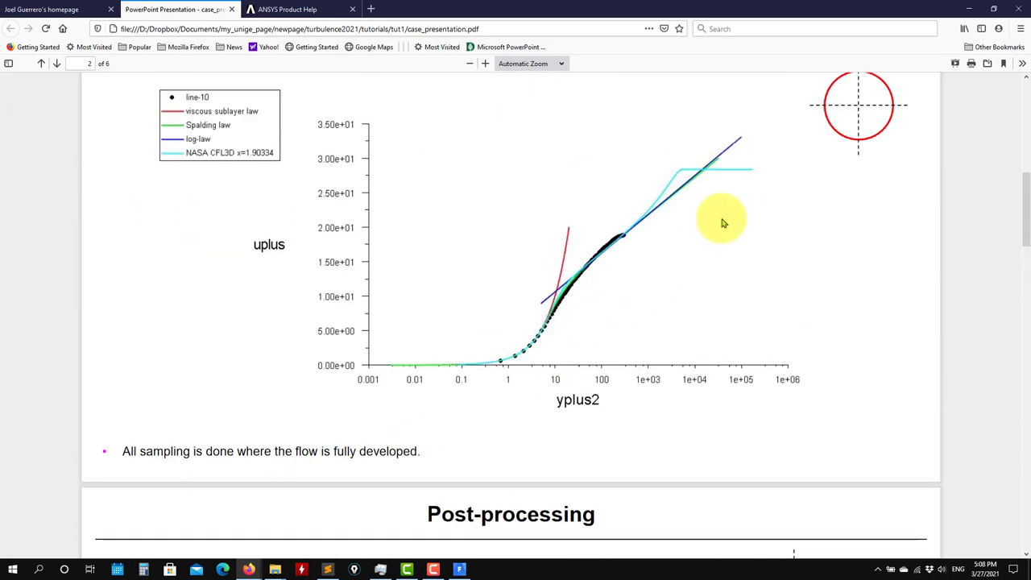
pyautogui.scroll(-8, 576, 276)
pyautogui.scroll(-7, 540, 270)
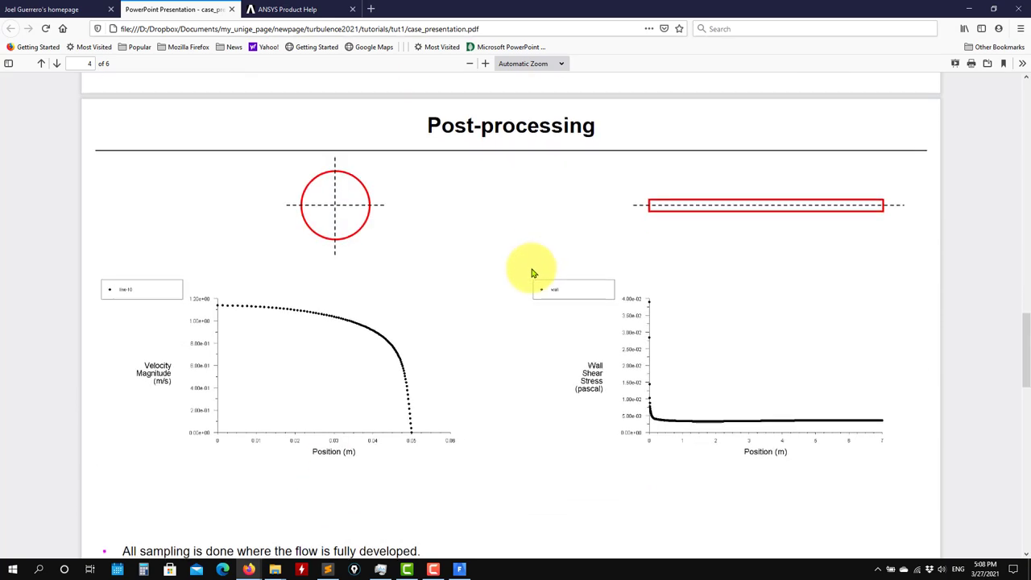
pyautogui.scroll(-14, 463, 296)
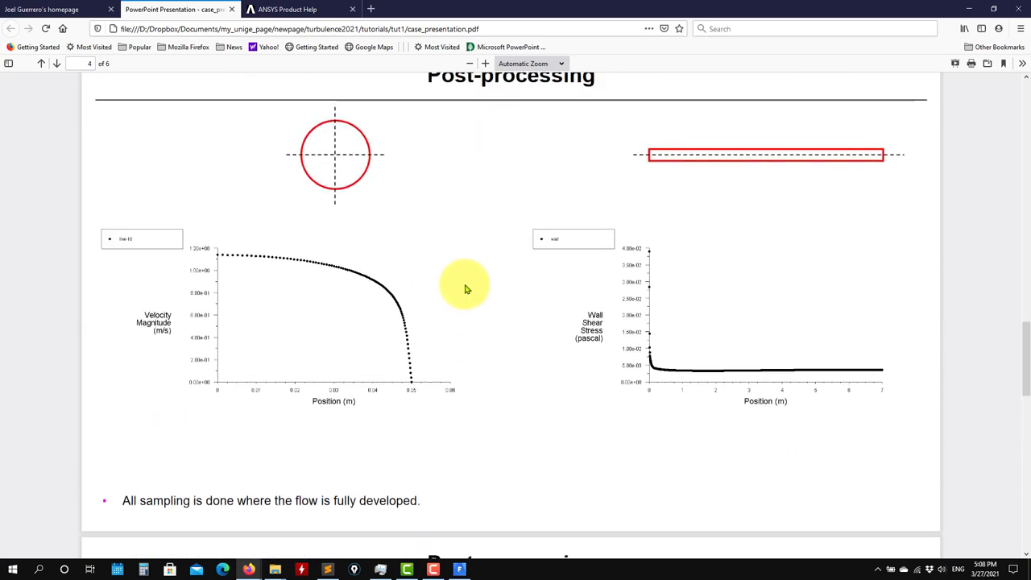
pyautogui.scroll(-2, 466, 281)
pyautogui.scroll(10, 467, 285)
pyautogui.scroll(-2, 468, 279)
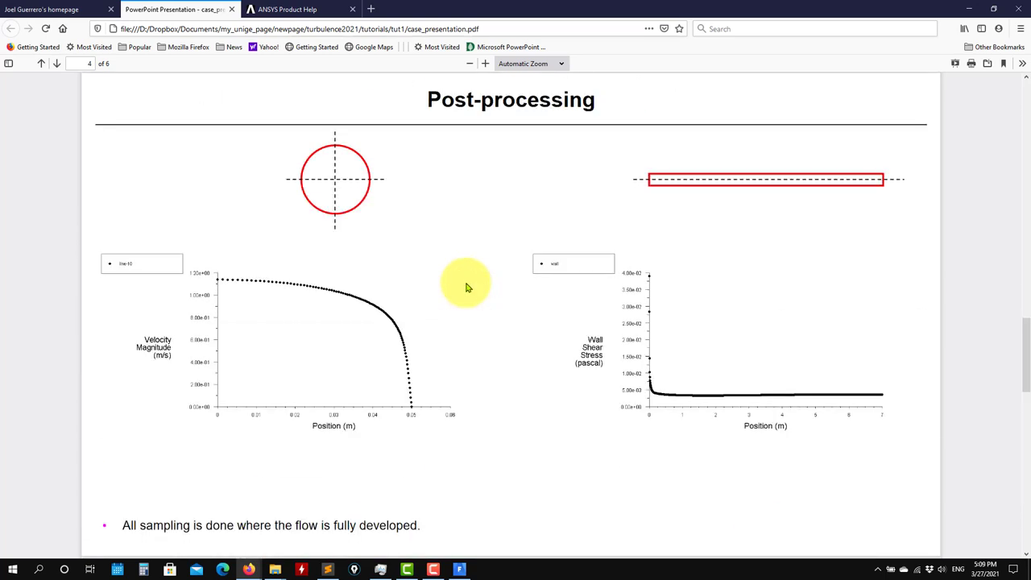
pyautogui.scroll(10, 466, 288)
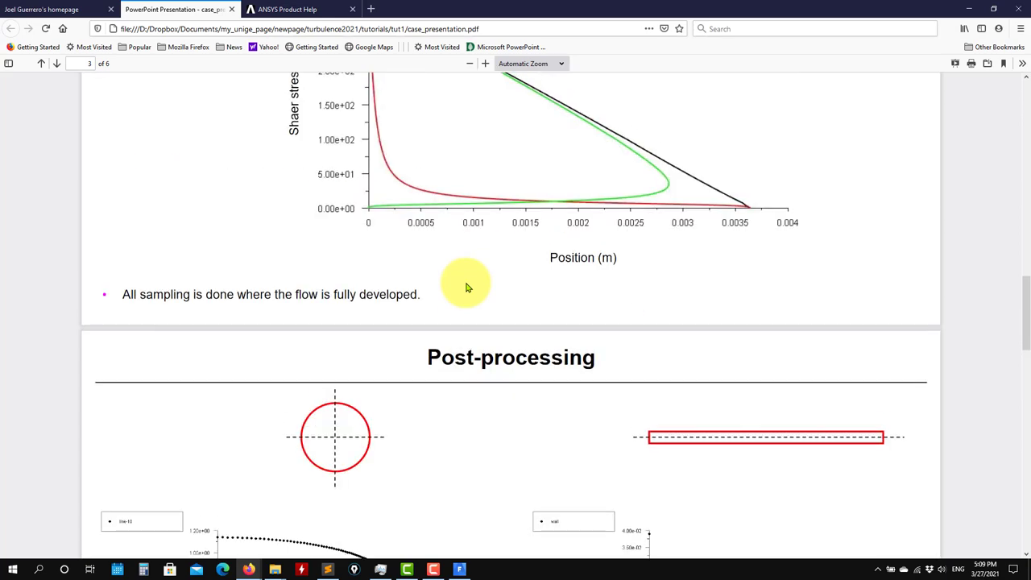
pyautogui.scroll(-5, 466, 288)
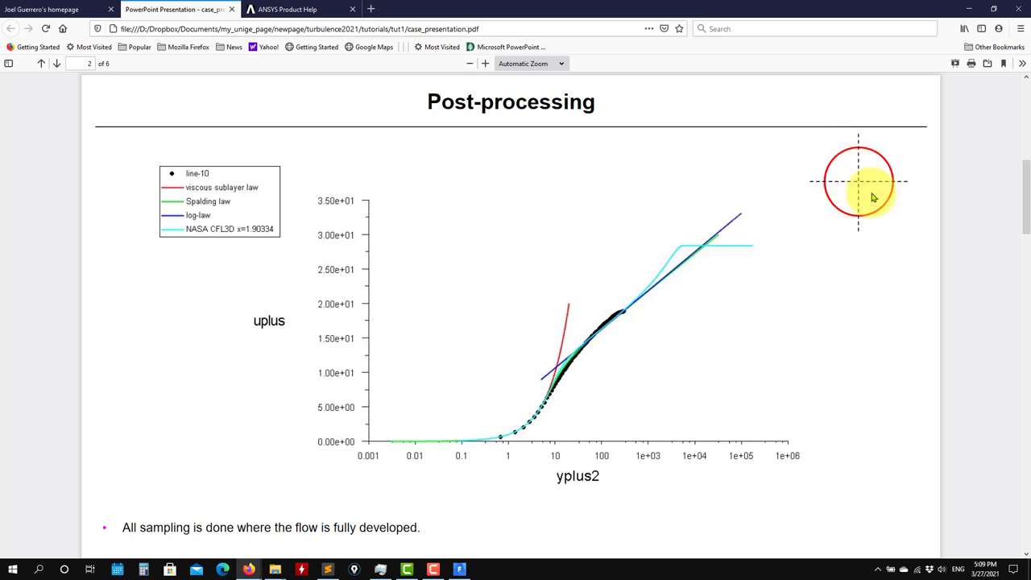
# - Browse PDF pages 3–6 on shear stress, velocity, turbulence and contours, ending back on page 2
pyautogui.scroll(-6, 831, 260)
pyautogui.scroll(2, 811, 201)
pyautogui.scroll(-3, 791, 278)
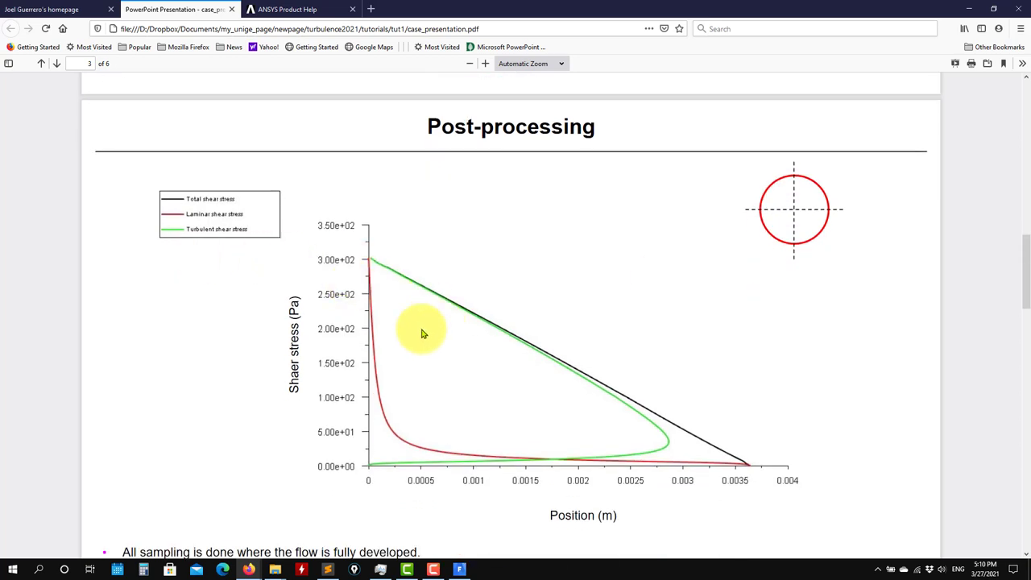
pyautogui.scroll(-2, 302, 292)
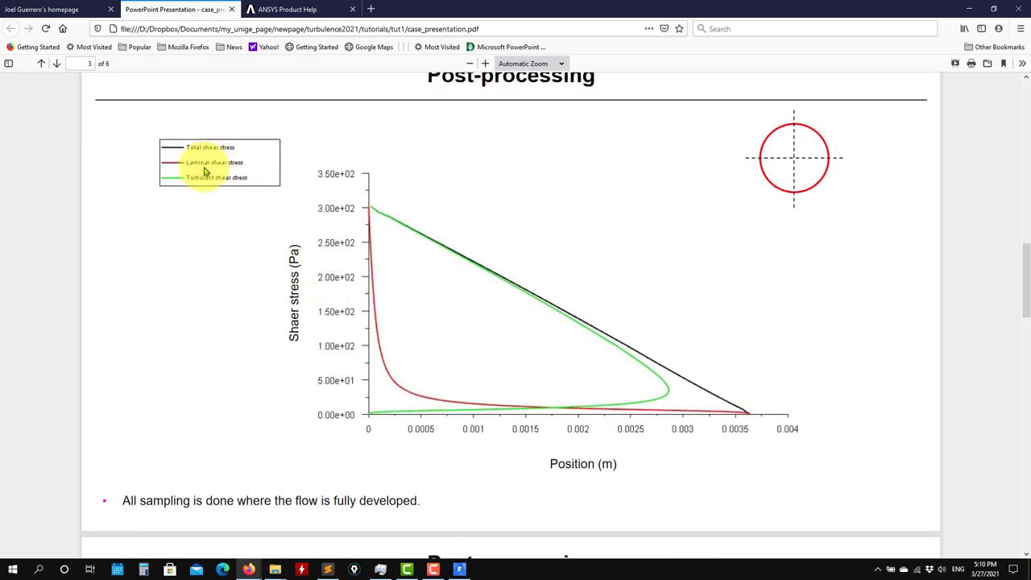
pyautogui.scroll(-10, 518, 246)
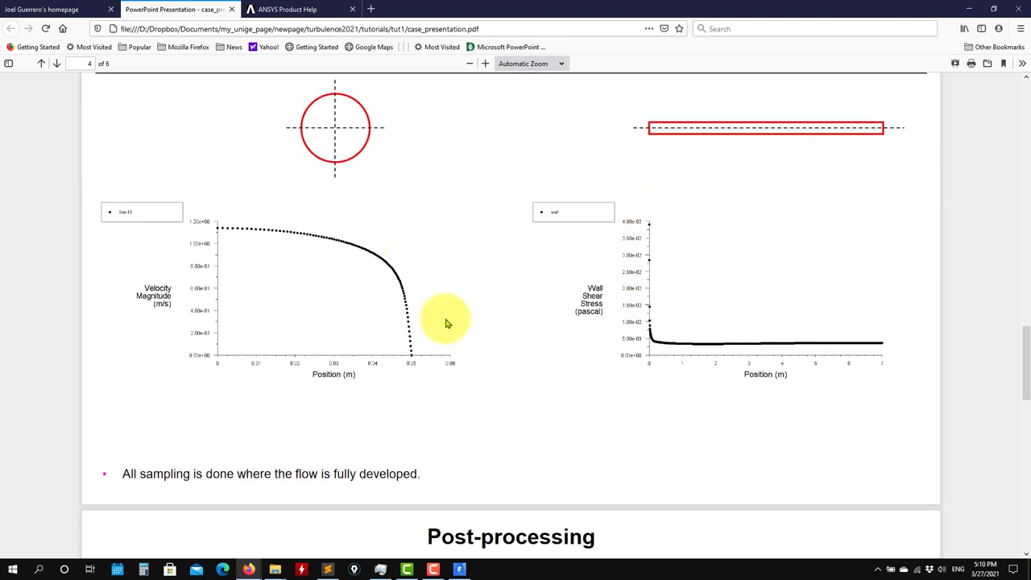
pyautogui.scroll(-8, 442, 297)
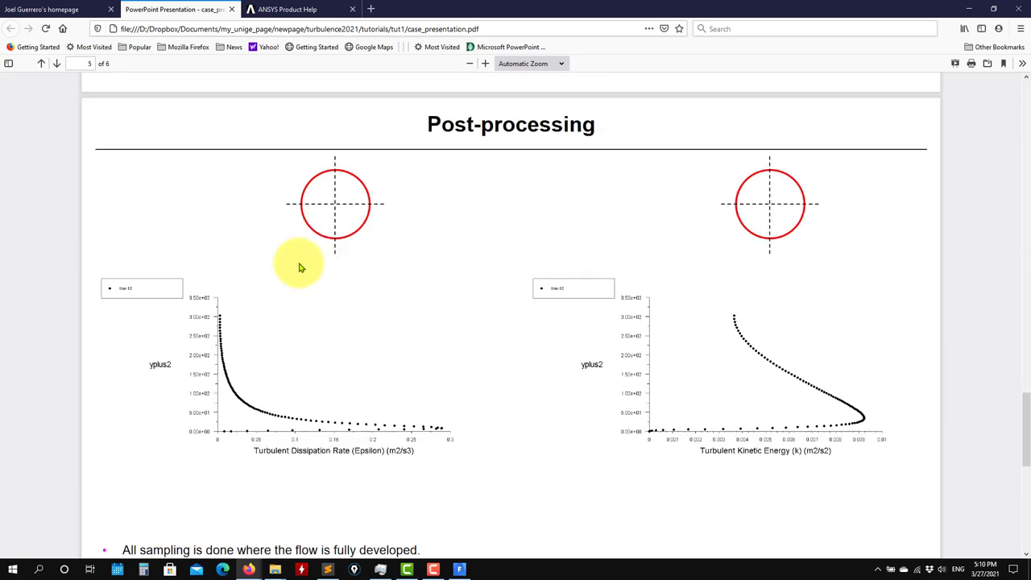
pyautogui.scroll(-10, 467, 446)
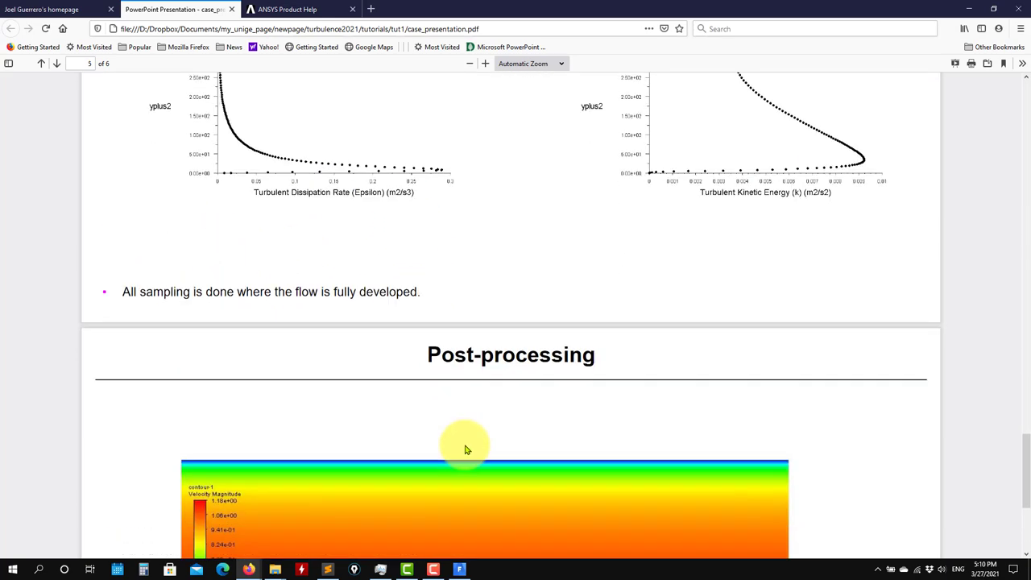
pyautogui.scroll(20, 498, 418)
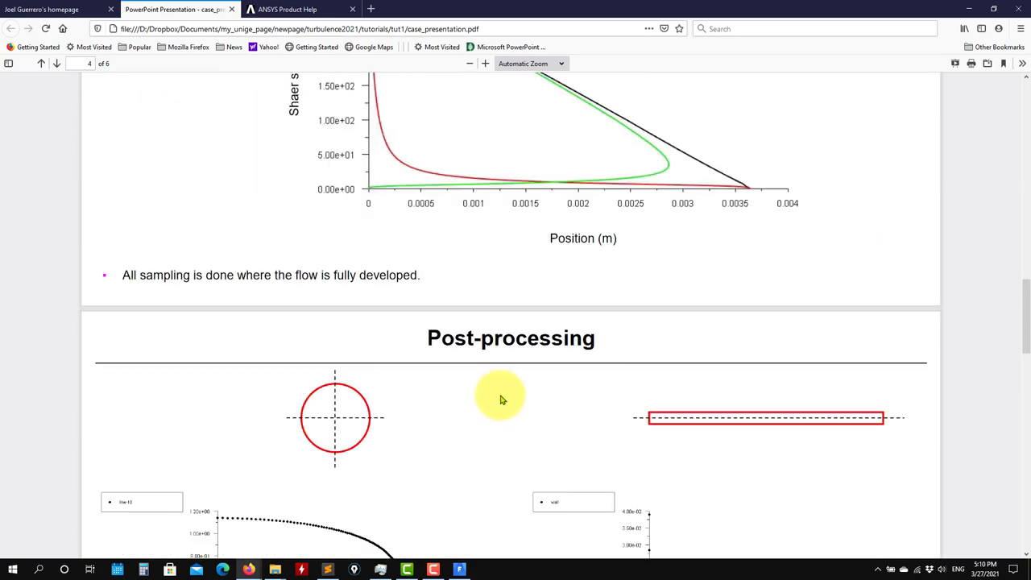
pyautogui.scroll(4, 580, 346)
pyautogui.scroll(-2, 459, 282)
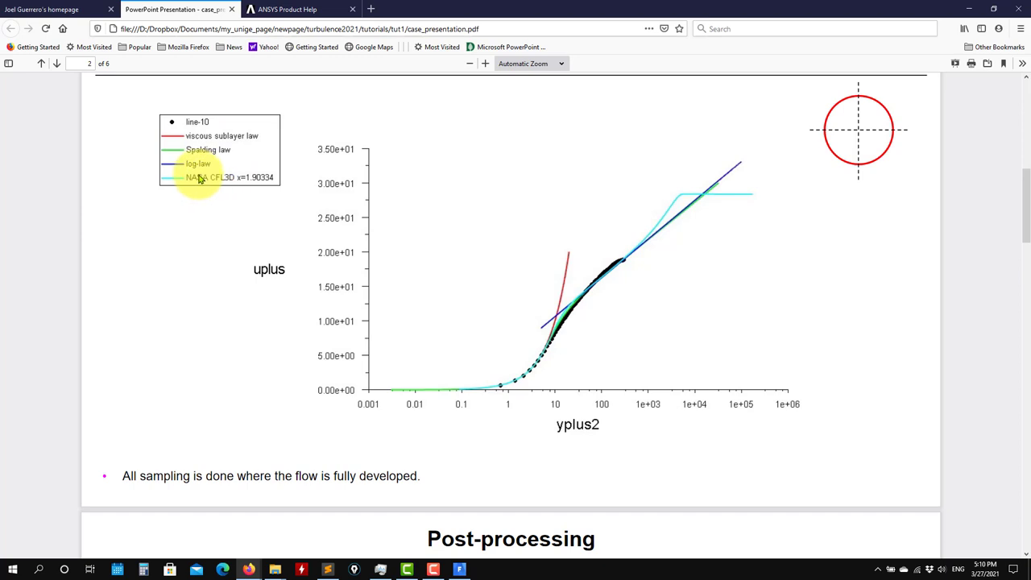
pyautogui.scroll(1, 467, 283)
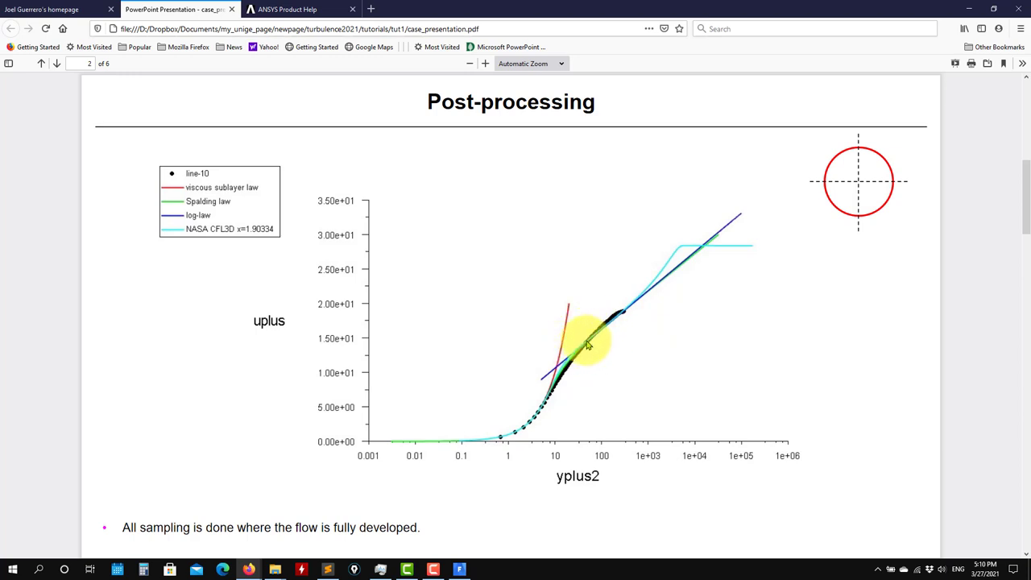
# - Back in Fluent, display contour-1's velocity magnitude contours for the pipe case
pyautogui.click(969, 8)
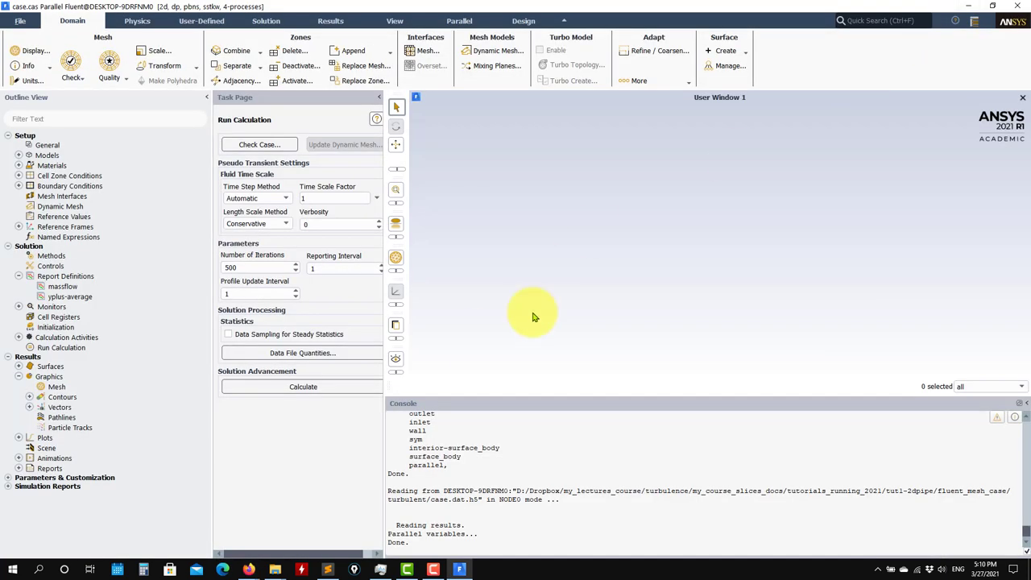
pyautogui.click(28, 397)
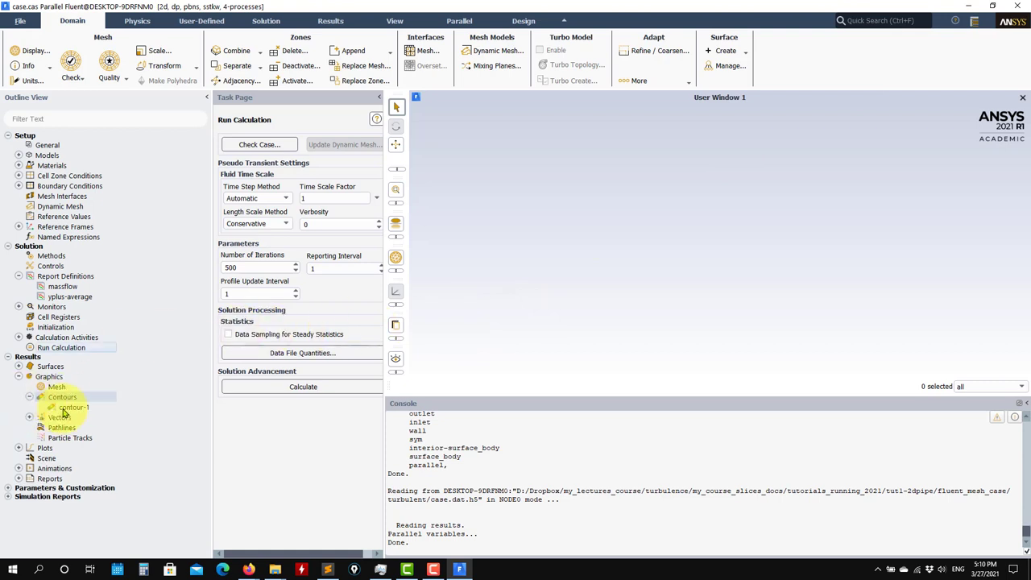
pyautogui.doubleClick(66, 406)
pyautogui.click(303, 512)
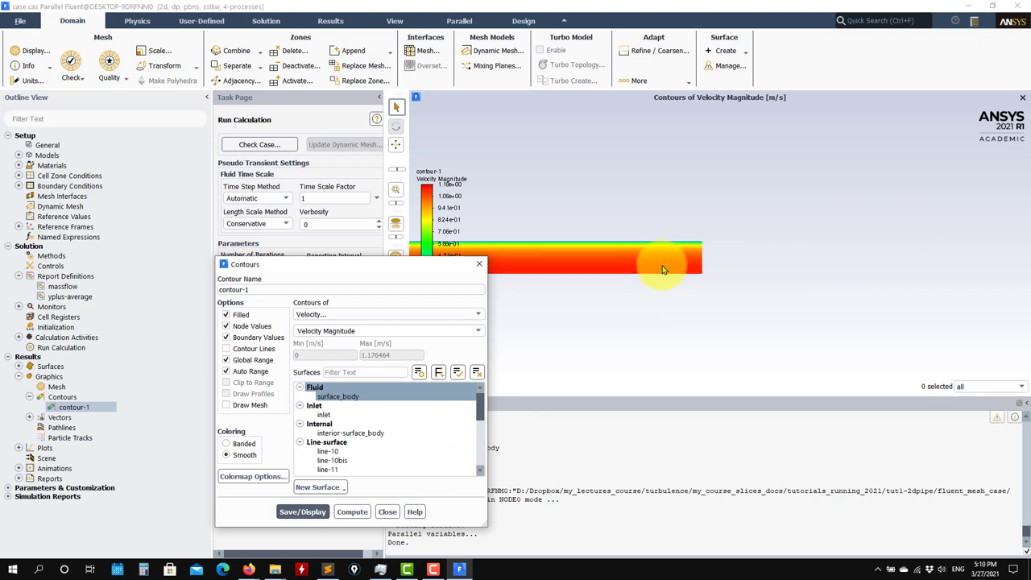
pyautogui.click(385, 513)
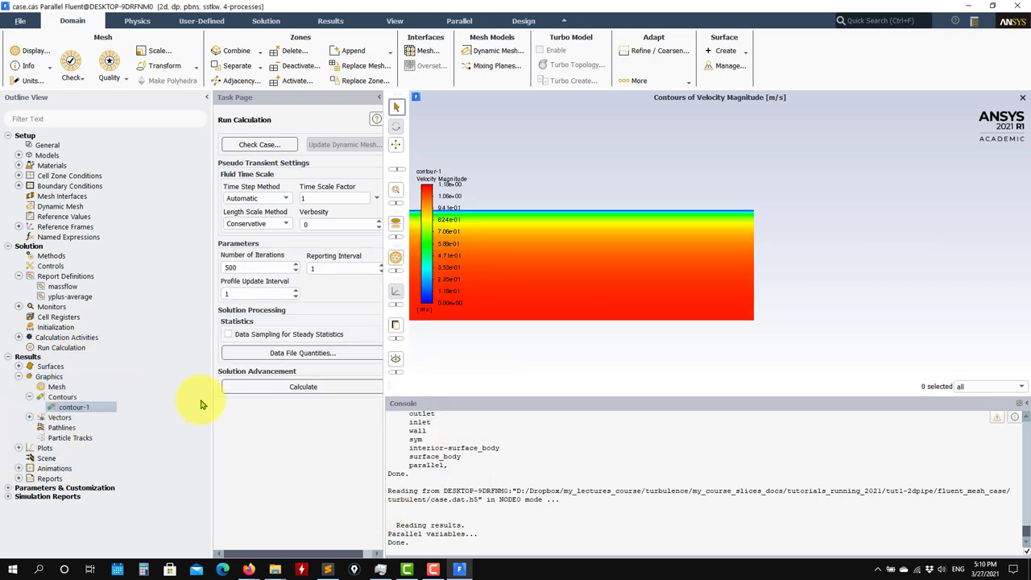
# - Collapse the contour list and expand Results > Plots > XY Plot, briefly checking the PDF slide
pyautogui.click(19, 376)
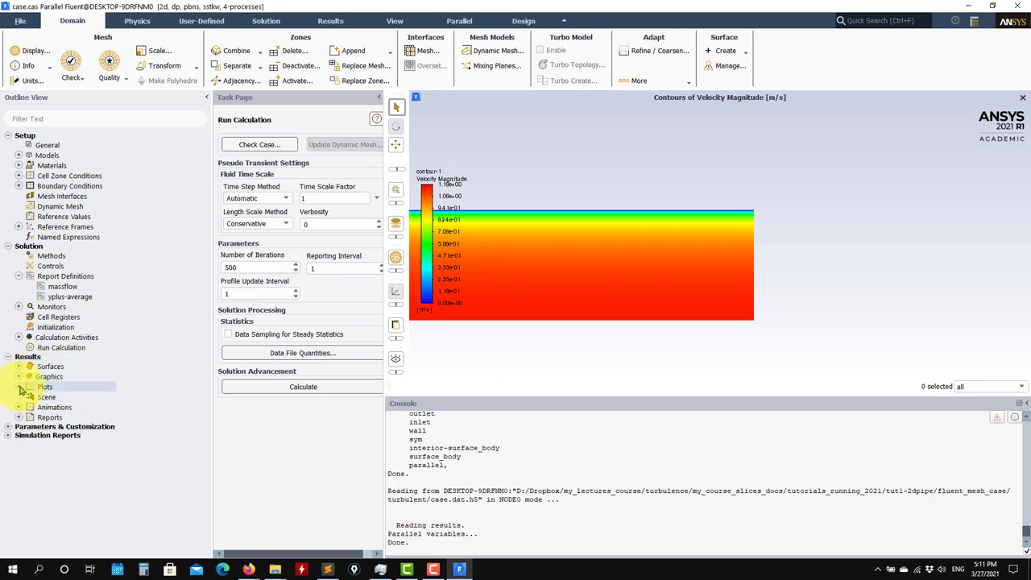
pyautogui.click(19, 377)
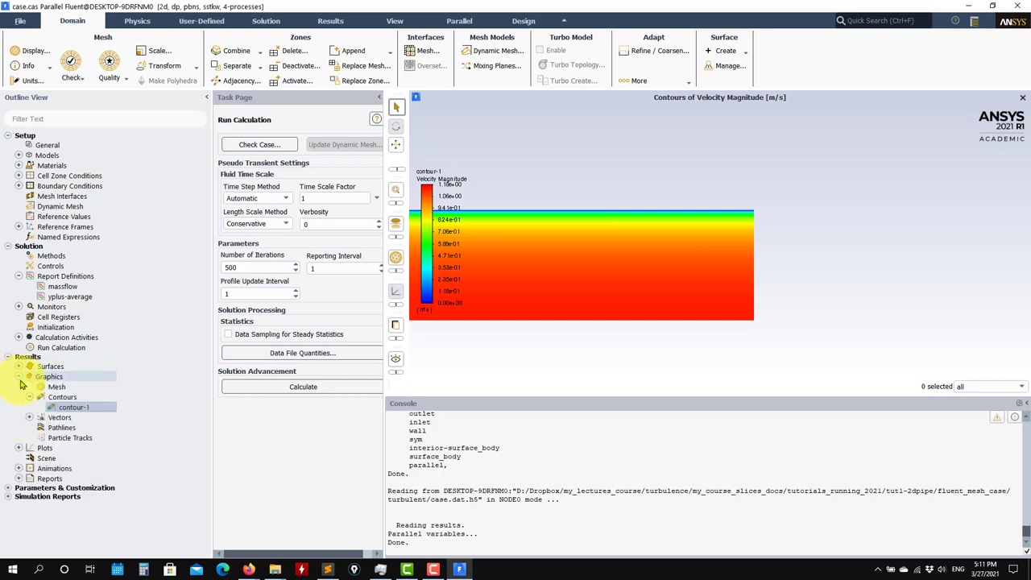
pyautogui.click(29, 397)
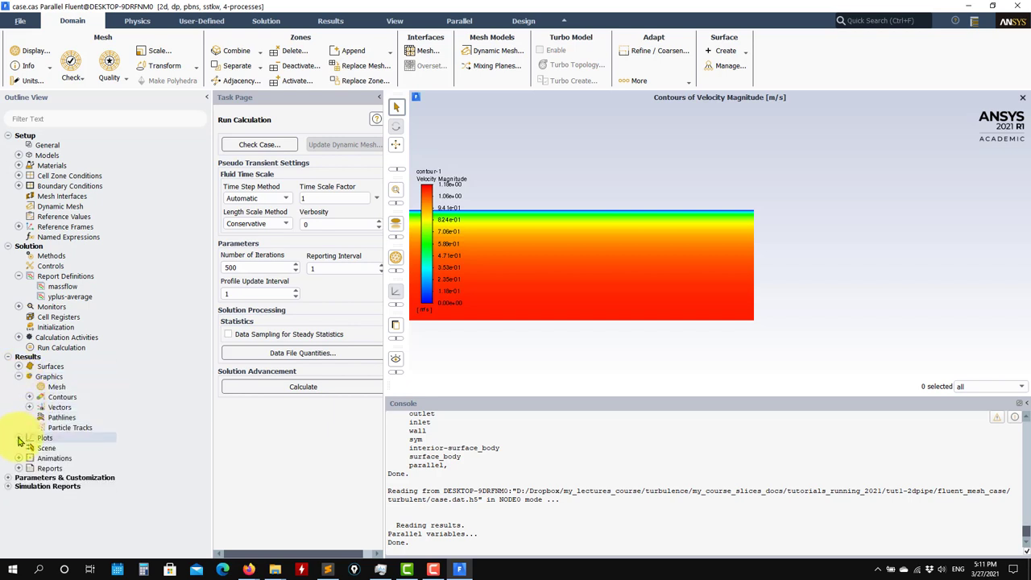
pyautogui.click(20, 437)
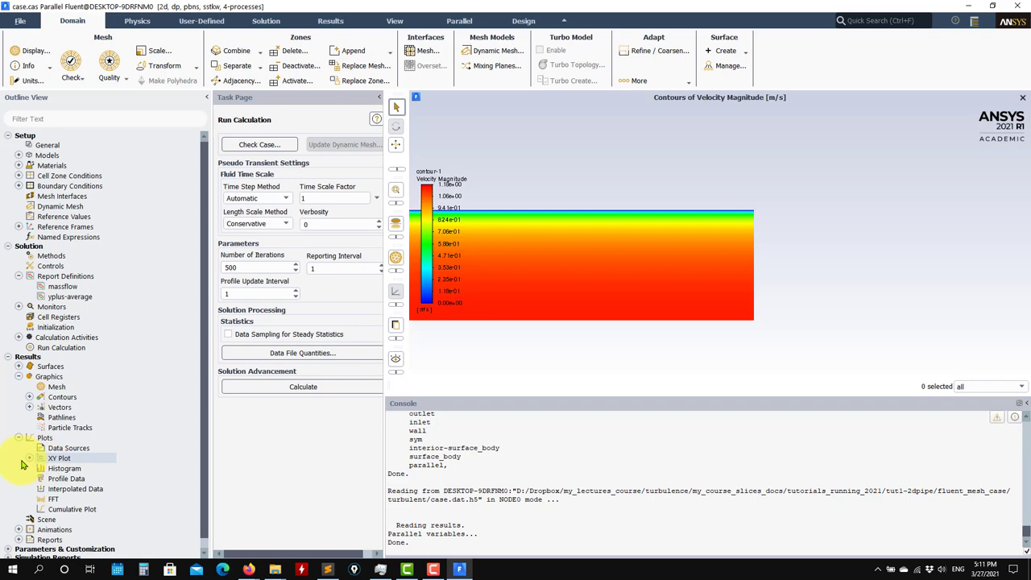
pyautogui.click(29, 459)
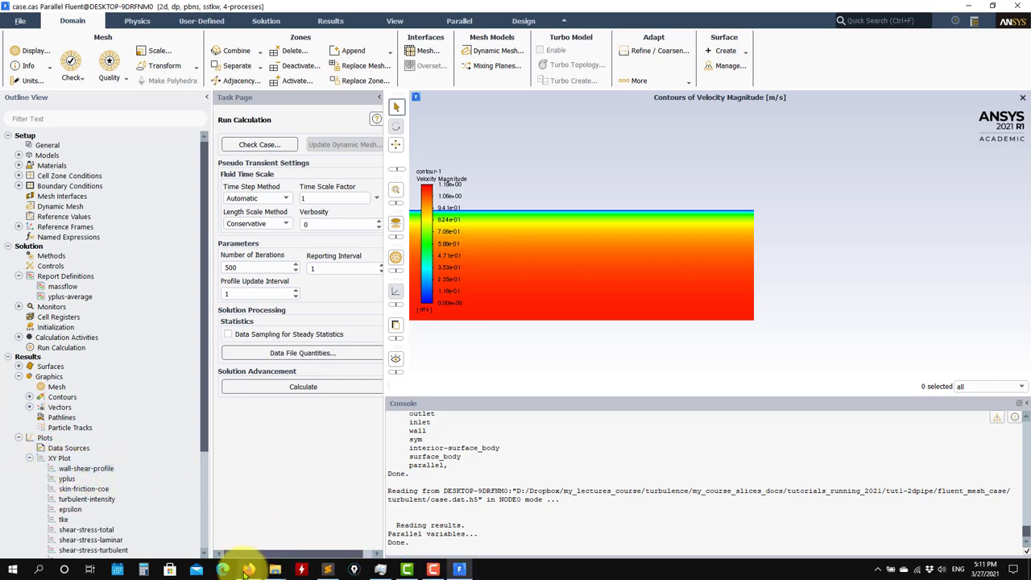
pyautogui.moveTo(249, 564)
pyautogui.click(306, 524)
pyautogui.scroll(-3, 571, 414)
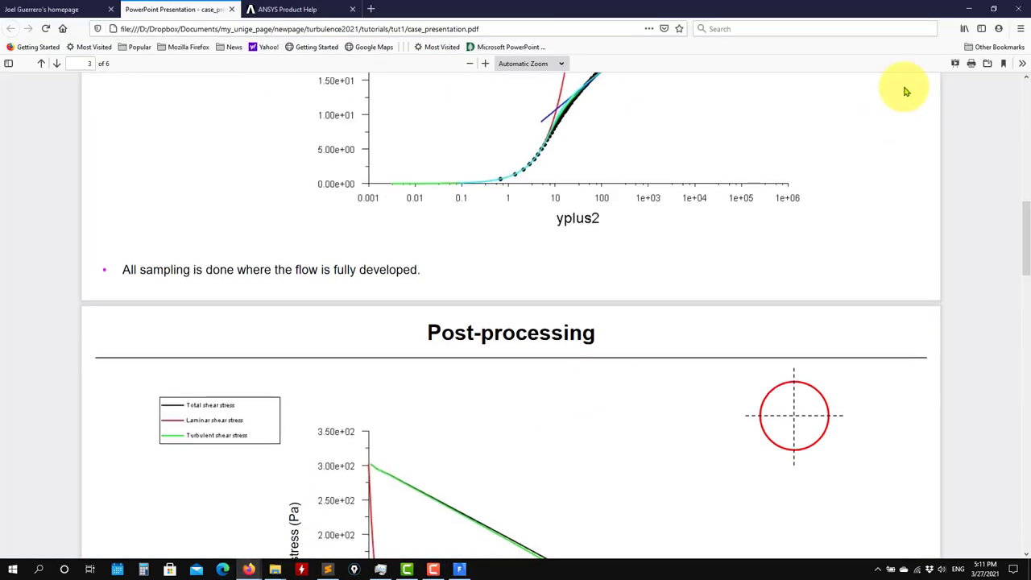
pyautogui.click(973, 7)
pyautogui.scroll(-3, 73, 427)
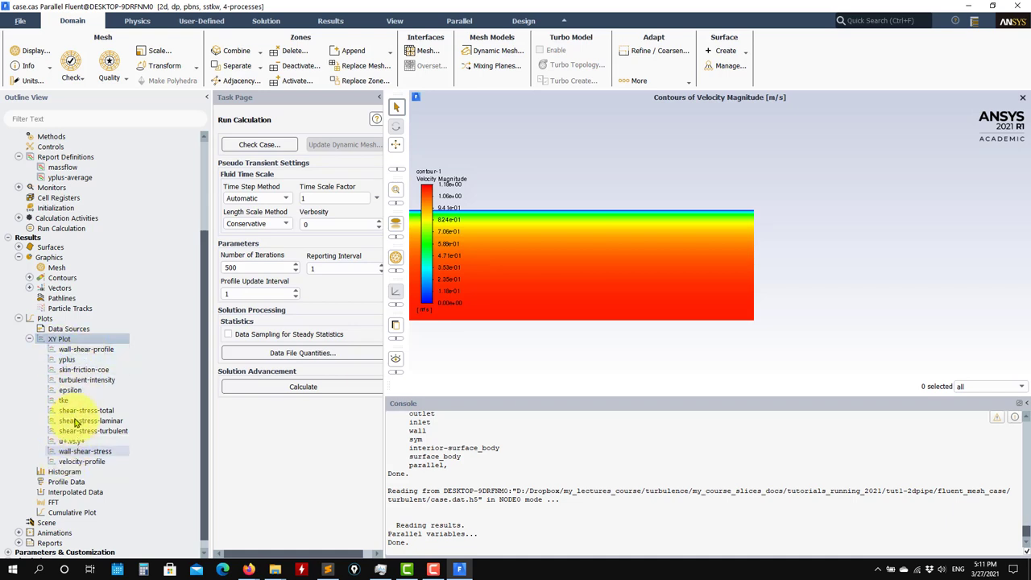
# - Create a new XY plot with Velocity Magnitude as the Y axis function
pyautogui.rightClick(66, 343)
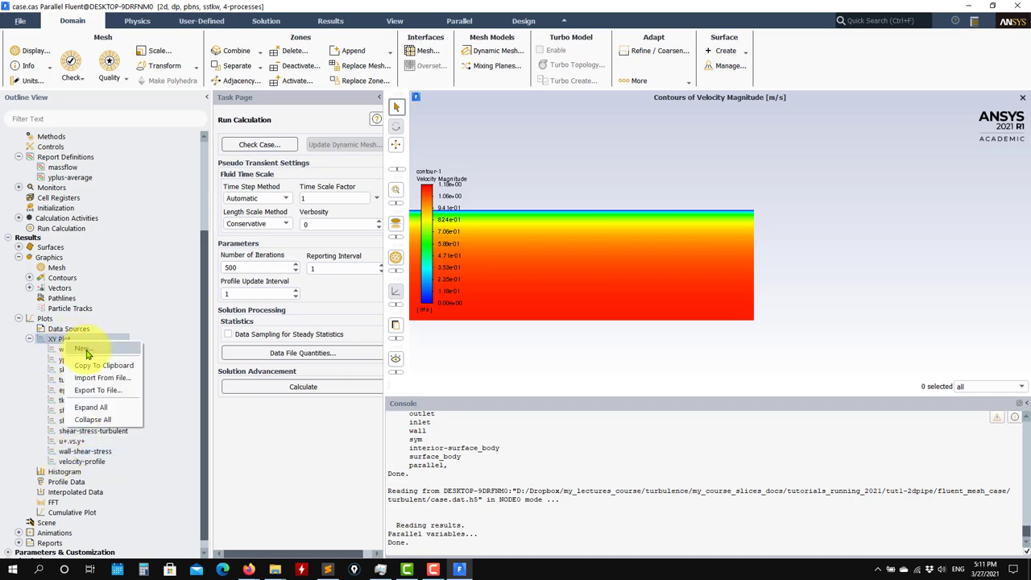
pyautogui.click(87, 353)
pyautogui.scroll(-5, 480, 411)
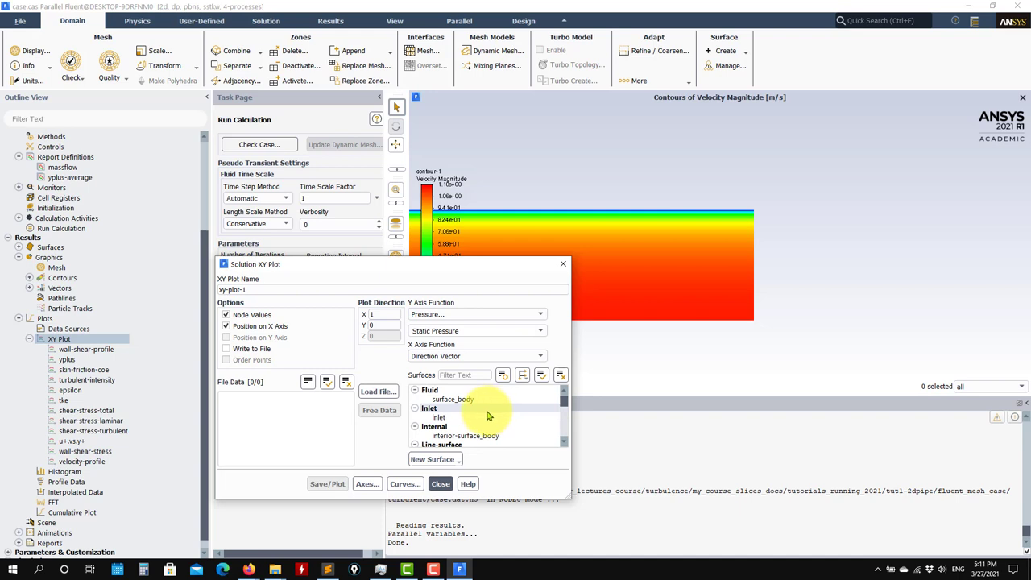
pyautogui.click(436, 401)
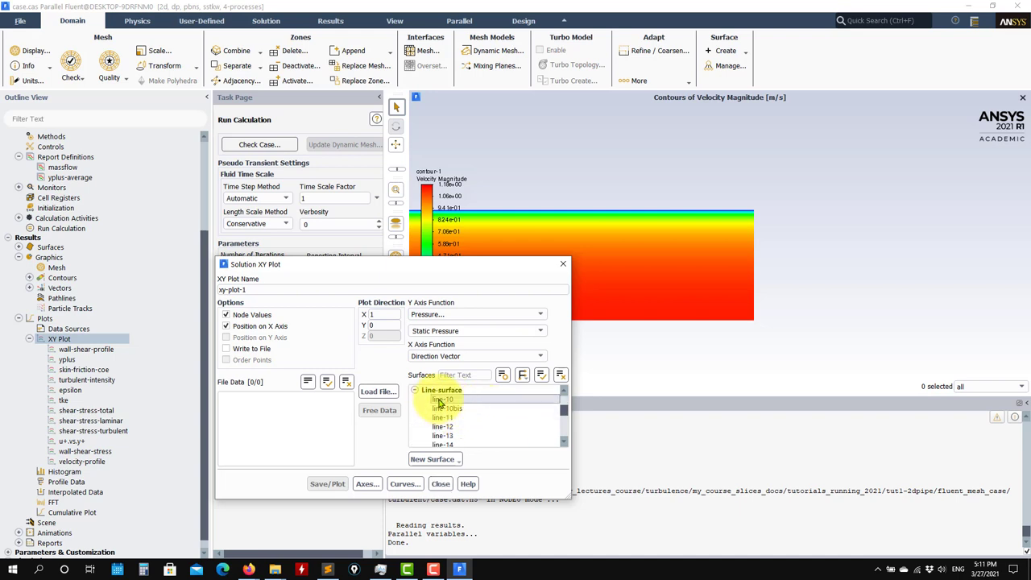
pyautogui.click(516, 314)
pyautogui.click(484, 324)
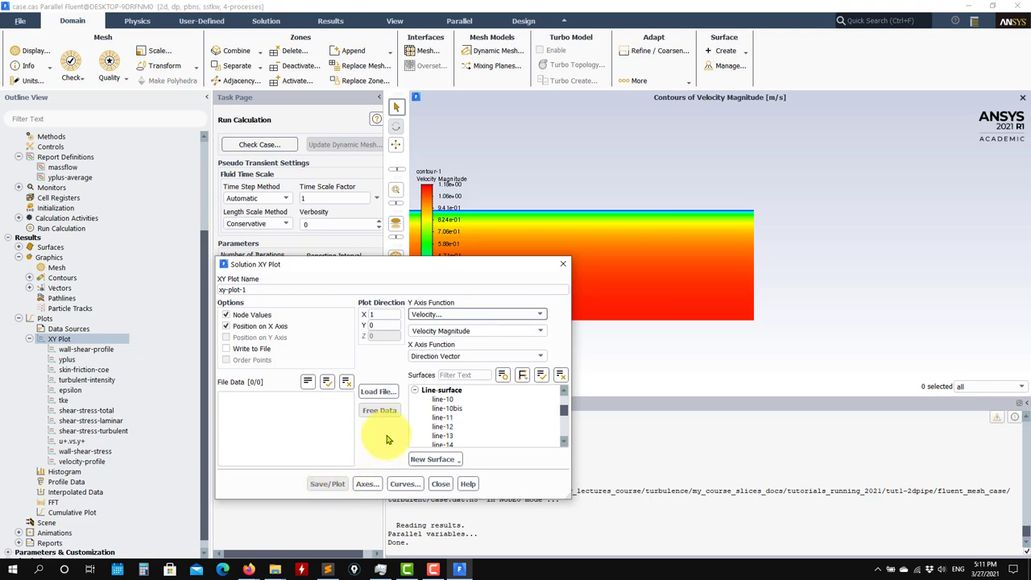
pyautogui.moveTo(496, 264); pyautogui.dragTo(337, 121)
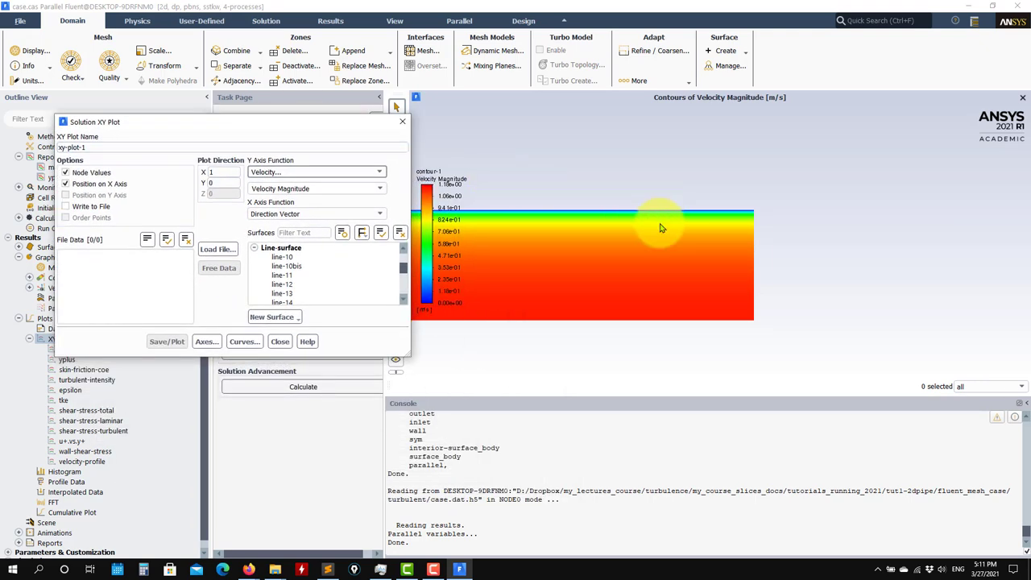
# - Set the plot direction to X 0, Y 1
pyautogui.doubleClick(219, 173)
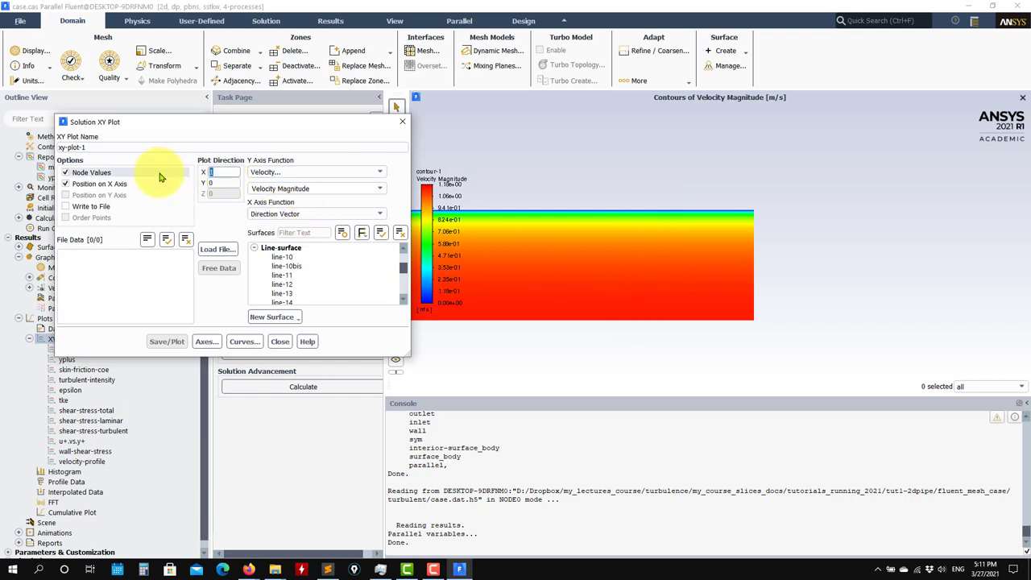
pyautogui.write('0')
pyautogui.doubleClick(229, 183)
pyautogui.write('1')
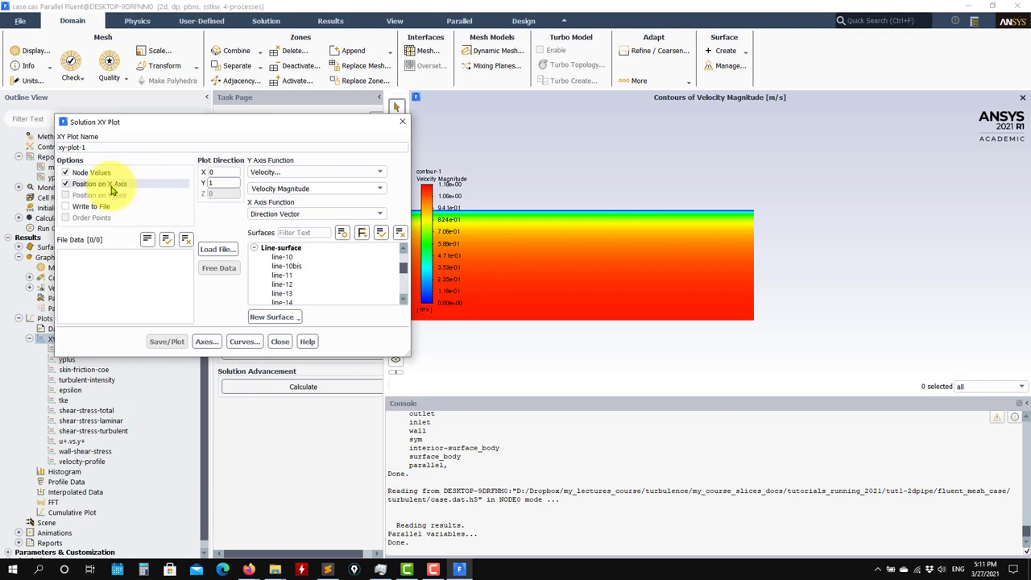
pyautogui.click(121, 184)
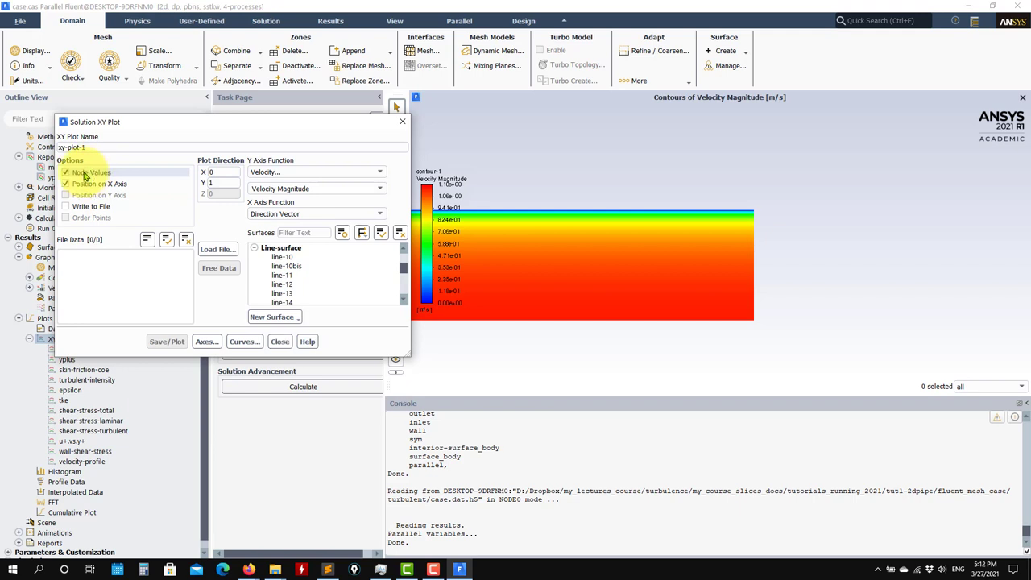
pyautogui.click(85, 175)
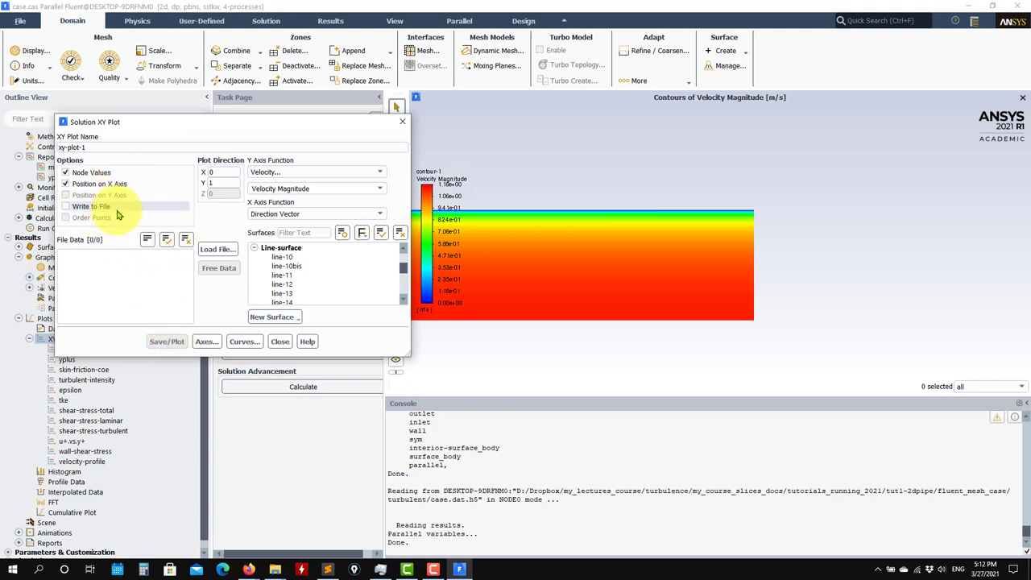
# - Plot line-10's velocity magnitude profile, comparing cell values with node values
pyautogui.click(284, 256)
pyautogui.click(180, 342)
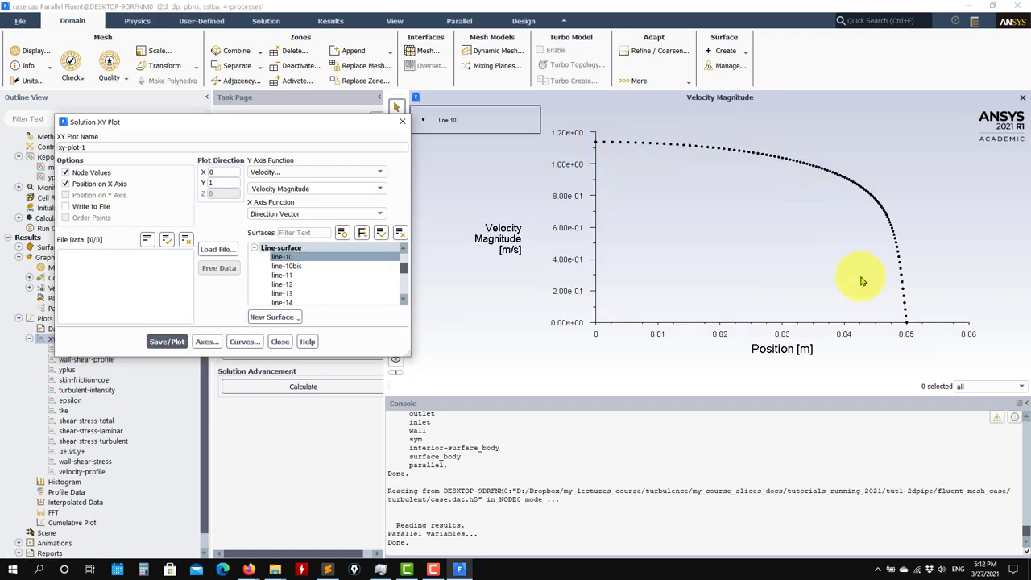
pyautogui.click(94, 172)
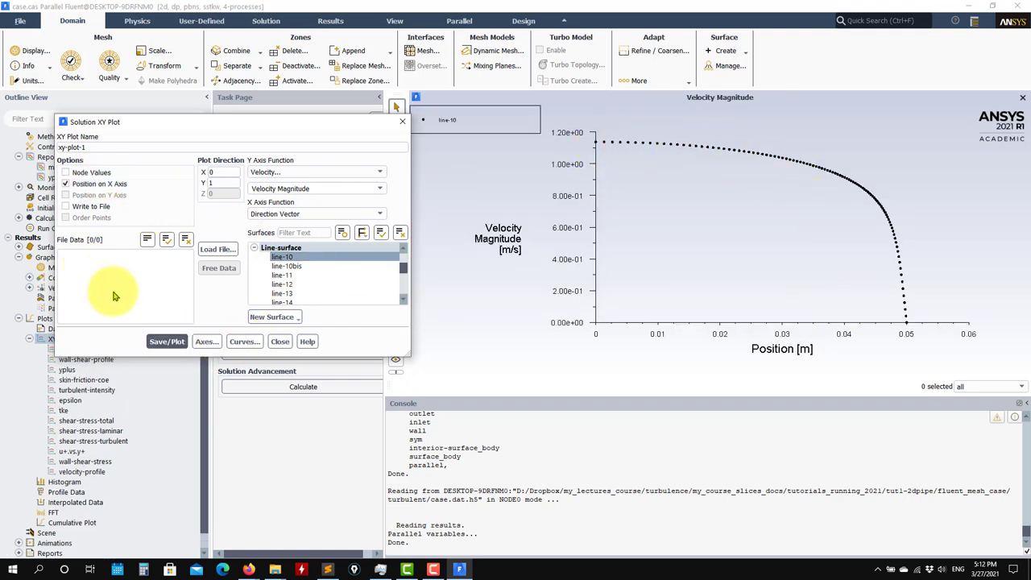
pyautogui.click(167, 341)
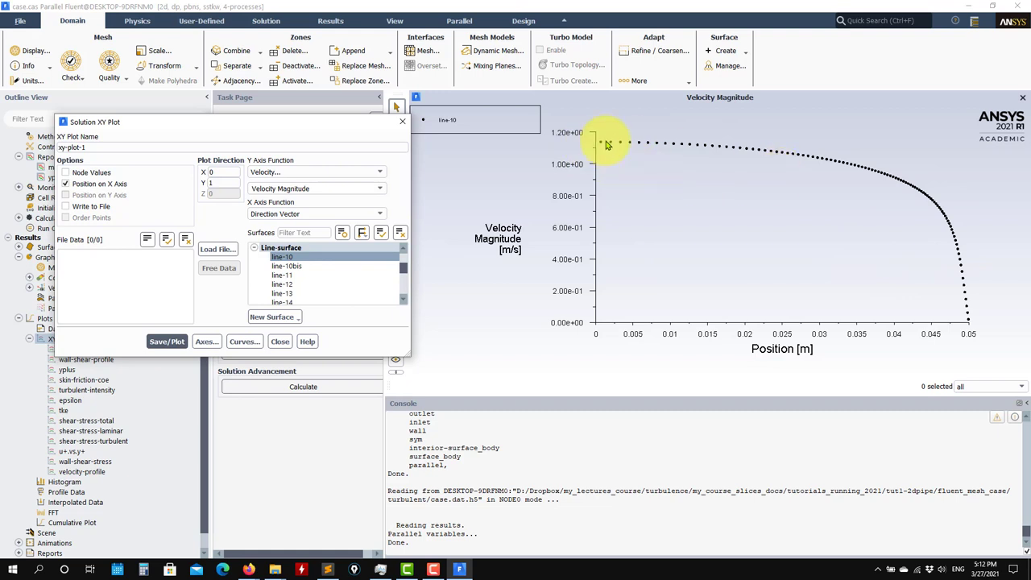
pyautogui.click(94, 173)
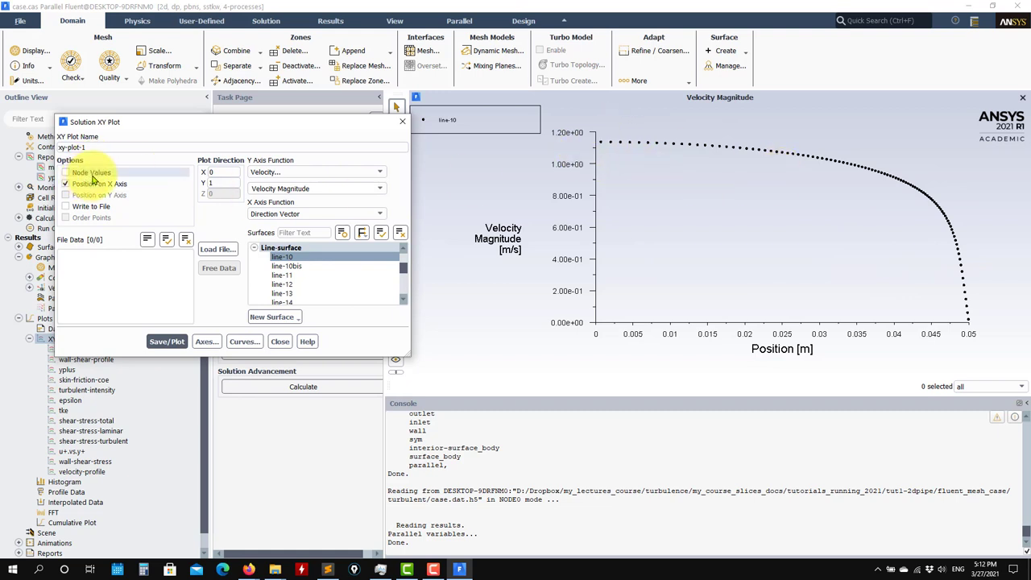
pyautogui.click(167, 341)
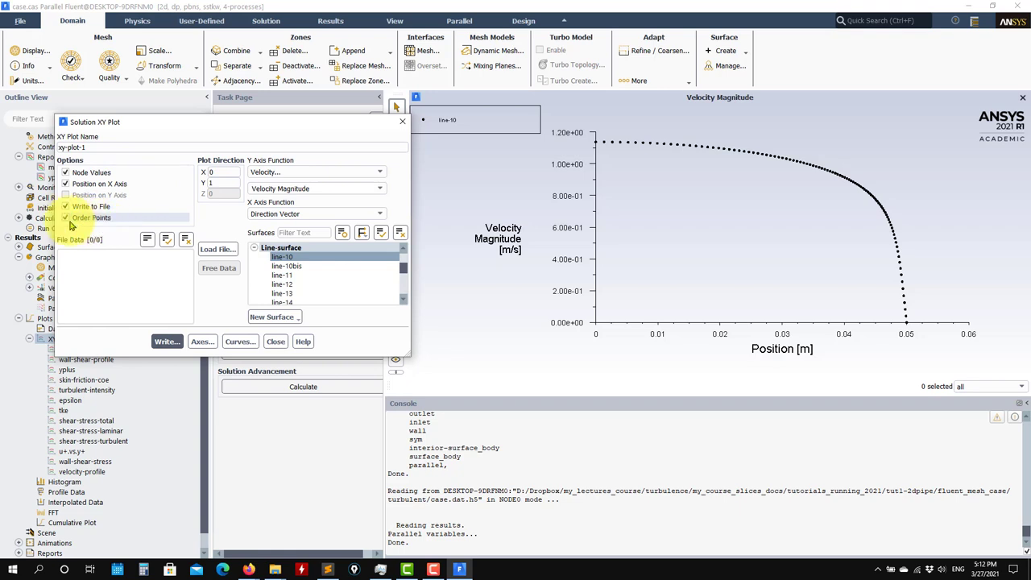
# - Write the line-10 profile data to the XY file testout in fluent_mesh_case
pyautogui.click(163, 342)
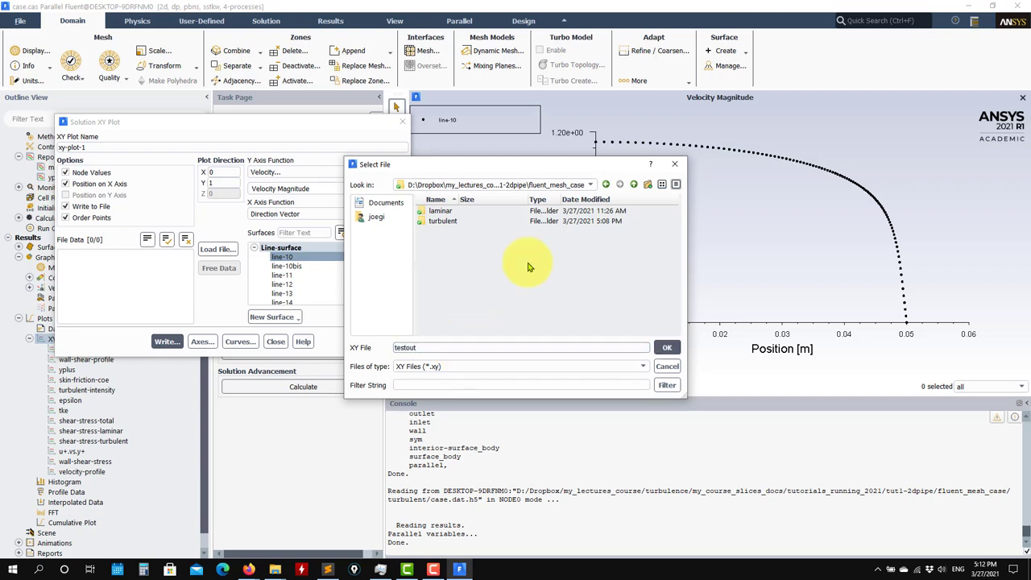
pyautogui.click(668, 347)
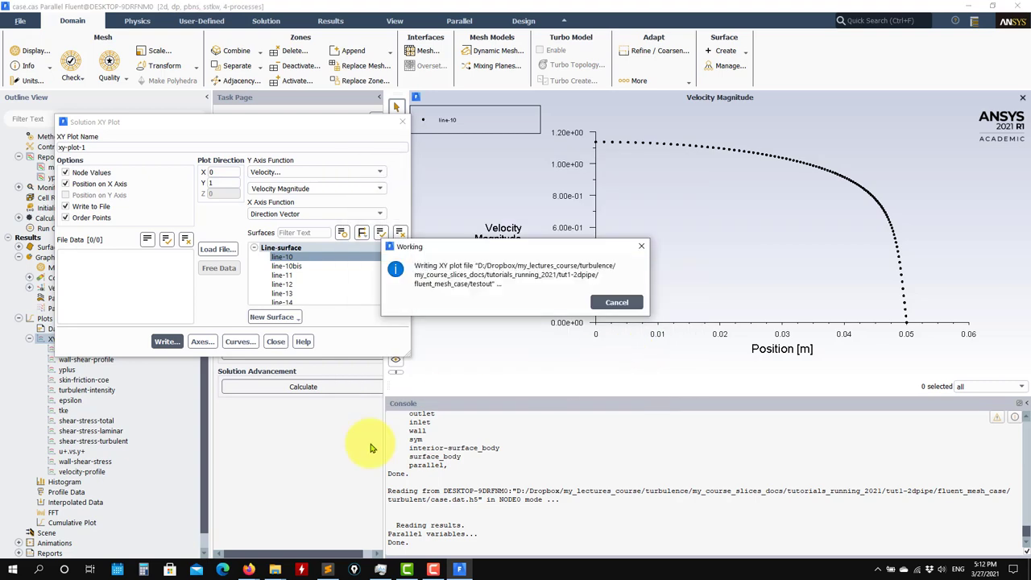
# - Open the testout file from the fluent_mesh_case folder in Sublime Text
pyautogui.moveTo(275, 568)
pyautogui.click(137, 521)
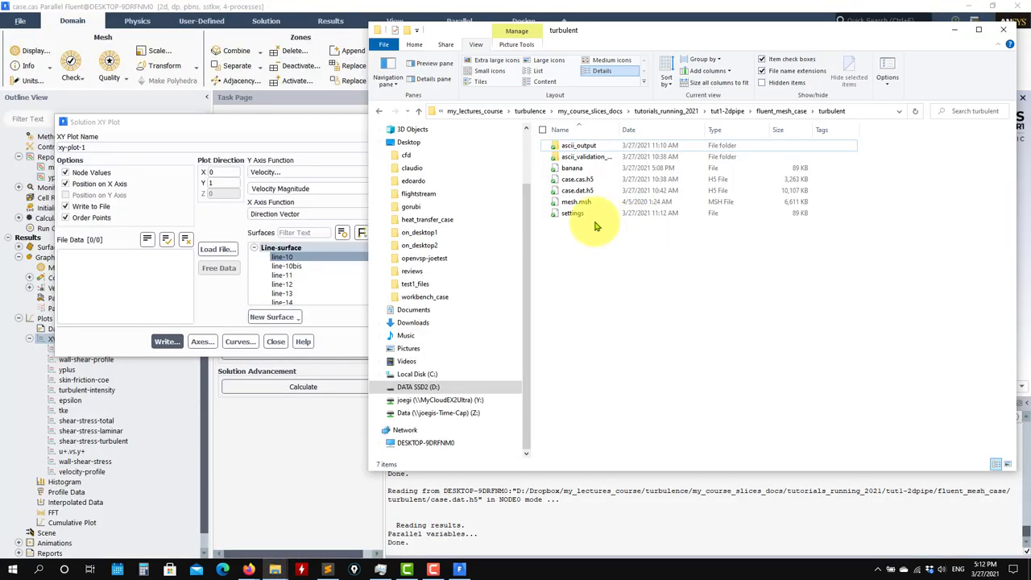
pyautogui.click(418, 110)
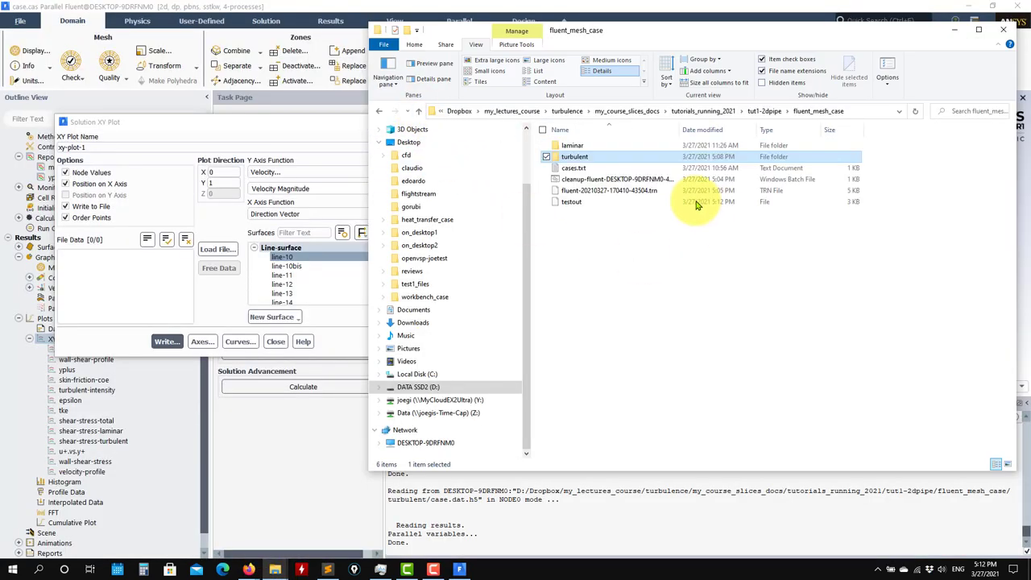
pyautogui.rightClick(569, 203)
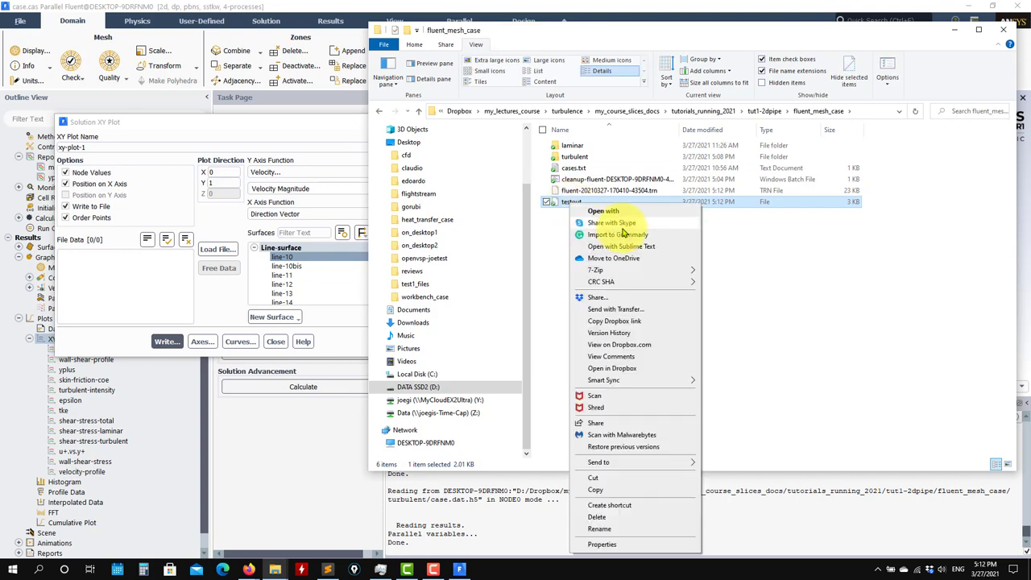
pyautogui.click(621, 248)
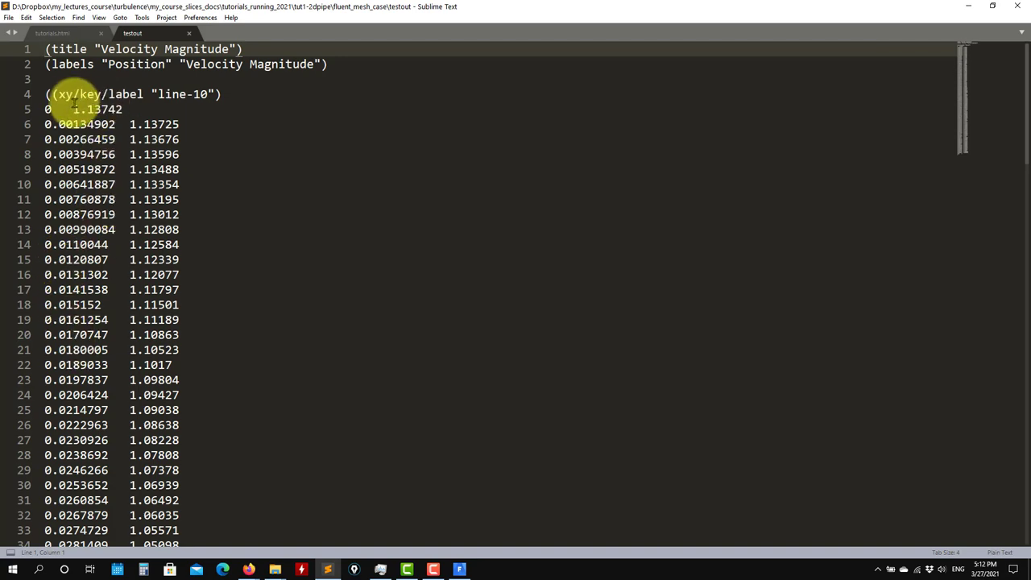
# - Select and scroll through the line-10 velocity magnitude versus position data in testout
pyautogui.click(182, 116)
pyautogui.moveTo(182, 116); pyautogui.dragTo(188, 376)
pyautogui.scroll(-20, 188, 363)
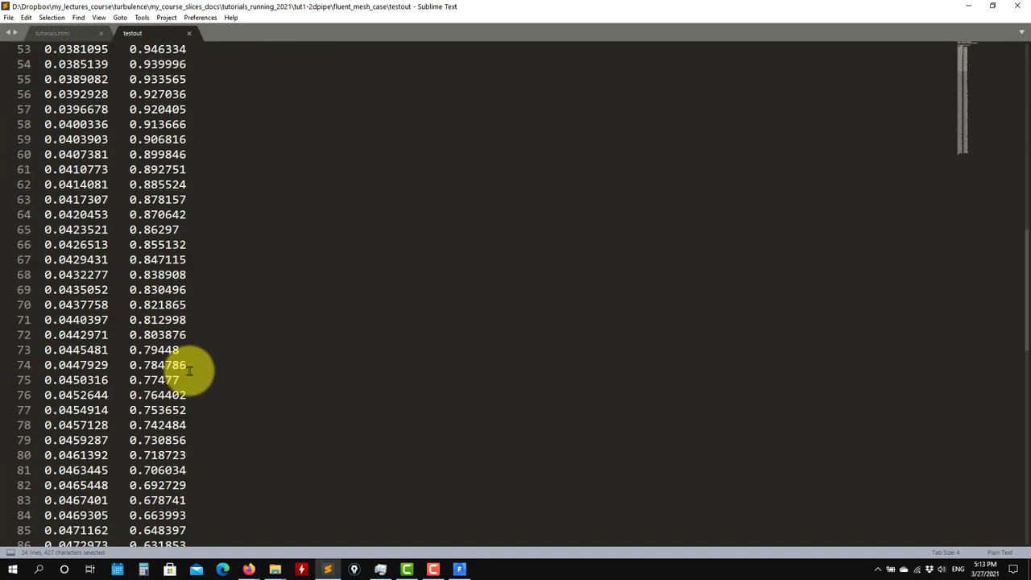
pyautogui.scroll(-6, 189, 372)
pyautogui.scroll(20, 190, 372)
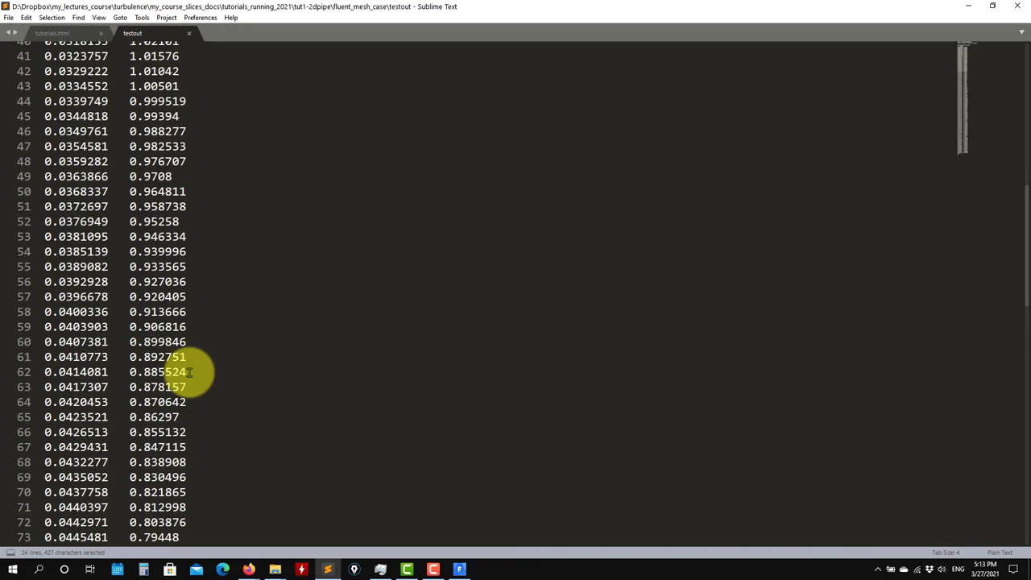
pyautogui.scroll(5, 190, 370)
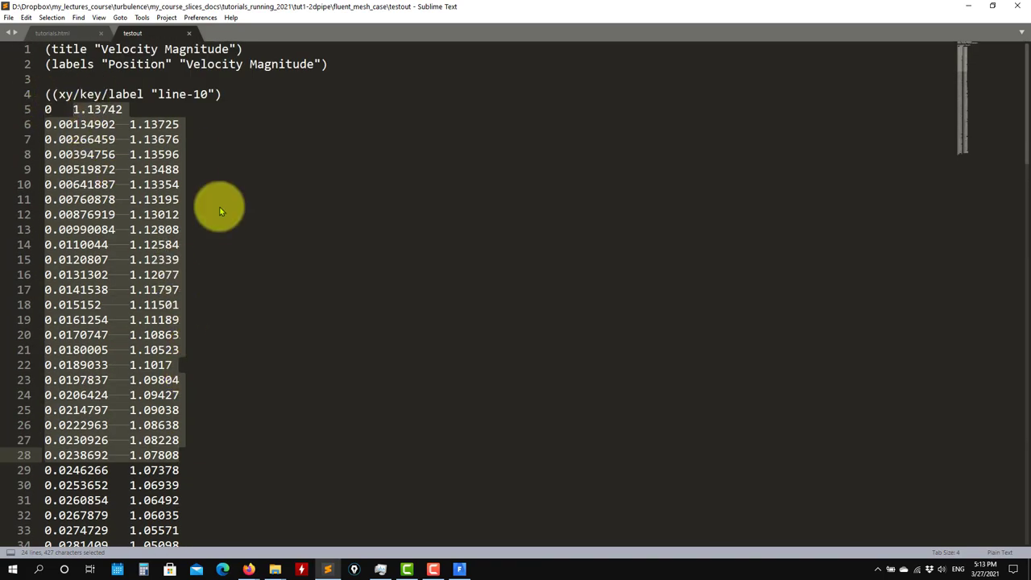
pyautogui.scroll(-7, 218, 218)
pyautogui.scroll(-20, 213, 246)
pyautogui.scroll(1, 114, 294)
pyautogui.scroll(20, 114, 292)
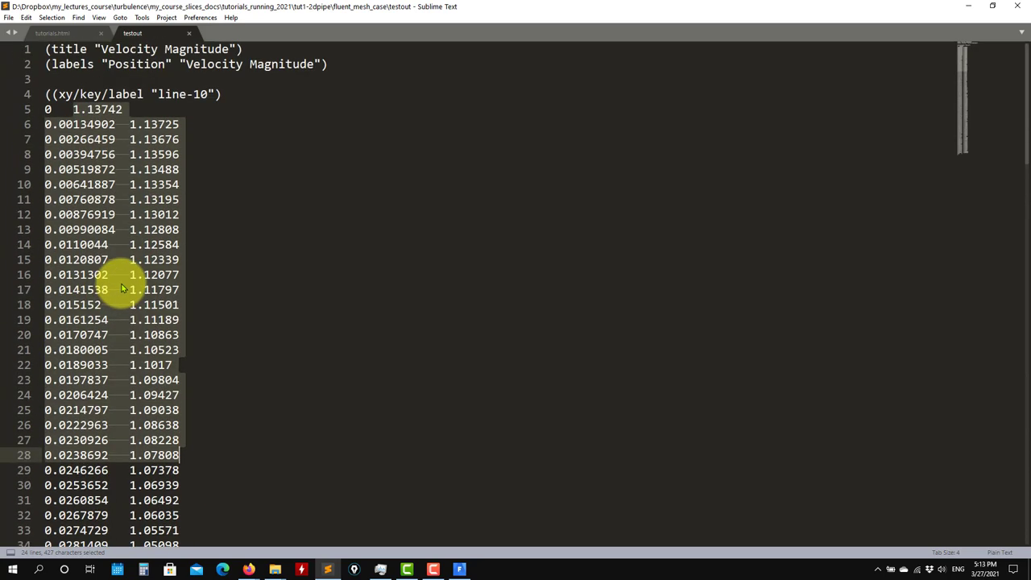
pyautogui.scroll(-9, 122, 288)
pyautogui.scroll(-20, 122, 288)
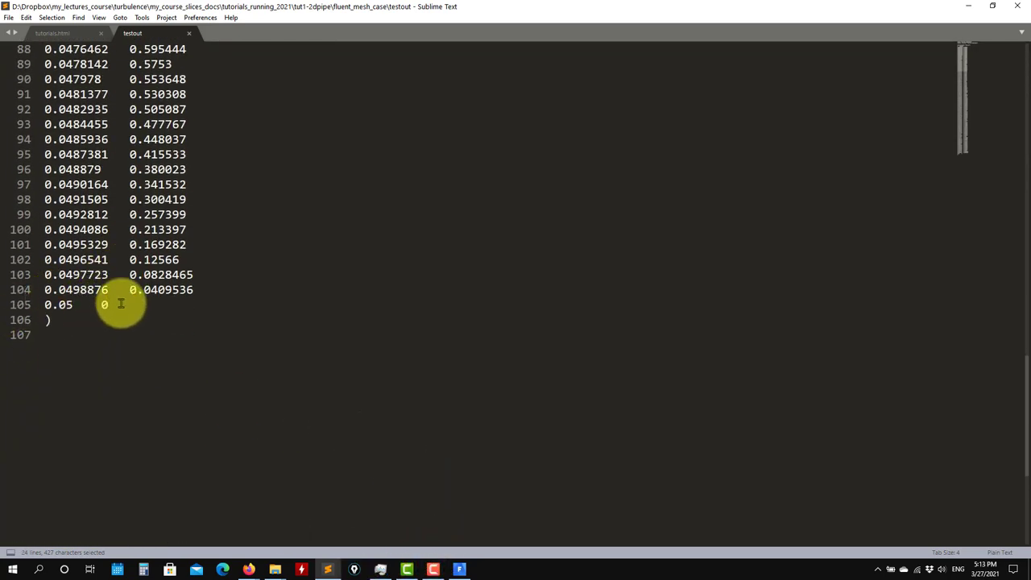
pyautogui.scroll(20, 132, 305)
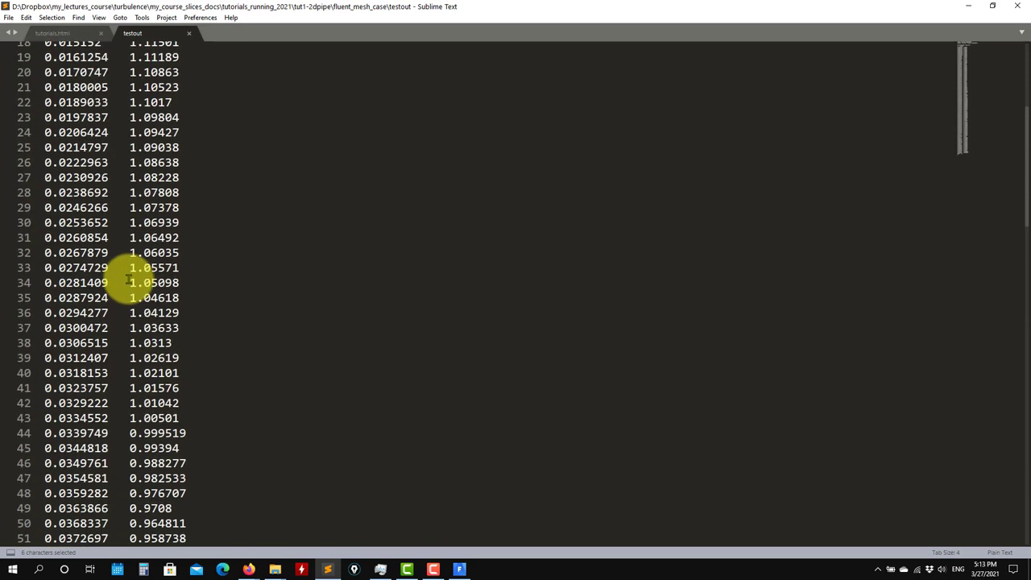
# - Highlight the first data row on line 5 and the final position value 0.05
pyautogui.click(92, 103)
pyautogui.click(22, 110)
pyautogui.scroll(-2, 186, 179)
pyautogui.scroll(-20, 186, 179)
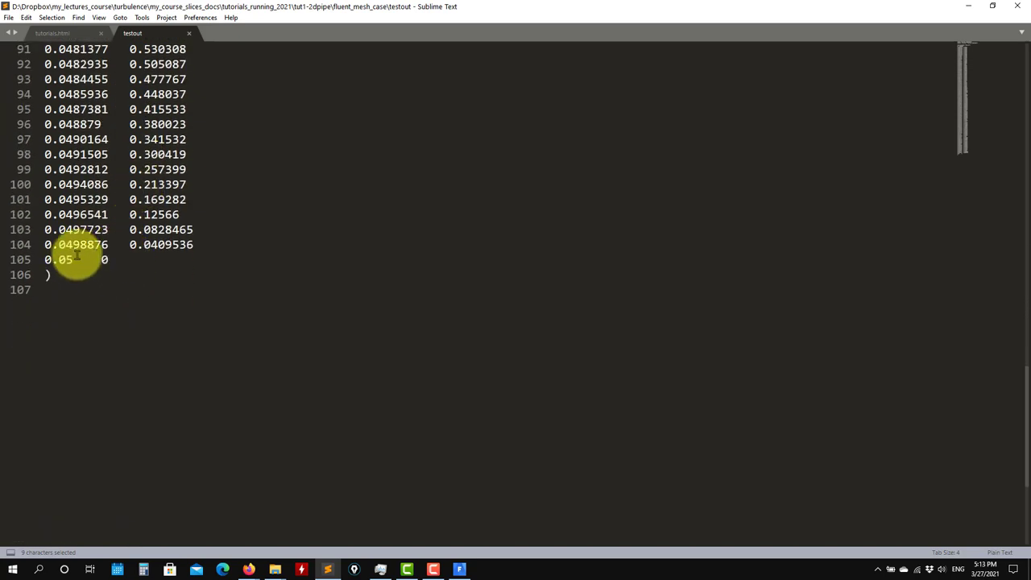
pyautogui.moveTo(68, 259); pyautogui.dragTo(45, 261)
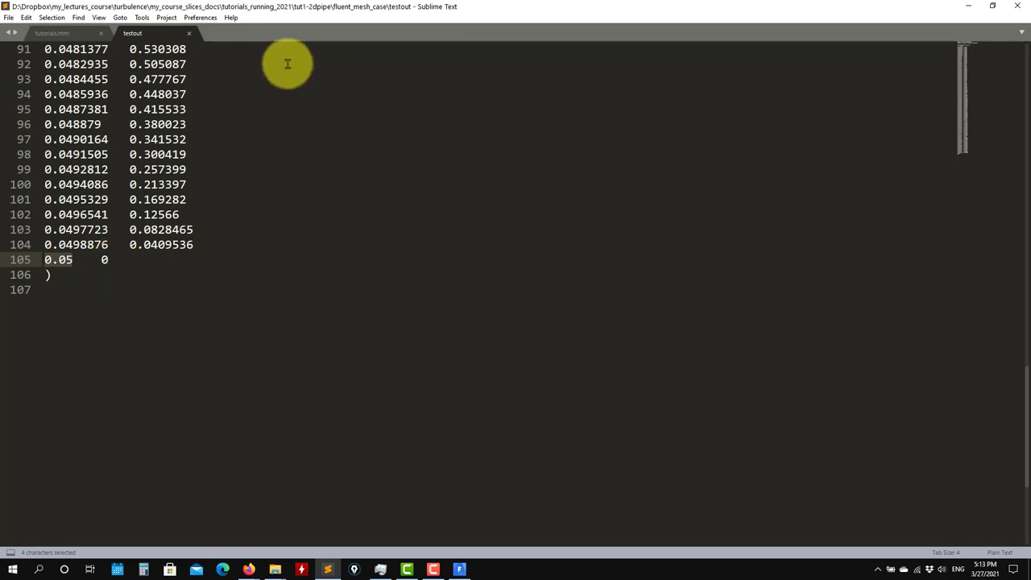
pyautogui.scroll(20, 284, 184)
pyautogui.scroll(9, 283, 184)
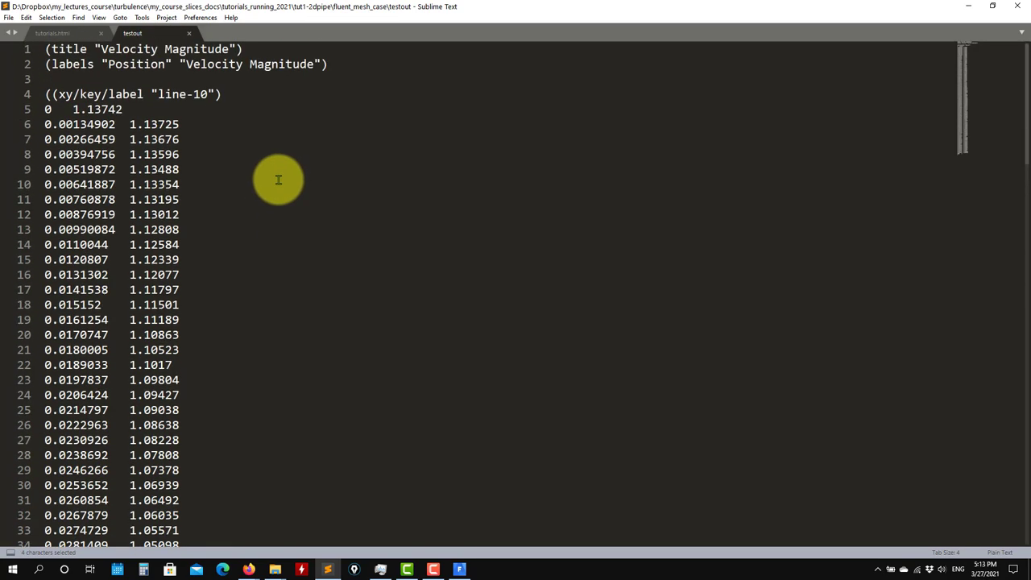
# - Inspect the four header lines and the line-10 label, then close testout
pyautogui.click(46, 50)
pyautogui.moveTo(46, 50); pyautogui.dragTo(311, 96)
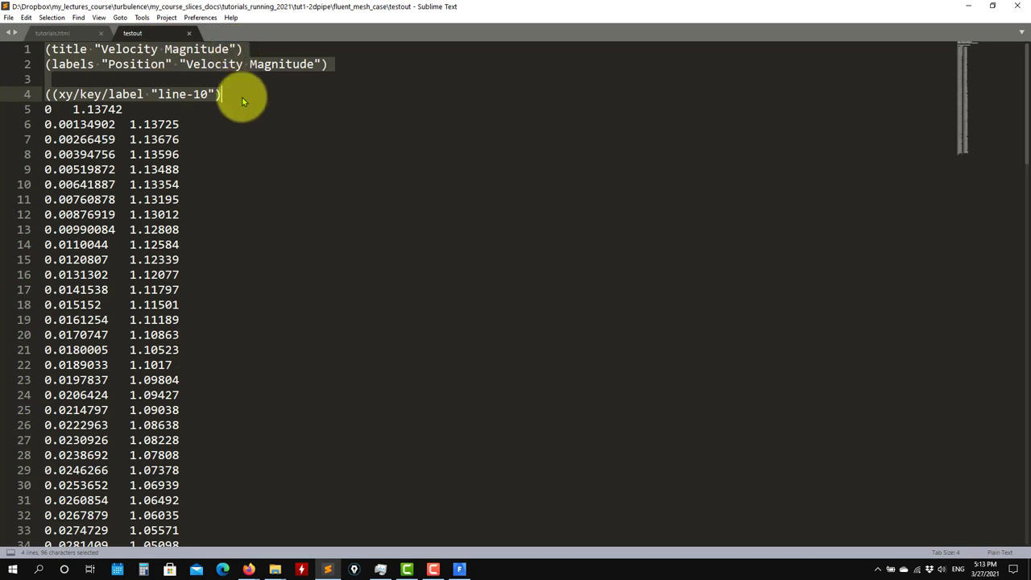
pyautogui.click(130, 66)
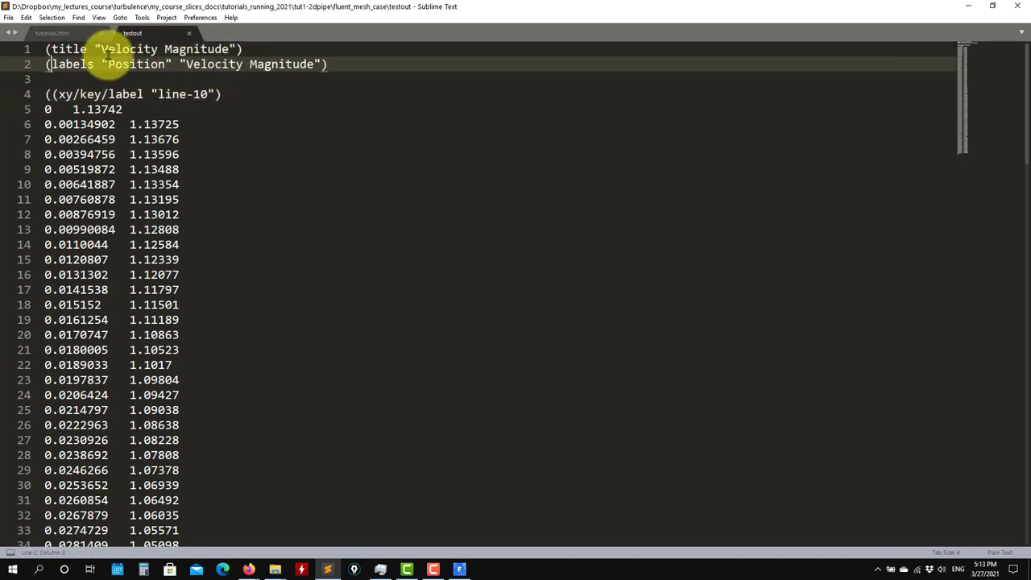
pyautogui.click(182, 94)
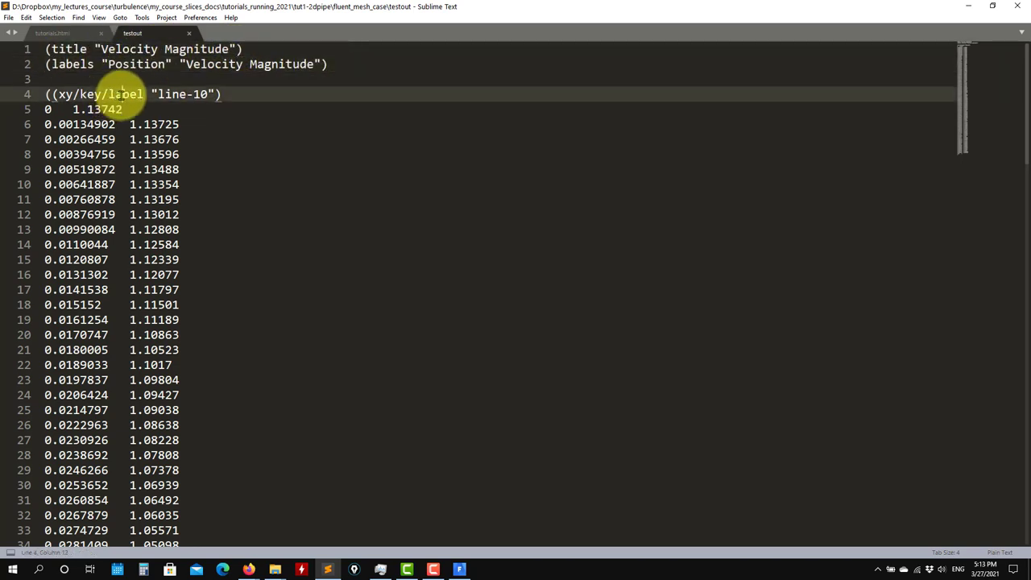
pyautogui.click(232, 95)
pyautogui.moveTo(211, 95); pyautogui.dragTo(65, 118)
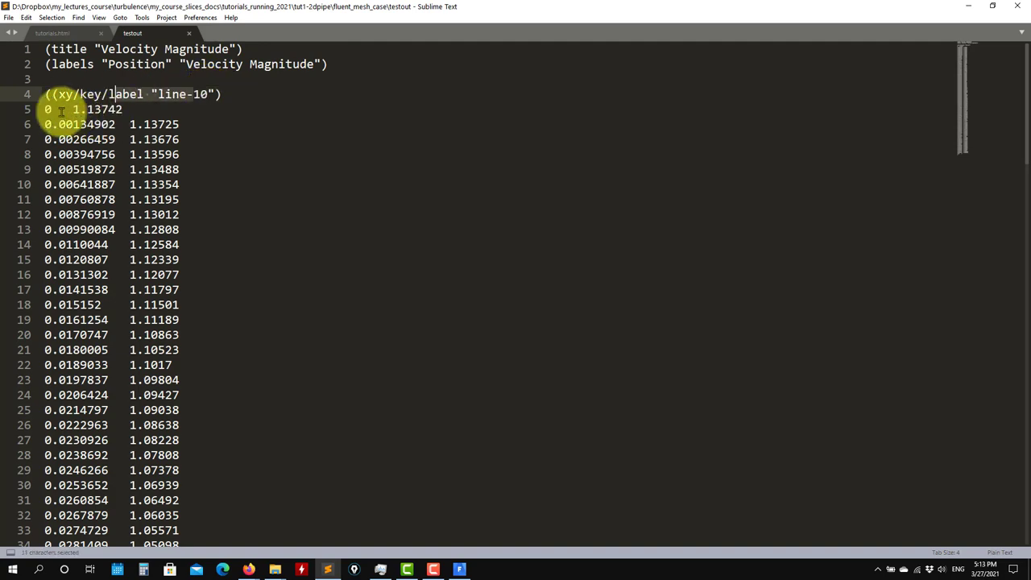
pyautogui.scroll(-20, 96, 137)
pyautogui.scroll(-9, 73, 157)
pyautogui.scroll(5, 56, 242)
pyautogui.click(190, 33)
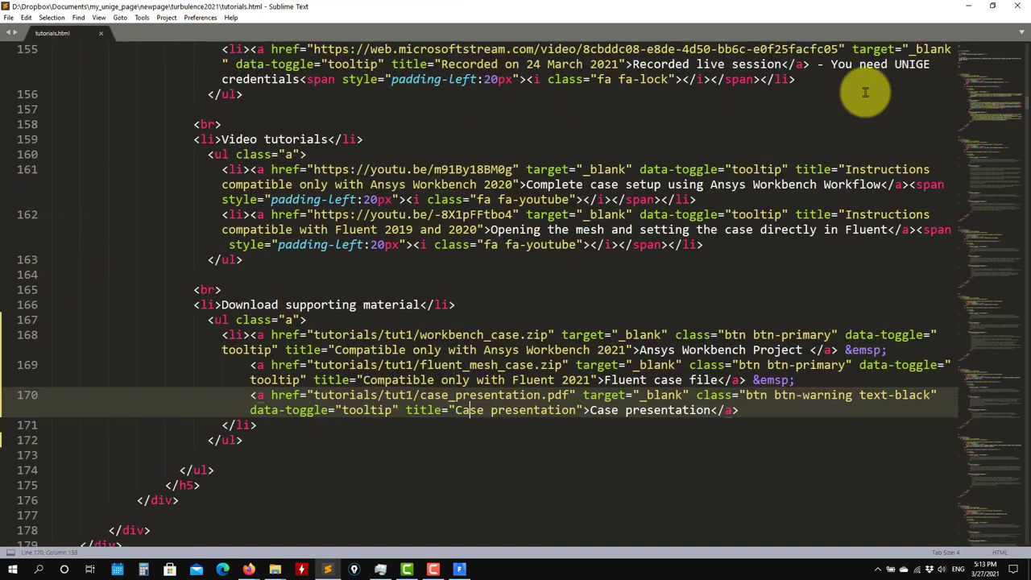
# - Delete the exported testout file in File Explorer and return to Fluent
pyautogui.click(967, 6)
pyautogui.rightClick(565, 209)
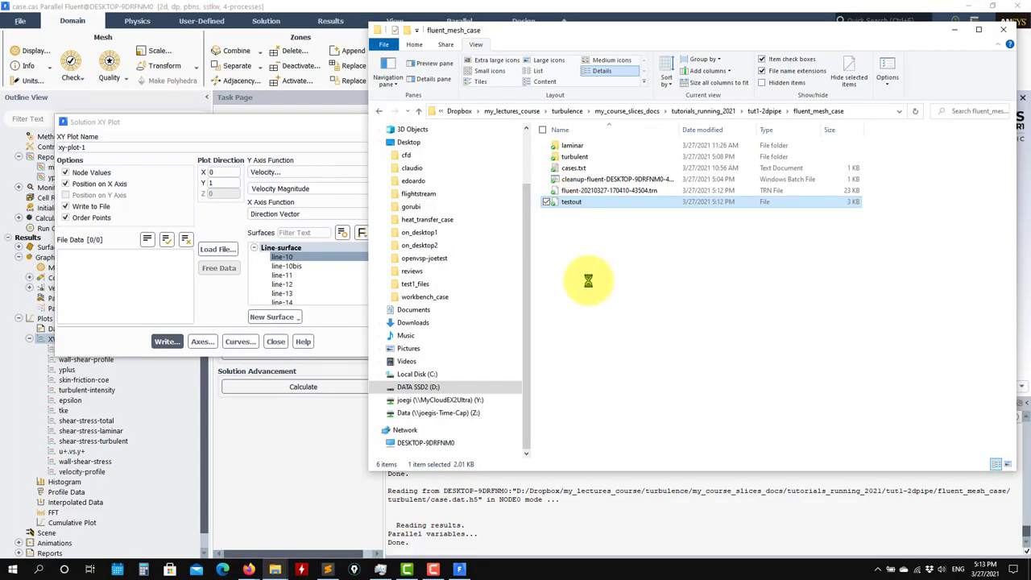
pyautogui.click(595, 517)
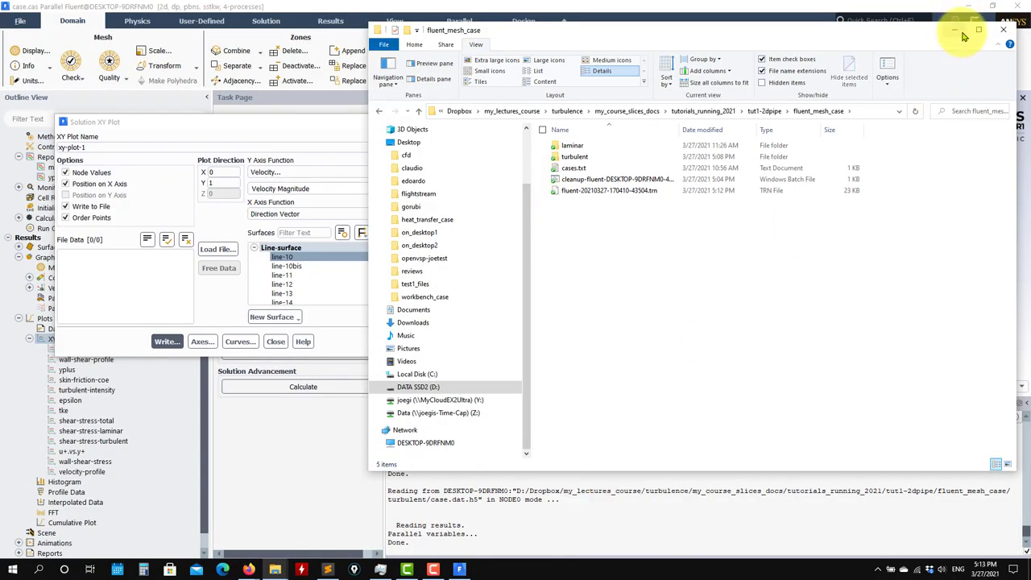
pyautogui.click(955, 29)
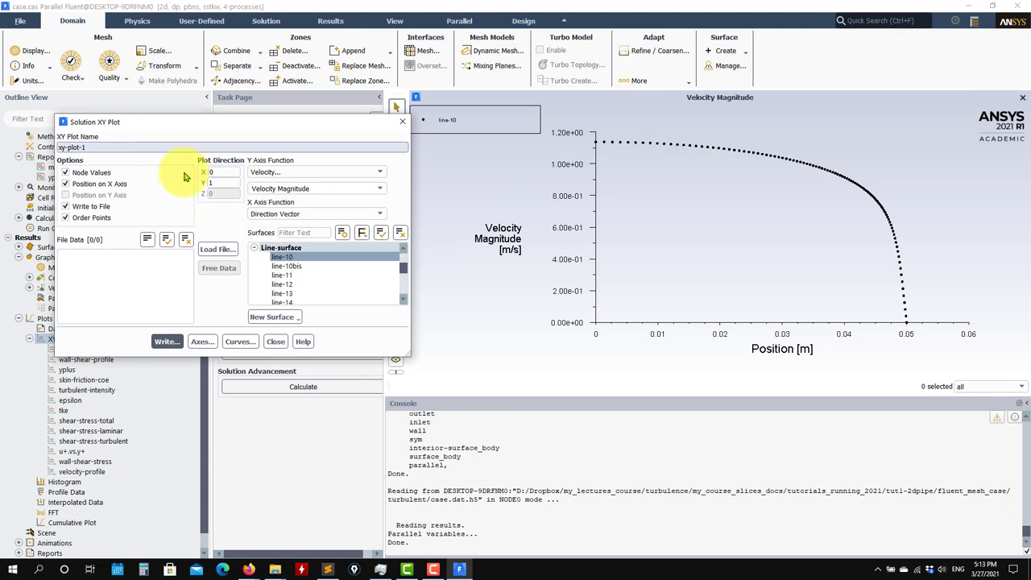
# - Plot line-10 turbulent kinetic energy versus position with Write to File turned off
pyautogui.click(368, 172)
pyautogui.click(318, 207)
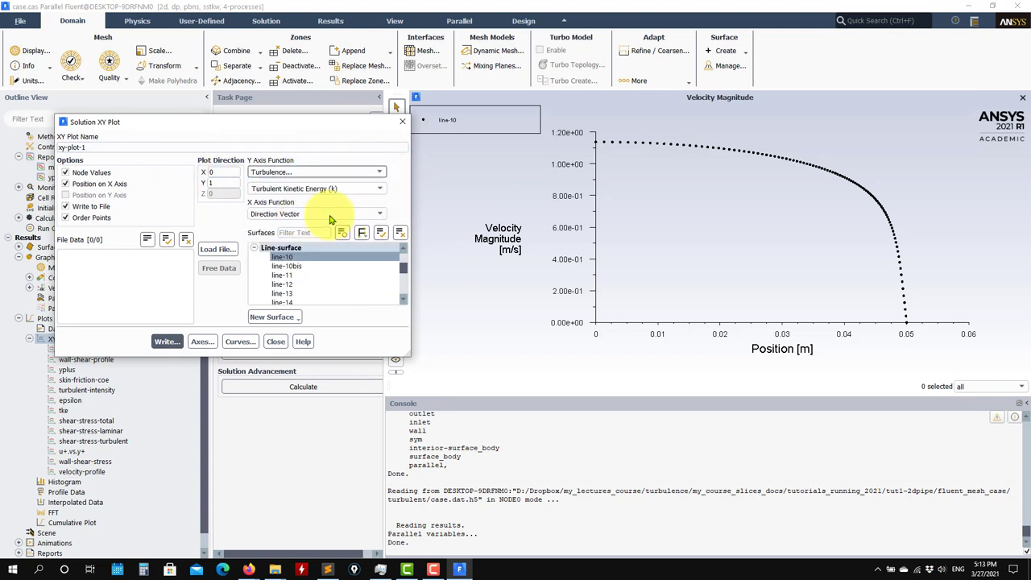
pyautogui.click(166, 341)
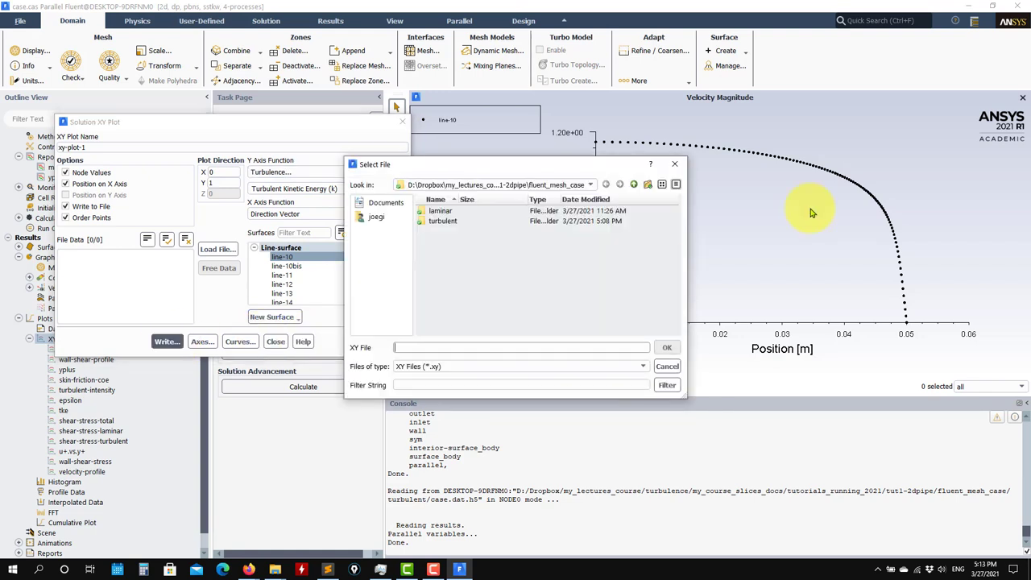
pyautogui.click(666, 366)
pyautogui.click(76, 207)
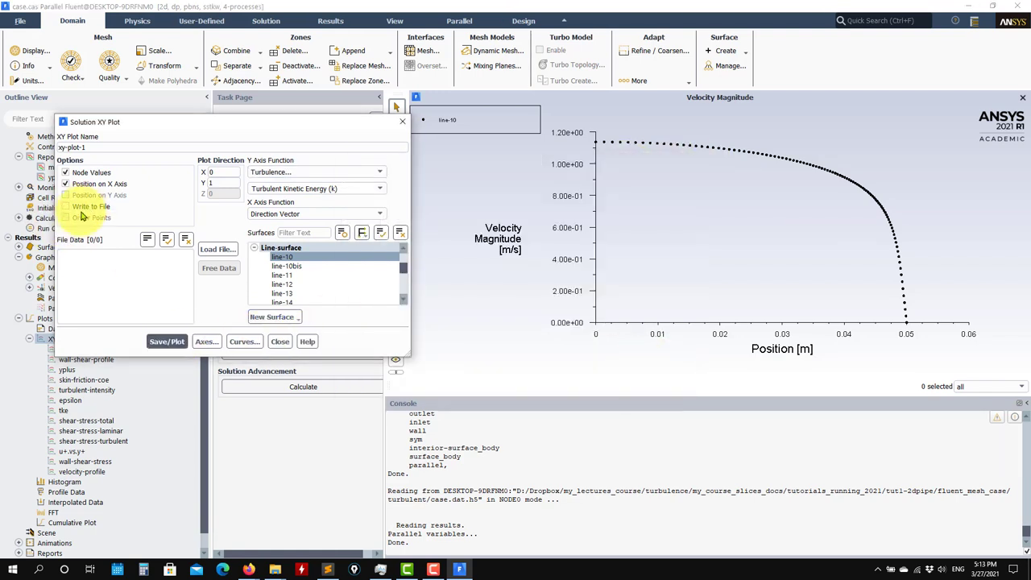
pyautogui.click(166, 341)
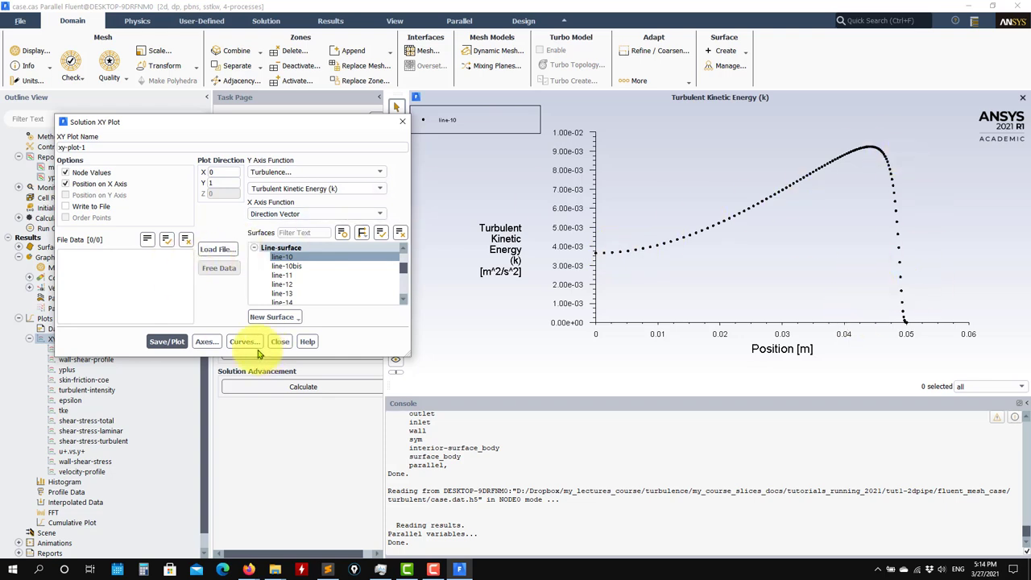
pyautogui.click(207, 342)
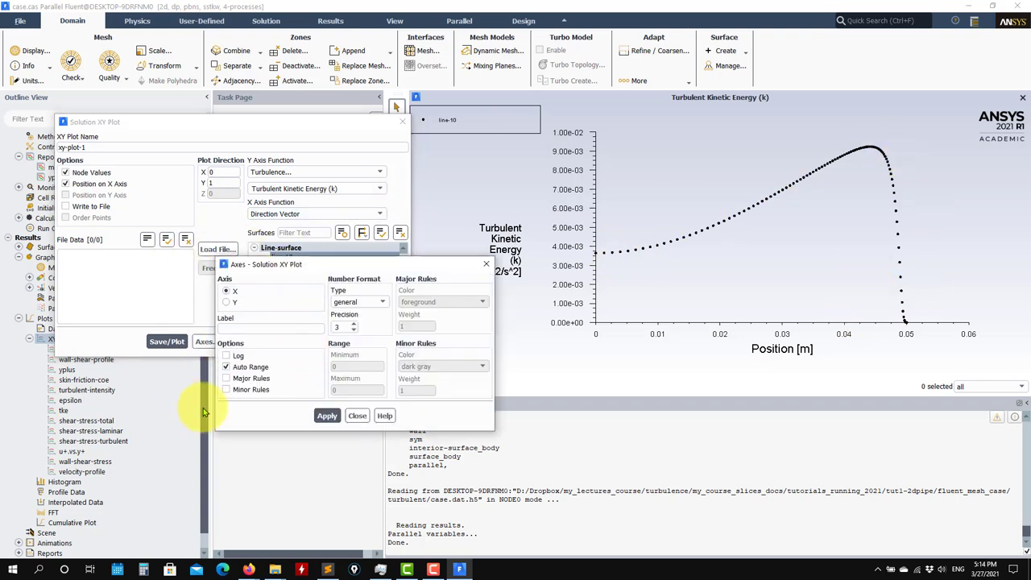
pyautogui.click(357, 416)
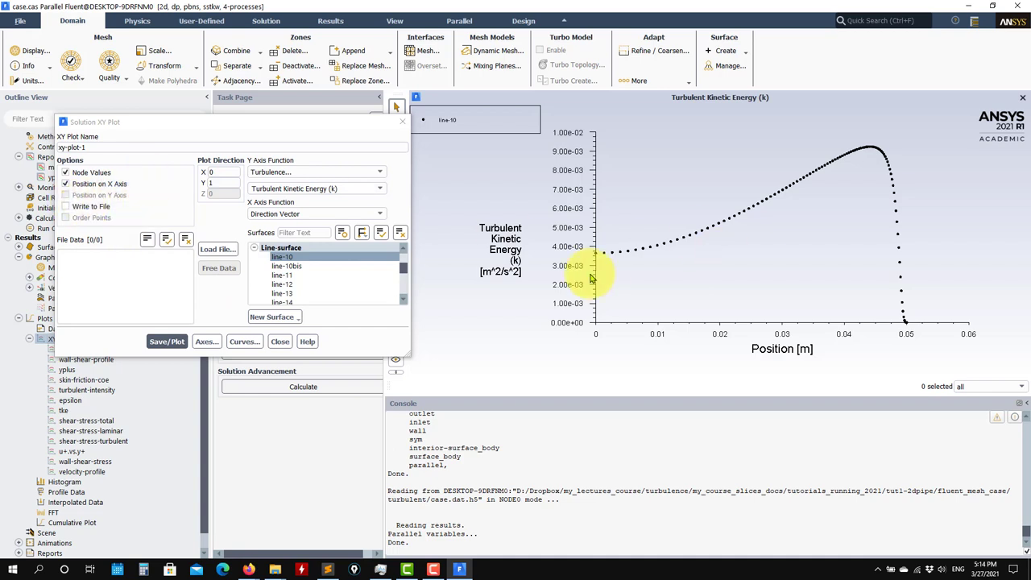
pyautogui.click(279, 341)
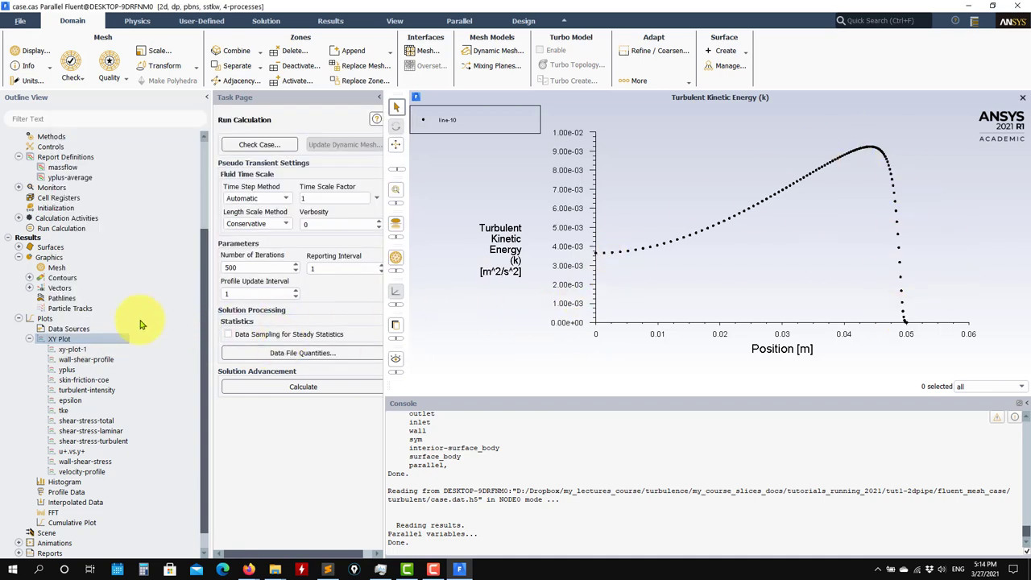
# - Plot the saved u+.vs.y+ chart of uplus against log-scaled yplus2 and check its axes
pyautogui.scroll(-1, 167, 321)
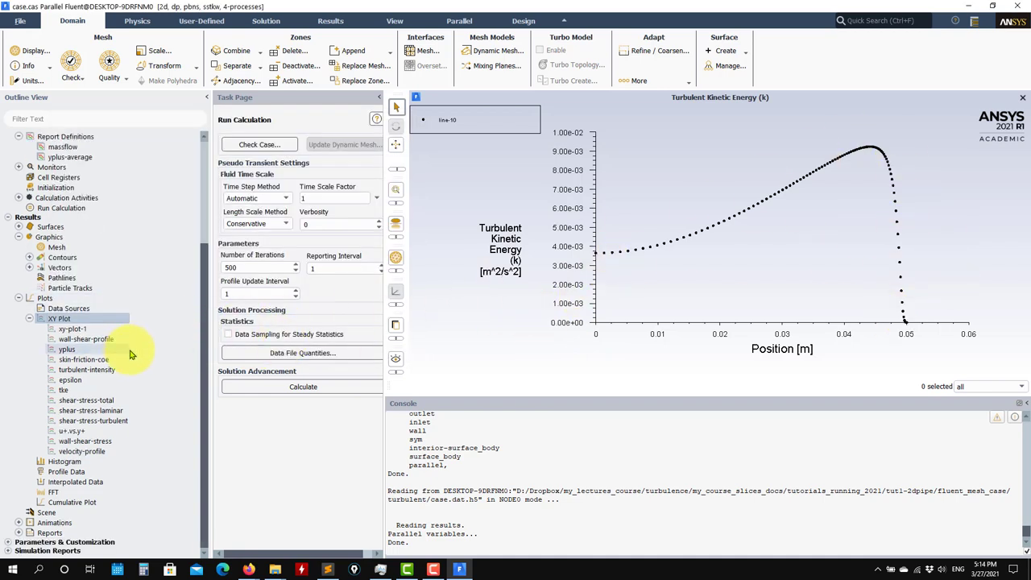
pyautogui.doubleClick(76, 432)
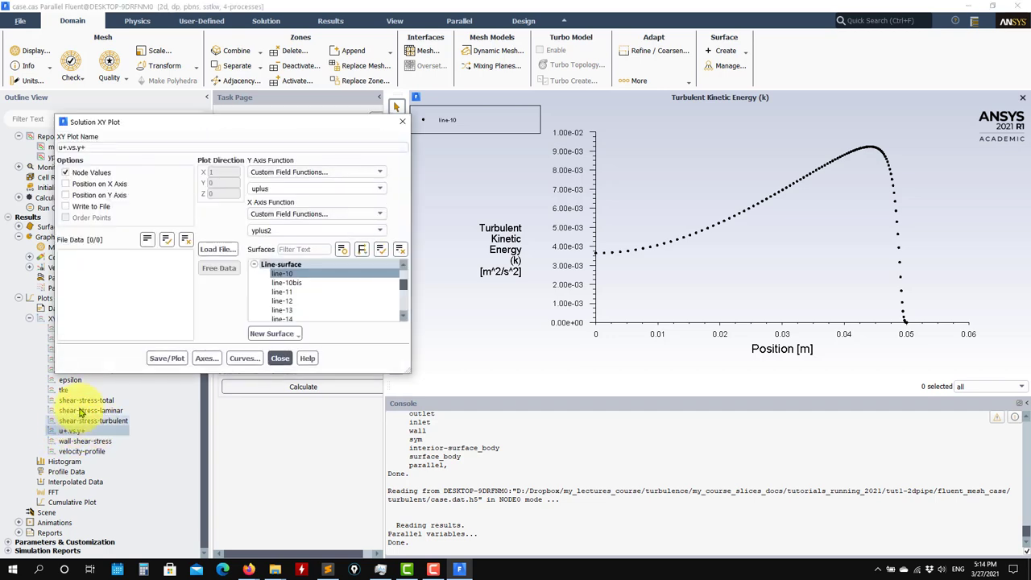
pyautogui.click(157, 357)
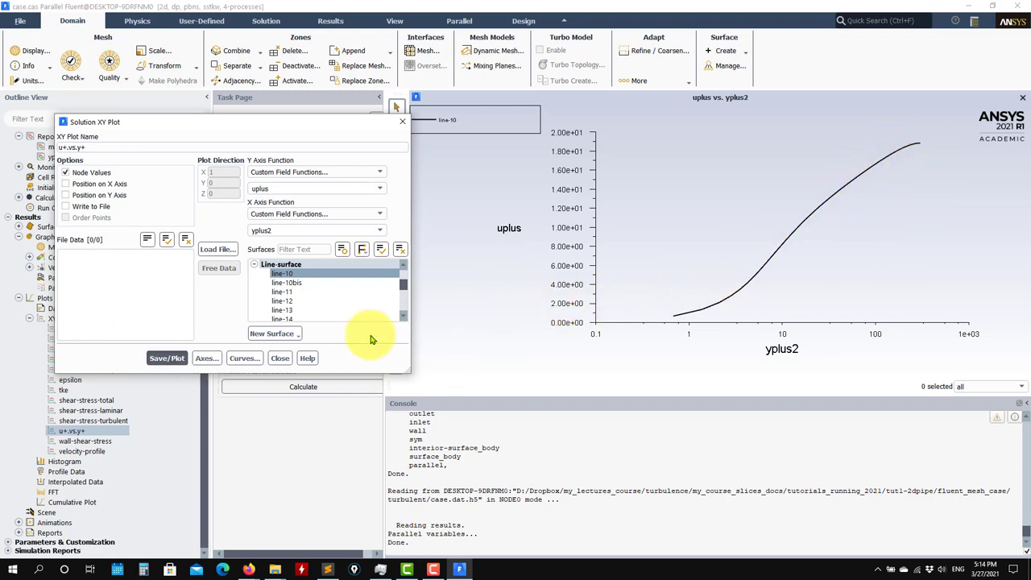
pyautogui.click(206, 359)
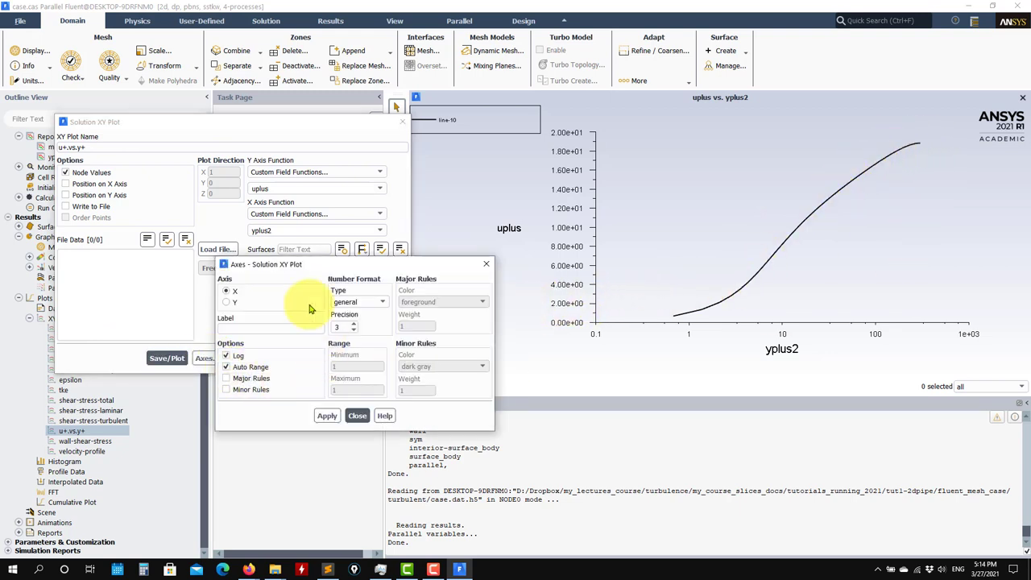
pyautogui.click(235, 304)
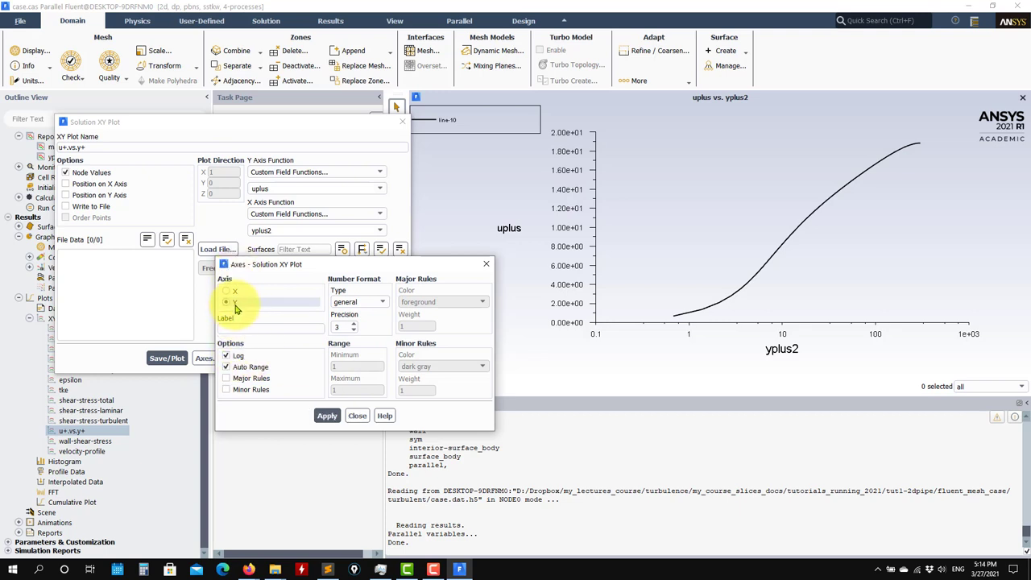
pyautogui.click(357, 415)
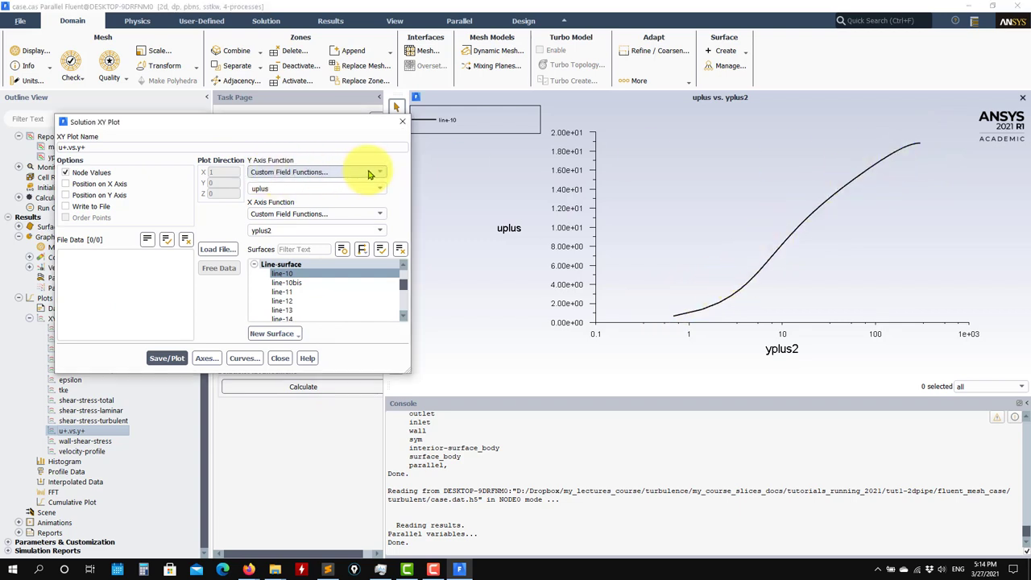
# - Load flatplate_upyp_line.dat from ascii_validation_data and replot with the NASA CFL3D data
pyautogui.click(371, 173)
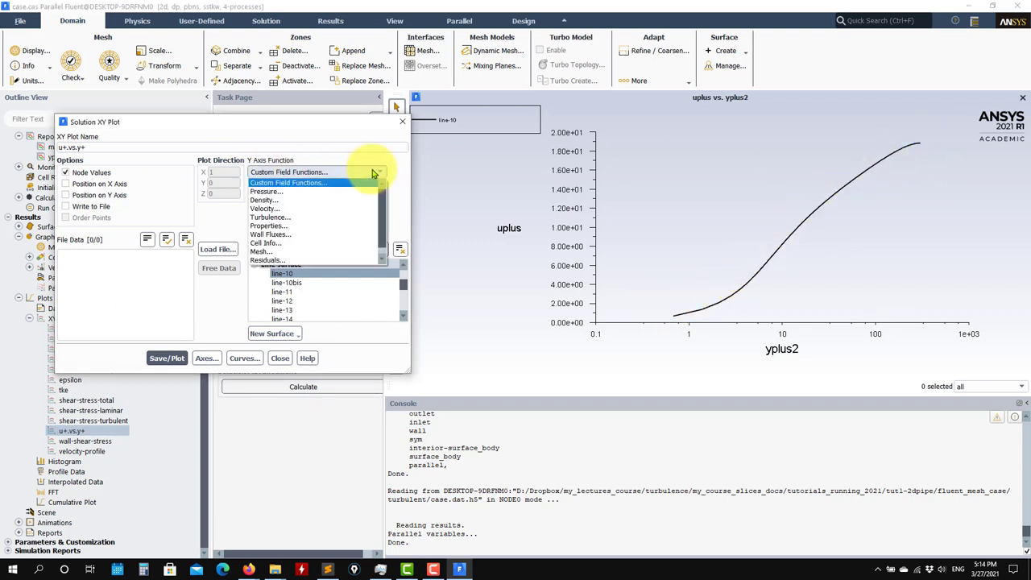
pyautogui.click(287, 184)
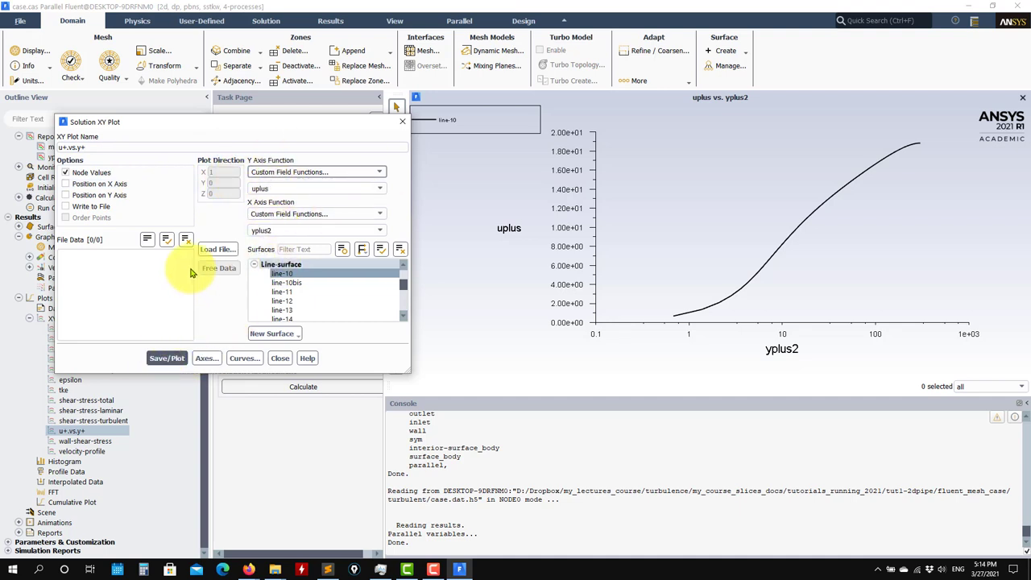
pyautogui.click(217, 255)
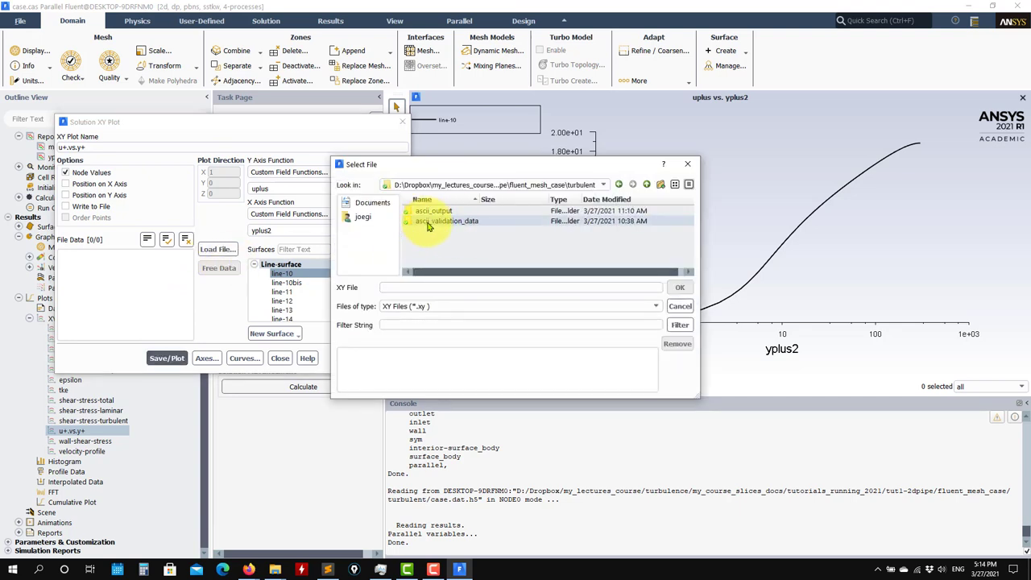
pyautogui.doubleClick(429, 223)
pyautogui.click(655, 307)
pyautogui.click(398, 324)
pyautogui.doubleClick(449, 211)
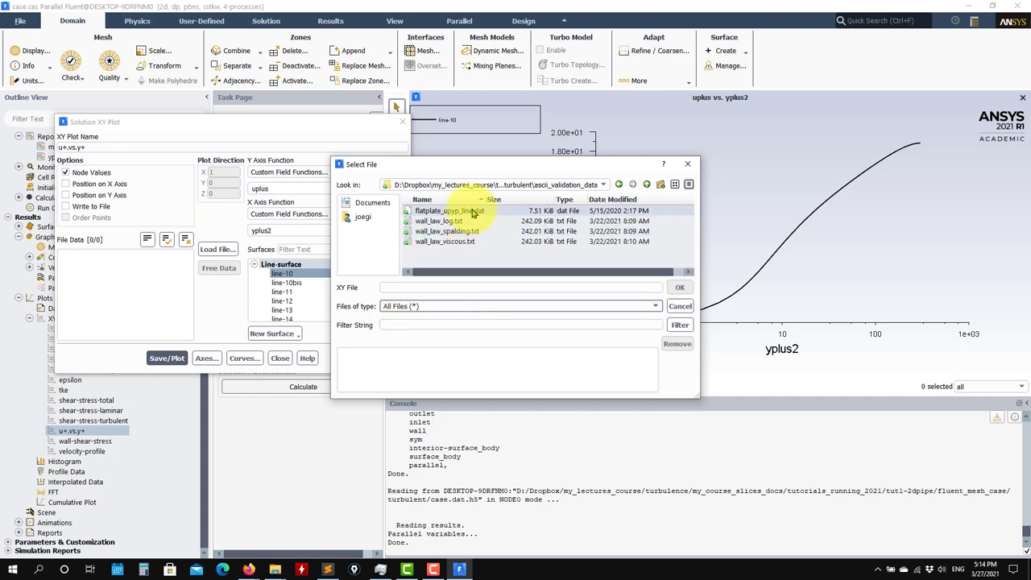
pyautogui.click(681, 288)
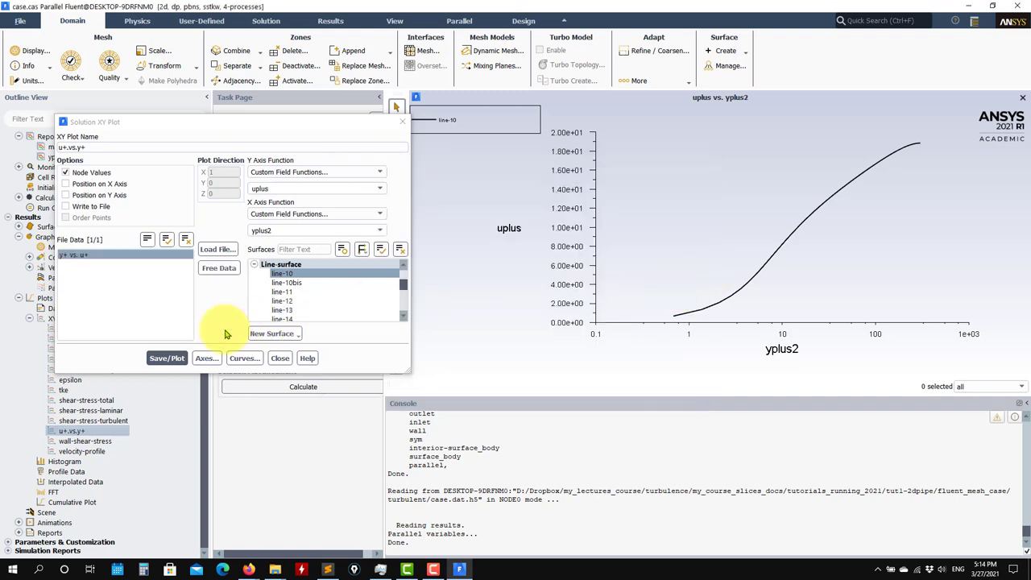
pyautogui.click(166, 358)
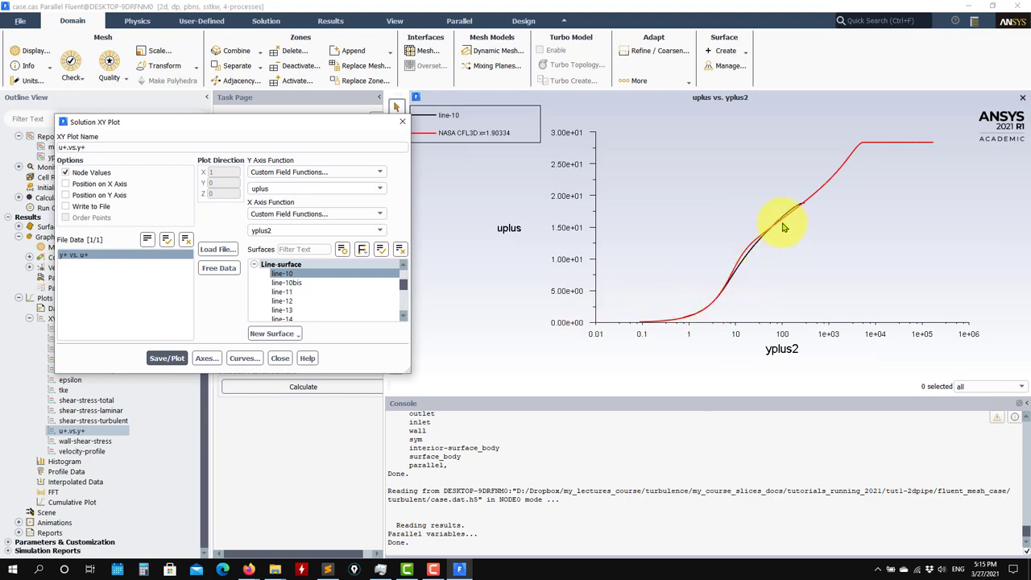
# - Open the turbulent > ascii_validation_data folder in File Explorer
pyautogui.click(275, 570)
pyautogui.click(126, 486)
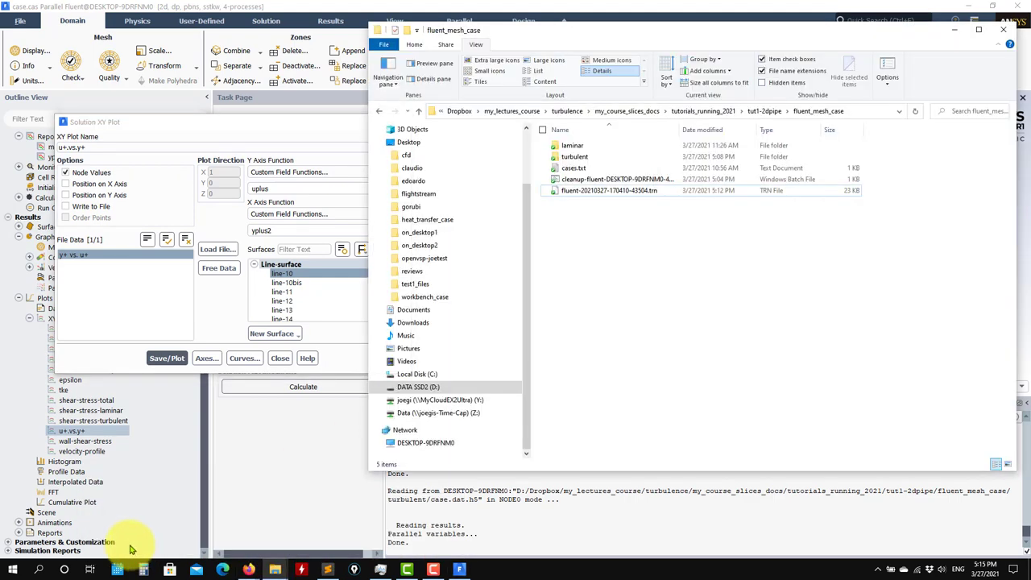
pyautogui.click(587, 159)
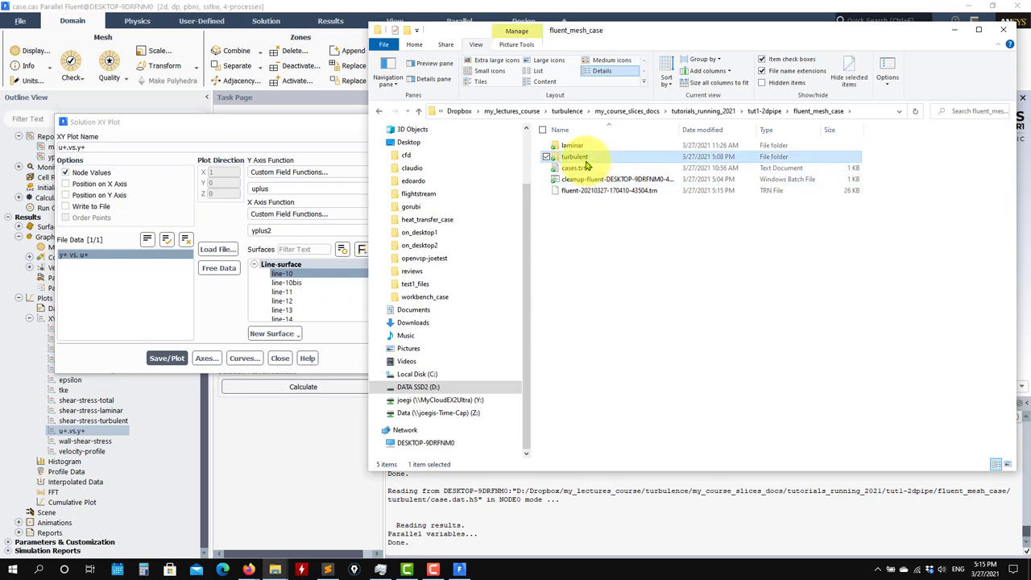
pyautogui.doubleClick(586, 164)
pyautogui.doubleClick(580, 155)
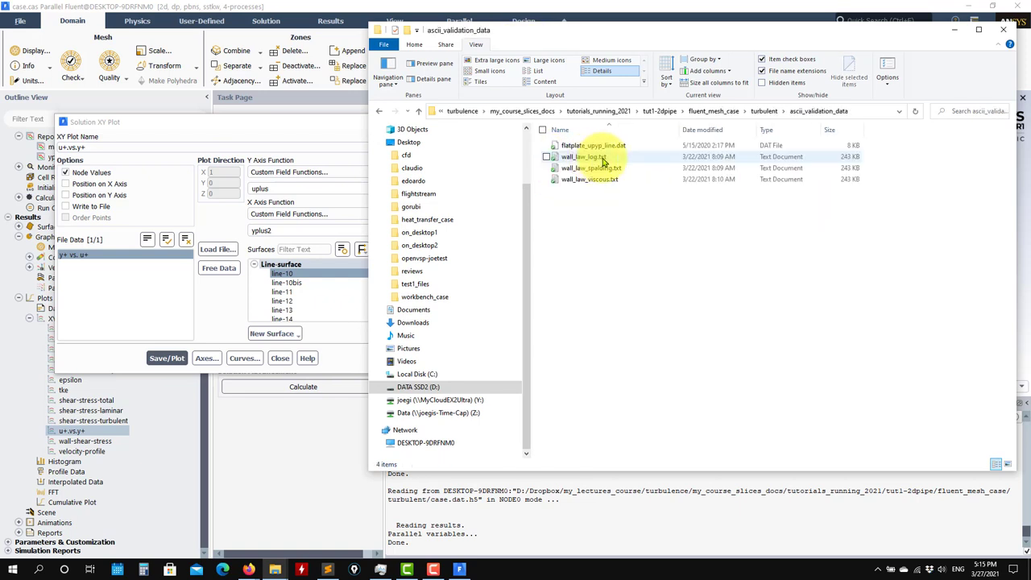
# - Review flatplate_upyp_line.dat and its header lines in Sublime Text, then close it
pyautogui.click(602, 146)
pyautogui.rightClick(604, 150)
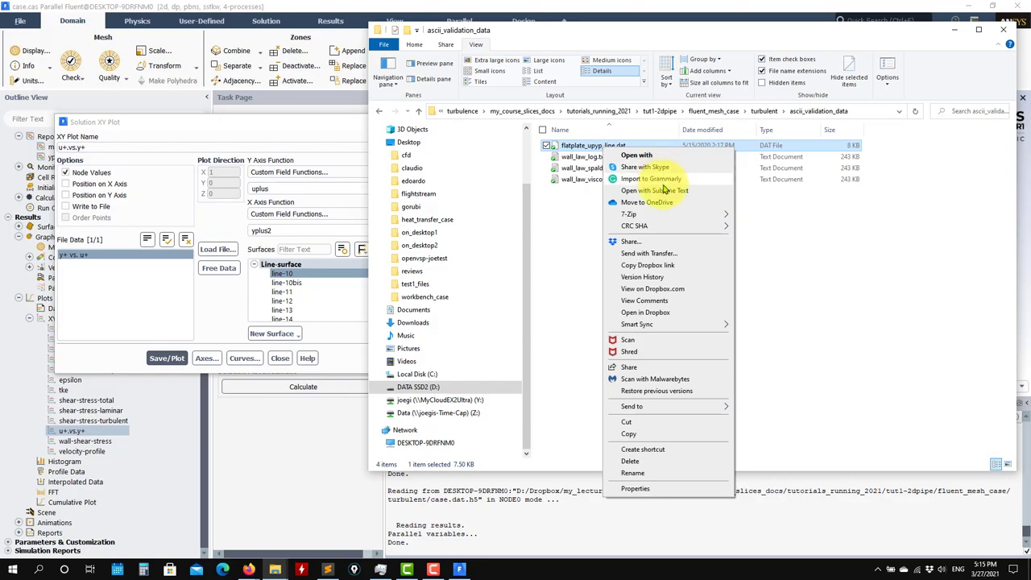
pyautogui.click(665, 192)
pyautogui.moveTo(313, 79); pyautogui.dragTo(2, 40)
pyautogui.scroll(-20, 205, 171)
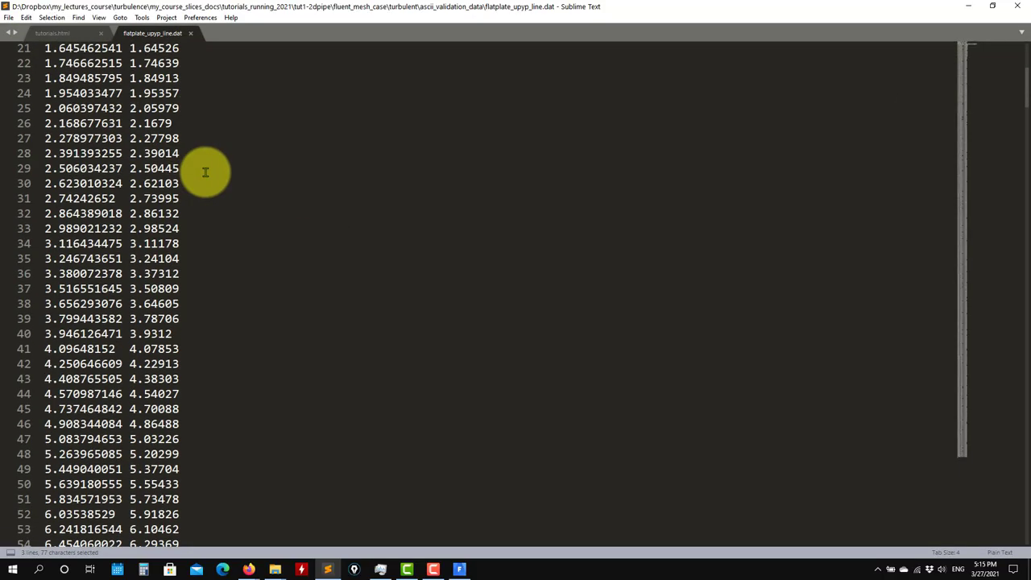
pyautogui.scroll(-20, 224, 174)
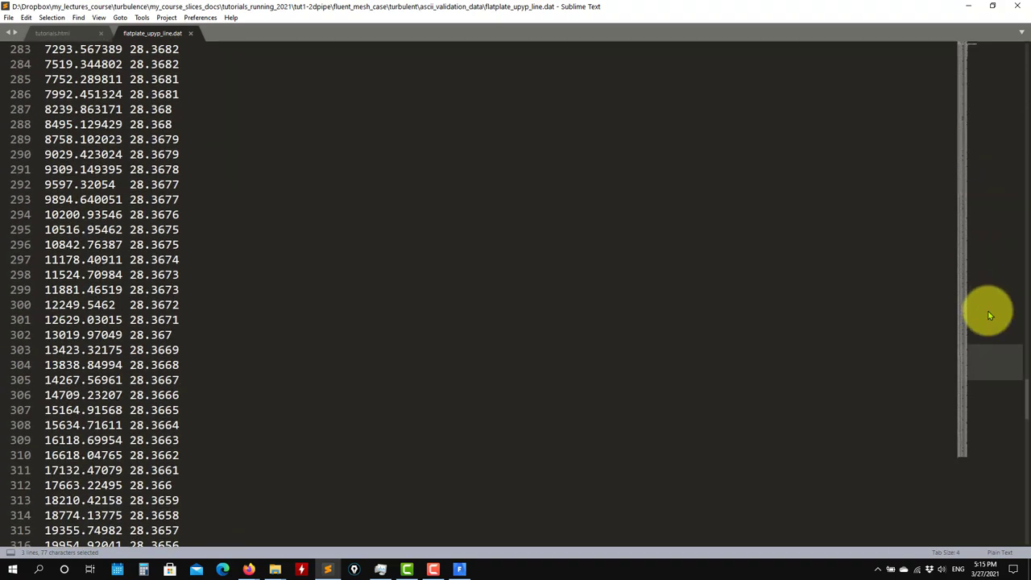
pyautogui.moveTo(988, 357); pyautogui.dragTo(978, 51)
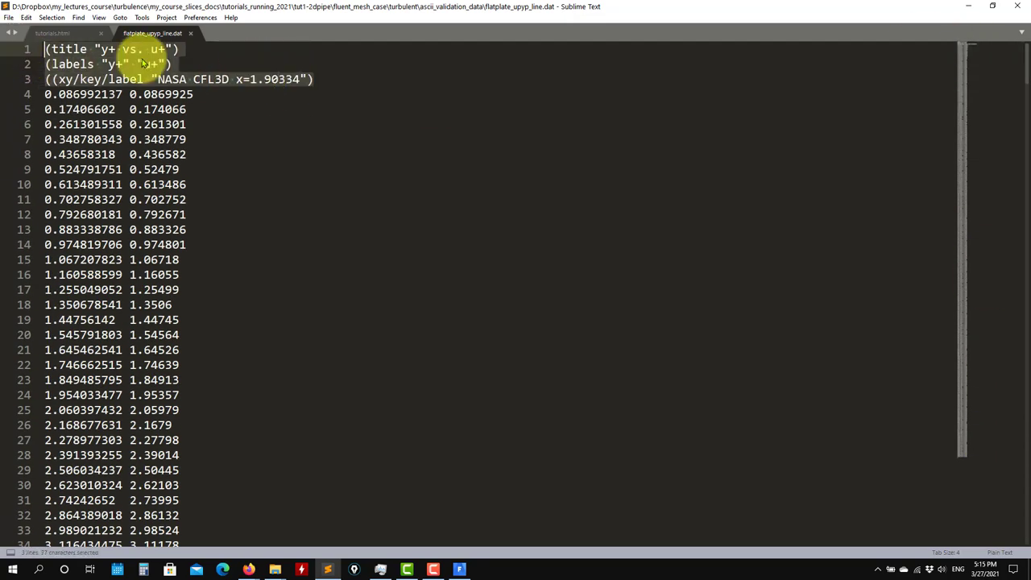
pyautogui.click(192, 34)
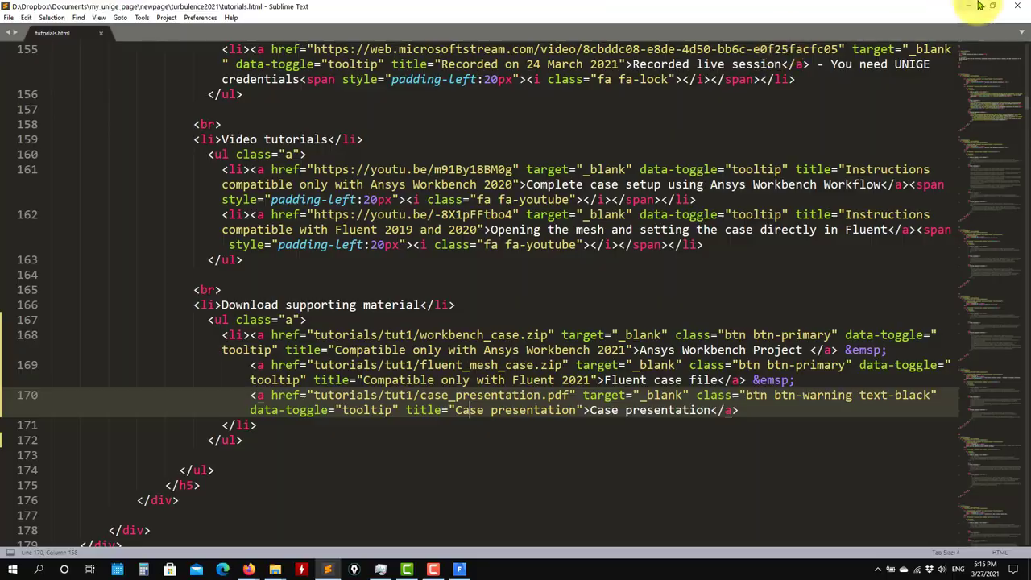
pyautogui.click(967, 7)
# - View wall_law_log.txt in Sublime Text, close it, and hide the editor and Explorer
pyautogui.click(601, 158)
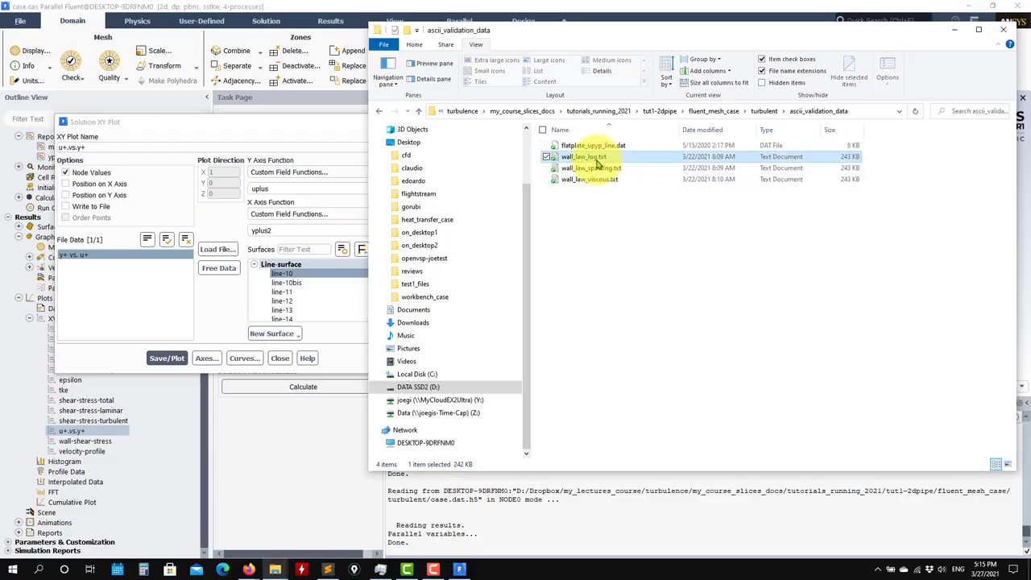
pyautogui.rightClick(597, 158)
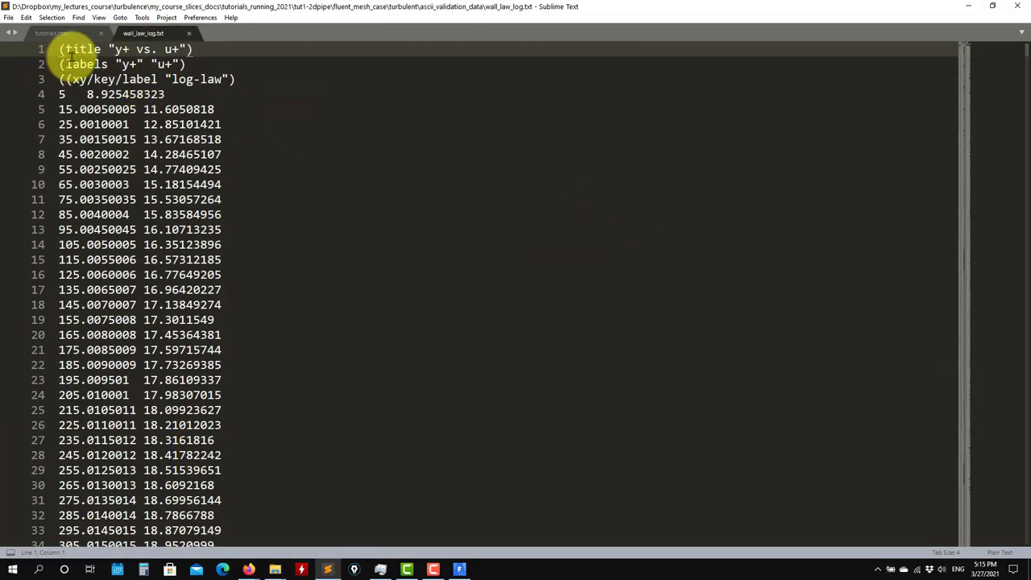
pyautogui.click(189, 33)
pyautogui.click(968, 5)
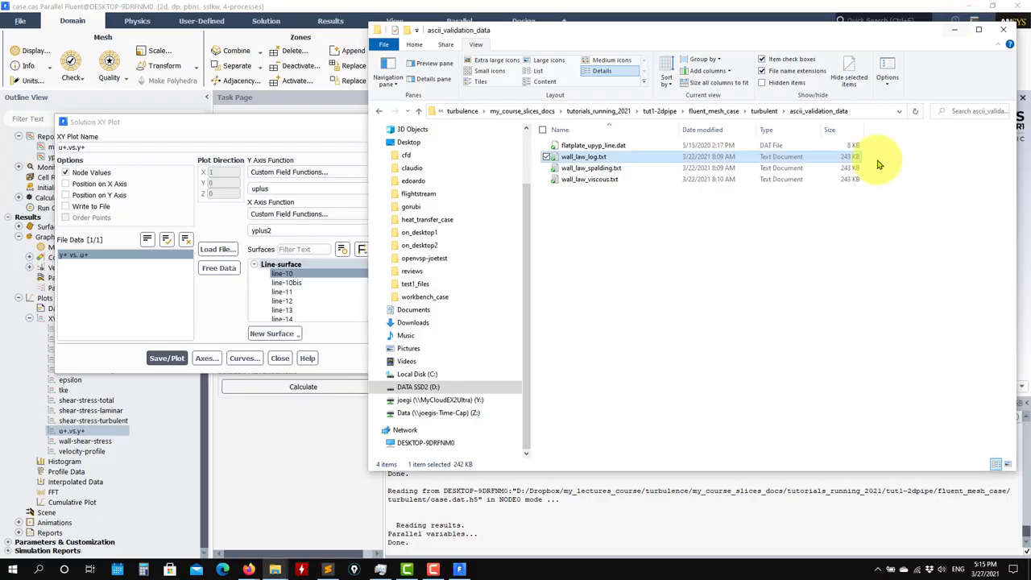
pyautogui.click(955, 30)
# - Load the three wall-law data files, replot, and open the Curves settings
pyautogui.click(211, 248)
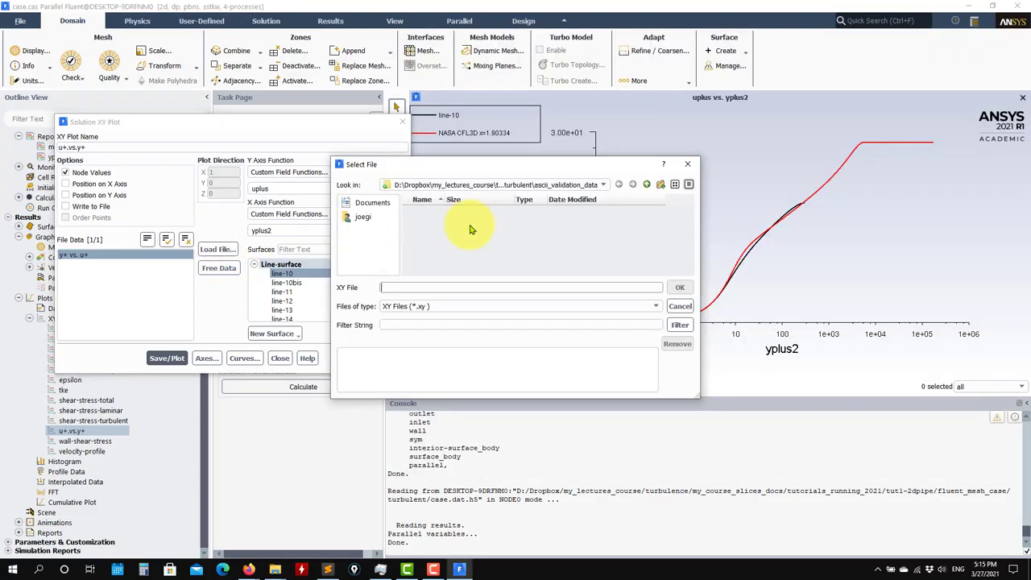
pyautogui.click(656, 306)
pyautogui.click(443, 325)
pyautogui.moveTo(440, 221); pyautogui.dragTo(562, 270)
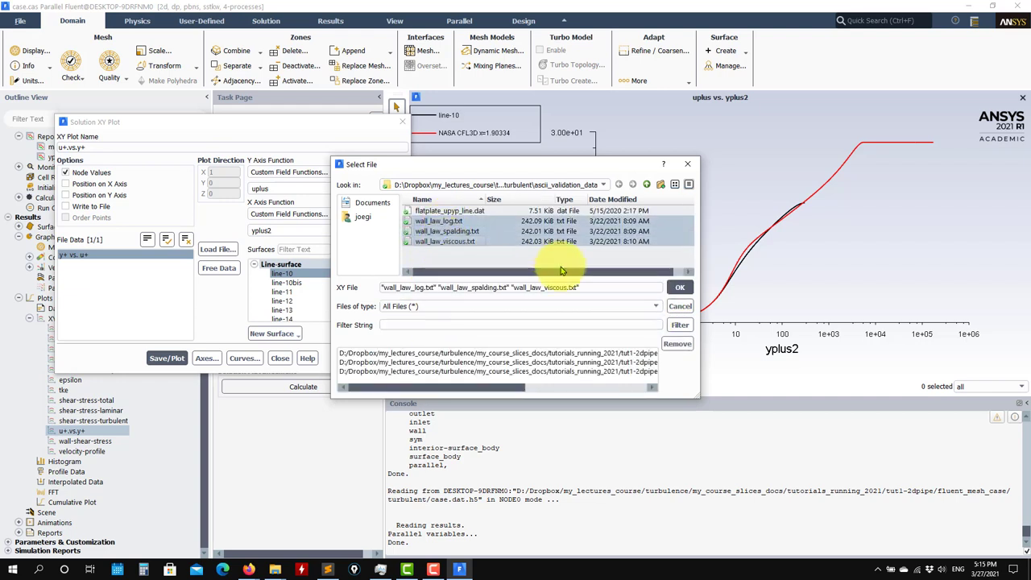
pyautogui.click(680, 287)
pyautogui.click(167, 358)
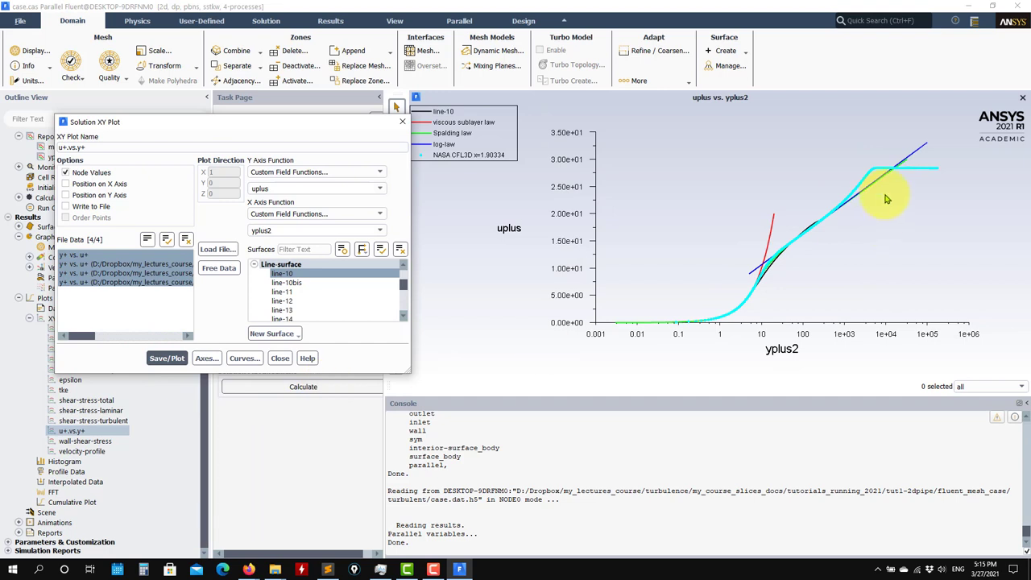
pyautogui.click(244, 358)
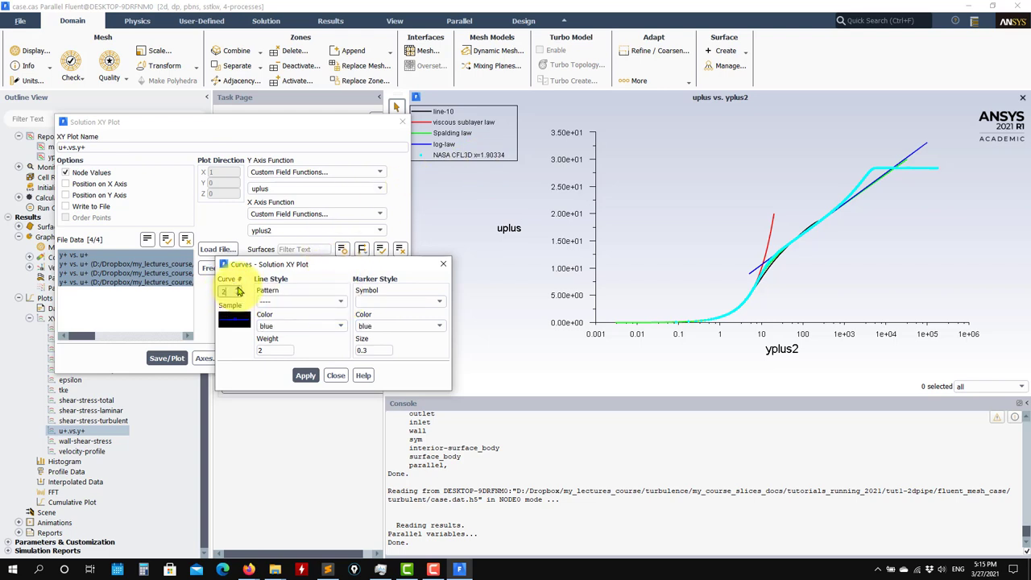
# - Make curve 2 (Spalding) green and curve 4 (NASA data) a markerless line, then redraw
pyautogui.click(239, 293)
pyautogui.click(239, 292)
pyautogui.click(390, 303)
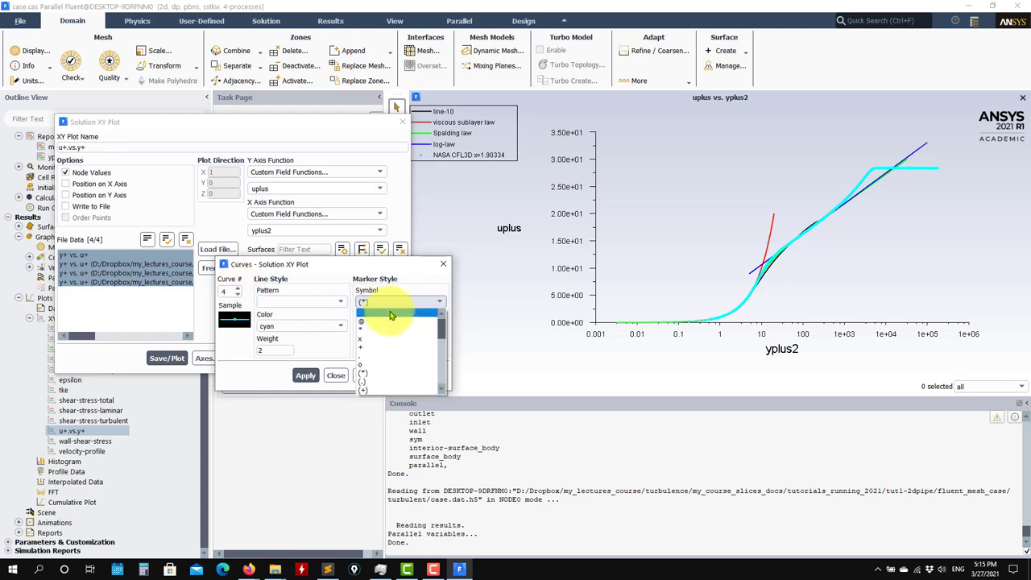
pyautogui.click(390, 315)
pyautogui.click(302, 301)
pyautogui.click(294, 316)
pyautogui.click(306, 376)
pyautogui.click(335, 375)
pyautogui.click(167, 358)
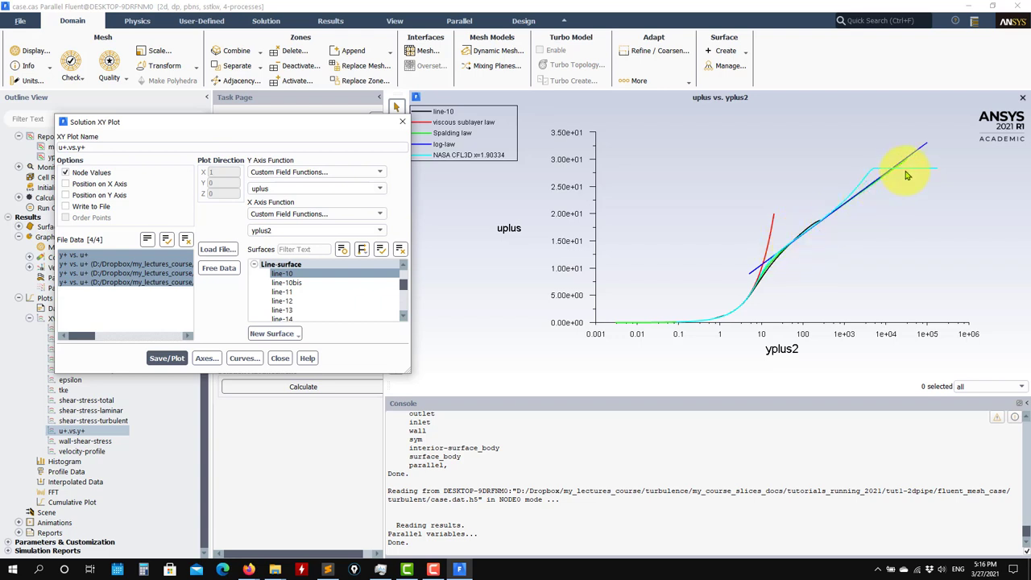
pyautogui.click(282, 360)
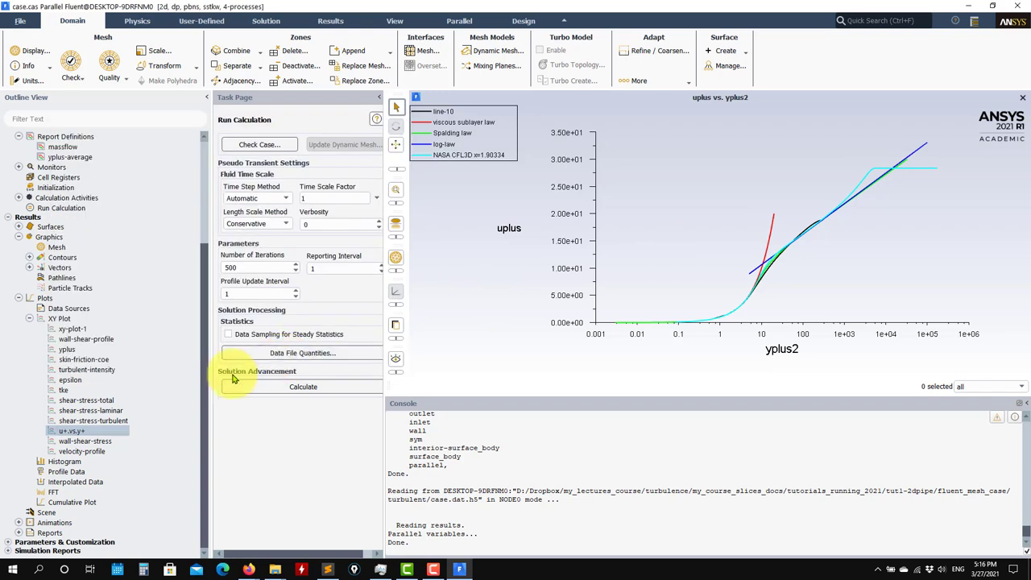
# - Replot the saved tke chart of yplus2 against line-10 turbulent kinetic energy
pyautogui.click(68, 393)
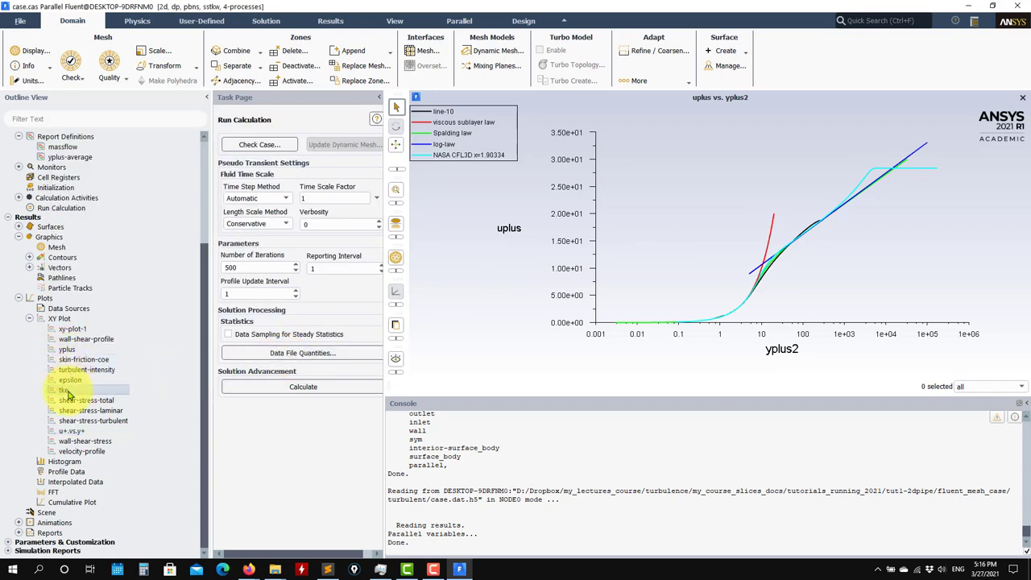
pyautogui.doubleClick(68, 392)
pyautogui.click(169, 359)
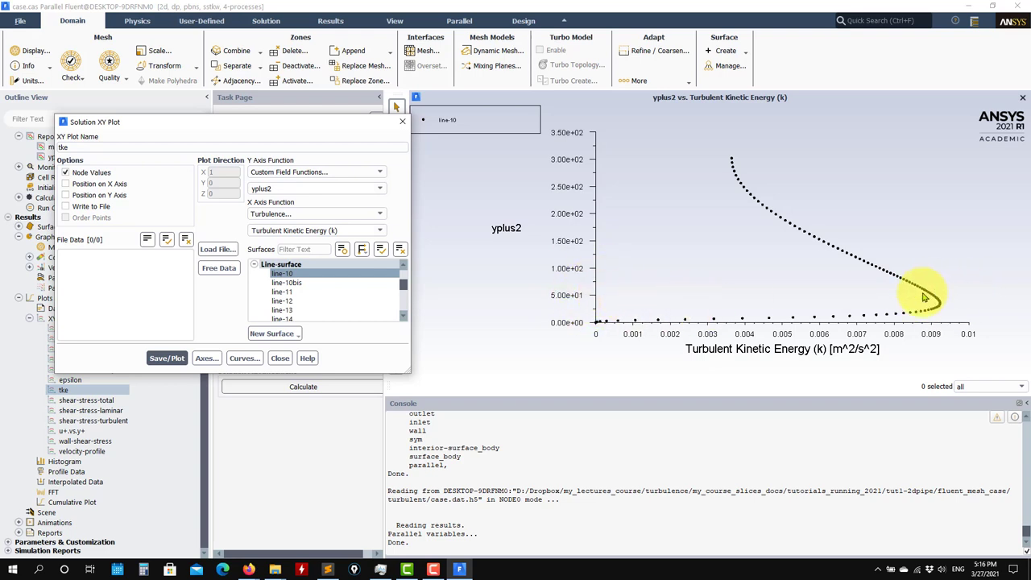
pyautogui.click(272, 361)
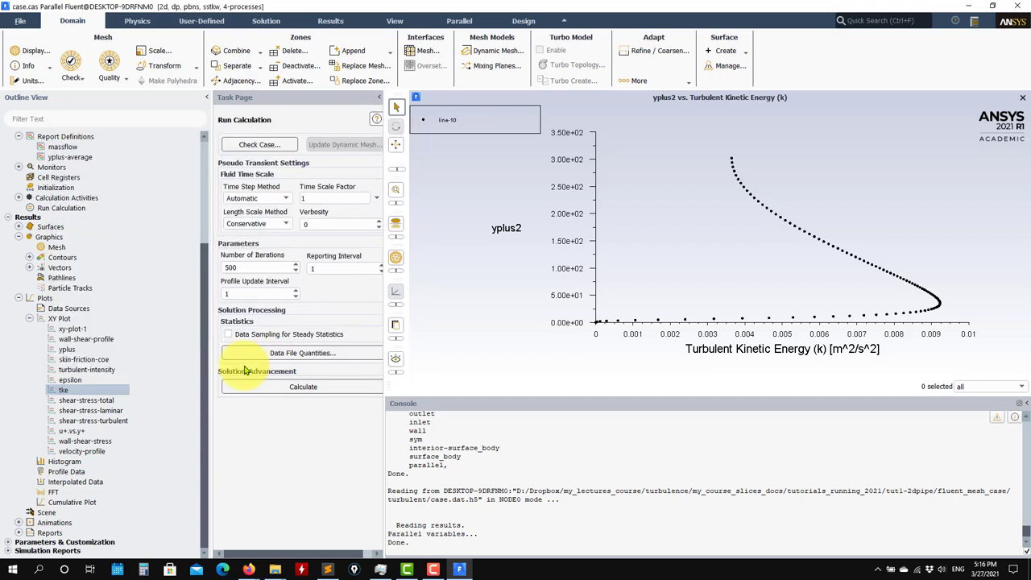
# - Replot the saved shear-stress-total, -laminar and -turbulent charts against yplus2 in turn
pyautogui.doubleClick(89, 400)
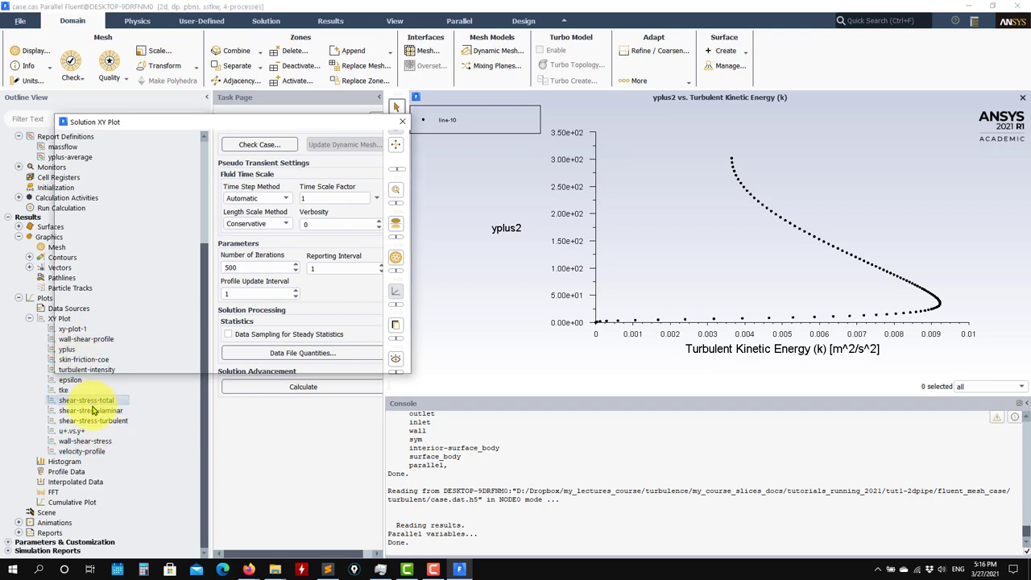
pyautogui.click(166, 359)
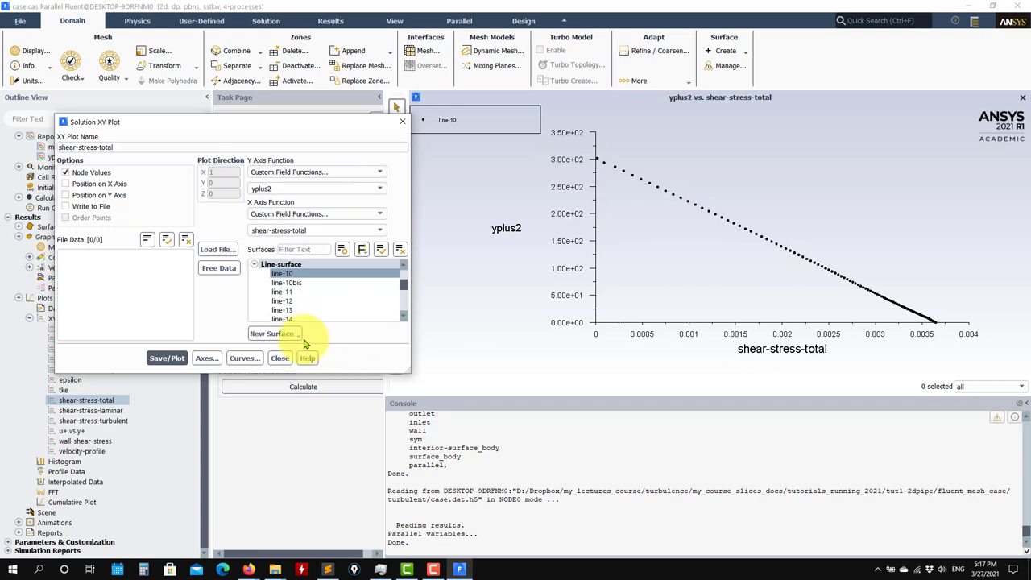
pyautogui.click(280, 358)
pyautogui.doubleClick(95, 411)
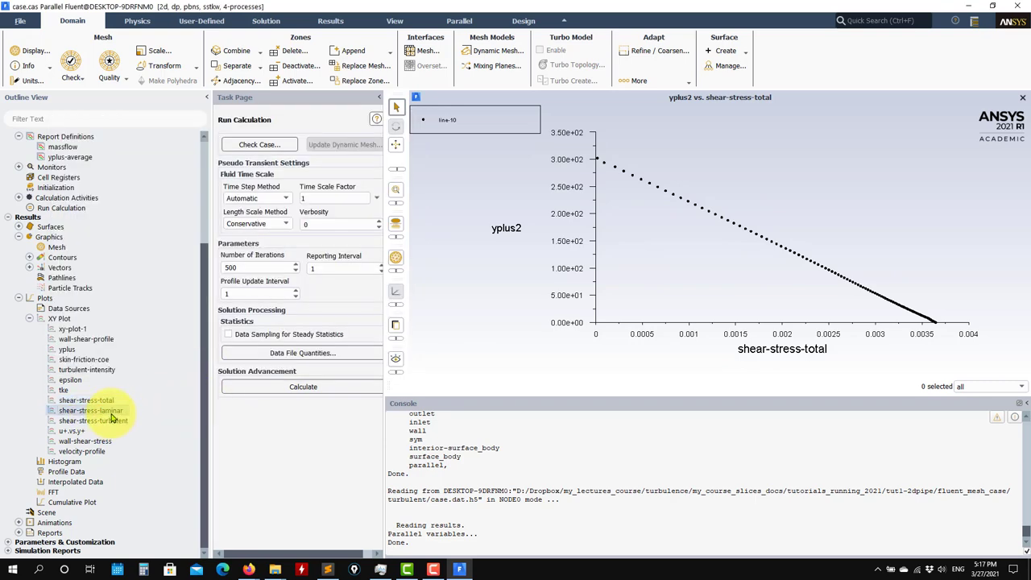
pyautogui.click(161, 358)
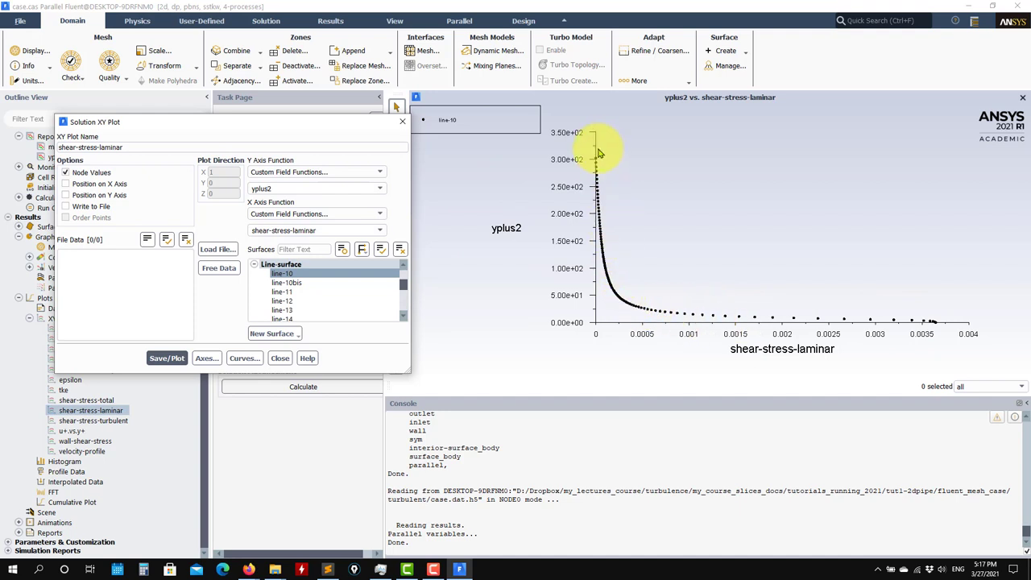
pyautogui.click(278, 357)
pyautogui.doubleClick(101, 422)
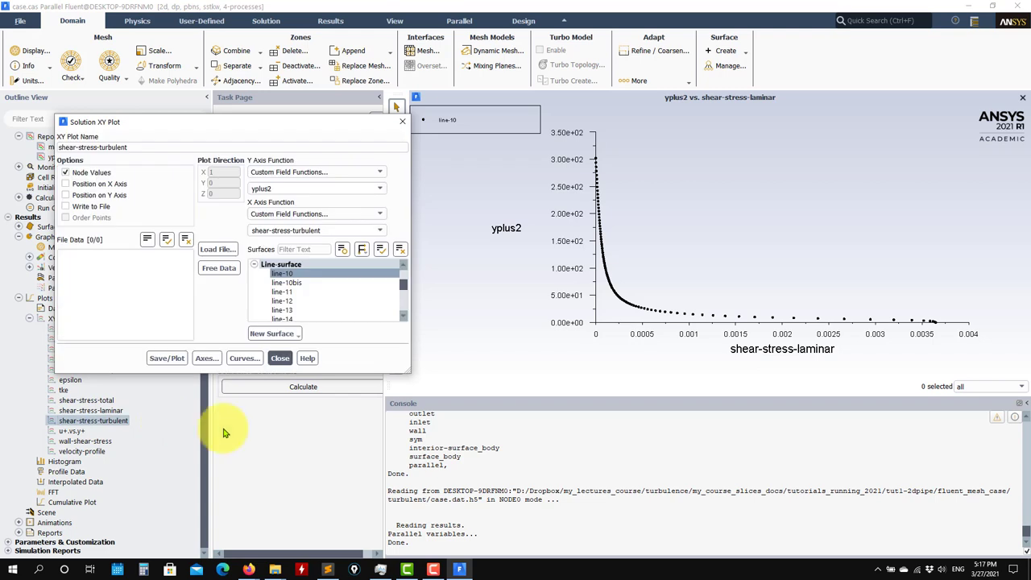
pyautogui.click(167, 357)
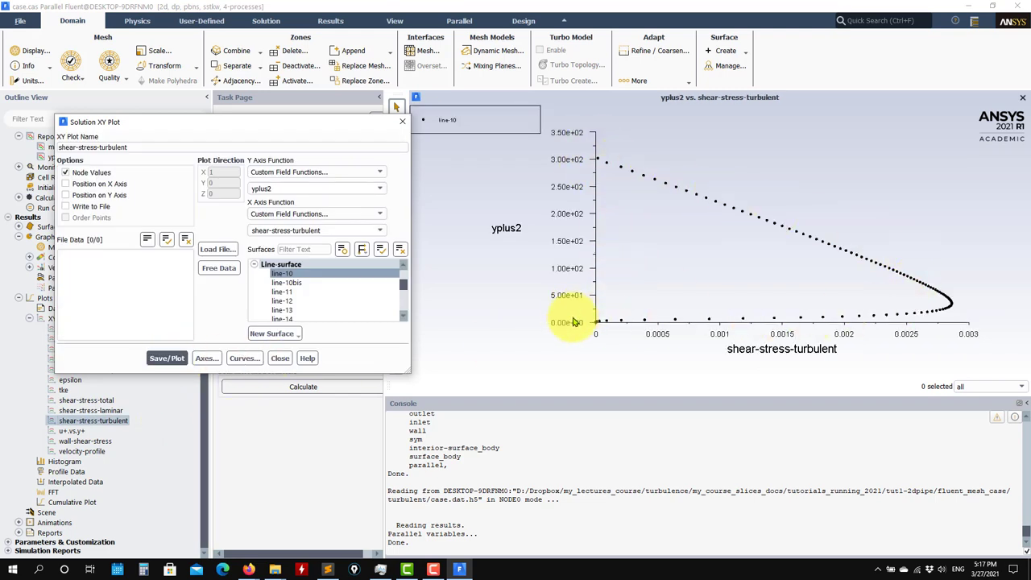
pyautogui.click(280, 361)
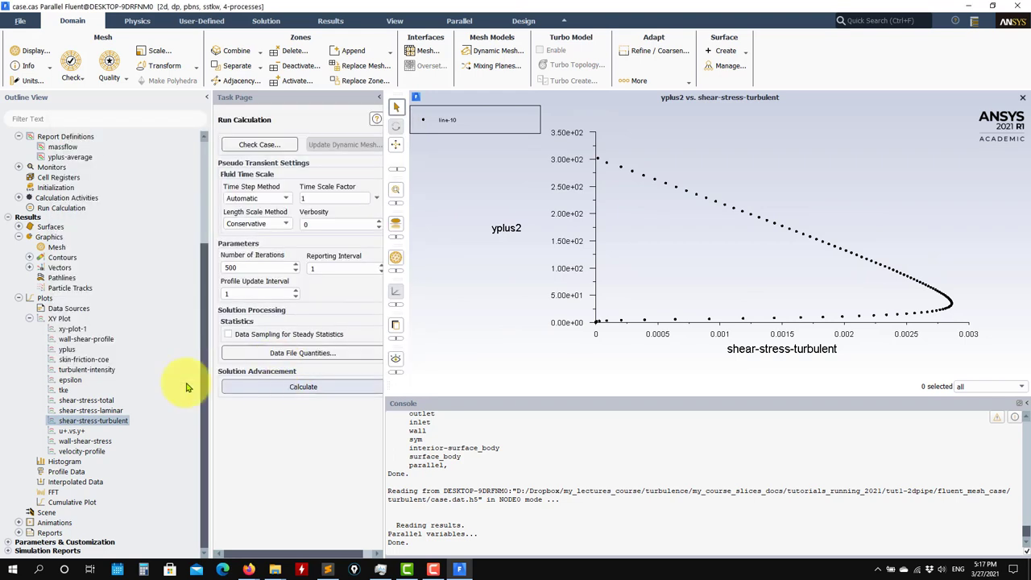
pyautogui.click(79, 420)
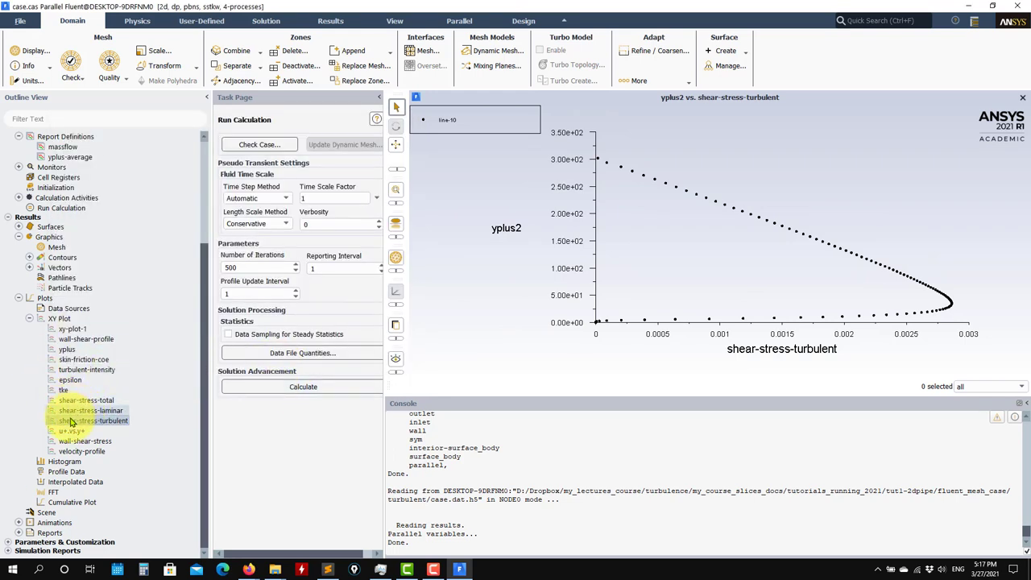
# - Add the three shear-stress XY plots as Data Sources and plot them together
pyautogui.doubleClick(65, 310)
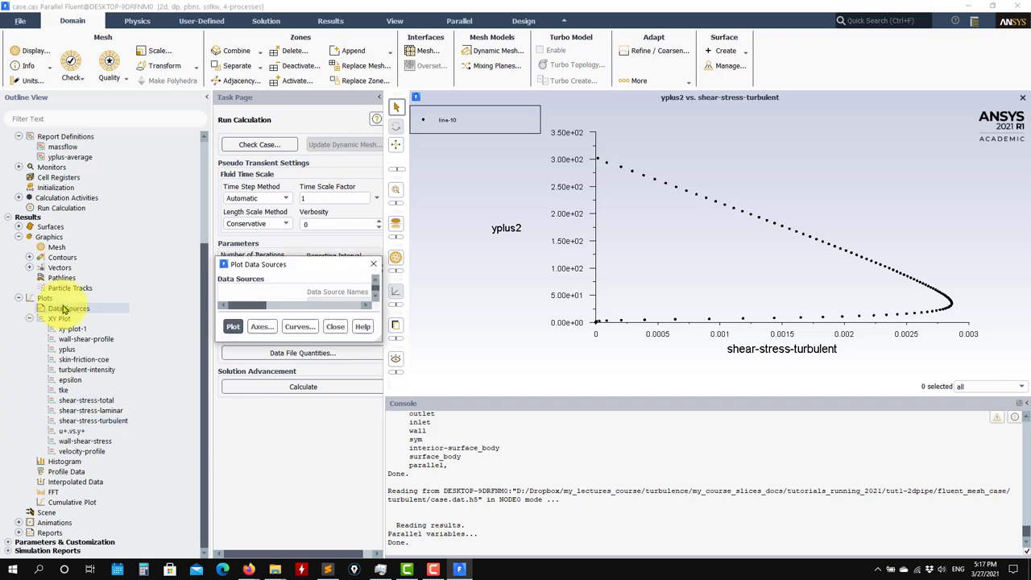
pyautogui.moveTo(410, 273); pyautogui.dragTo(338, 79)
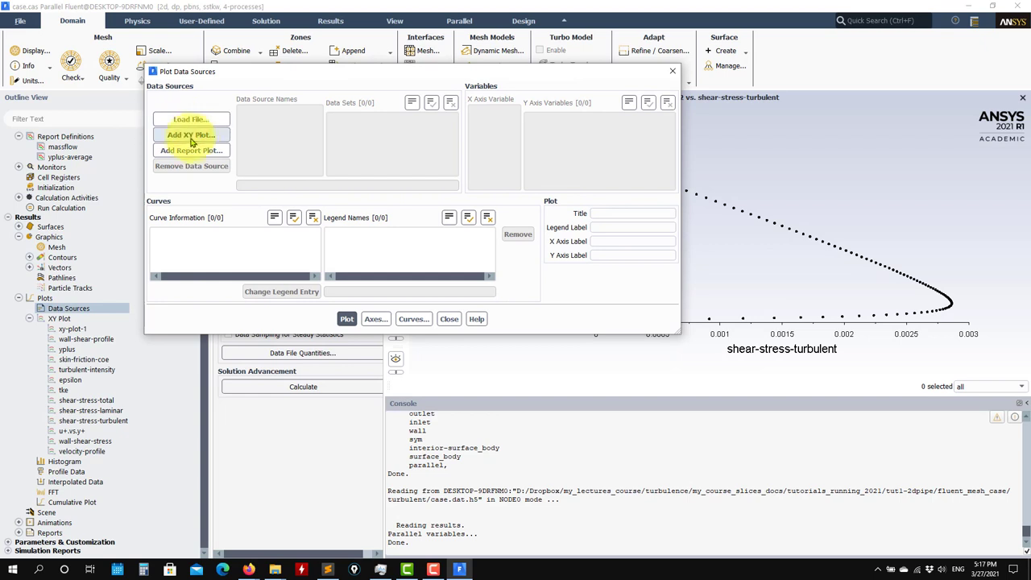
pyautogui.click(196, 136)
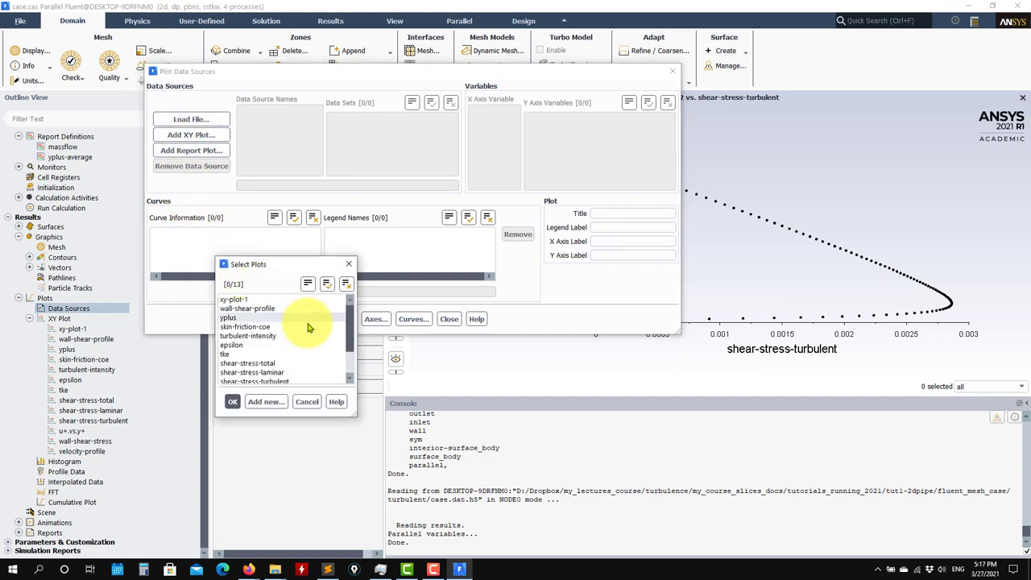
pyautogui.scroll(-2, 299, 322)
pyautogui.click(247, 326)
pyautogui.keyDown('shift'); pyautogui.click(254, 344); pyautogui.keyUp('shift')
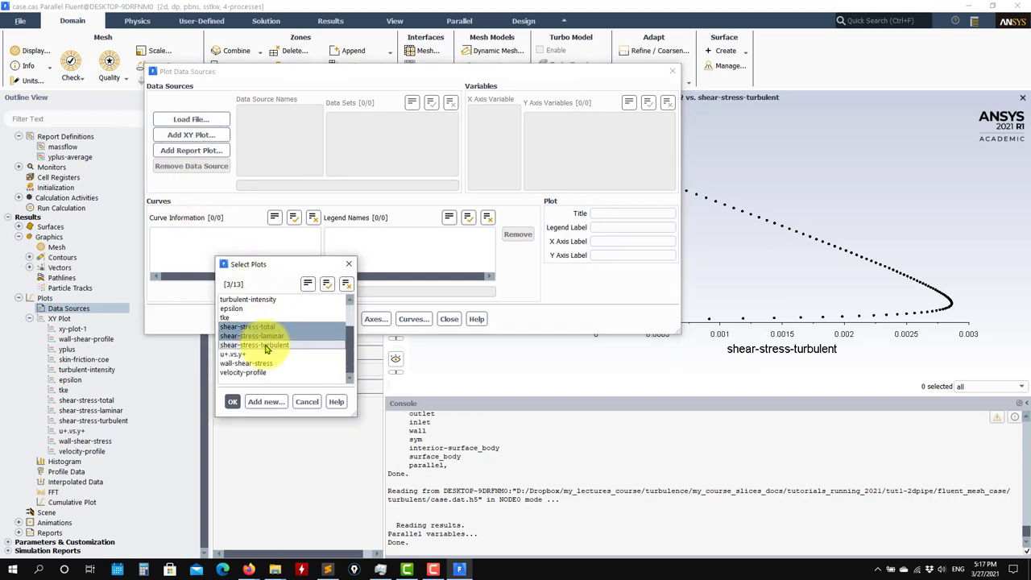
pyautogui.click(232, 402)
pyautogui.click(347, 320)
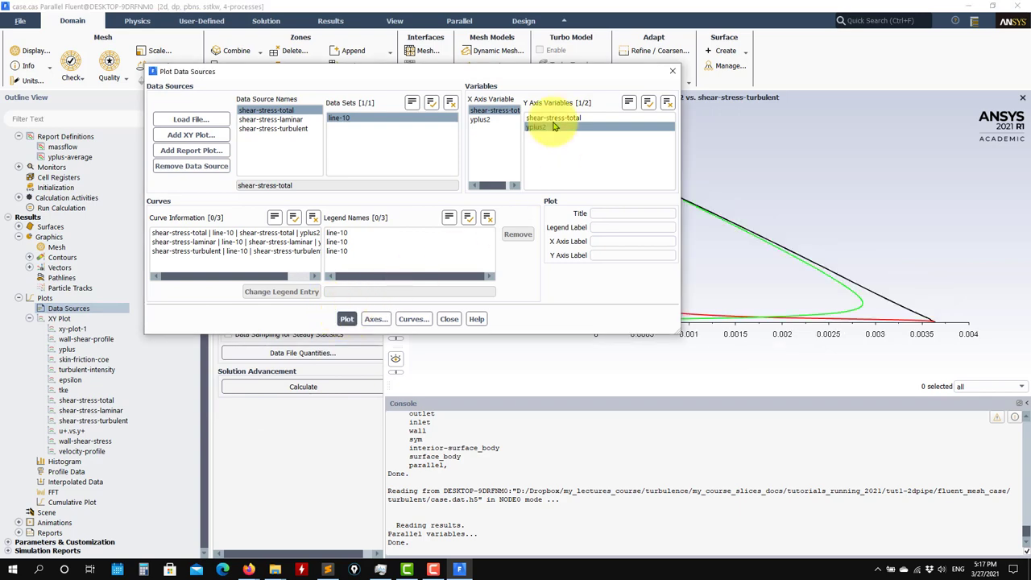
pyautogui.moveTo(587, 76); pyautogui.dragTo(277, 200)
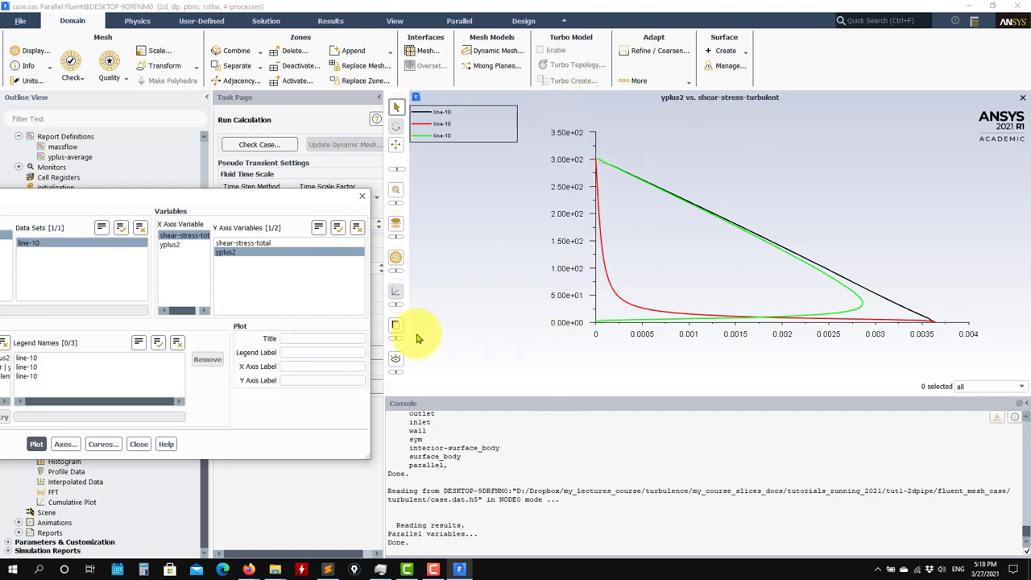
pyautogui.moveTo(184, 199); pyautogui.dragTo(419, 106)
pyautogui.click(369, 353)
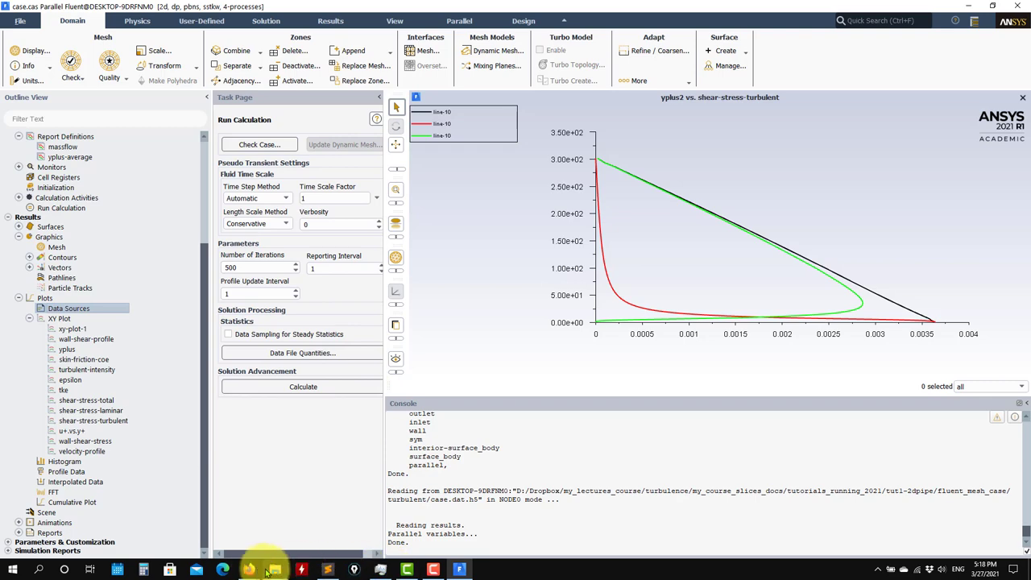
# - Scroll through the tutorial PDF's Post-processing slides comparing reference shear-stress plots, then return to Fluent
pyautogui.moveTo(249, 564)
pyautogui.click(290, 532)
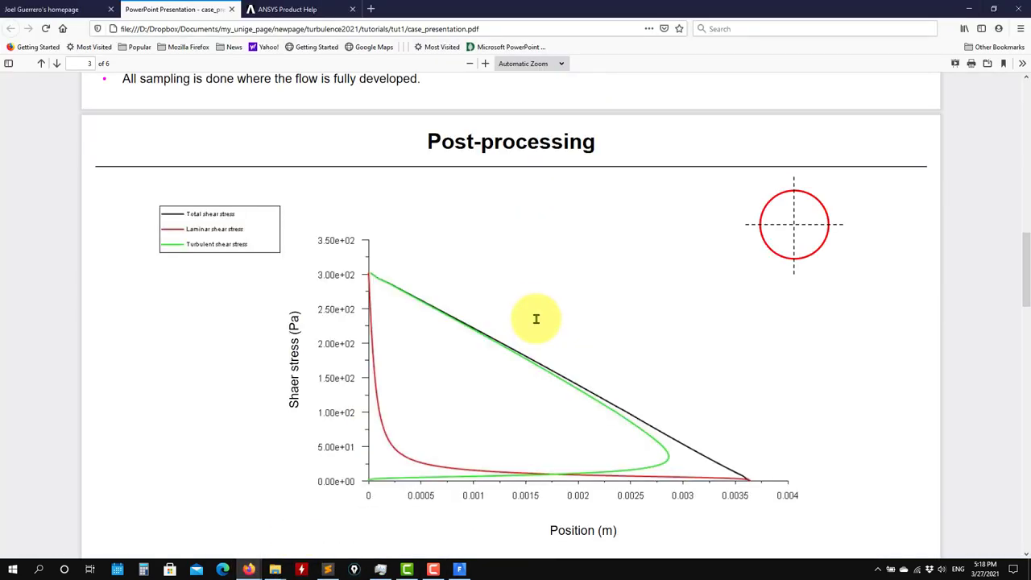
pyautogui.scroll(-10, 536, 319)
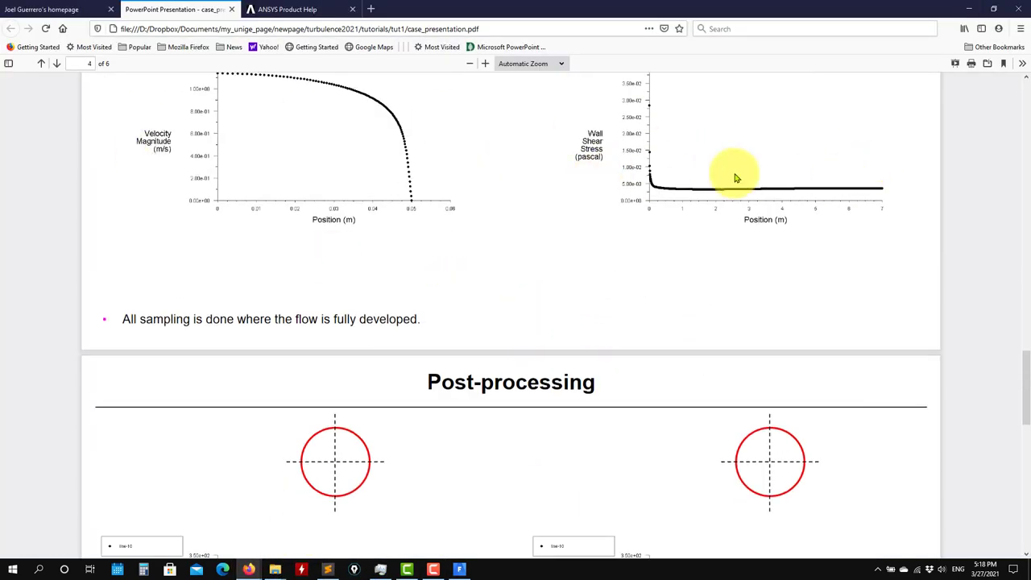
pyautogui.scroll(-4, 644, 179)
pyautogui.scroll(4, 632, 322)
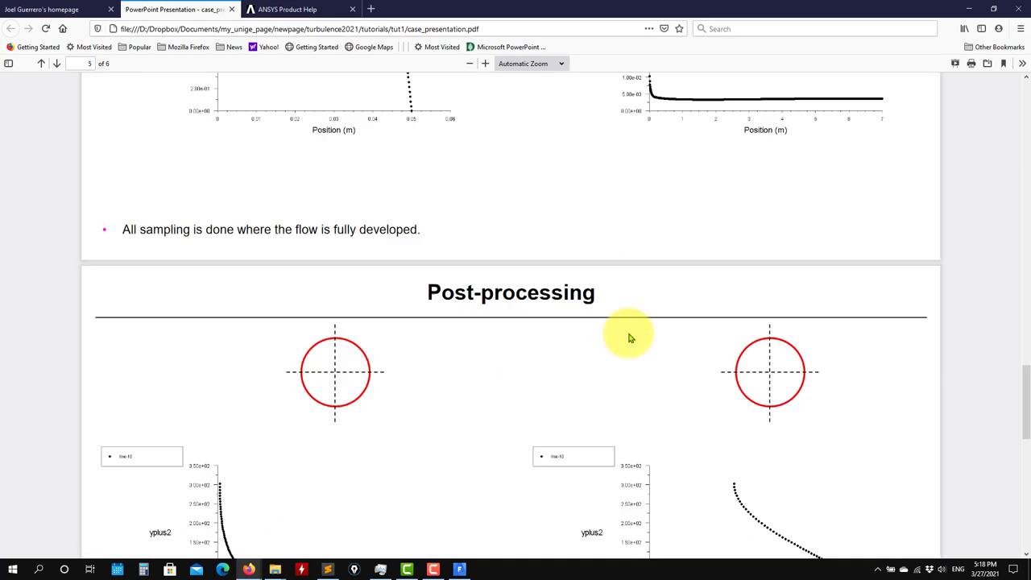
pyautogui.scroll(-4, 612, 322)
pyautogui.scroll(-4, 556, 377)
pyautogui.scroll(4, 576, 371)
pyautogui.hotkey('alt', 'Tab')
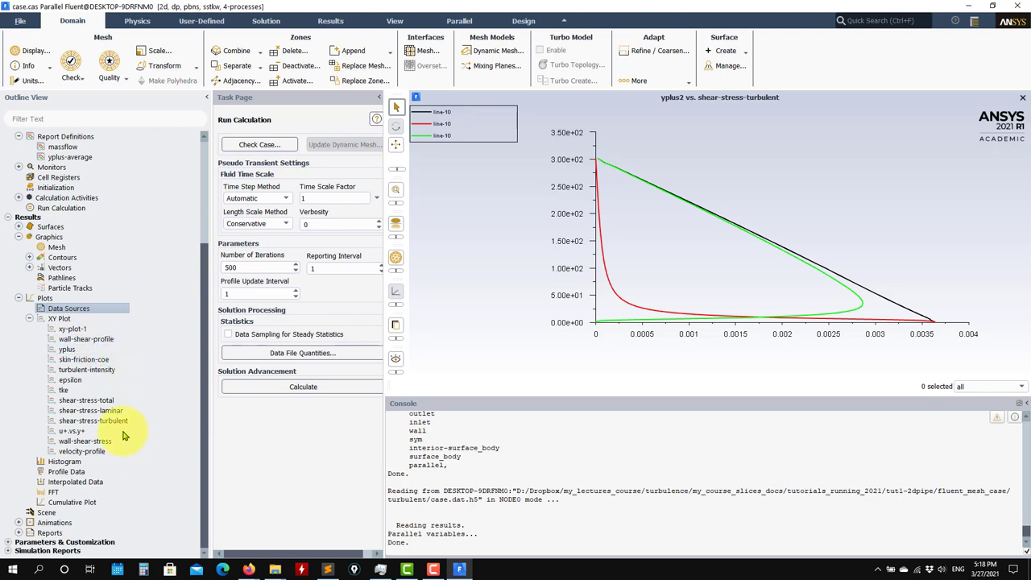
# - Create xy-plot-2 plotting Wall Fluxes > Wall Shear Stress along the wall surface
pyautogui.rightClick(69, 321)
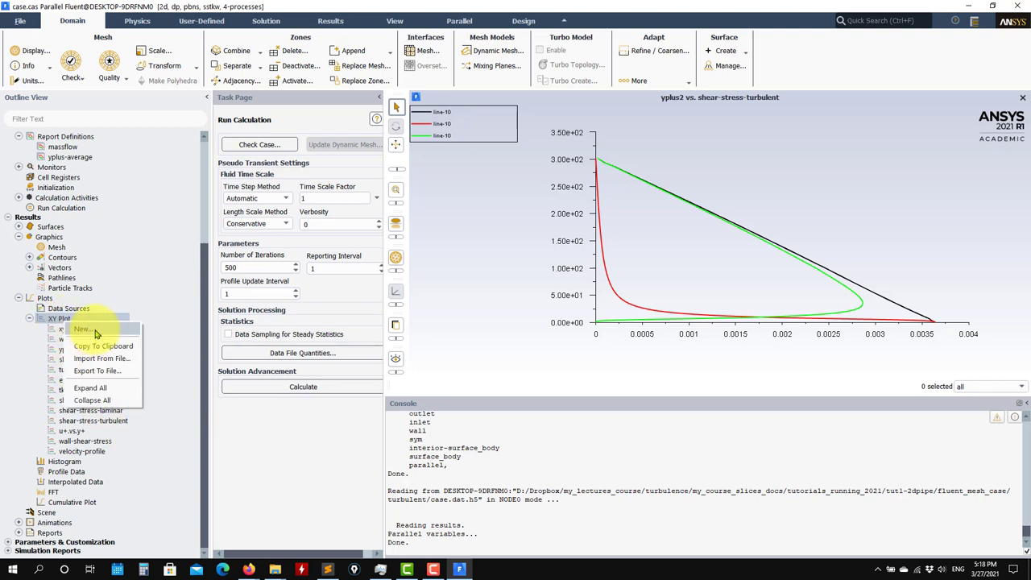
pyautogui.click(95, 331)
pyautogui.scroll(-5, 314, 282)
pyautogui.click(278, 312)
pyautogui.click(375, 171)
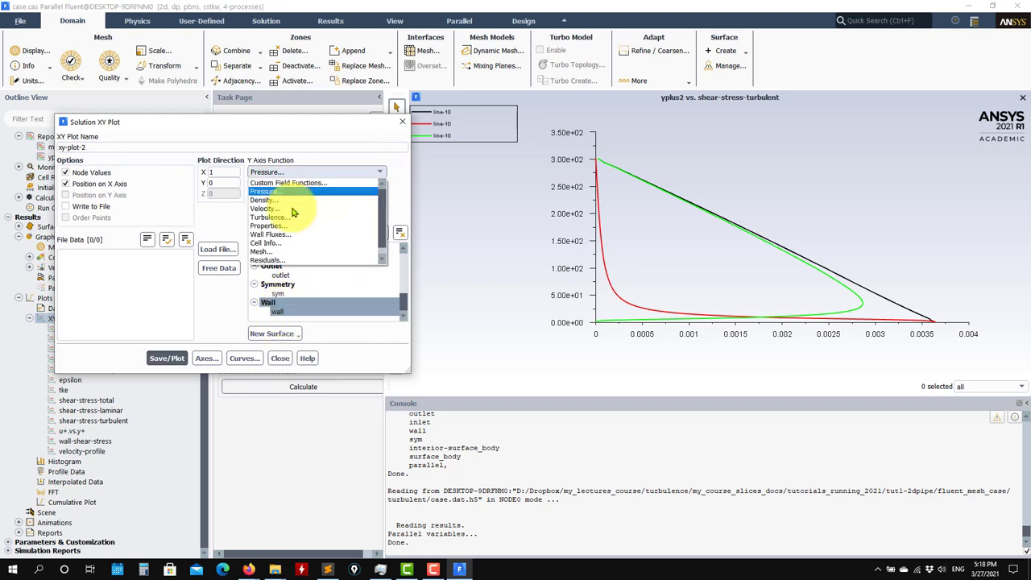
pyautogui.click(271, 233)
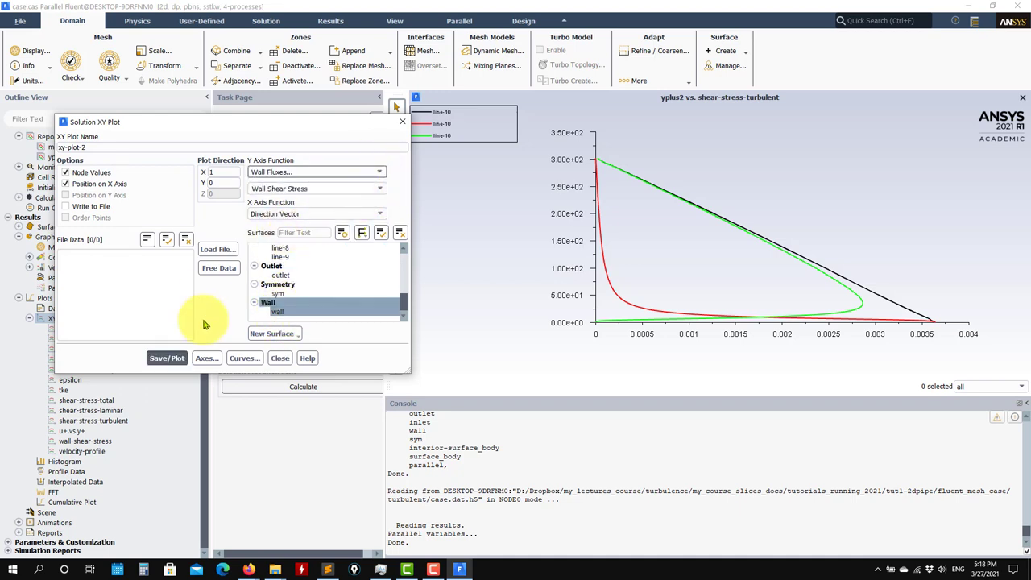
pyautogui.click(164, 359)
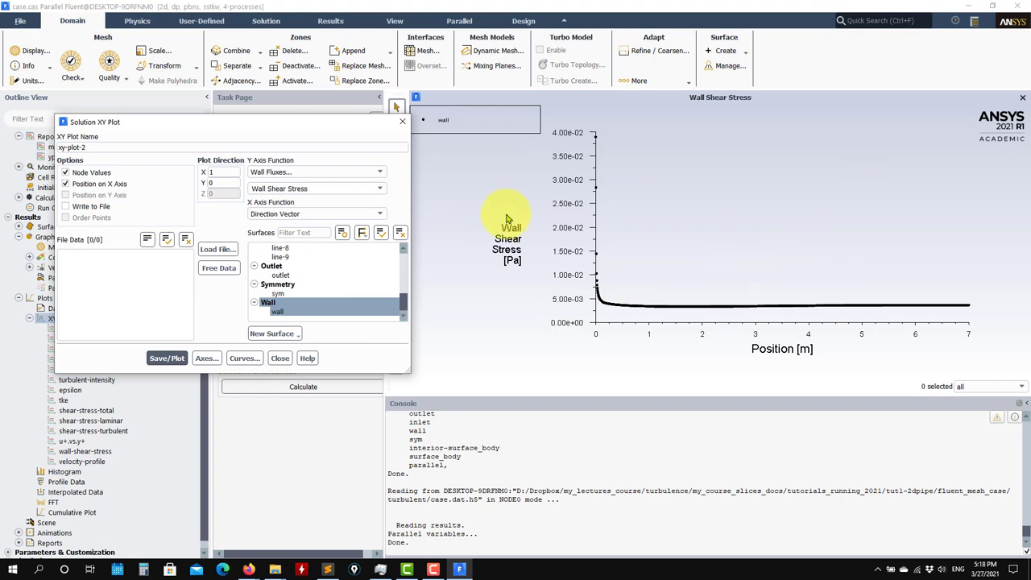
pyautogui.click(280, 357)
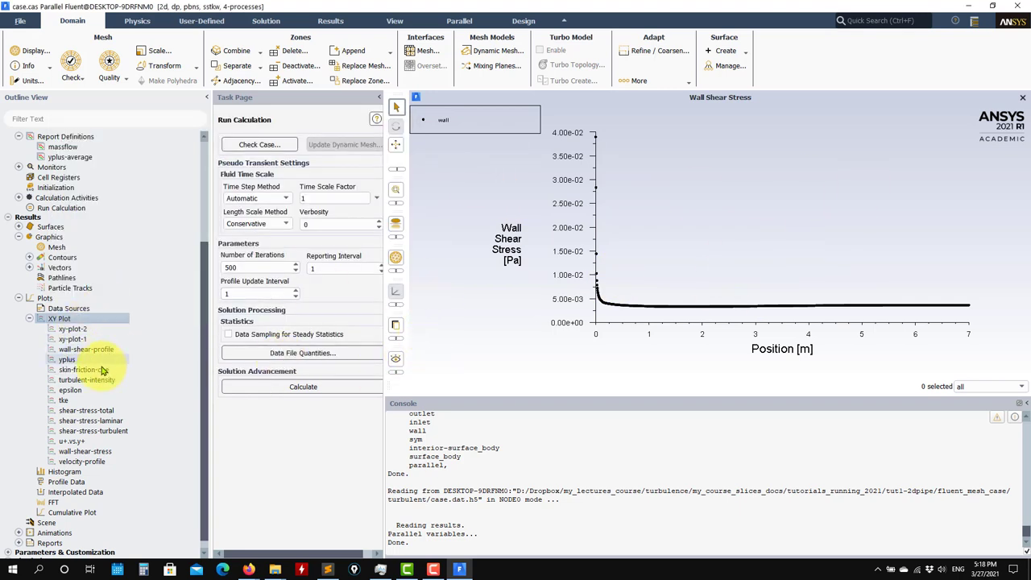
# - Change the tke plot's surface to line-10
pyautogui.doubleClick(65, 400)
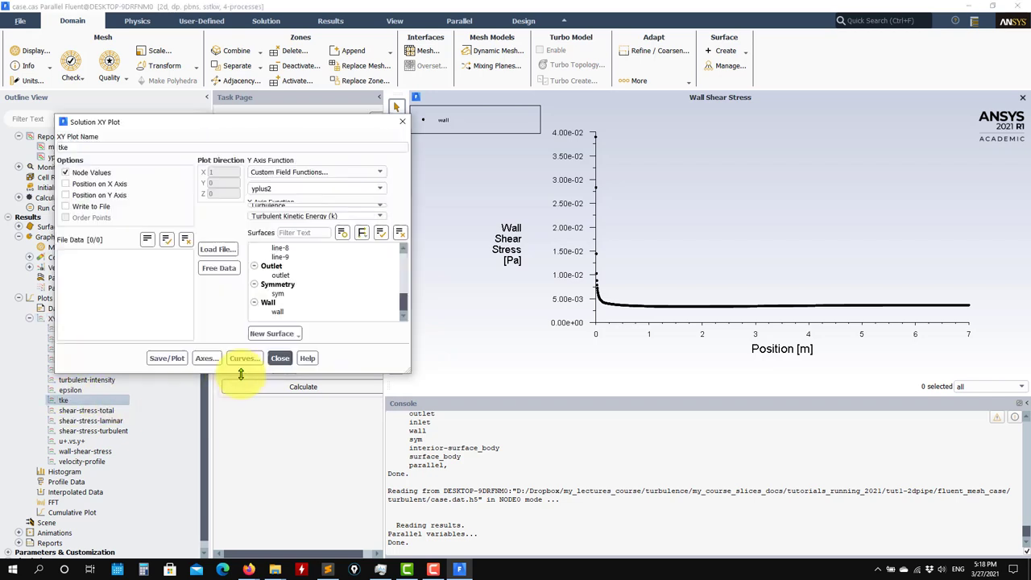
pyautogui.scroll(5, 404, 290)
pyautogui.click(290, 283)
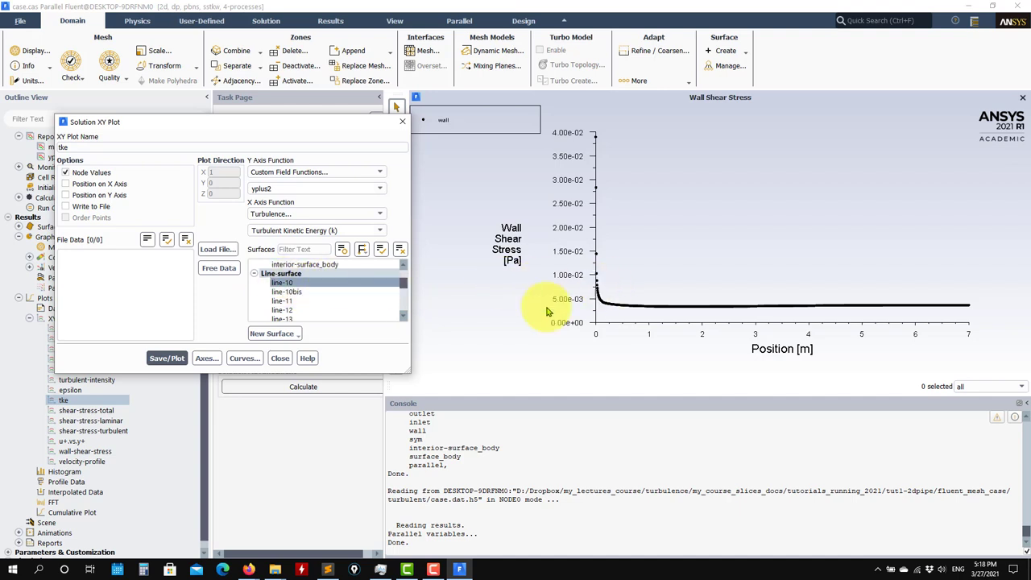
pyautogui.click(281, 360)
pyautogui.scroll(-1, 113, 473)
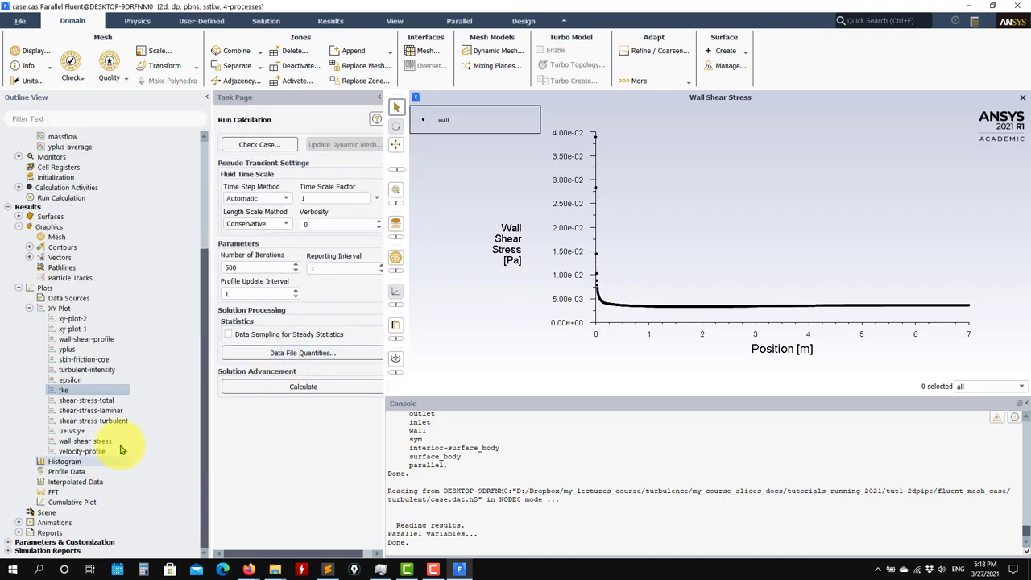
# - Display the mesh of the sampling lines up to line-9
pyautogui.doubleClick(55, 237)
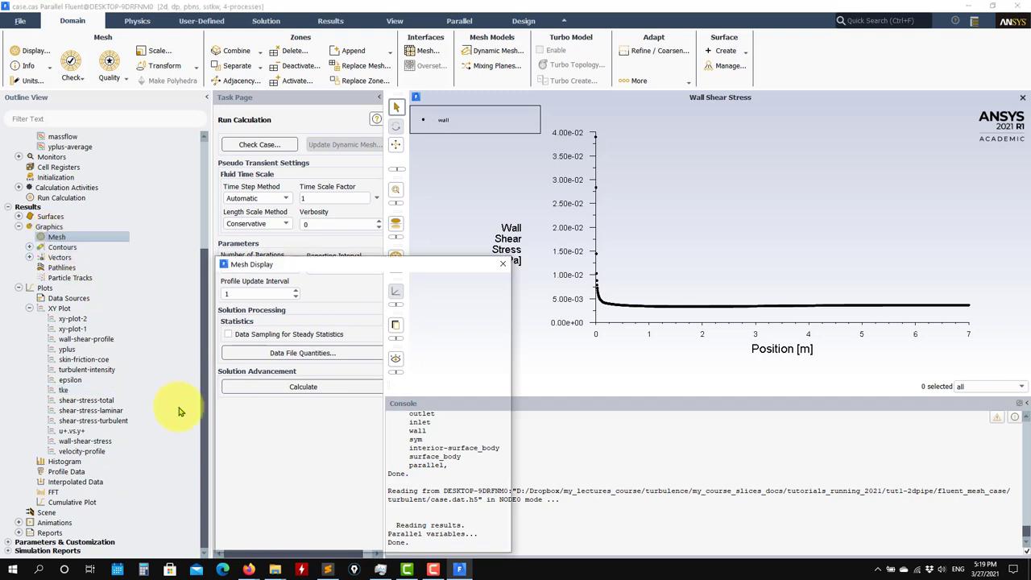
pyautogui.click(500, 308)
pyautogui.click(331, 340)
pyautogui.keyDown('shift'); pyautogui.click(330, 451); pyautogui.keyUp('shift')
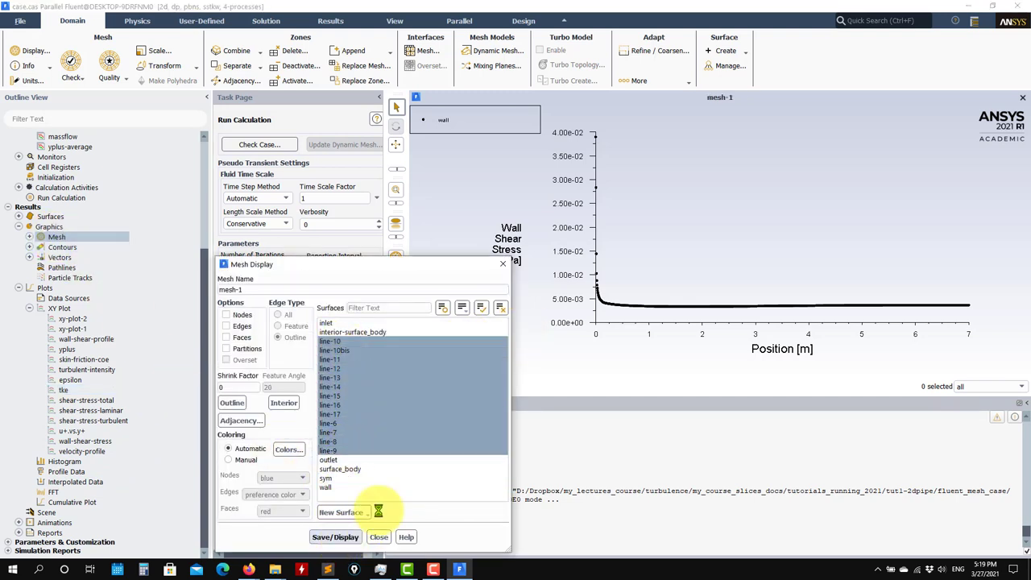
pyautogui.click(336, 537)
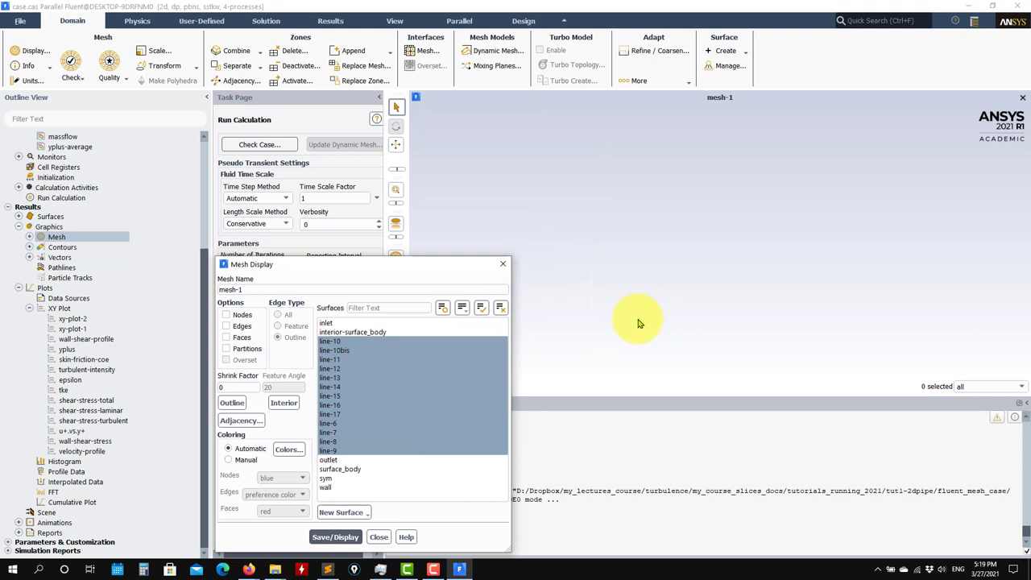
# - Keep automatic mesh colouring, show edges of all types, and draw the mesh on all surfaces
pyautogui.click(229, 459)
pyautogui.click(239, 451)
pyautogui.click(284, 450)
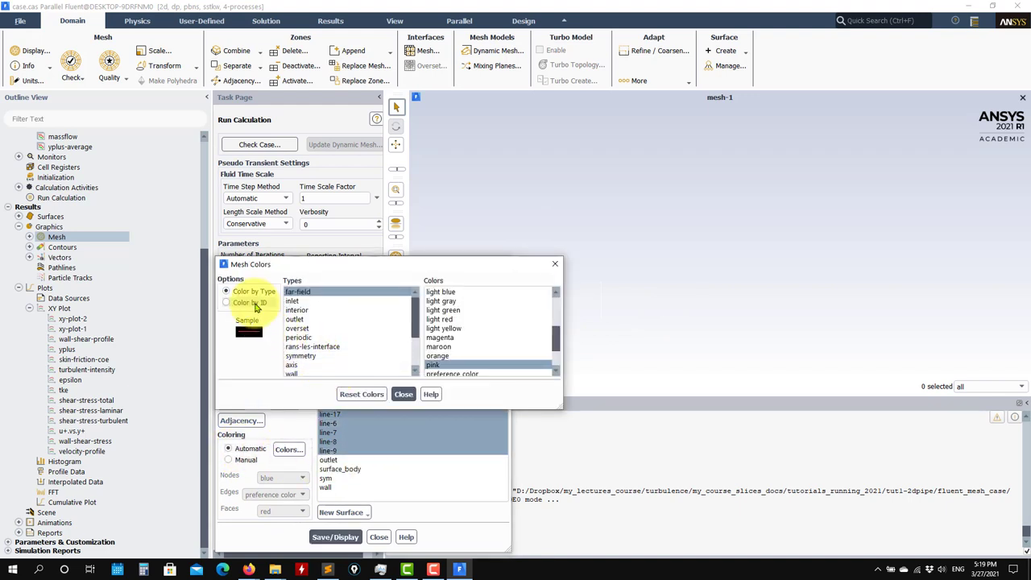
pyautogui.click(403, 394)
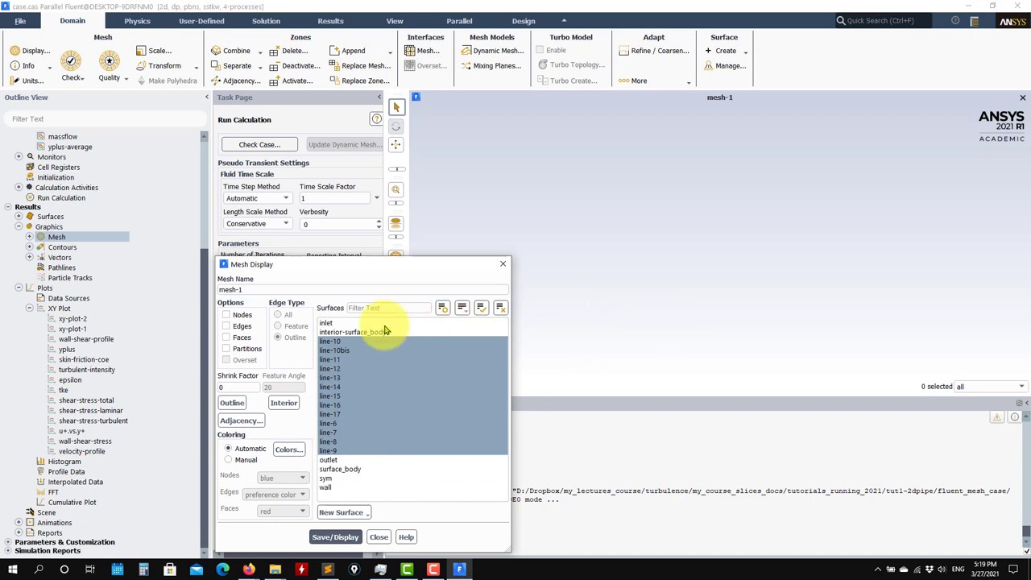
pyautogui.click(245, 330)
pyautogui.click(322, 538)
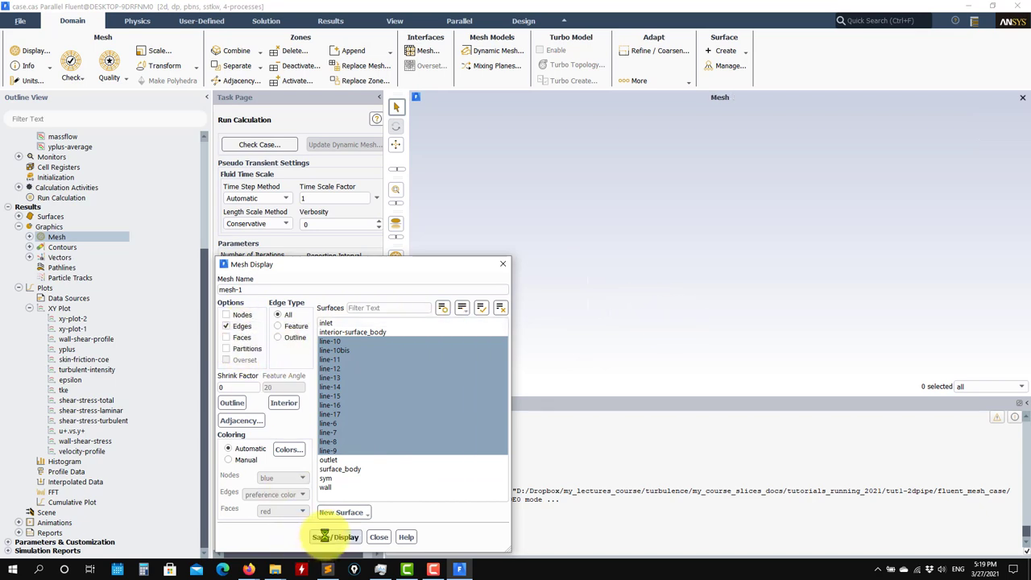
pyautogui.click(481, 309)
pyautogui.click(336, 537)
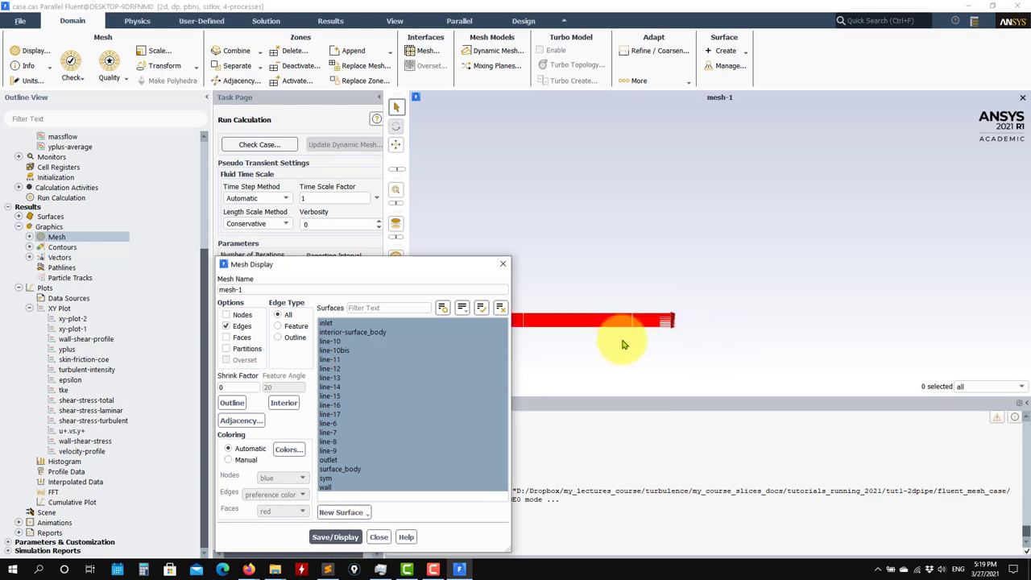
# - Zoom and pan around the pipe mesh to inspect it, then close Mesh Display
pyautogui.moveTo(449, 267); pyautogui.dragTo(283, 130)
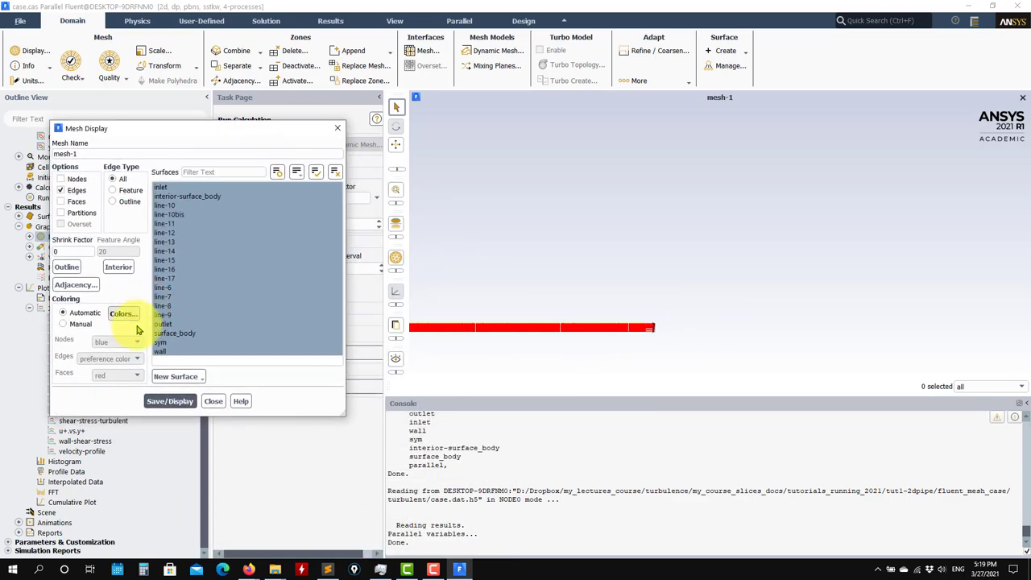
pyautogui.scroll(5, 592, 323)
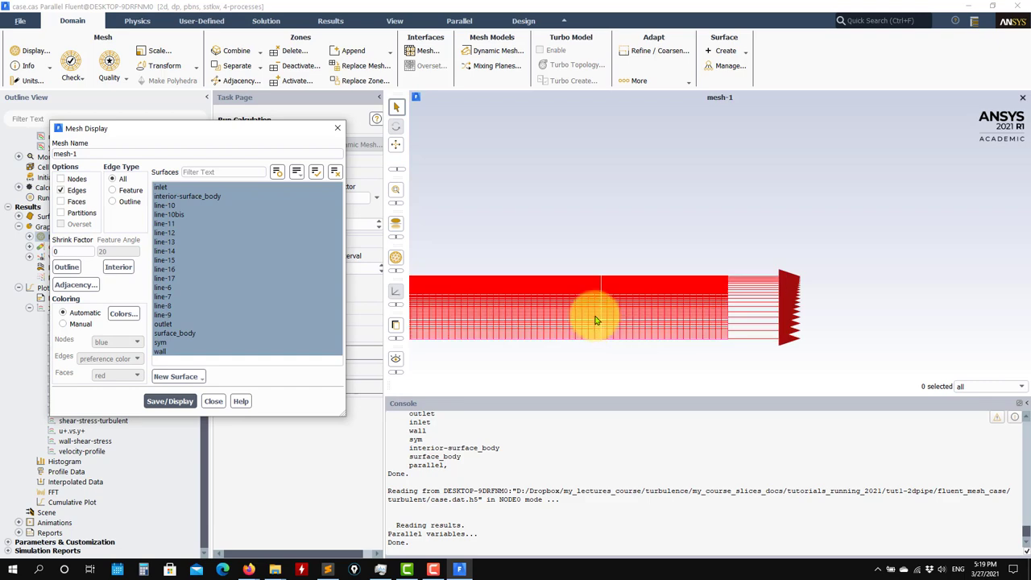
pyautogui.scroll(-5, 596, 326)
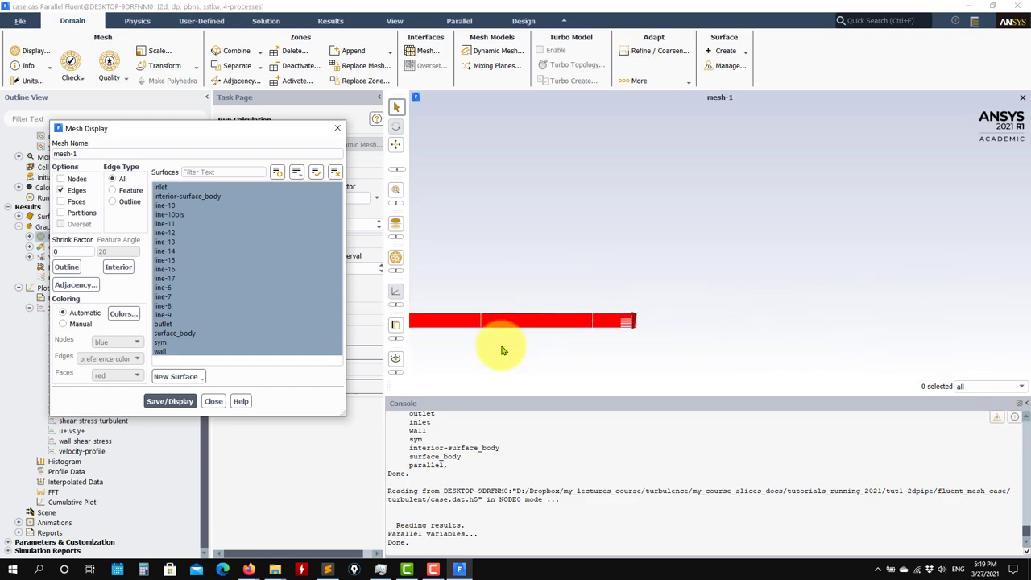
pyautogui.moveTo(534, 352); pyautogui.dragTo(773, 280)
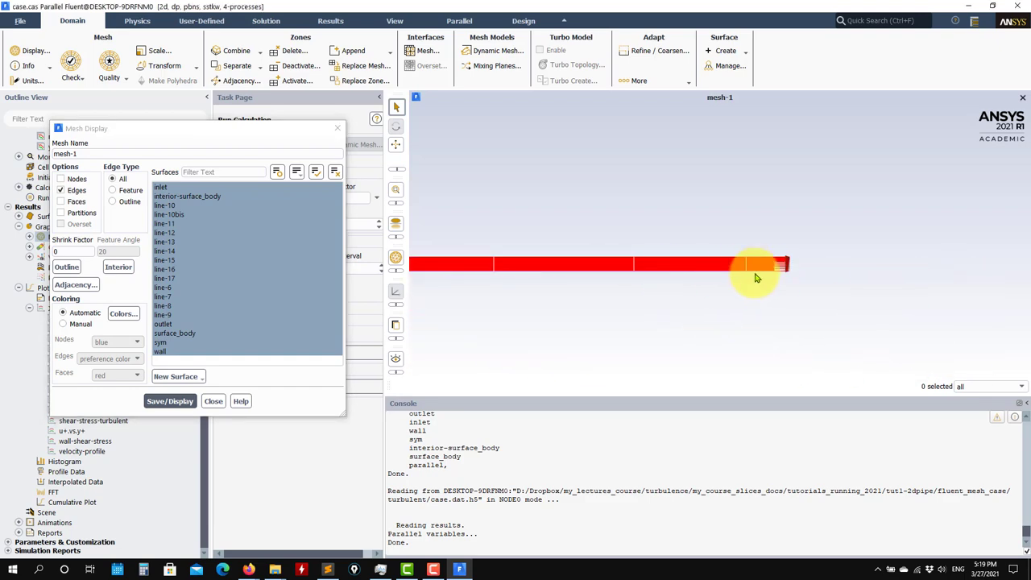
pyautogui.scroll(3, 914, 279)
pyautogui.scroll(-3, 649, 301)
pyautogui.scroll(-3, 636, 303)
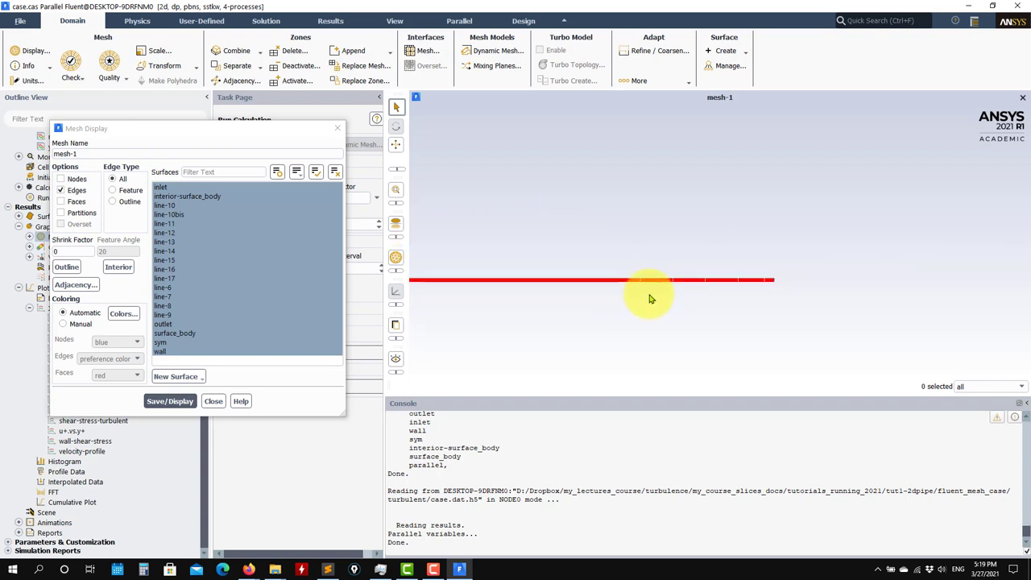
pyautogui.scroll(2, 698, 295)
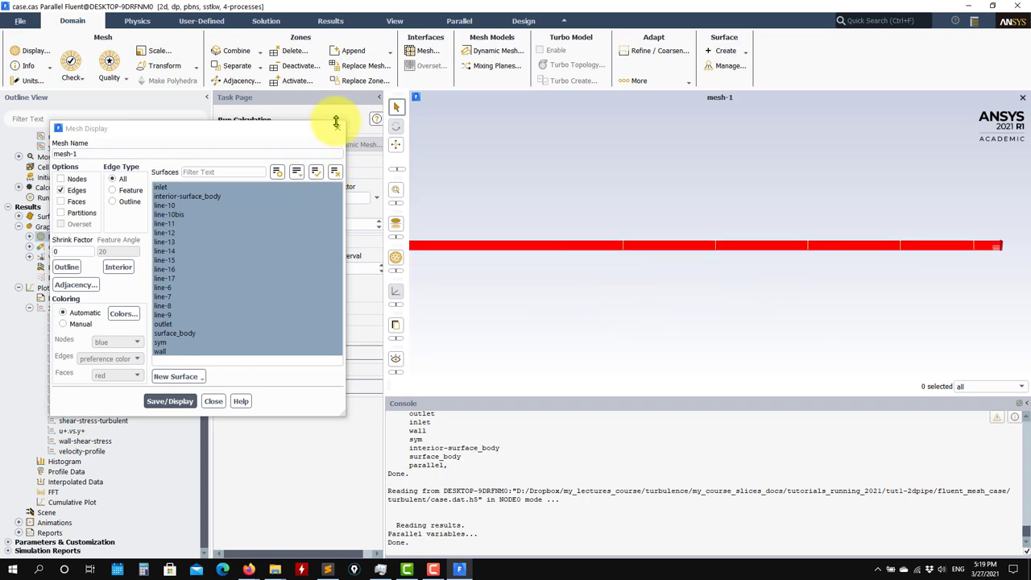
pyautogui.click(337, 128)
pyautogui.scroll(-1, 715, 304)
# - Collapse the XY Plot and Graphics branches and expand the Surfaces list
pyautogui.moveTo(716, 305); pyautogui.dragTo(636, 347)
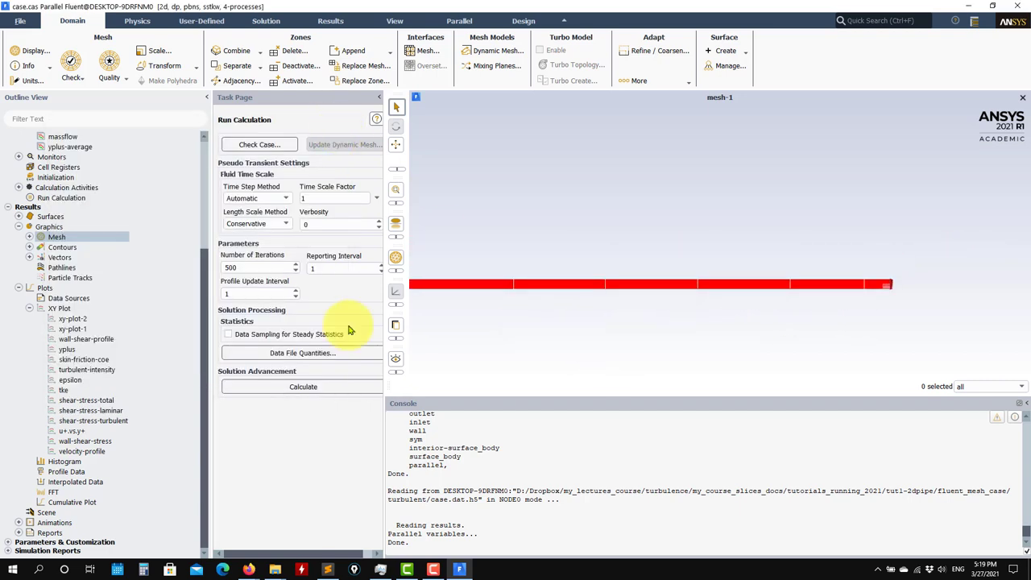
pyautogui.click(30, 310)
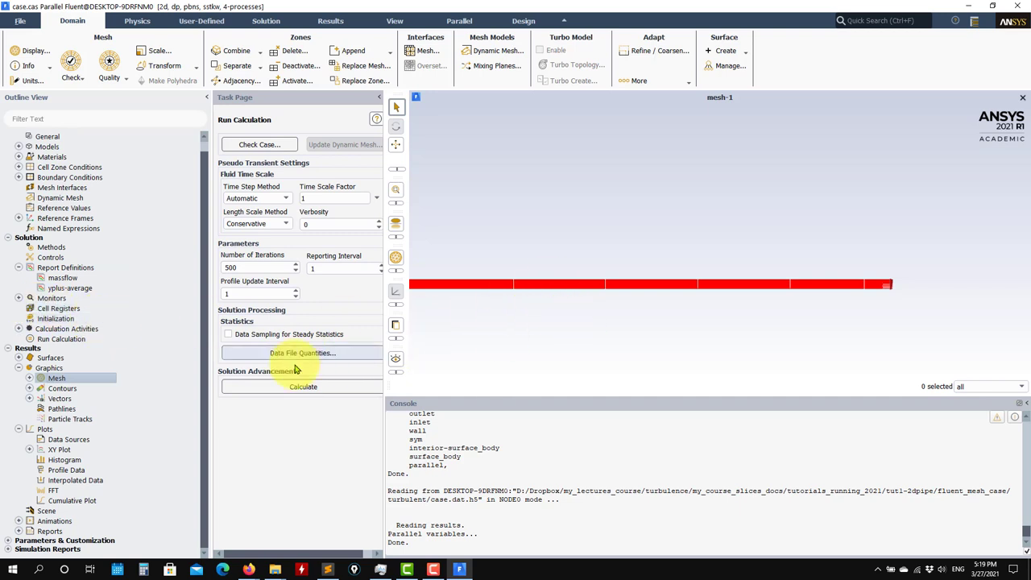
pyautogui.click(19, 369)
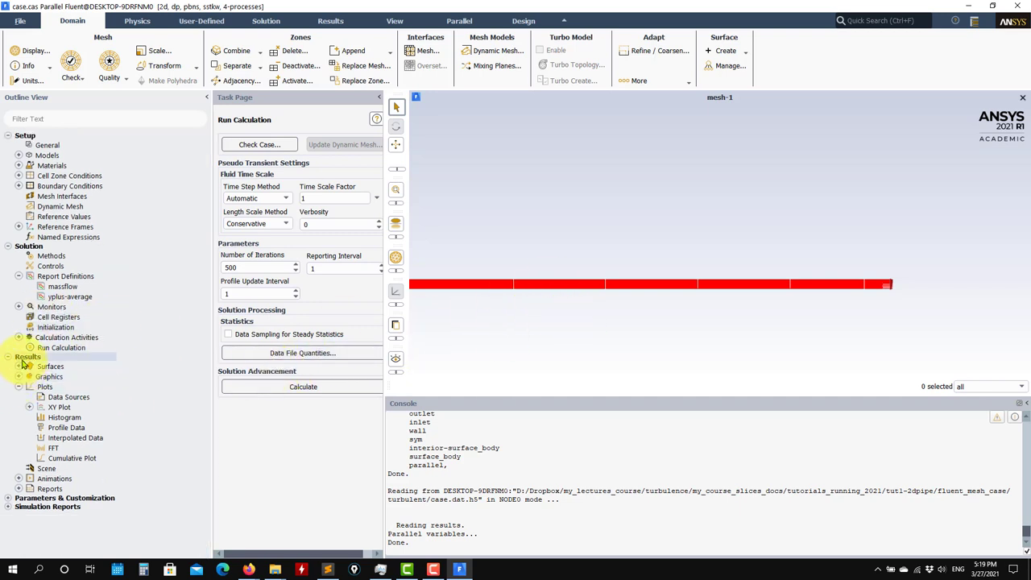
pyautogui.click(18, 367)
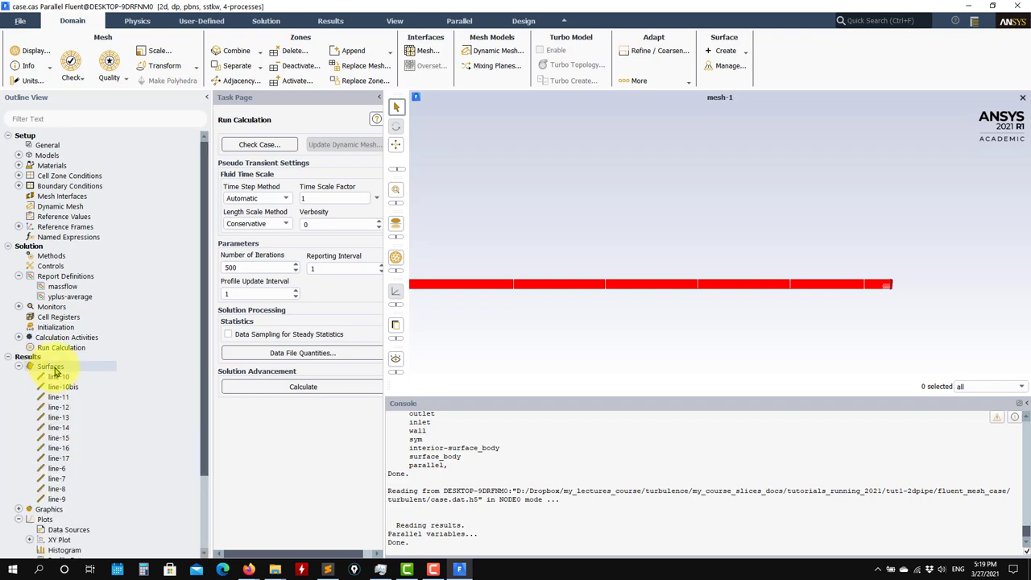
# - Check line-9's end point values, then bring up the Surfaces New menu
pyautogui.doubleClick(61, 500)
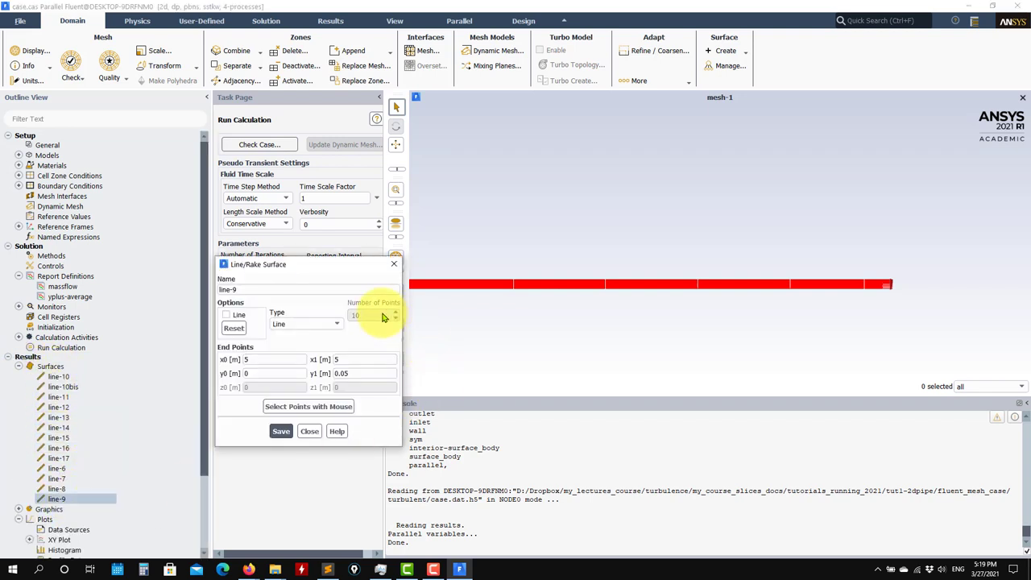
pyautogui.doubleClick(374, 375)
pyautogui.click(309, 432)
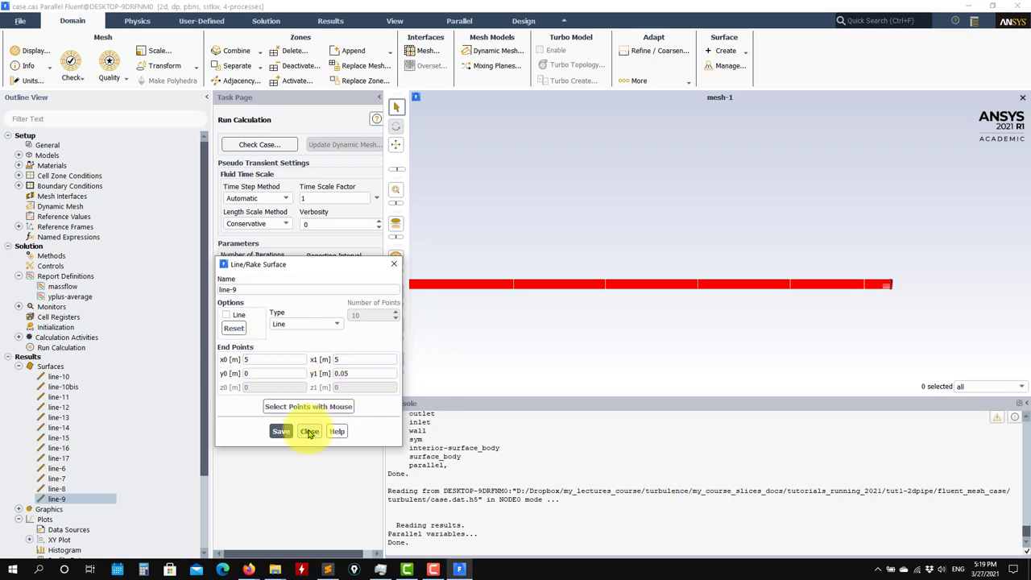
pyautogui.rightClick(55, 368)
pyautogui.moveTo(84, 386)
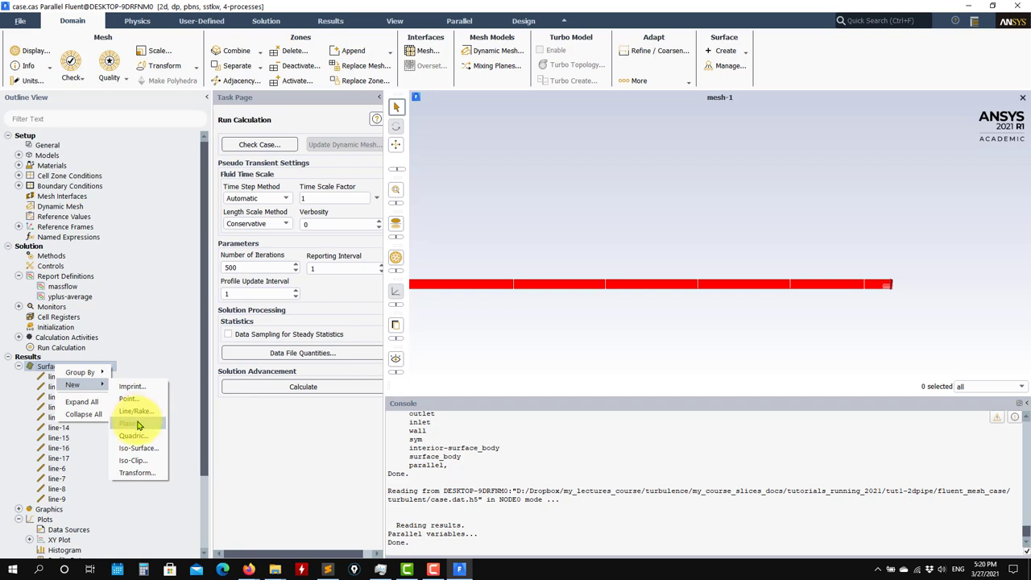
# - Create line surface line-19 from (6.88, -1) to (6.88, 1) m
pyautogui.click(136, 412)
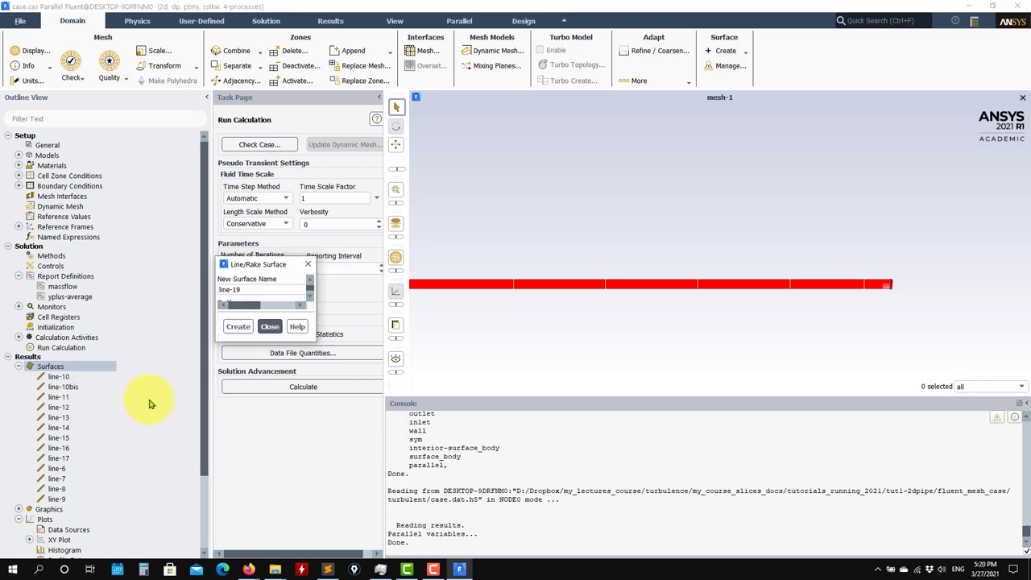
pyautogui.click(268, 361)
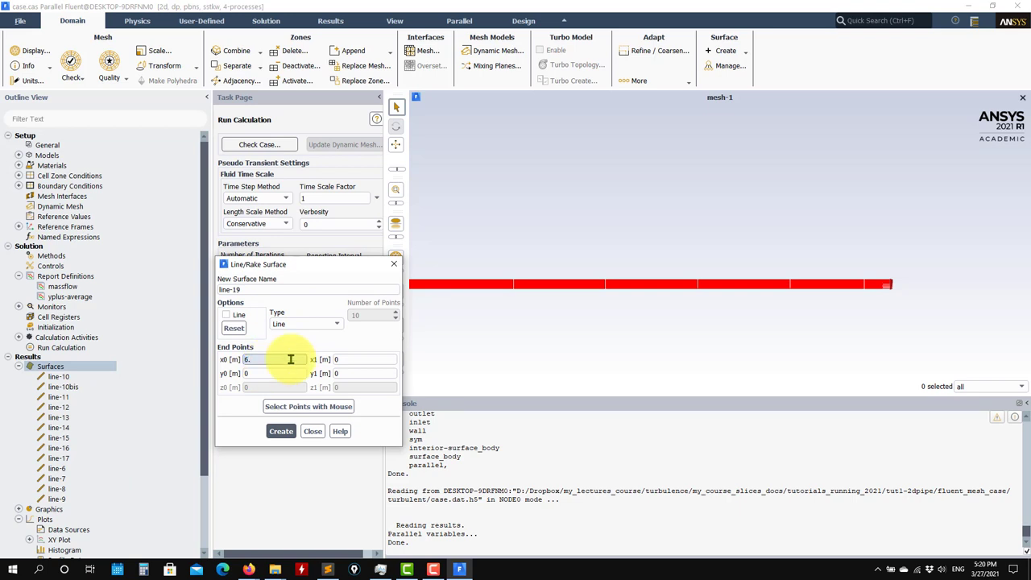
pyautogui.click(348, 359)
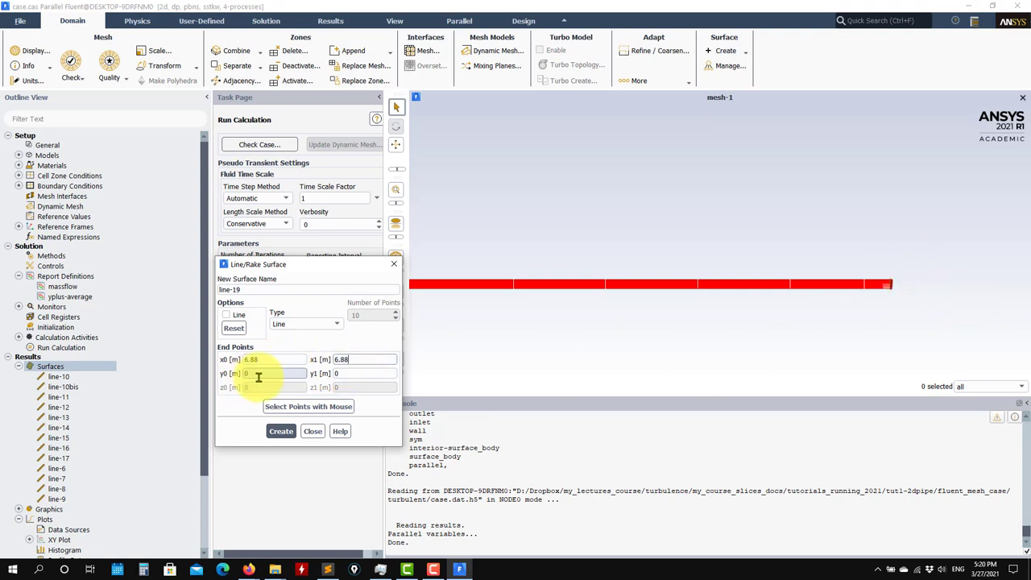
pyautogui.click(386, 374)
pyautogui.write('1')
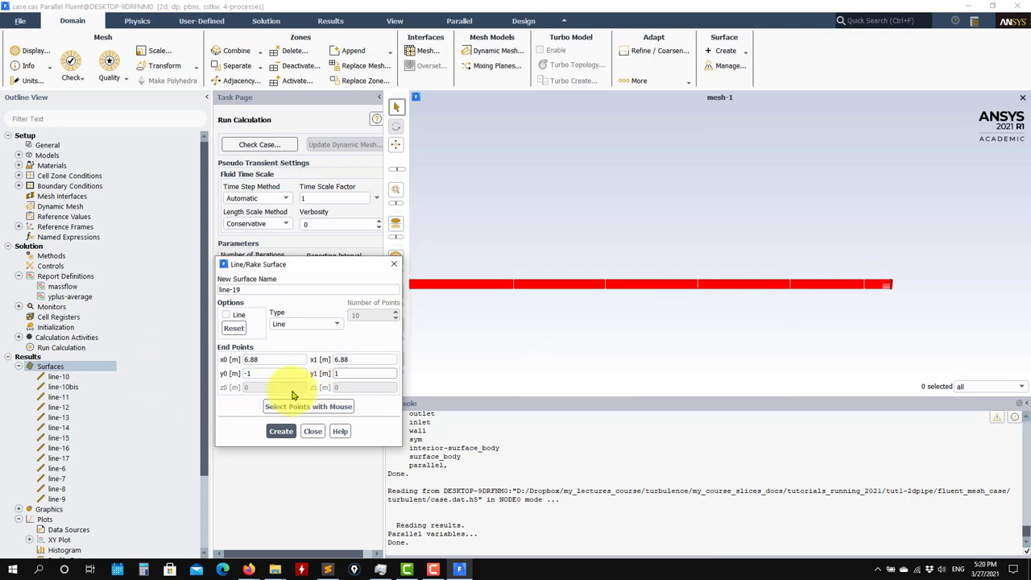
pyautogui.click(281, 431)
pyautogui.moveTo(897, 283); pyautogui.dragTo(544, 358)
pyautogui.click(314, 433)
pyautogui.scroll(-3, 110, 468)
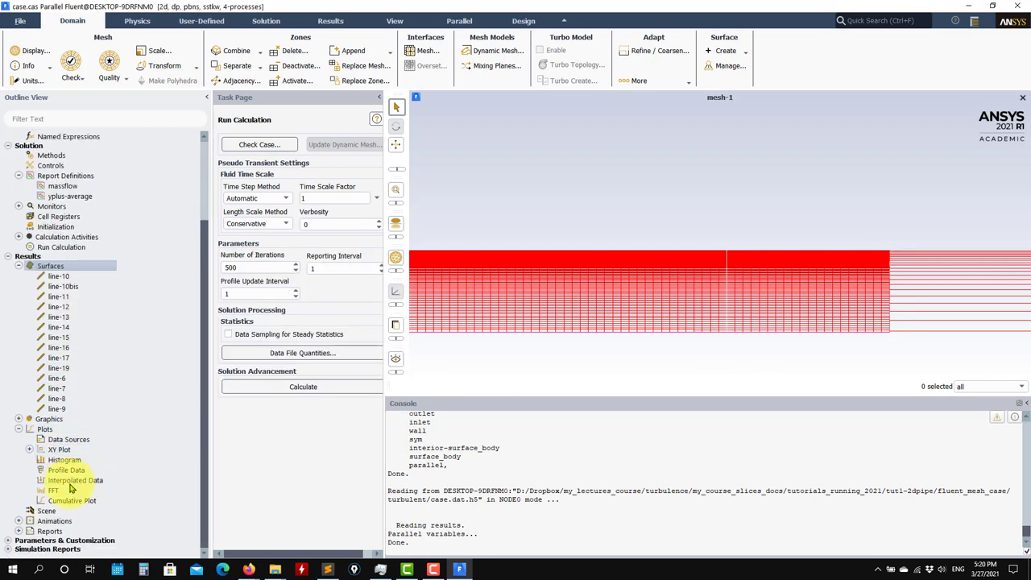
# - Redraw mesh-1 showing only the line-17 and line-19 surfaces
pyautogui.click(18, 420)
pyautogui.click(30, 429)
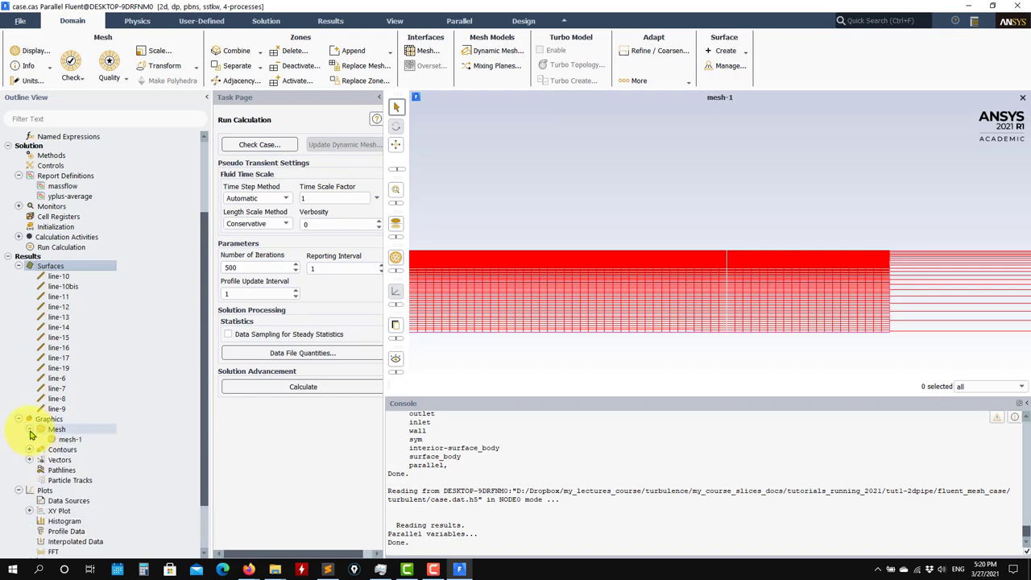
pyautogui.doubleClick(66, 440)
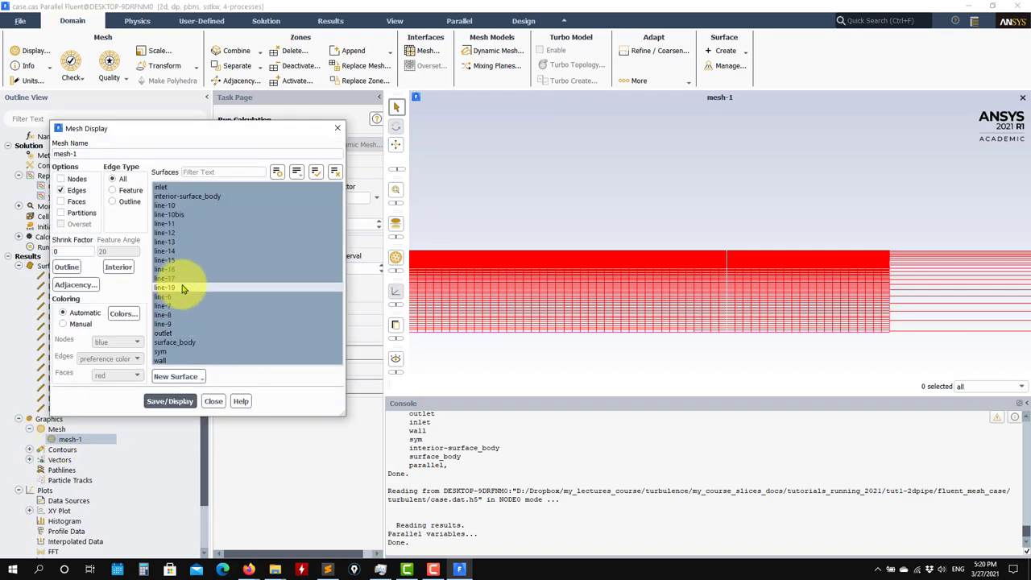
pyautogui.click(179, 401)
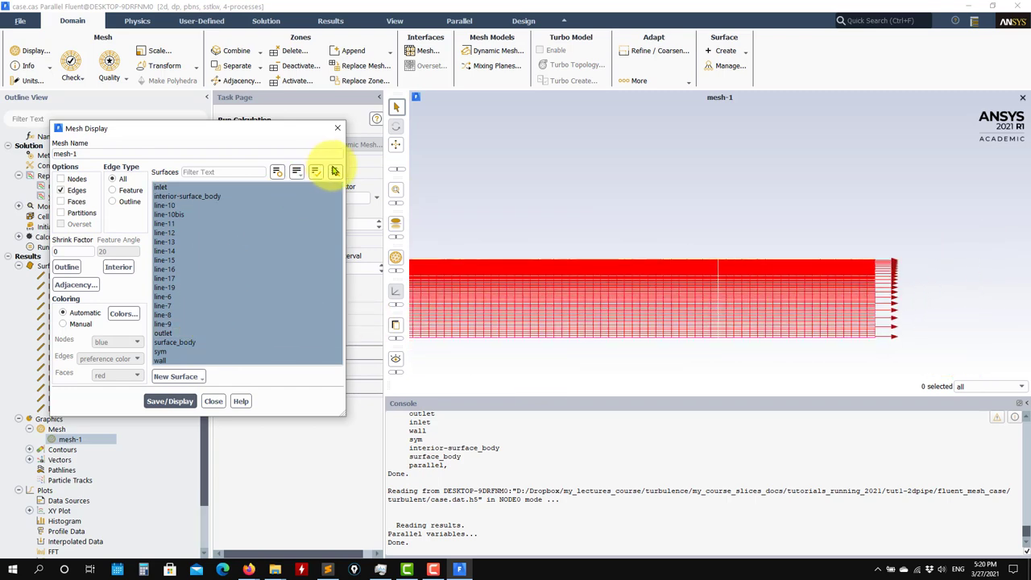
pyautogui.click(334, 171)
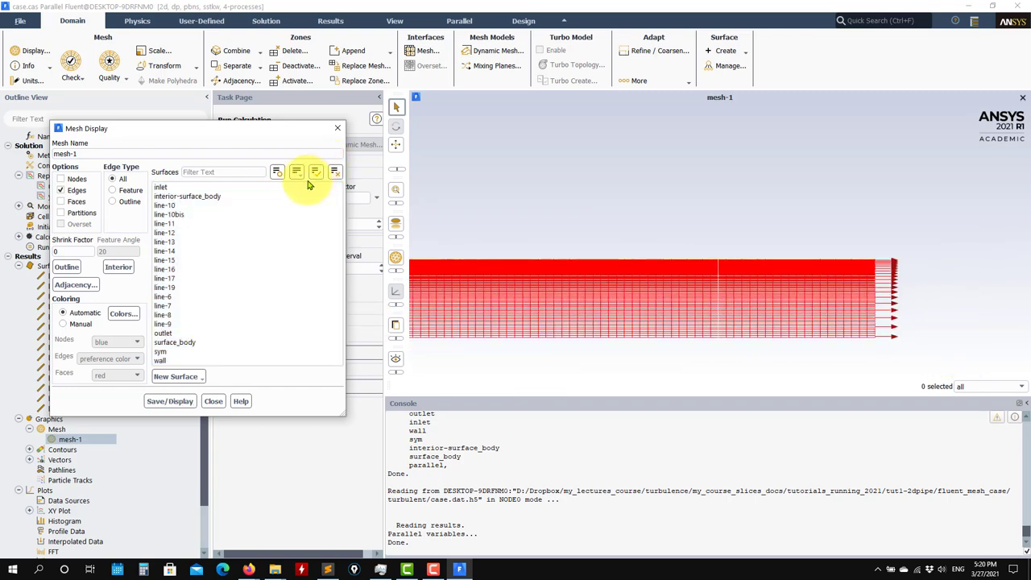
pyautogui.click(174, 286)
pyautogui.keyDown('ctrl'); pyautogui.click(177, 279); pyautogui.keyUp('ctrl')
pyautogui.click(169, 400)
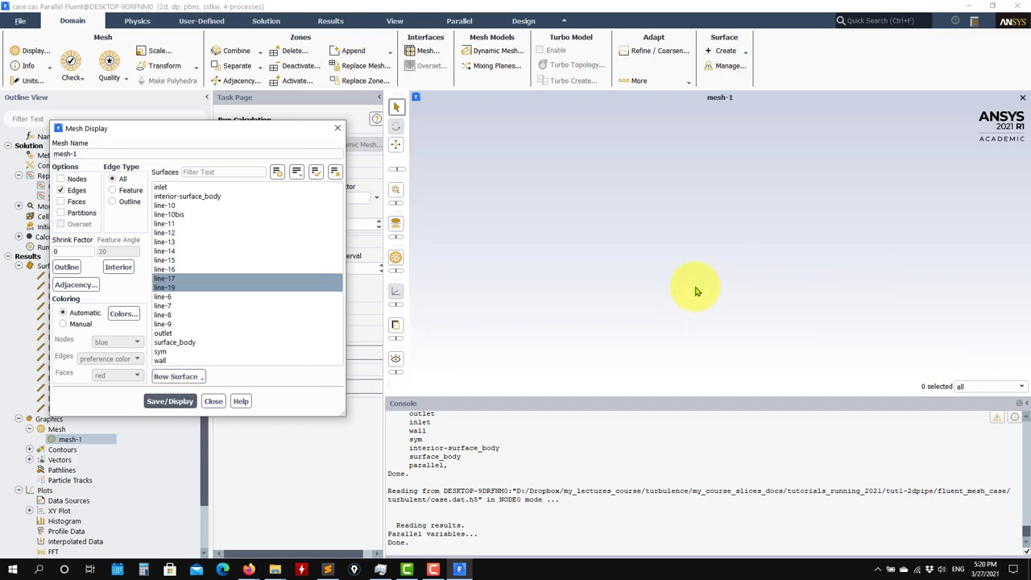
pyautogui.click(213, 401)
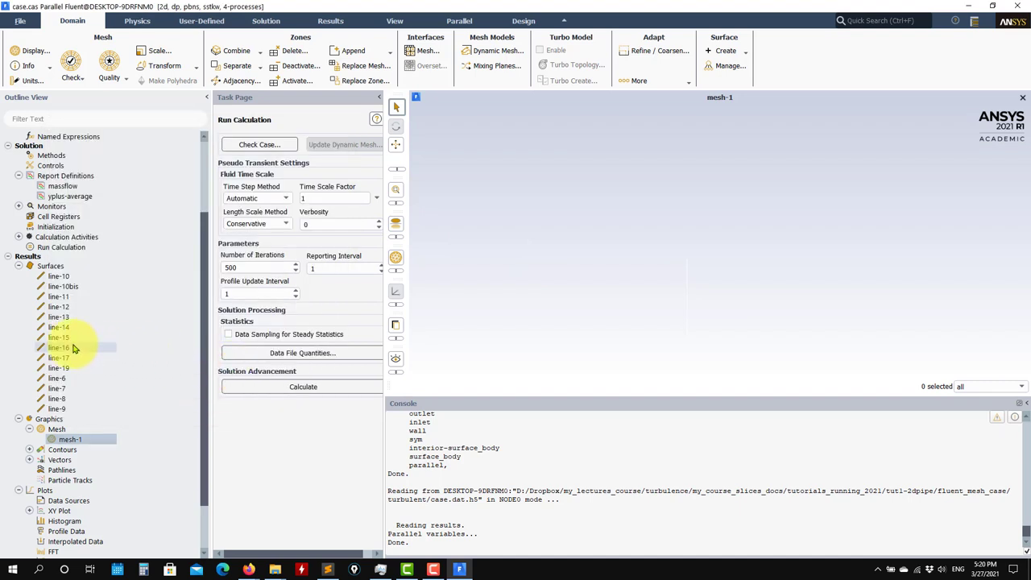
# - Look up the end point definitions of line-17 and line-19
pyautogui.click(64, 276)
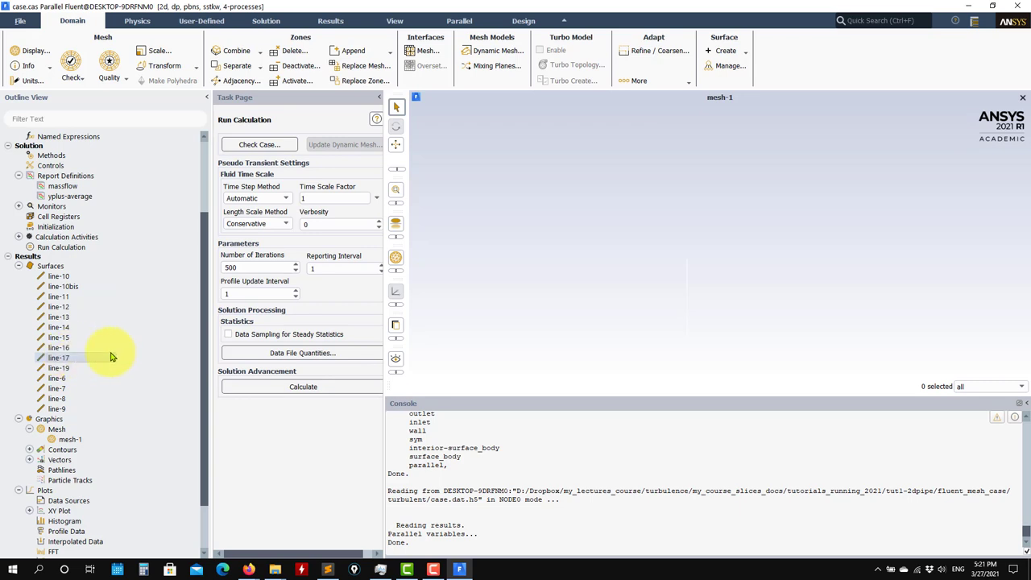
pyautogui.doubleClick(93, 357)
pyautogui.click(309, 430)
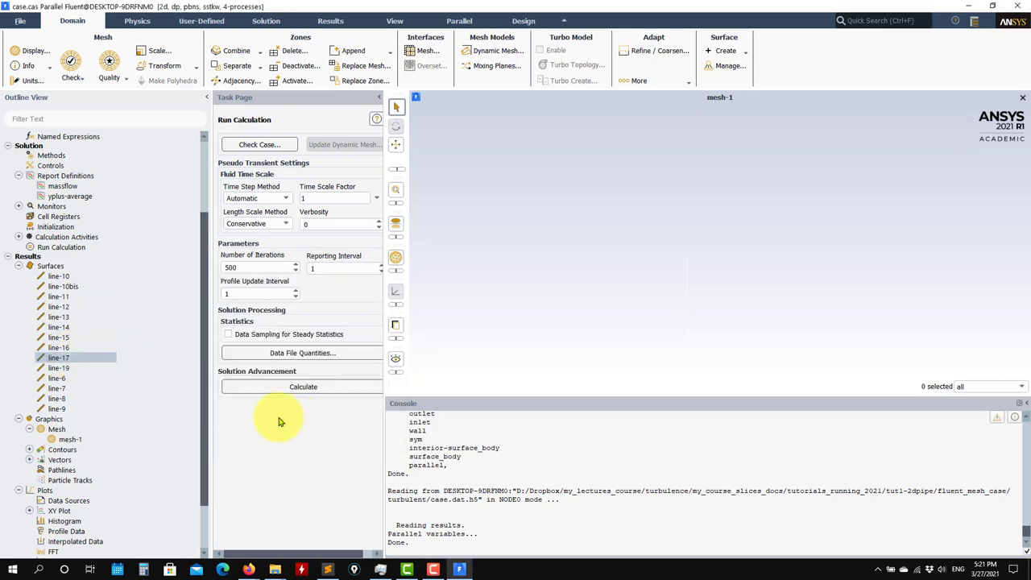
pyautogui.doubleClick(169, 368)
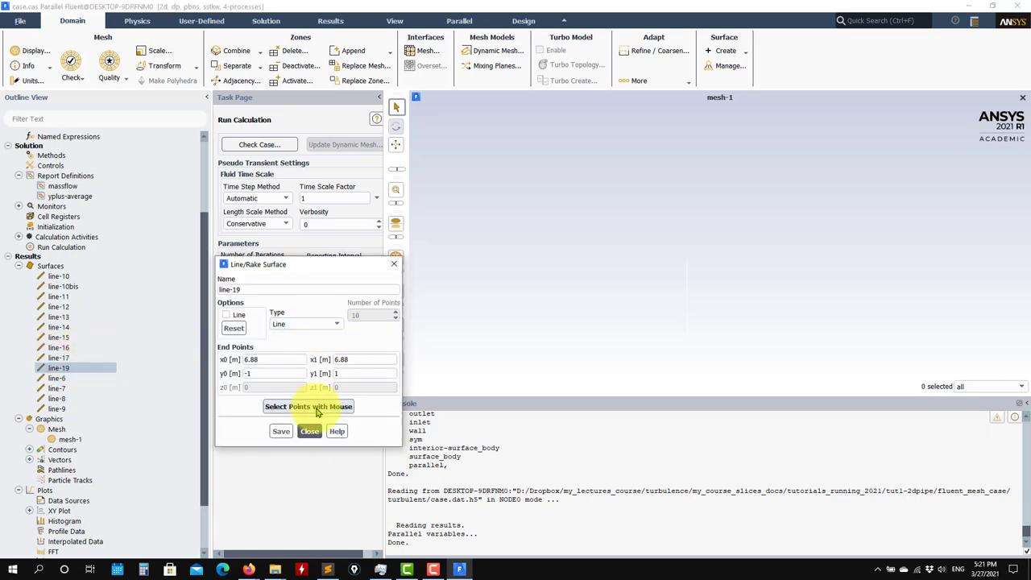
# - Compare line-10's end points against line-19's, then close the line definition
pyautogui.click(306, 429)
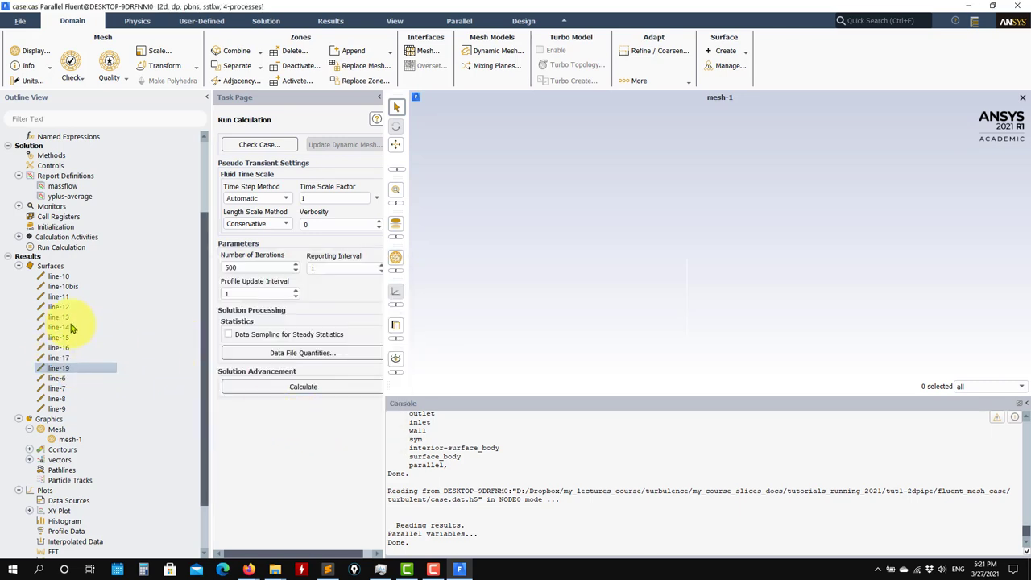
pyautogui.doubleClick(63, 278)
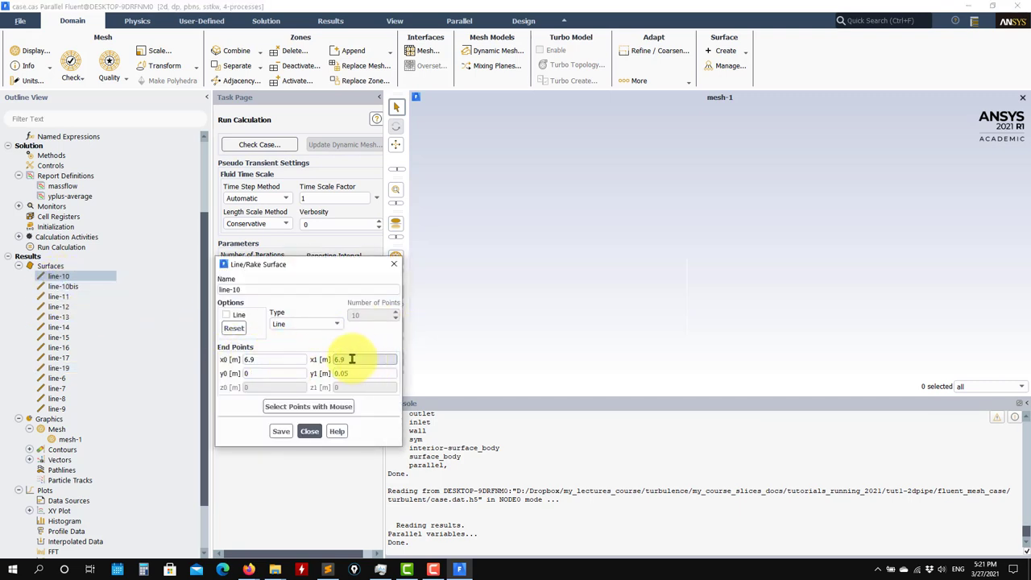
pyautogui.doubleClick(74, 370)
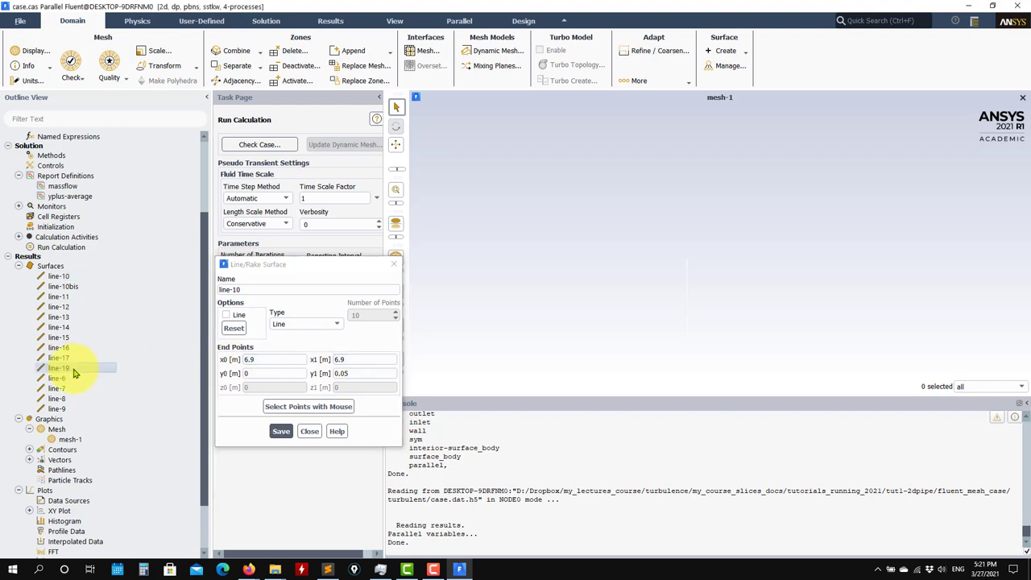
pyautogui.click(300, 266)
pyautogui.scroll(-2, 32, 419)
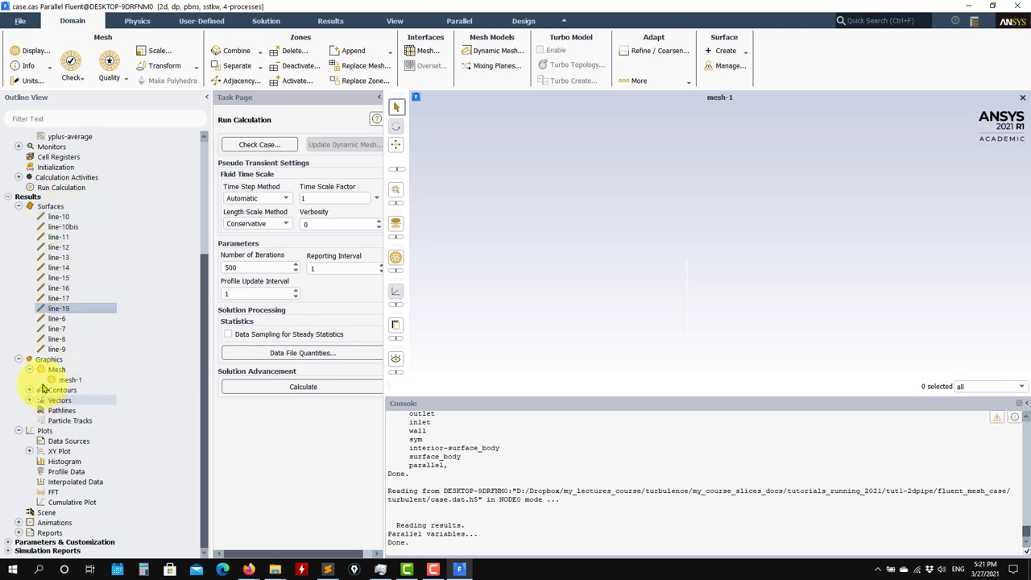
# - Plot velocity-profile, velocity magnitude along line-10, with Write to File enabled
pyautogui.click(29, 452)
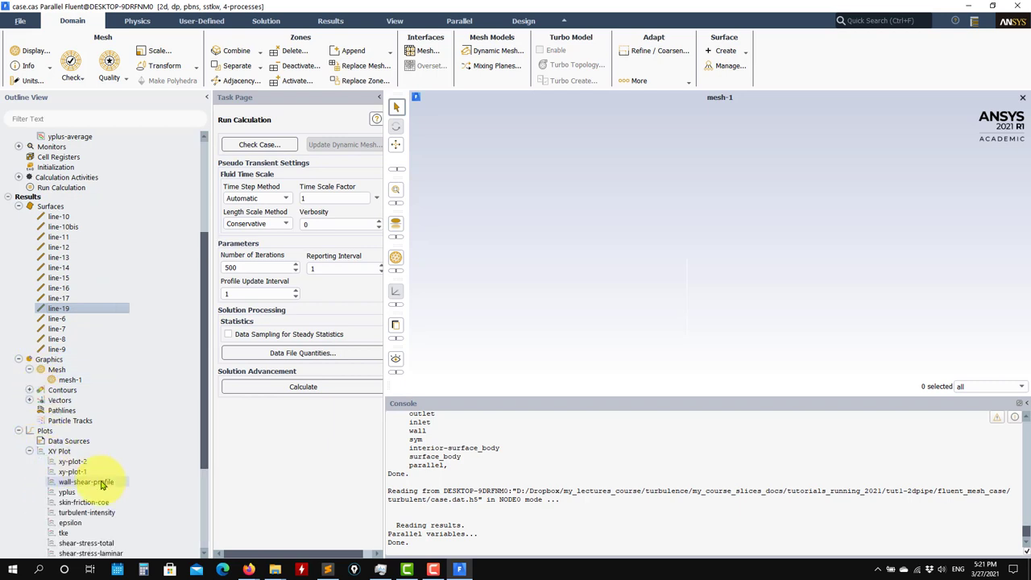
pyautogui.scroll(-2, 69, 472)
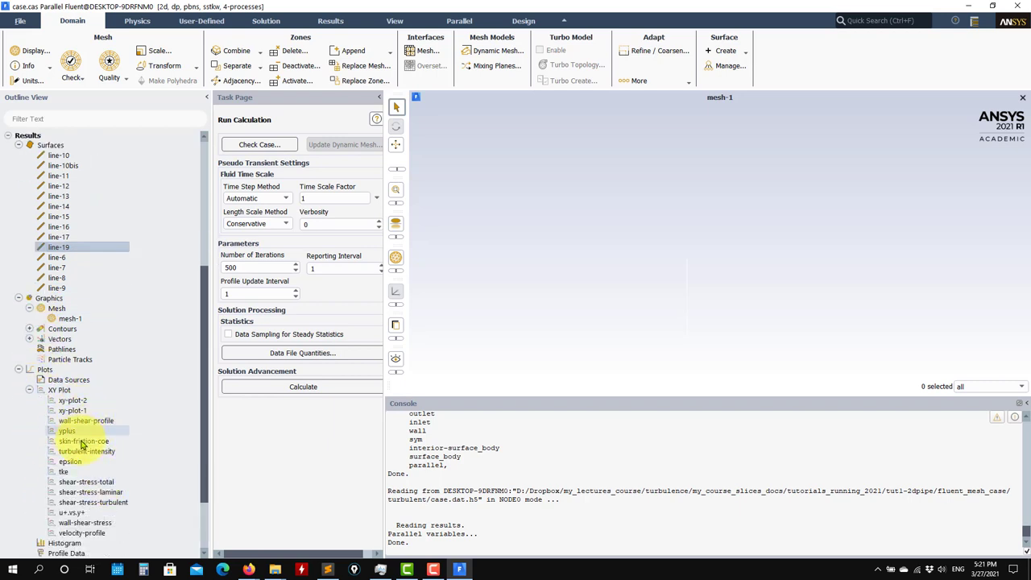
pyautogui.scroll(-3, 84, 447)
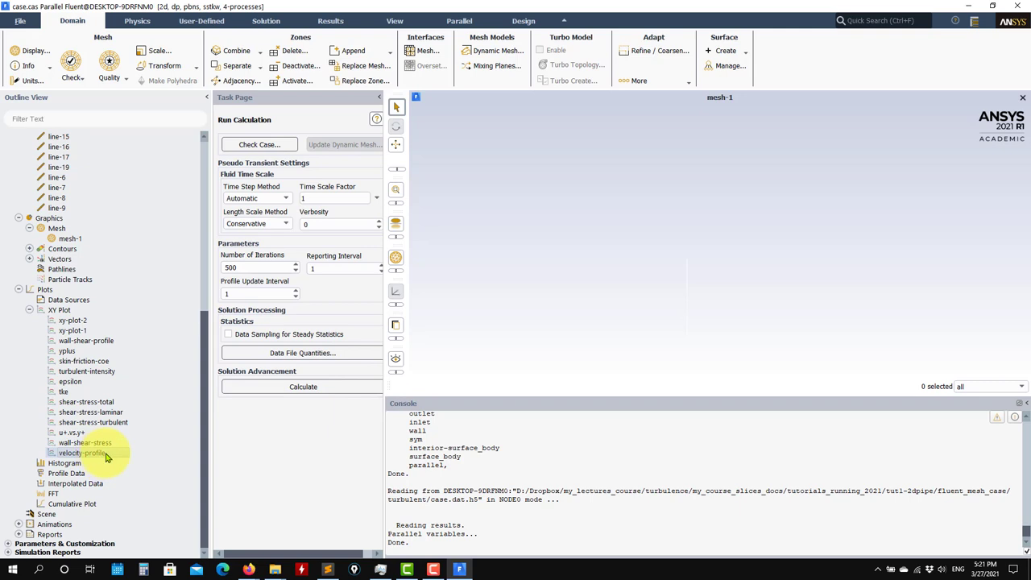
pyautogui.doubleClick(153, 453)
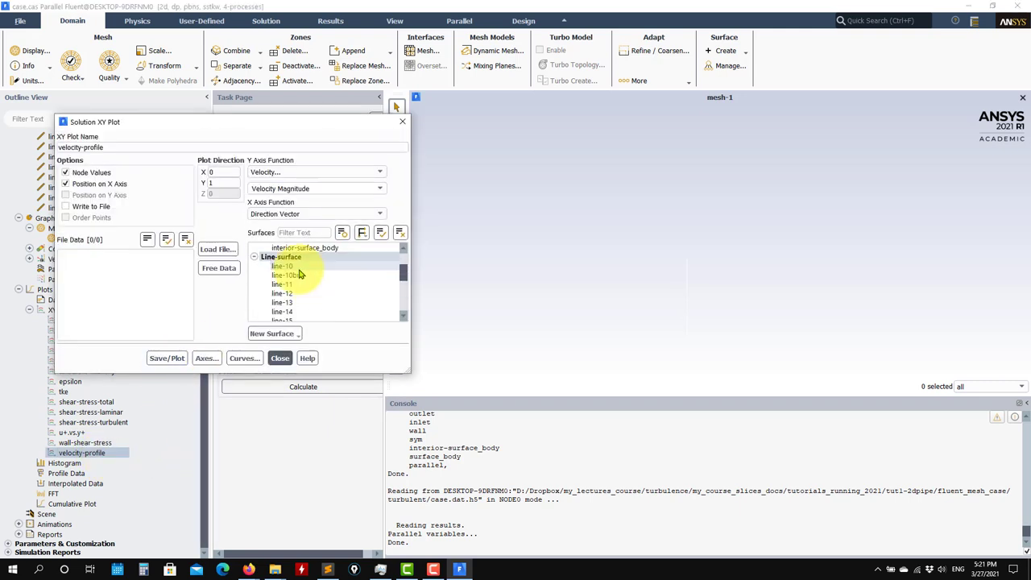
pyautogui.click(167, 364)
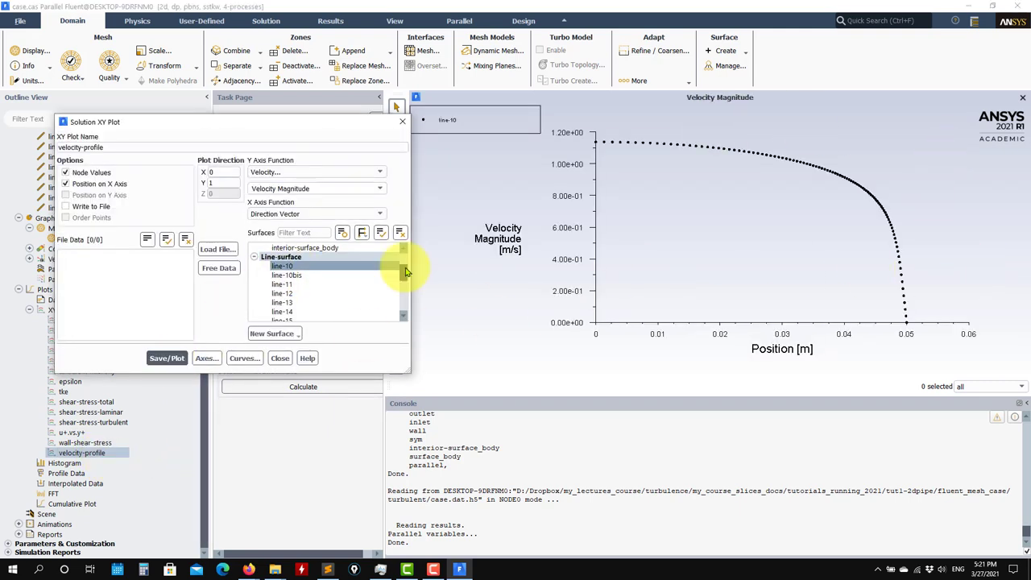
pyautogui.click(80, 207)
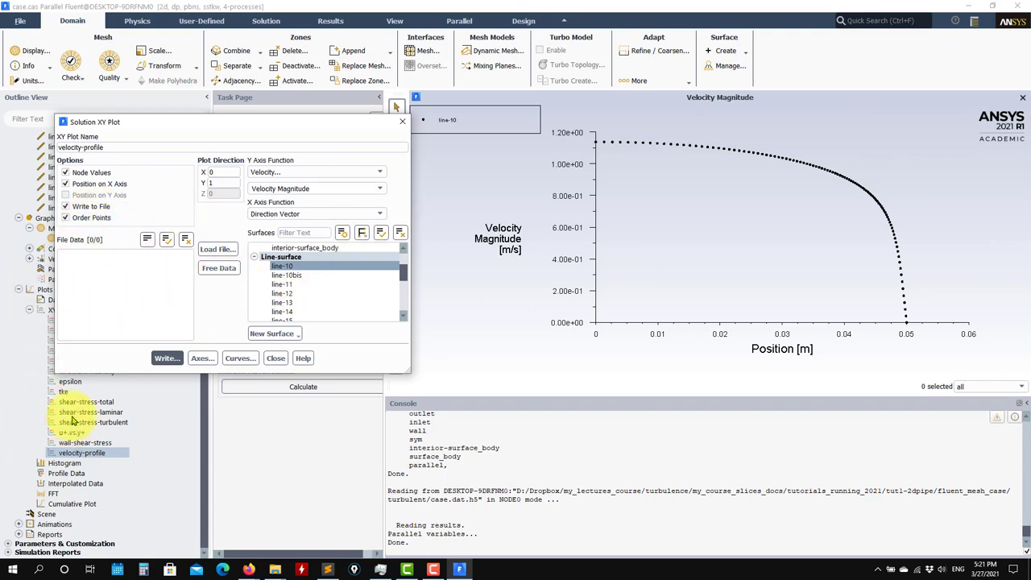
pyautogui.moveTo(172, 123); pyautogui.dragTo(392, 114)
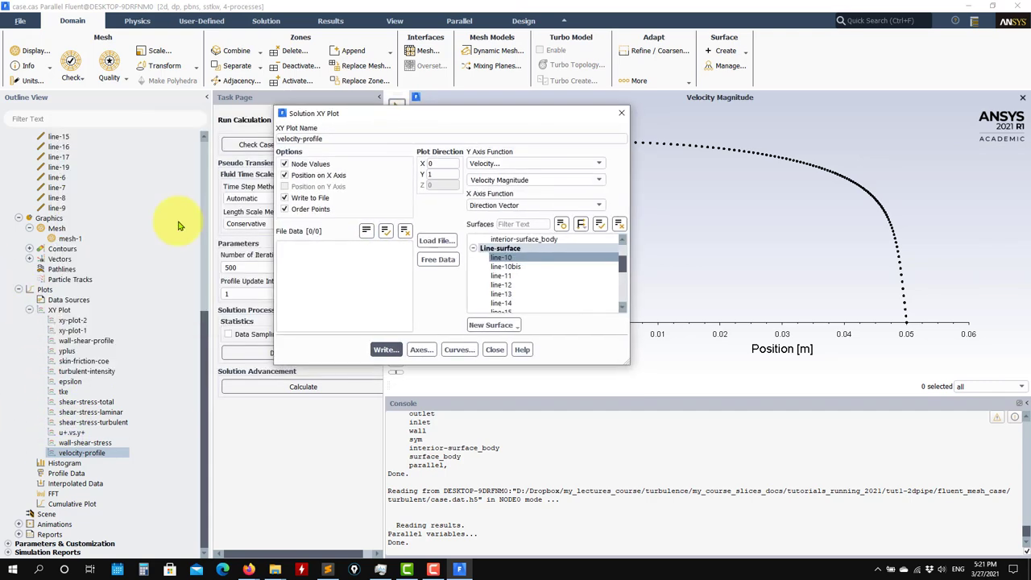
pyautogui.click(496, 350)
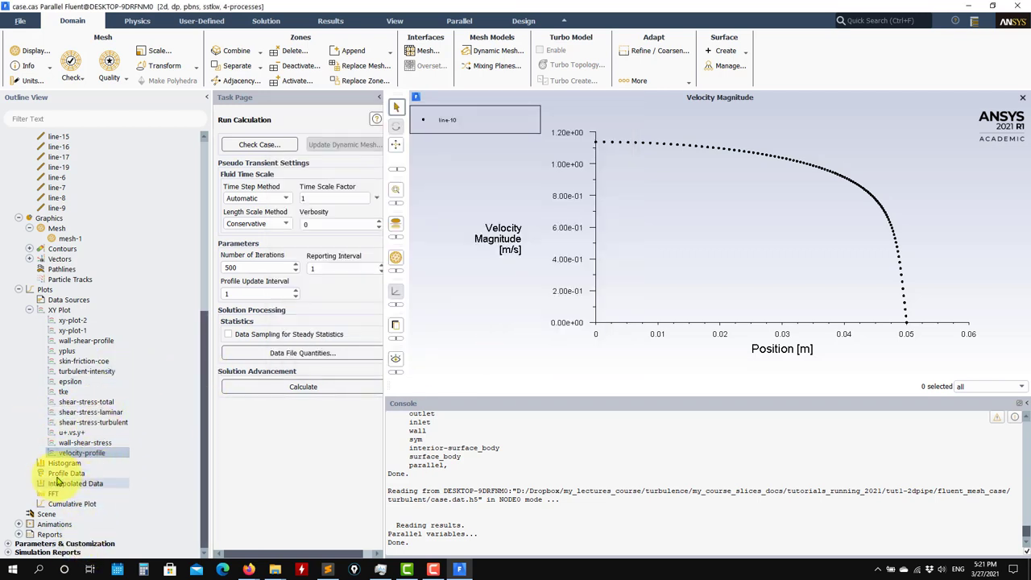
pyautogui.click(30, 249)
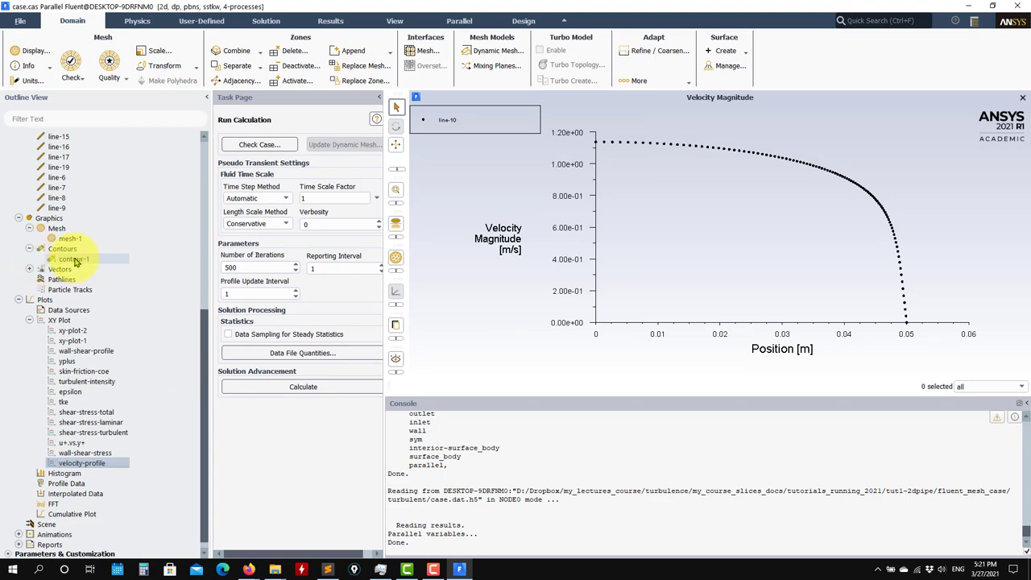
pyautogui.doubleClick(72, 259)
# - Display contour-1's velocity magnitude contours and review the Velocity quantities
pyautogui.moveTo(392, 264); pyautogui.dragTo(313, 119)
pyautogui.click(225, 368)
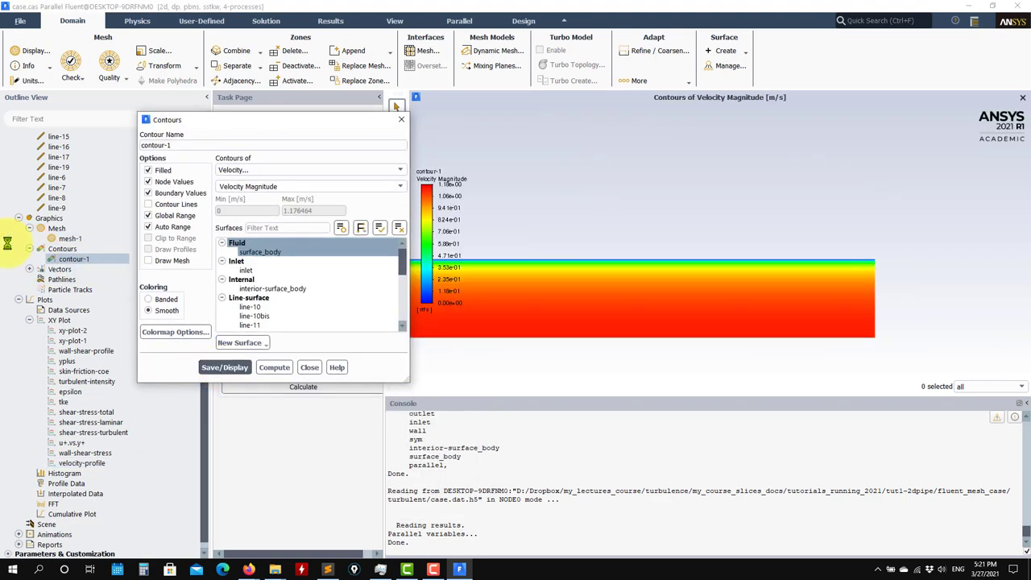
pyautogui.click(391, 170)
pyautogui.click(234, 208)
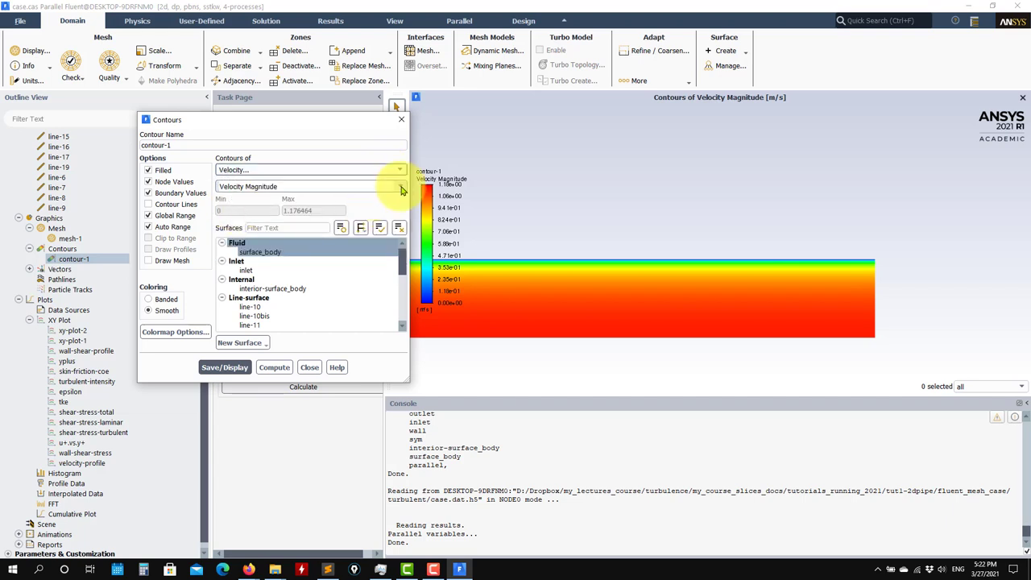
pyautogui.click(398, 187)
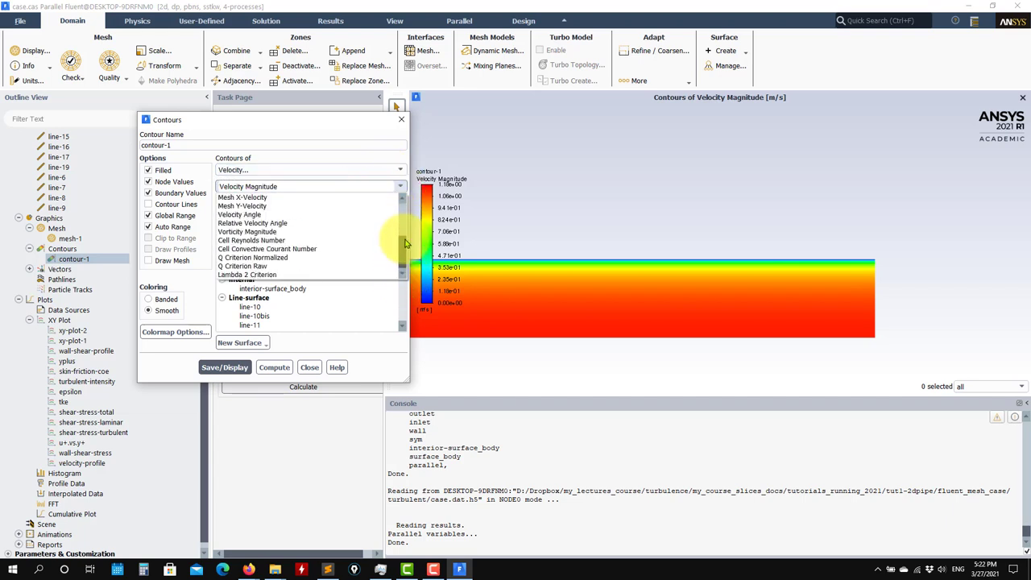
# - Browse the Pressure, Mesh and Wall Fluxes contour quantity categories
pyautogui.click(398, 169)
pyautogui.click(258, 191)
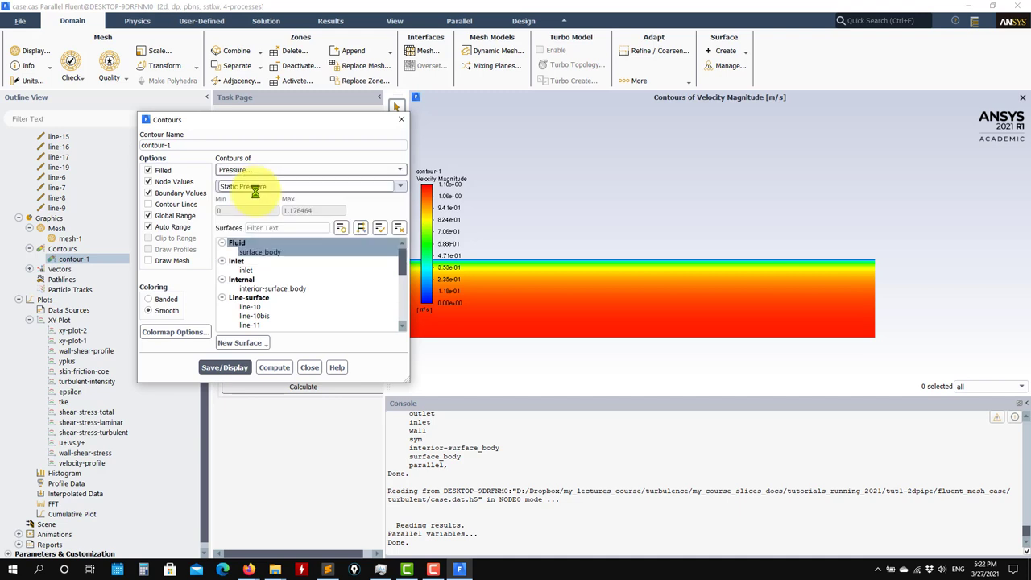
pyautogui.click(398, 186)
pyautogui.click(350, 142)
pyautogui.click(368, 186)
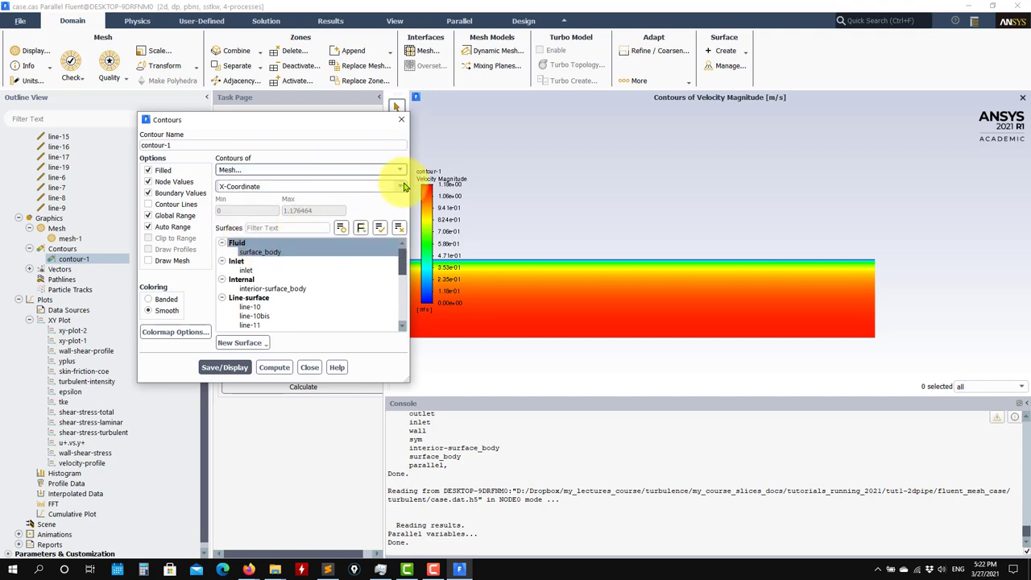
pyautogui.click(317, 142)
pyautogui.click(394, 170)
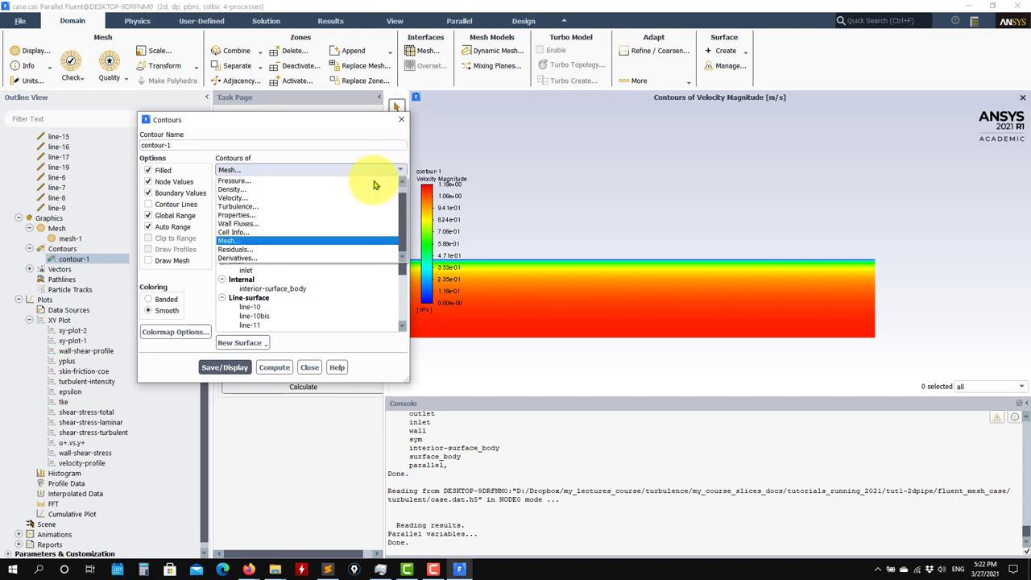
pyautogui.click(265, 226)
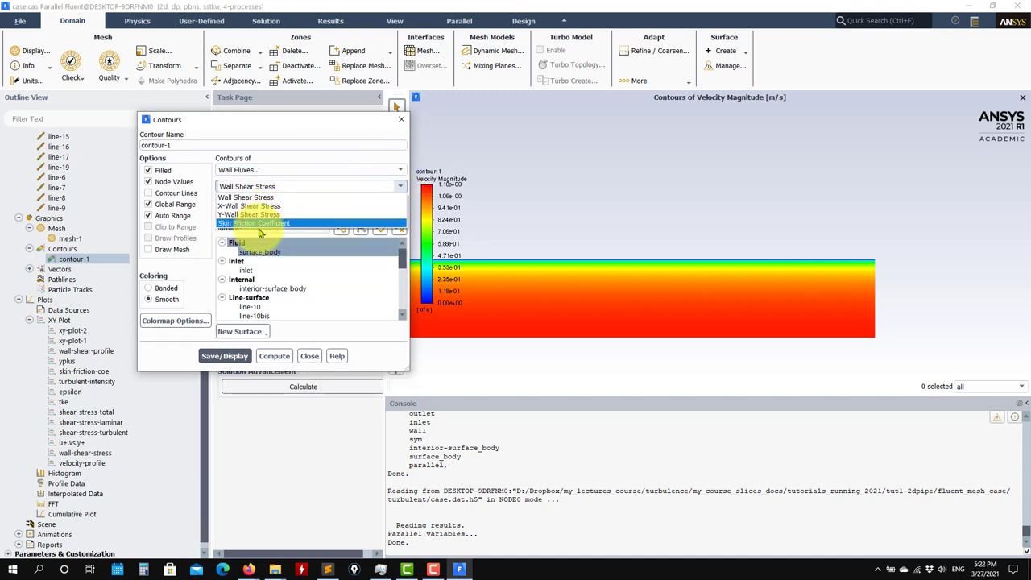
# - Browse Properties and Derivatives (Strain Rate) categories, then close the contour settings
pyautogui.click(388, 171)
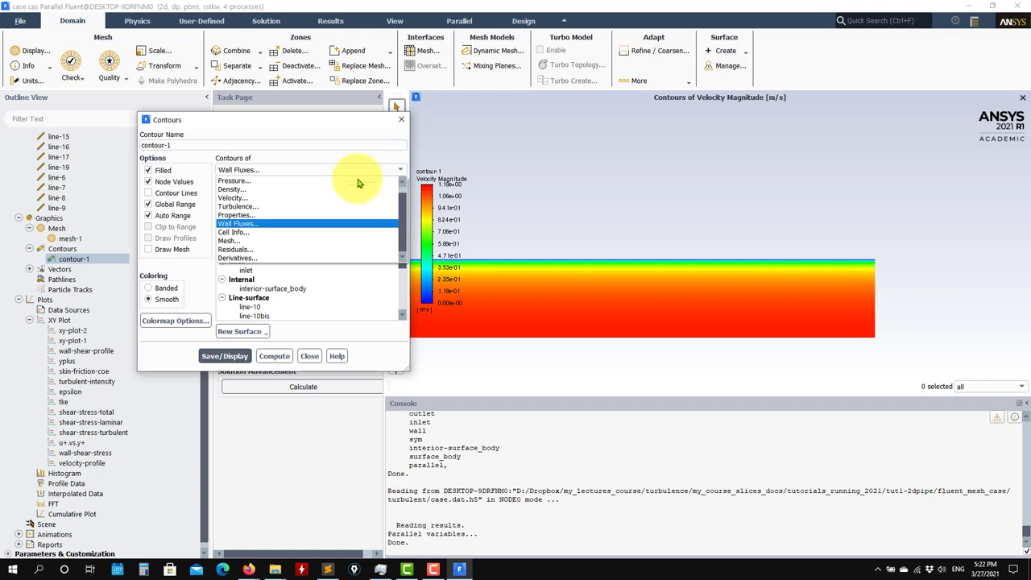
pyautogui.click(262, 216)
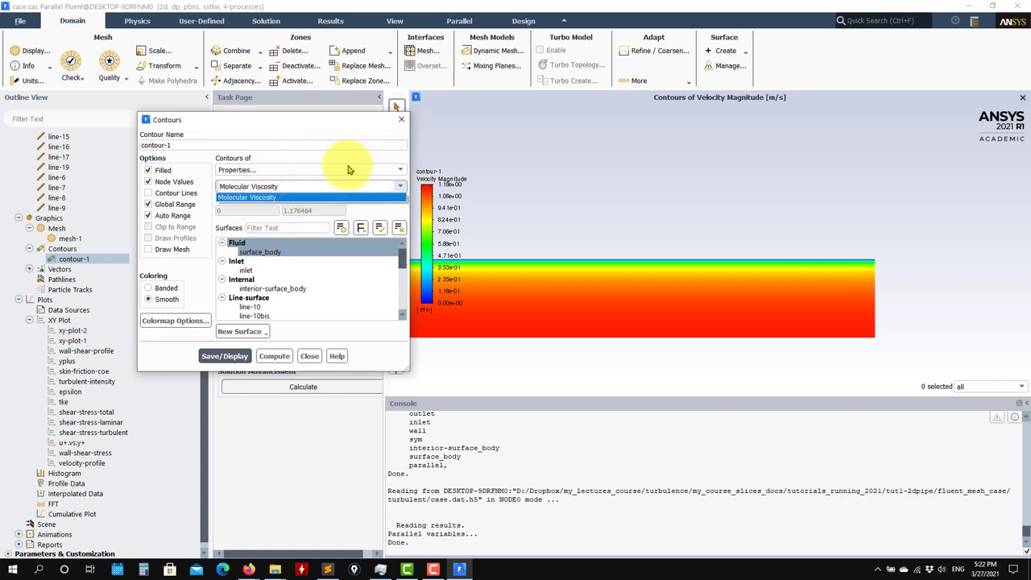
pyautogui.click(349, 169)
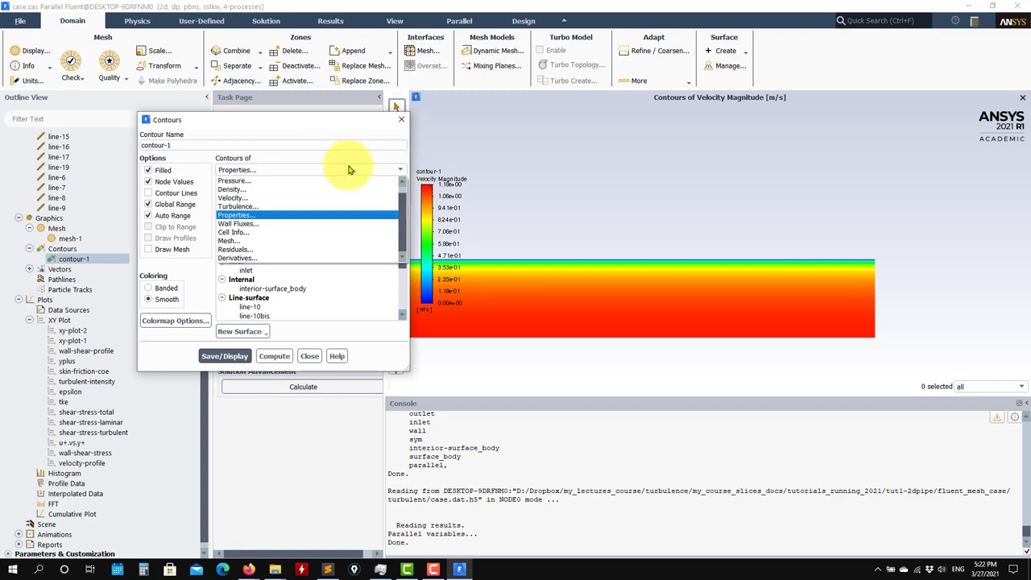
pyautogui.click(256, 258)
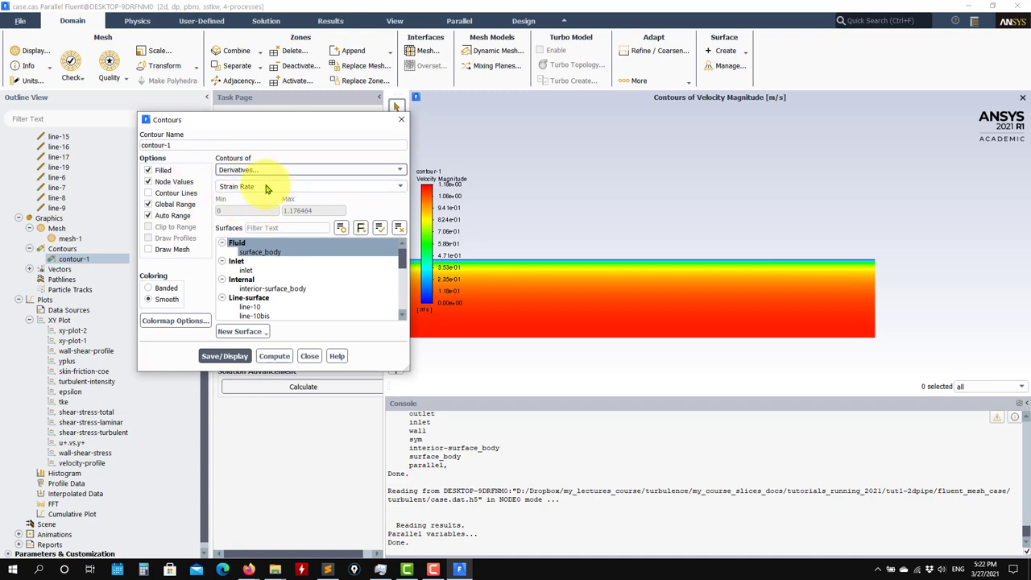
pyautogui.click(402, 190)
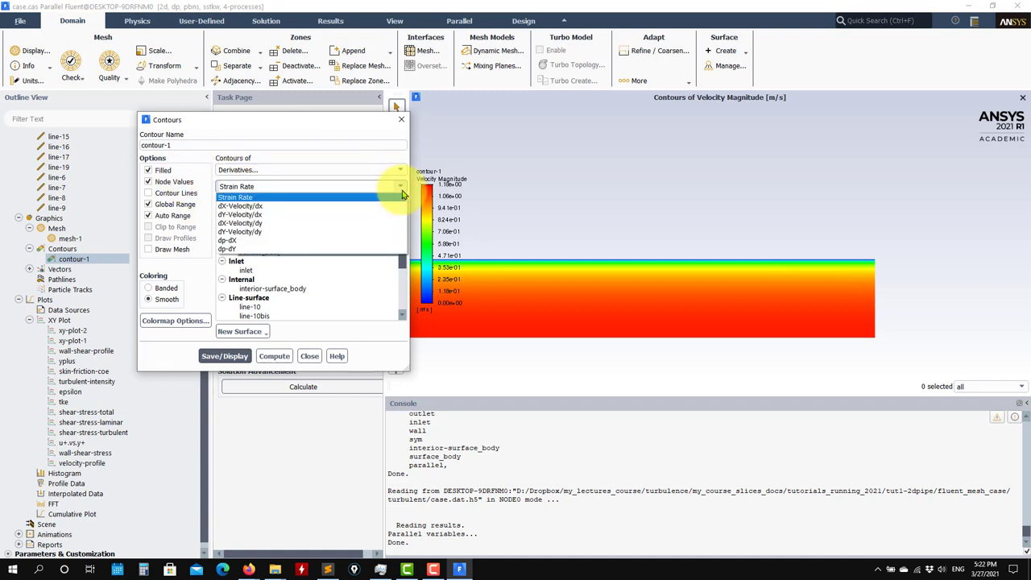
pyautogui.click(274, 198)
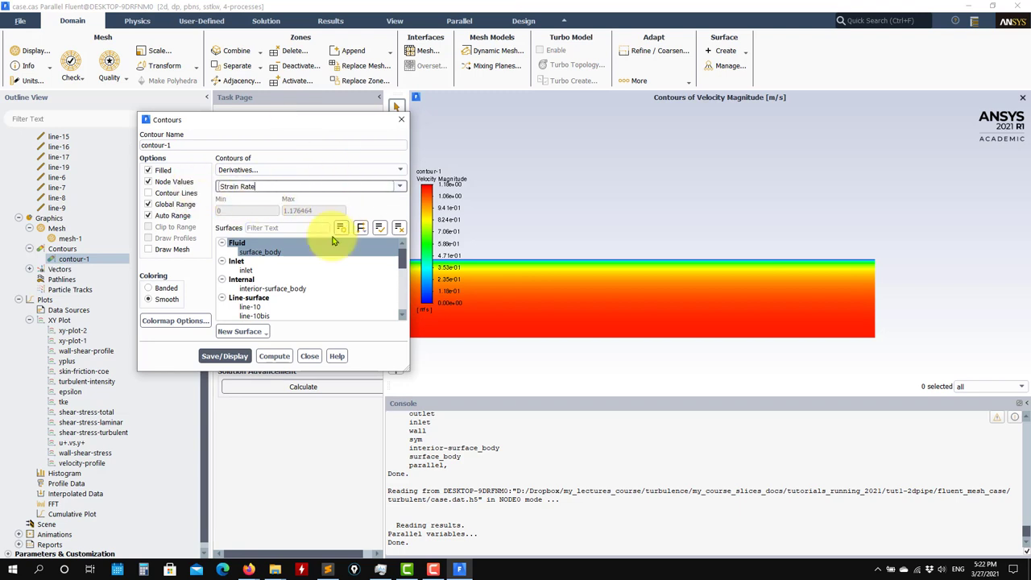
pyautogui.click(309, 355)
pyautogui.scroll(-1, 121, 332)
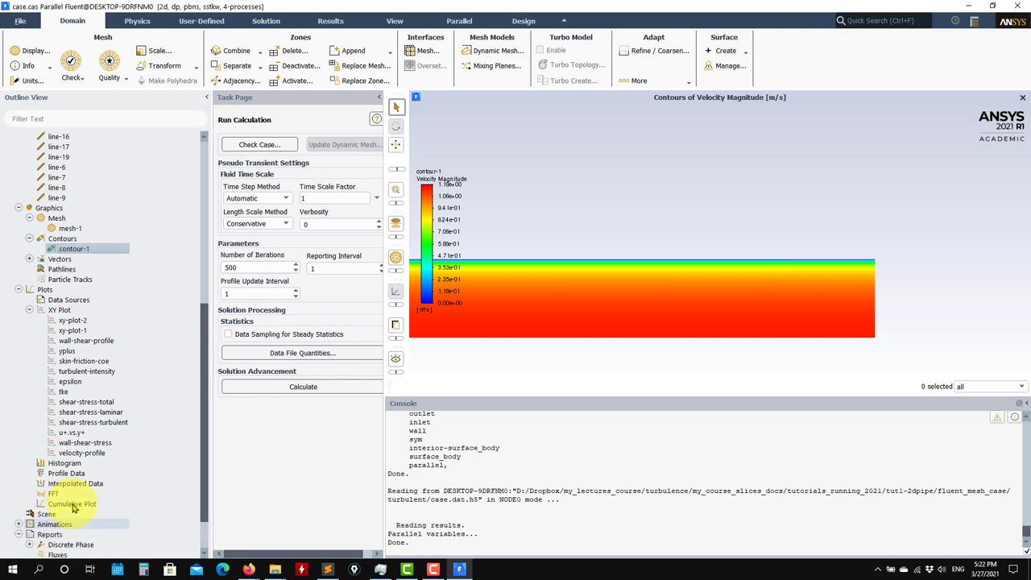
# - Compute the mass flow rate flux report for inlet and outlet, net 9.24e-08 kg/s
pyautogui.click(19, 535)
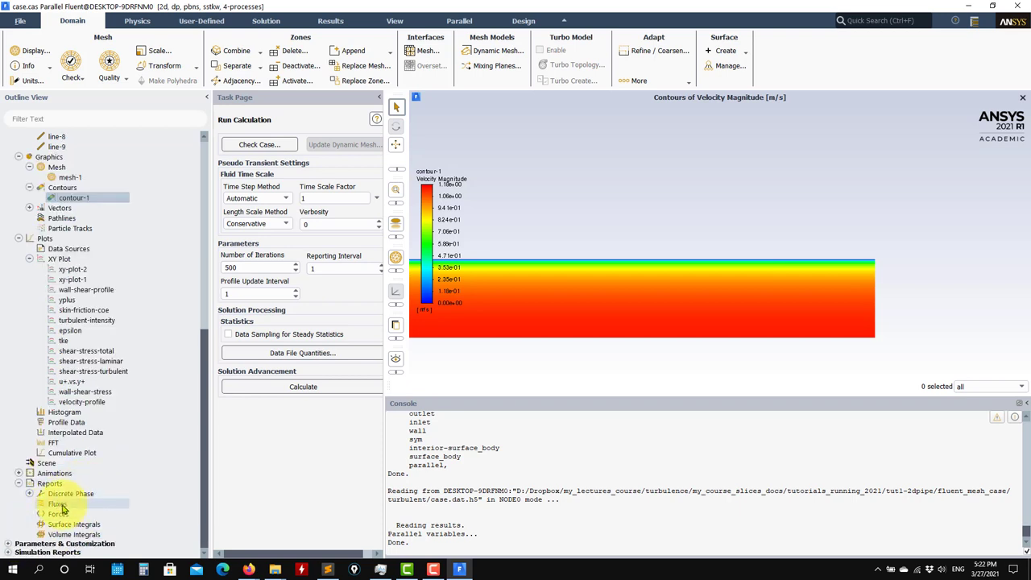
pyautogui.doubleClick(60, 505)
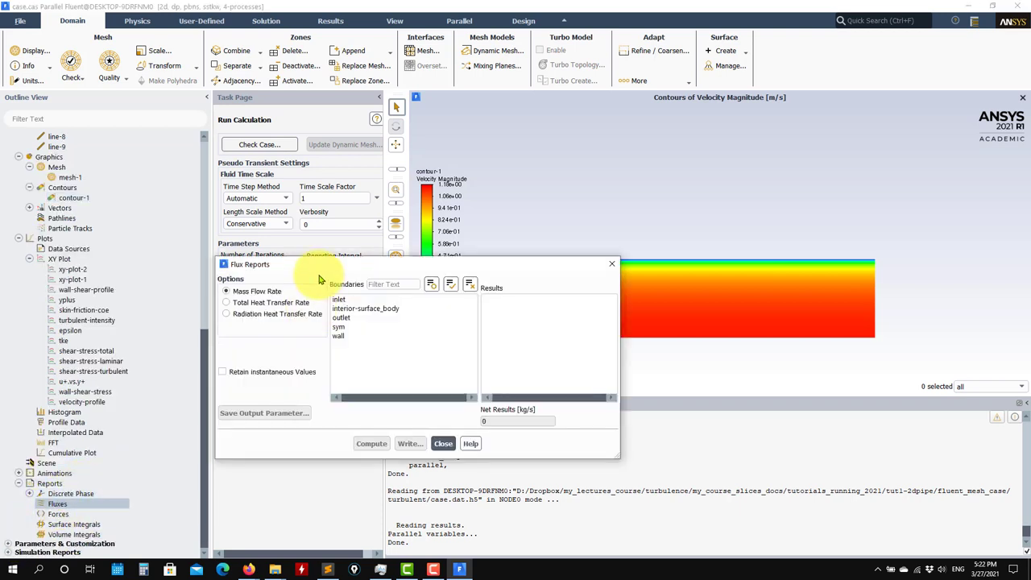
pyautogui.moveTo(339, 269); pyautogui.dragTo(148, 113)
pyautogui.click(151, 143)
pyautogui.click(153, 161)
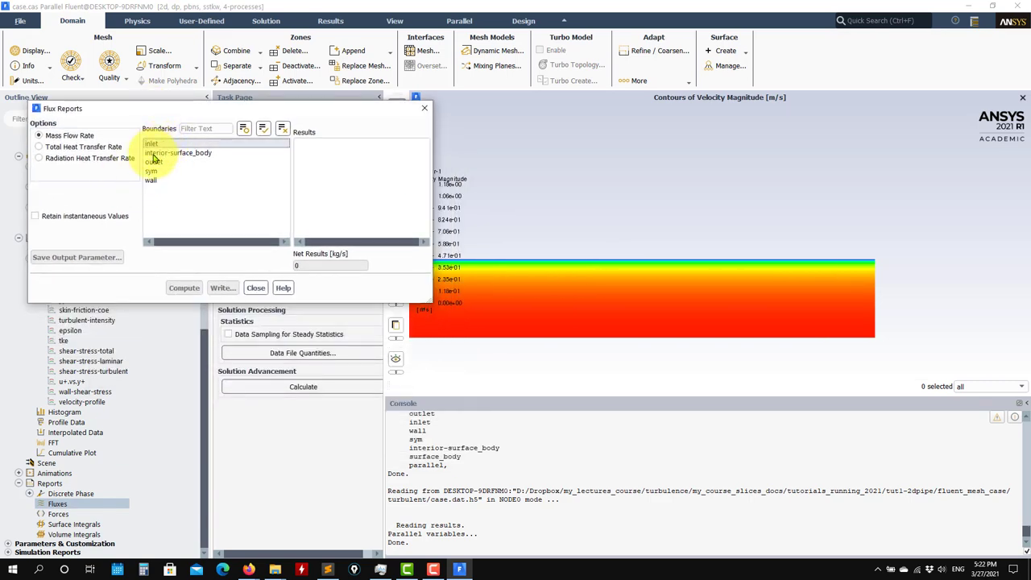
pyautogui.click(192, 288)
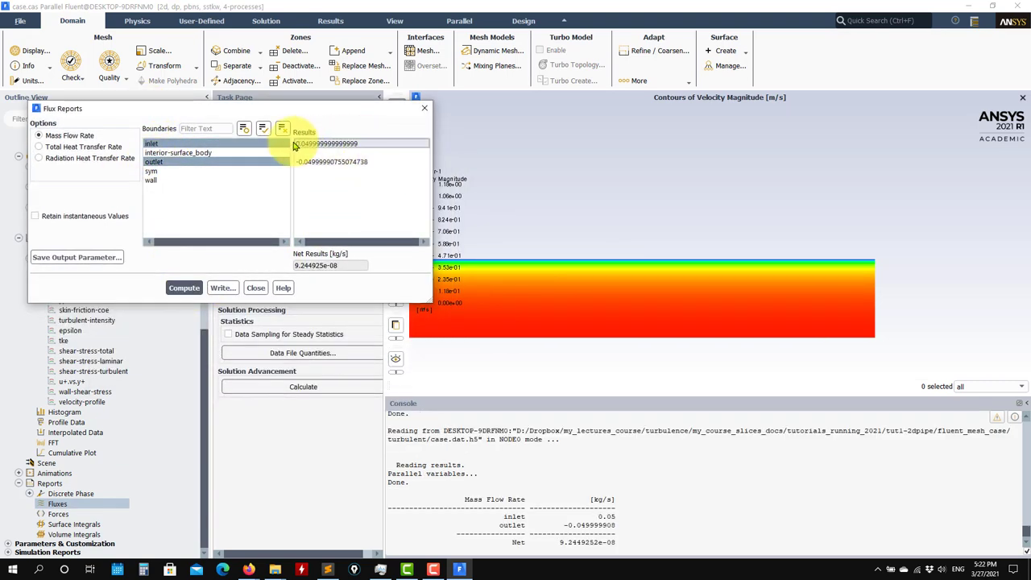
pyautogui.tripleClick(344, 265)
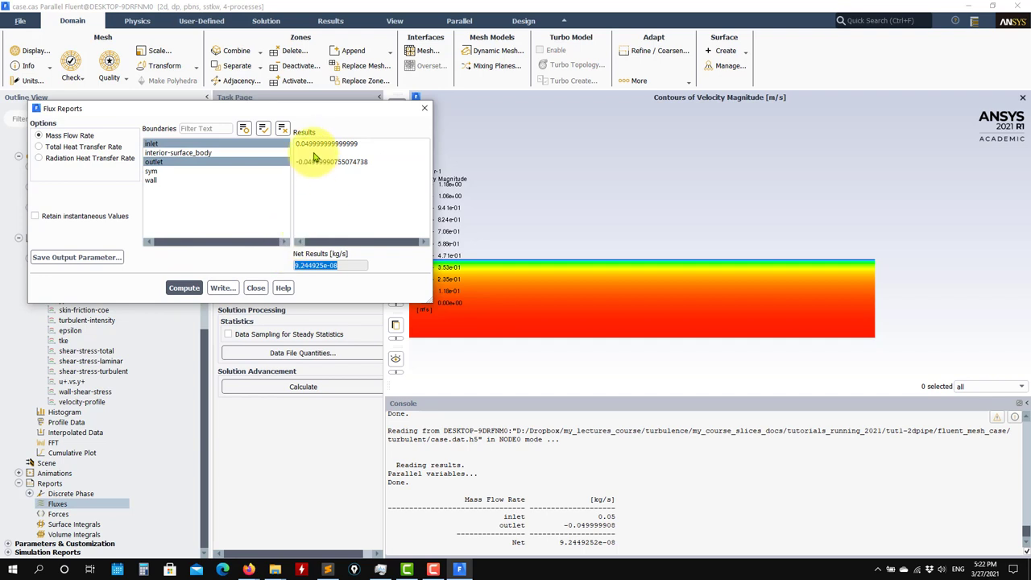
pyautogui.click(258, 288)
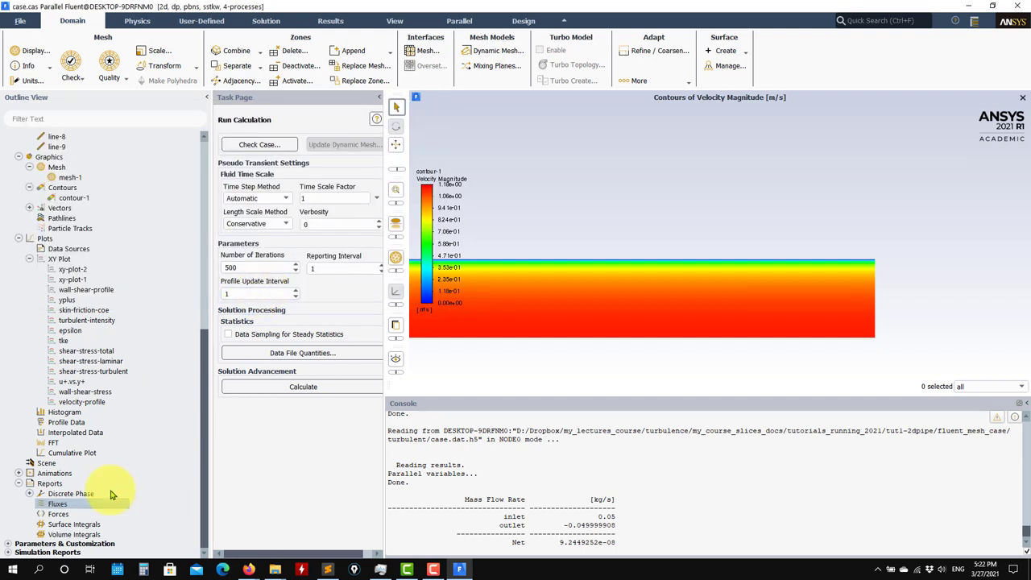
# - Select the wall zone in Force Reports, then close the dialog
pyautogui.doubleClick(58, 516)
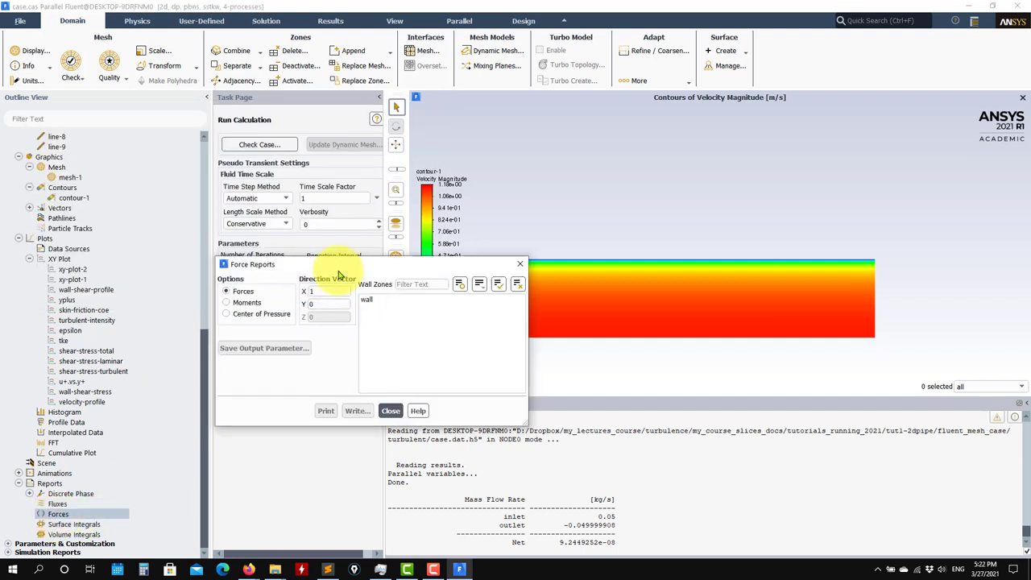
pyautogui.moveTo(333, 238); pyautogui.dragTo(301, 129)
pyautogui.click(339, 164)
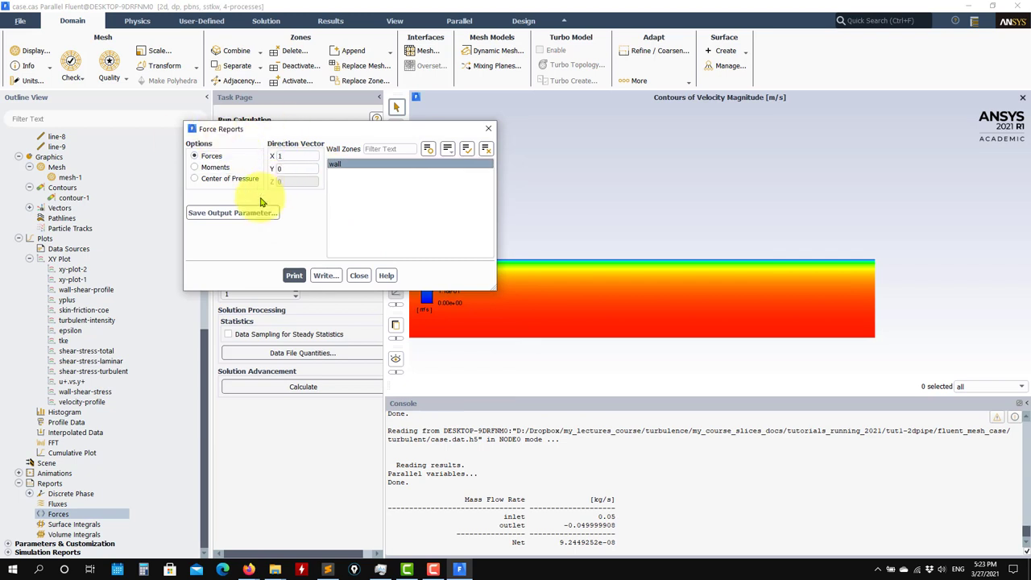
pyautogui.click(359, 276)
pyautogui.doubleClick(85, 528)
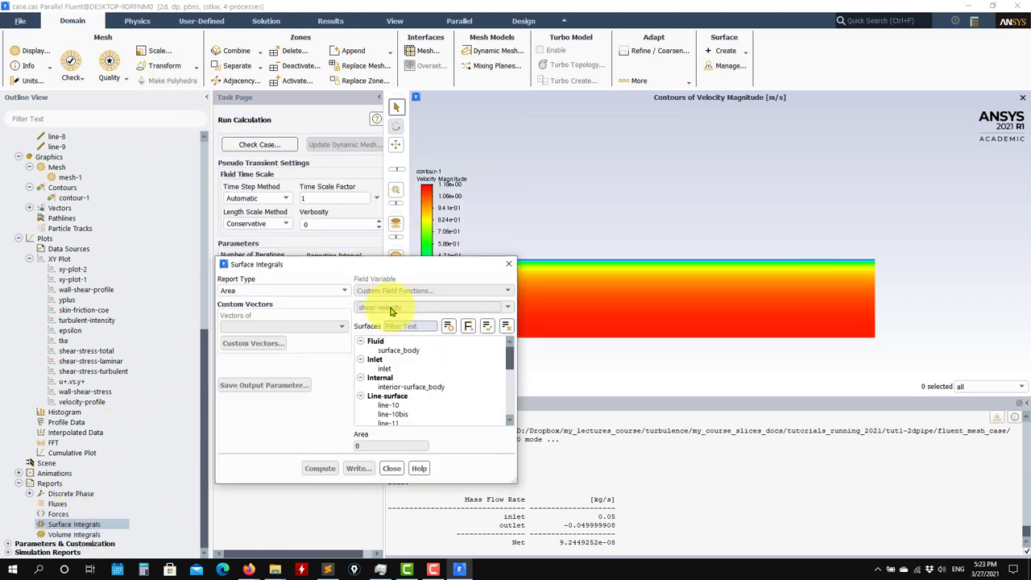
pyautogui.moveTo(363, 257); pyautogui.dragTo(298, 69)
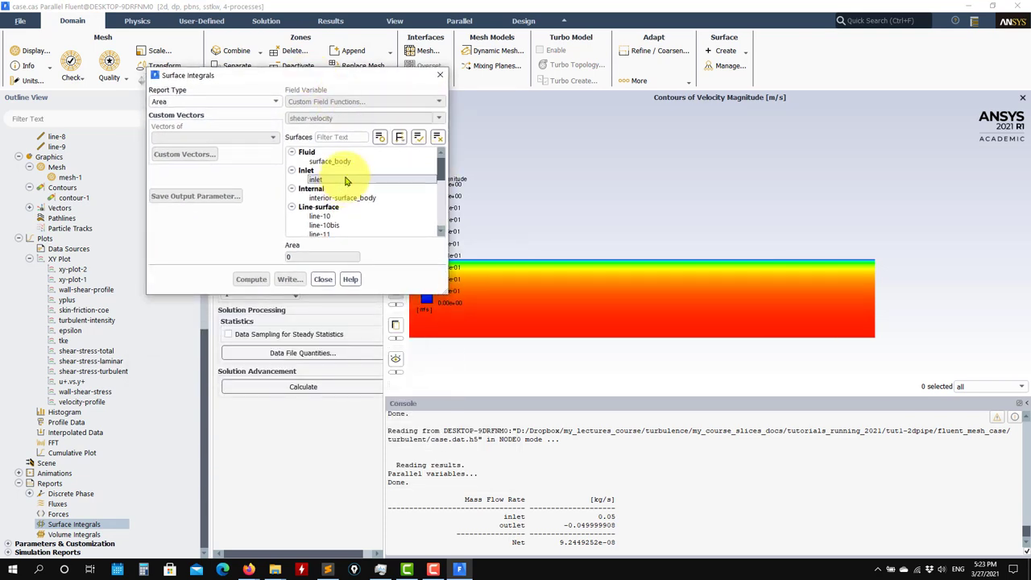
pyautogui.click(342, 181)
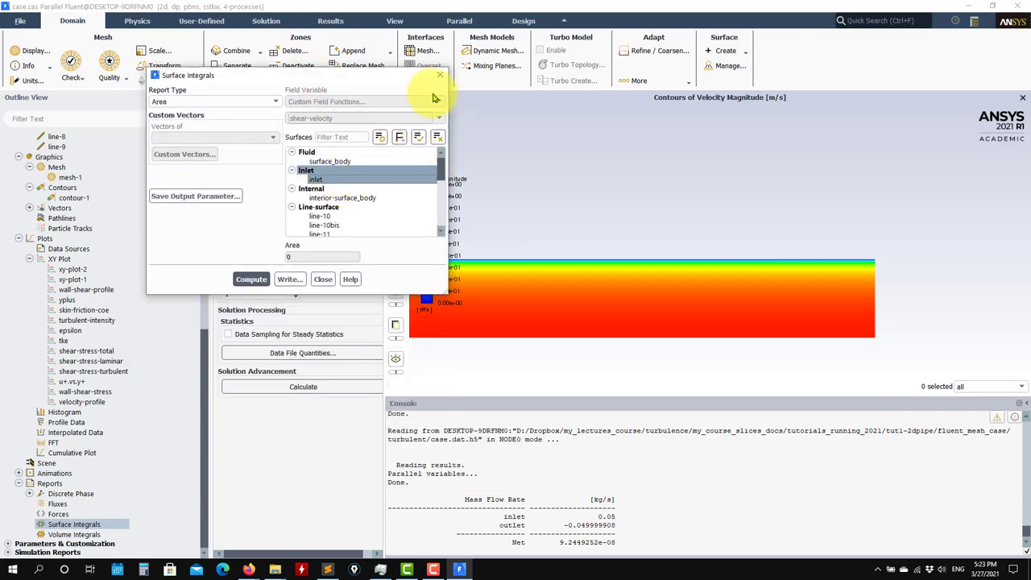
pyautogui.click(270, 103)
pyautogui.scroll(-3, 211, 153)
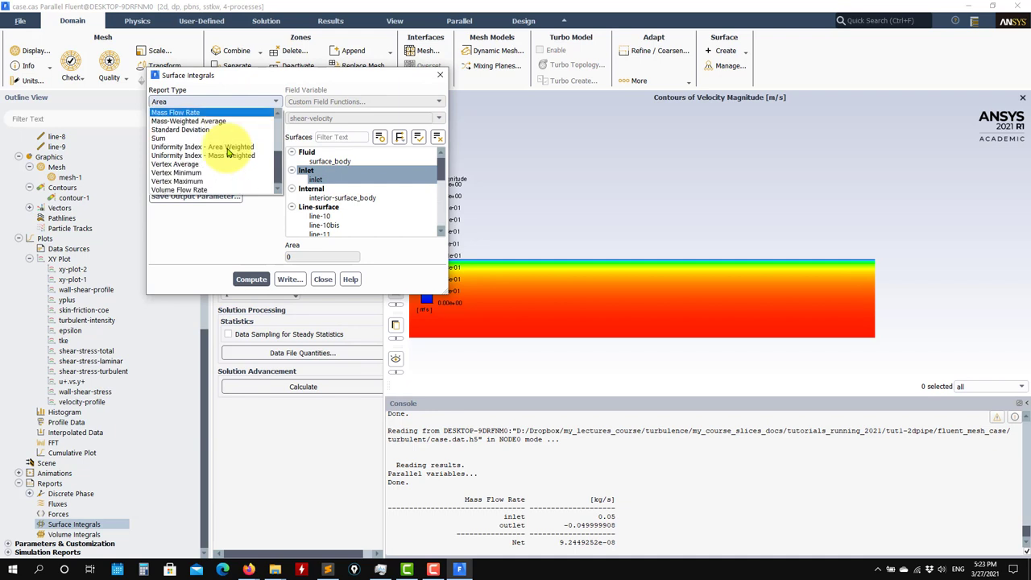
pyautogui.click(177, 138)
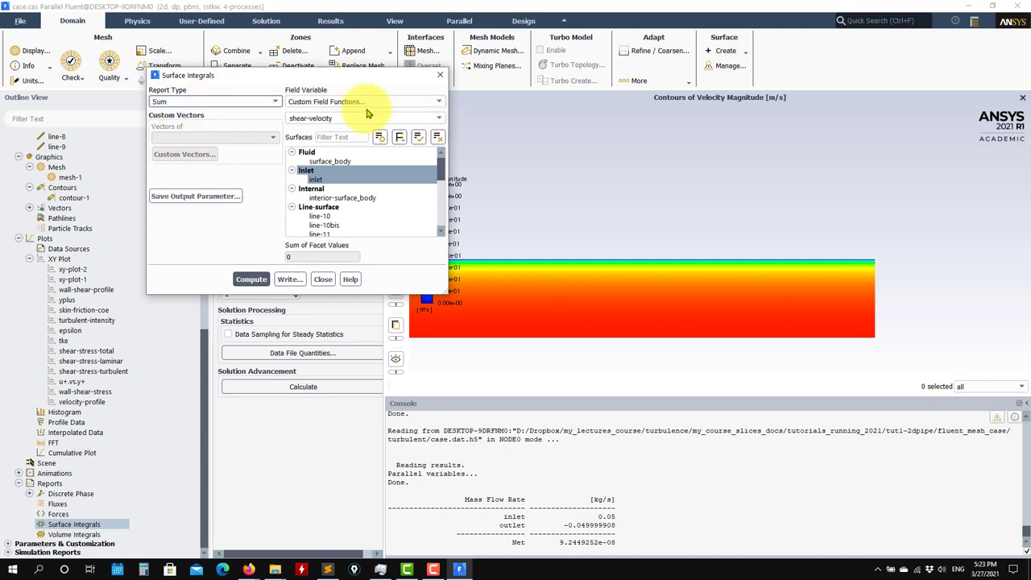
pyautogui.click(373, 103)
pyautogui.click(341, 74)
pyautogui.click(386, 101)
pyautogui.click(302, 113)
pyautogui.click(668, 351)
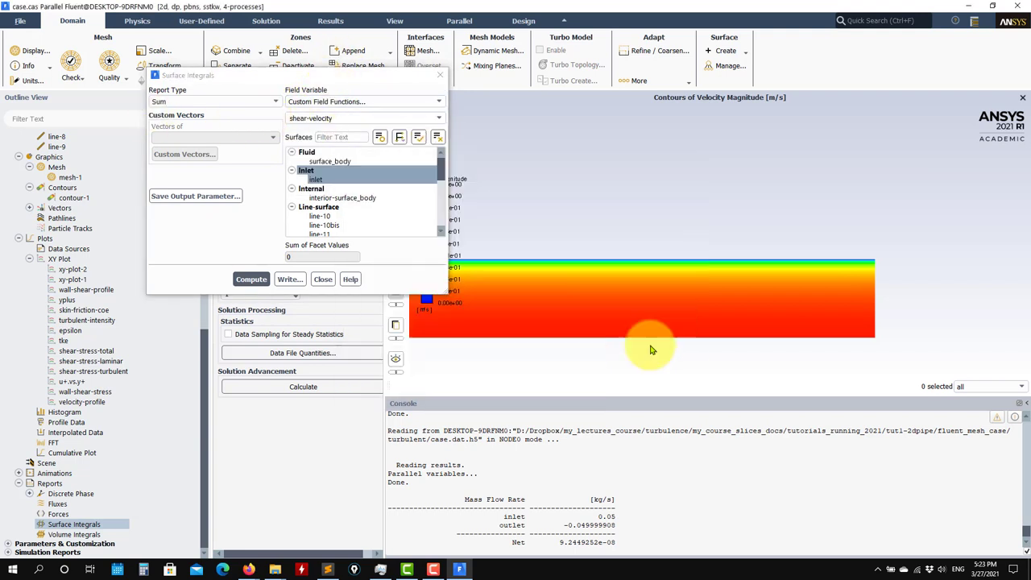
pyautogui.click(218, 102)
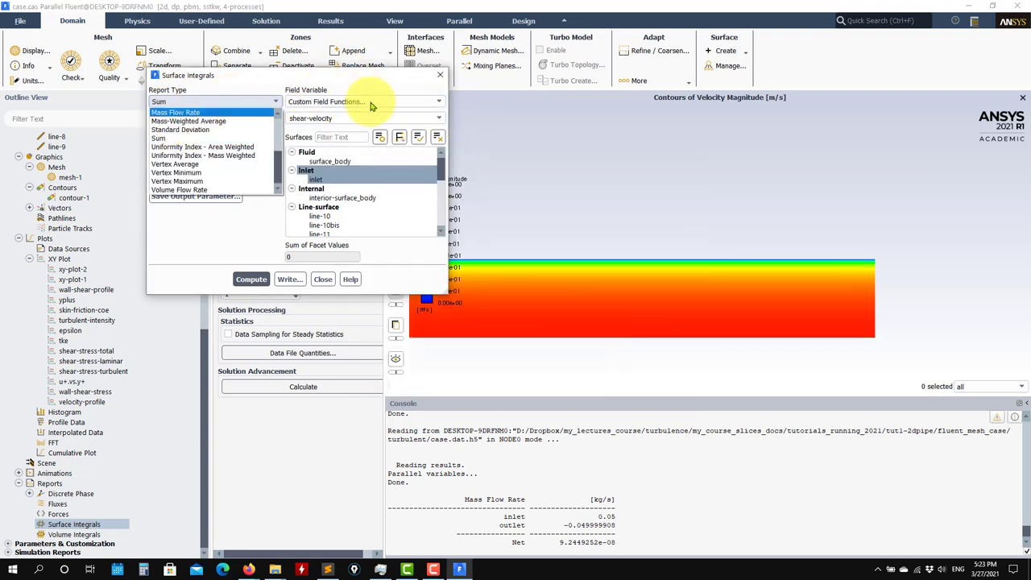
pyautogui.click(364, 101)
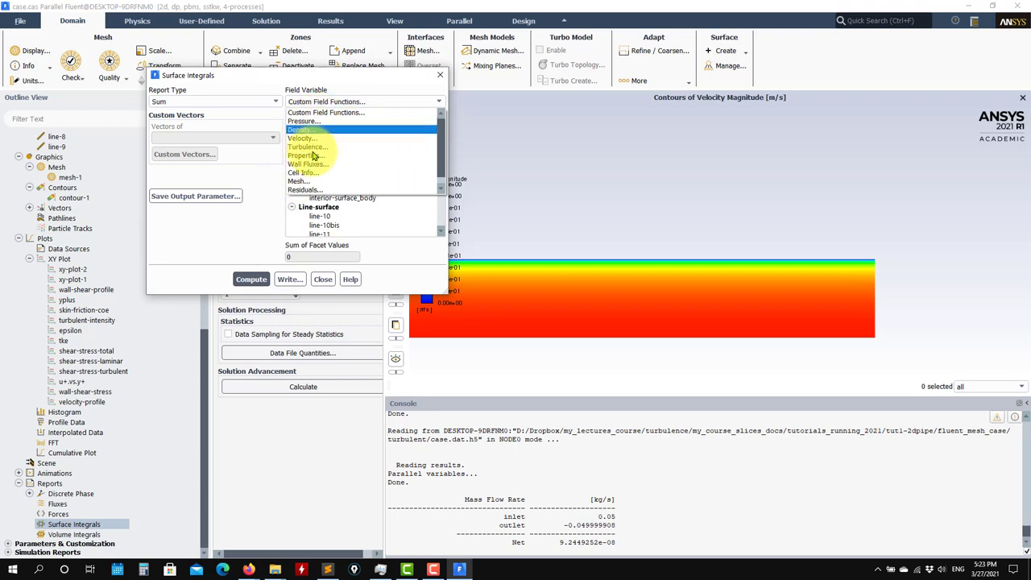
pyautogui.click(322, 113)
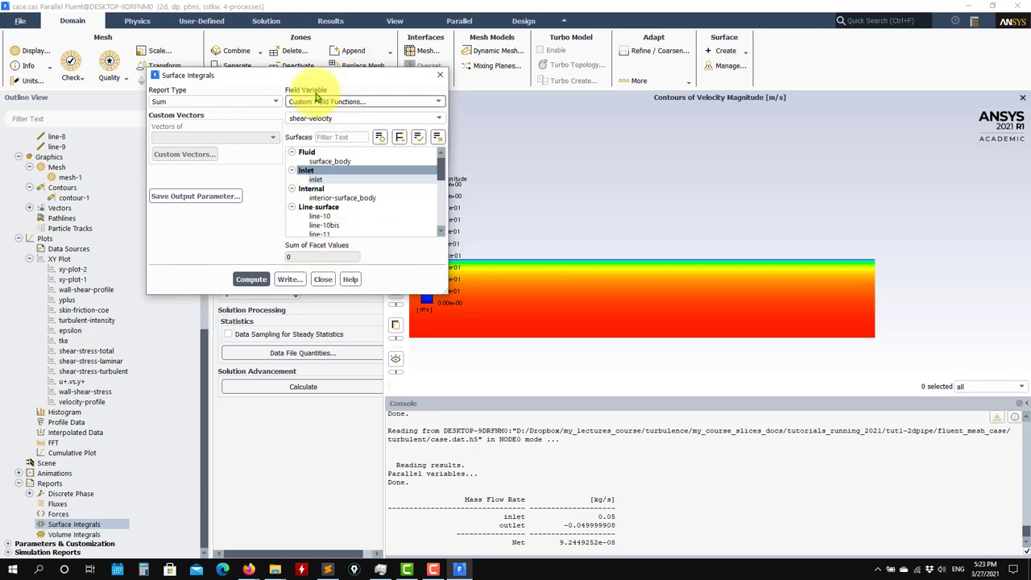
pyautogui.click(322, 280)
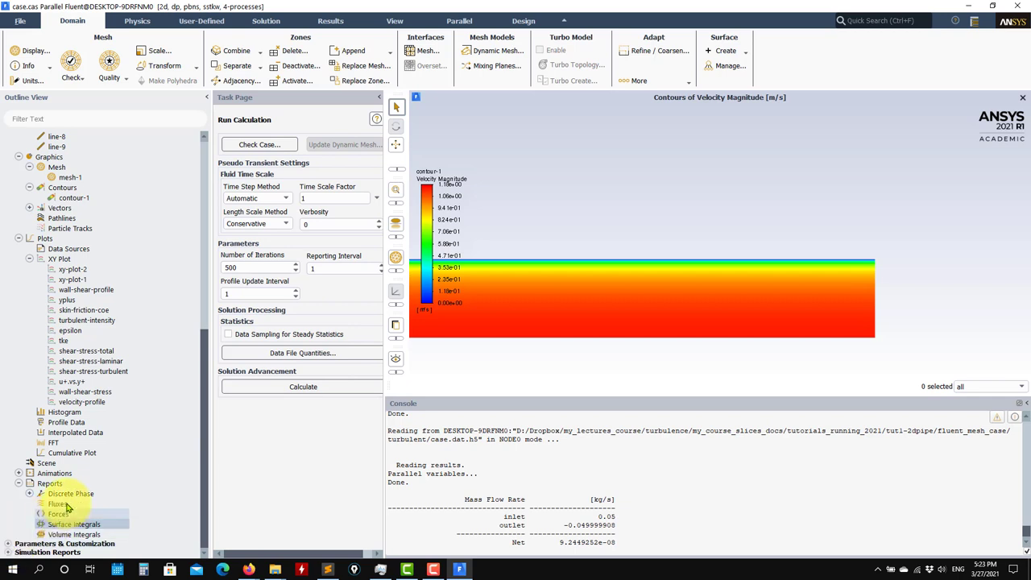
# - Expand Parameters & Customization in the outline to list the custom field functions, shear-velocity through shear-stress-total
pyautogui.click(8, 553)
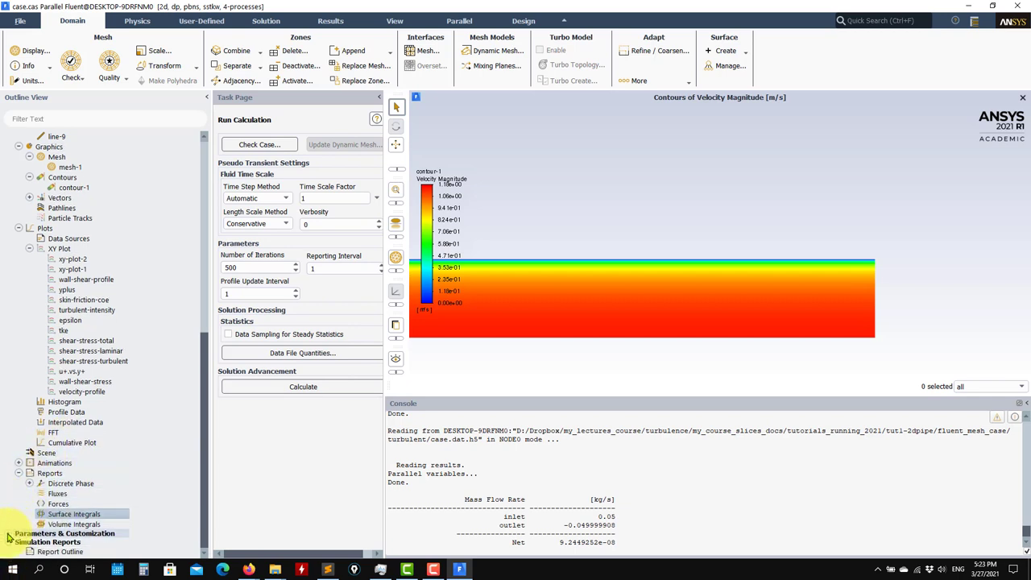
pyautogui.click(8, 536)
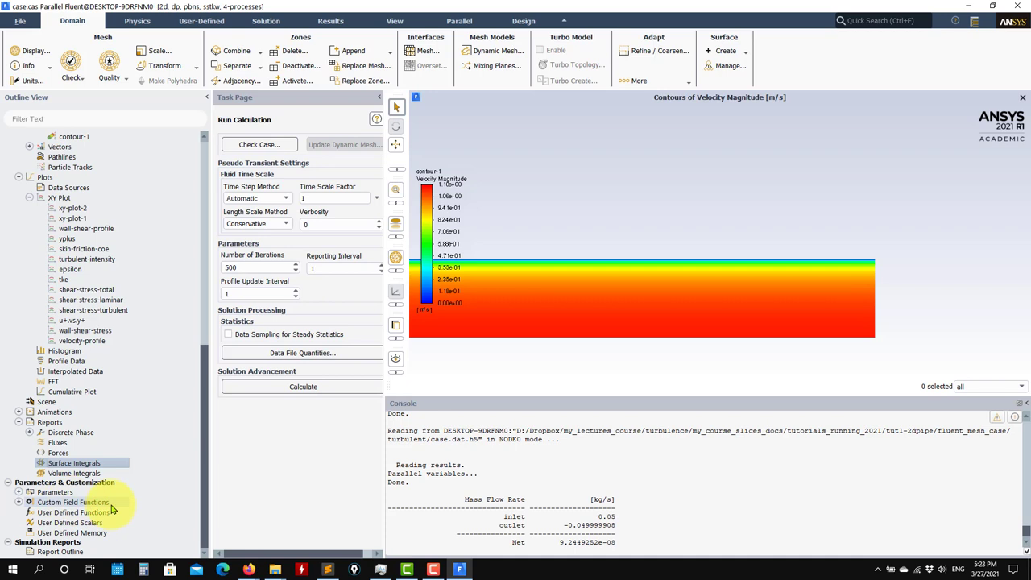
pyautogui.click(19, 502)
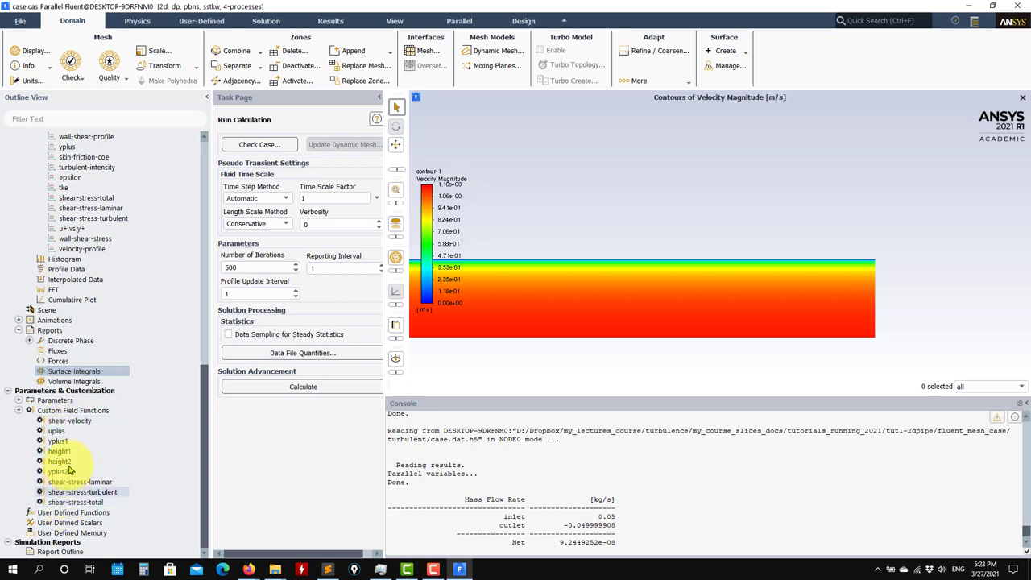
# - Open the Manage dialog for the Custom Field Functions group
pyautogui.click(72, 413)
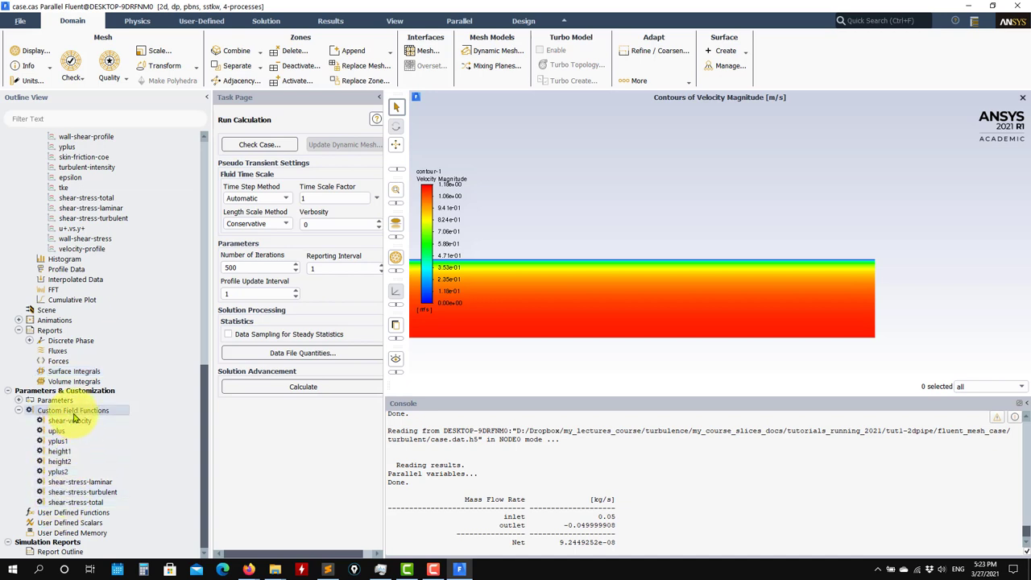
pyautogui.rightClick(75, 413)
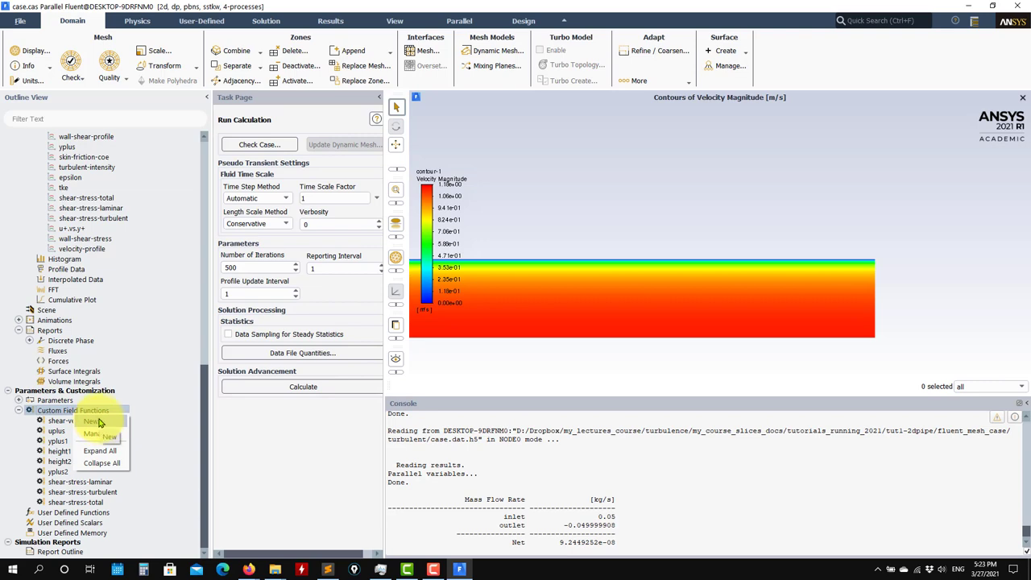
pyautogui.click(99, 434)
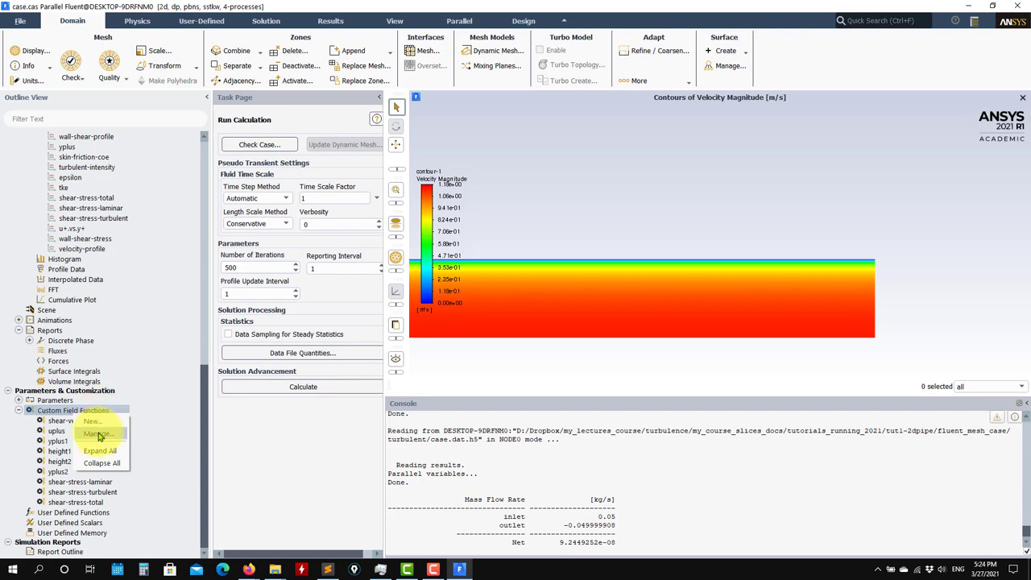
# - Inspect the height1, height2, shear-velocity and yplus2 definitions in Field Function Definitions
pyautogui.moveTo(325, 267); pyautogui.dragTo(172, 65)
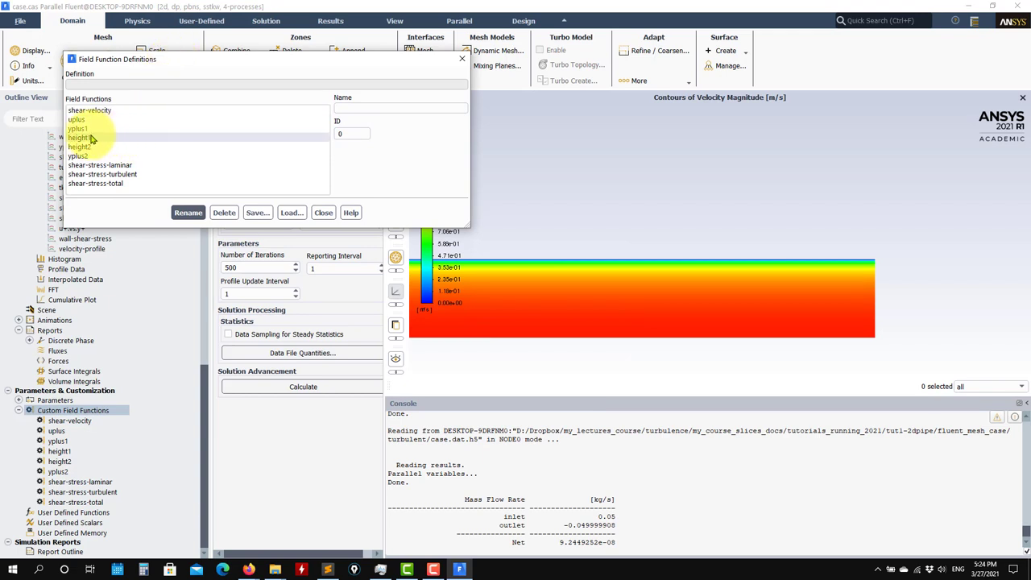
pyautogui.click(99, 135)
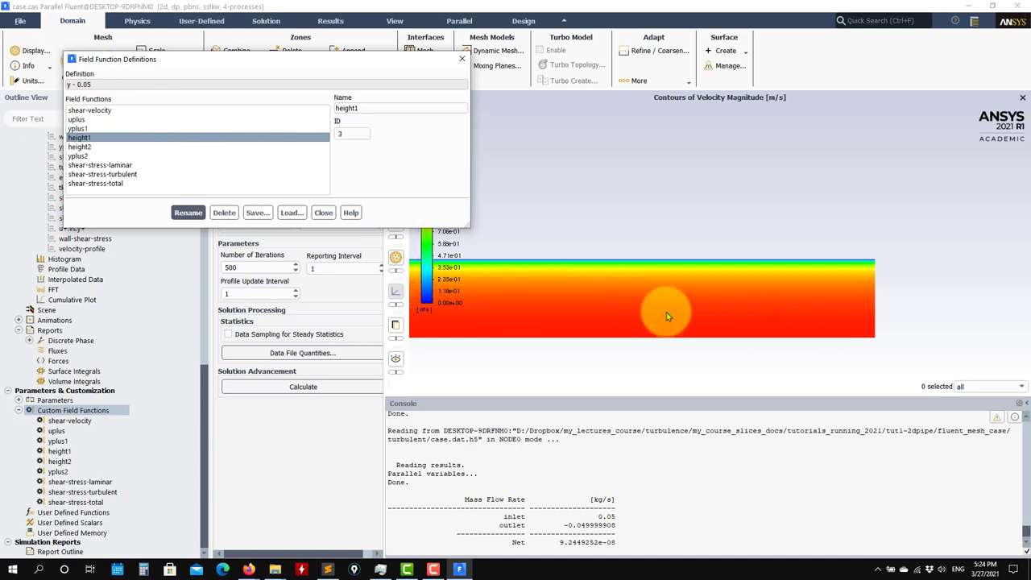
pyautogui.click(81, 148)
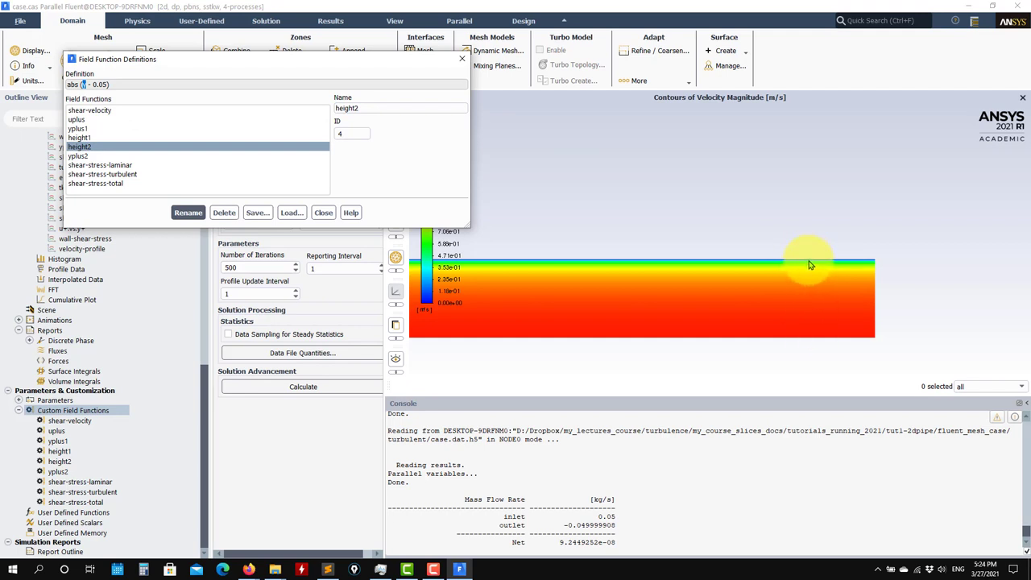
pyautogui.click(106, 149)
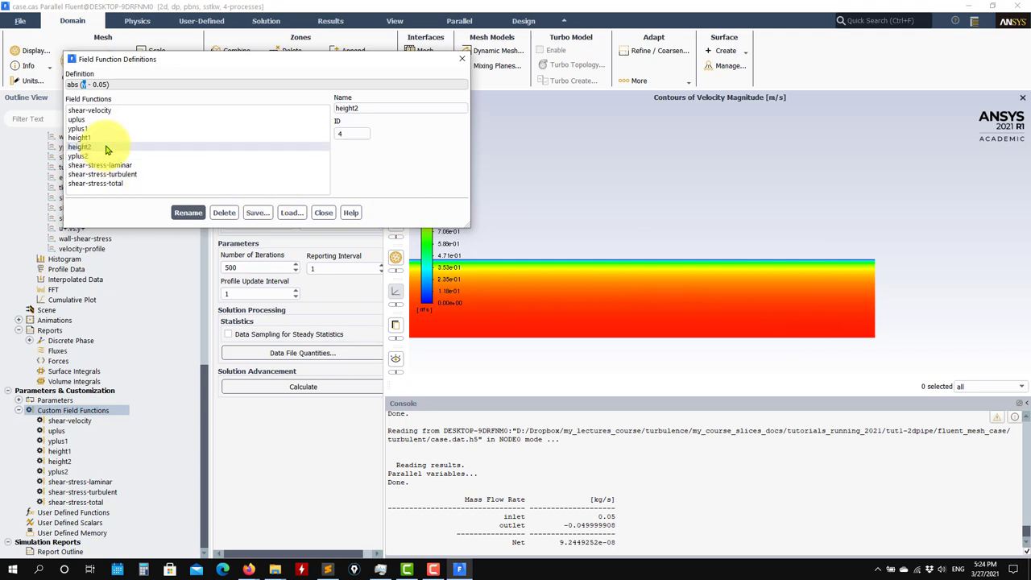
pyautogui.click(94, 110)
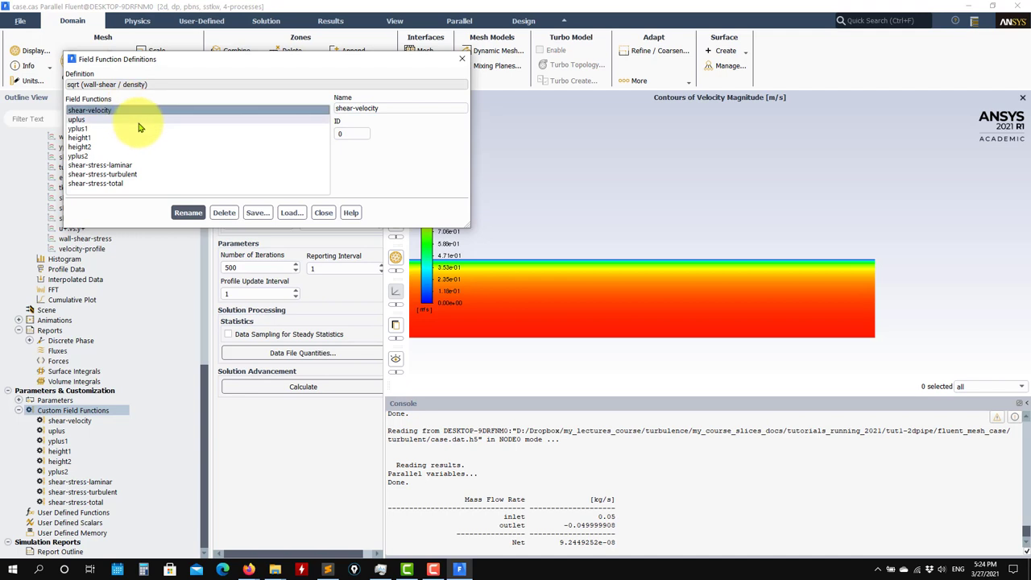
pyautogui.click(81, 156)
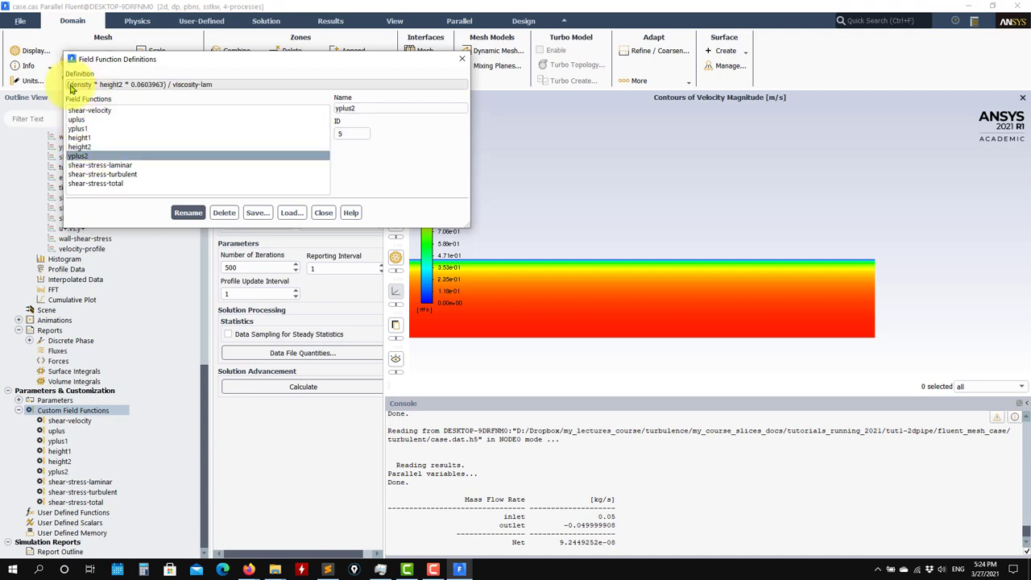
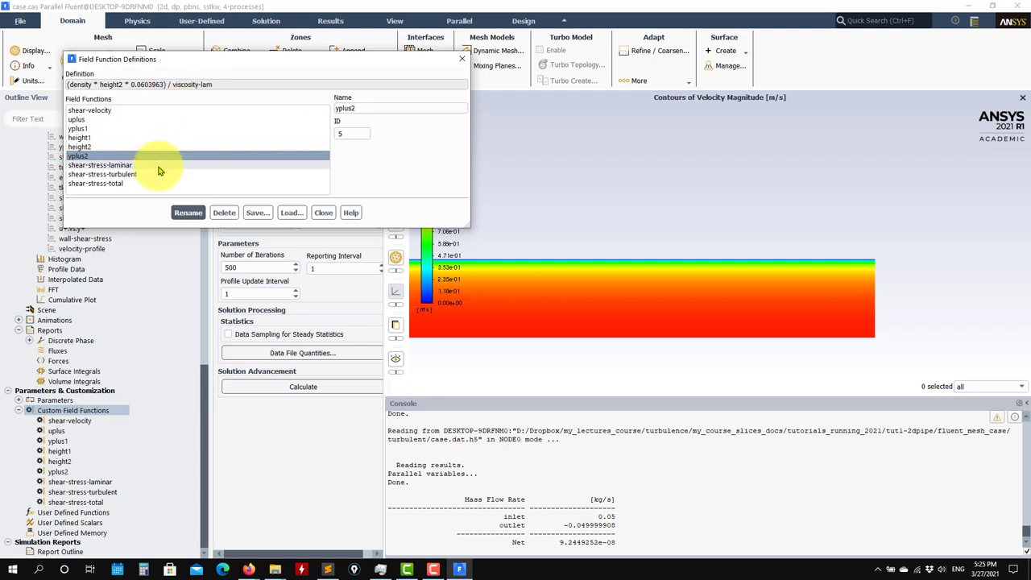
# - Inspect the uplus constant 0.0603963 and the shear-stress-laminar terms strain-rate-mag and viscosity-lam
pyautogui.click(77, 119)
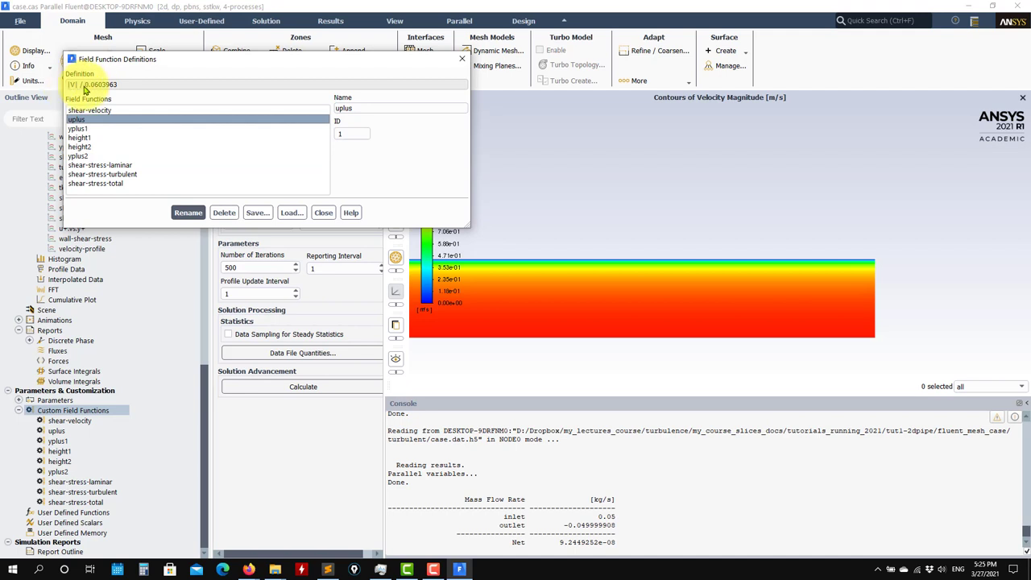
pyautogui.moveTo(86, 86); pyautogui.dragTo(171, 96)
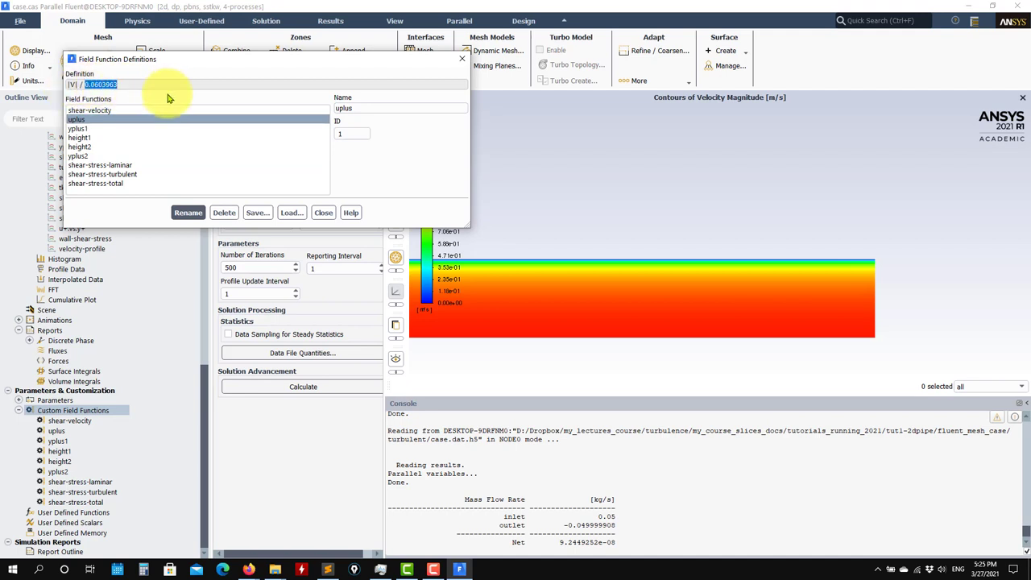
pyautogui.click(97, 166)
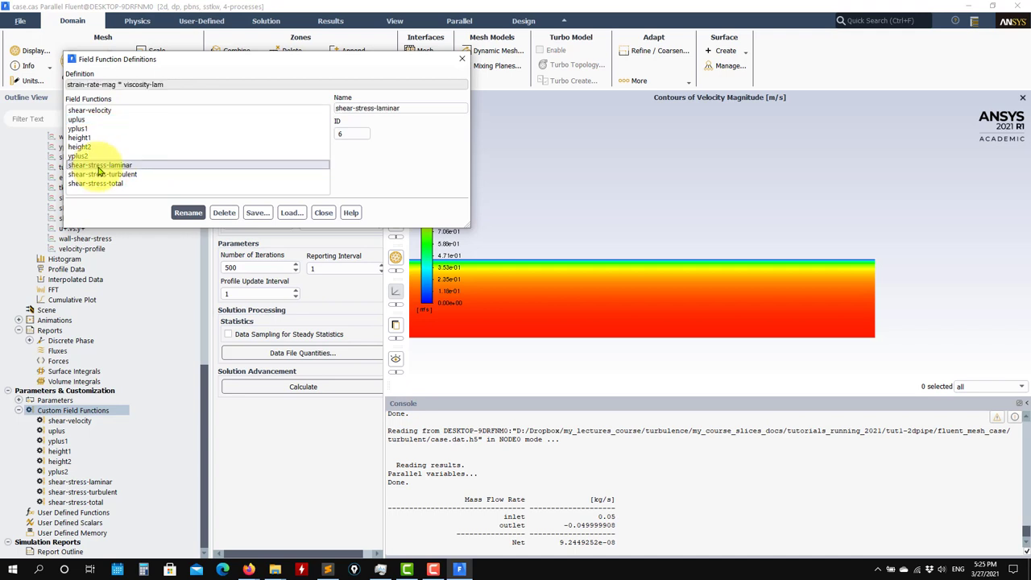
pyautogui.moveTo(117, 85); pyautogui.dragTo(63, 91)
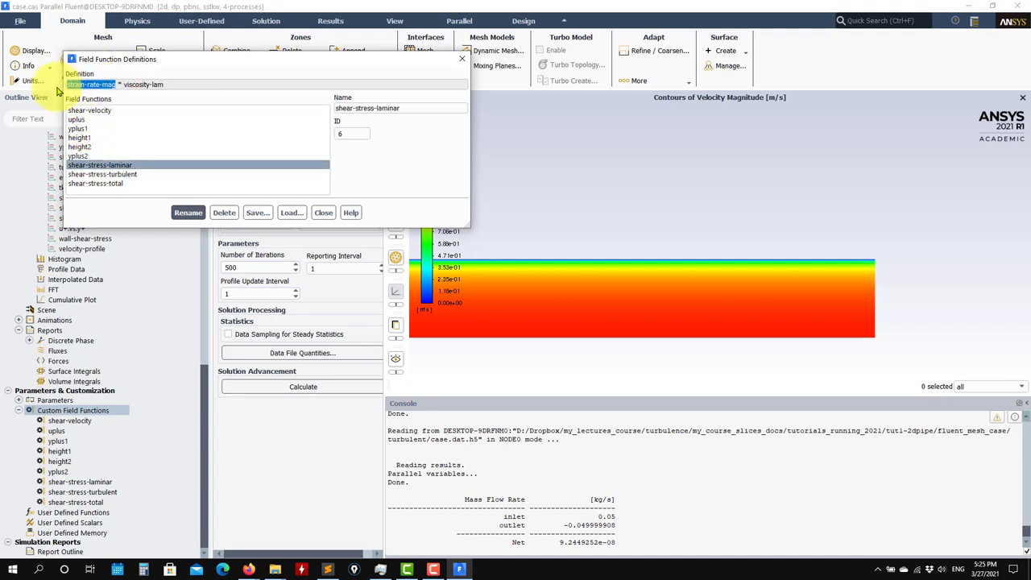
pyautogui.moveTo(126, 85); pyautogui.dragTo(223, 89)
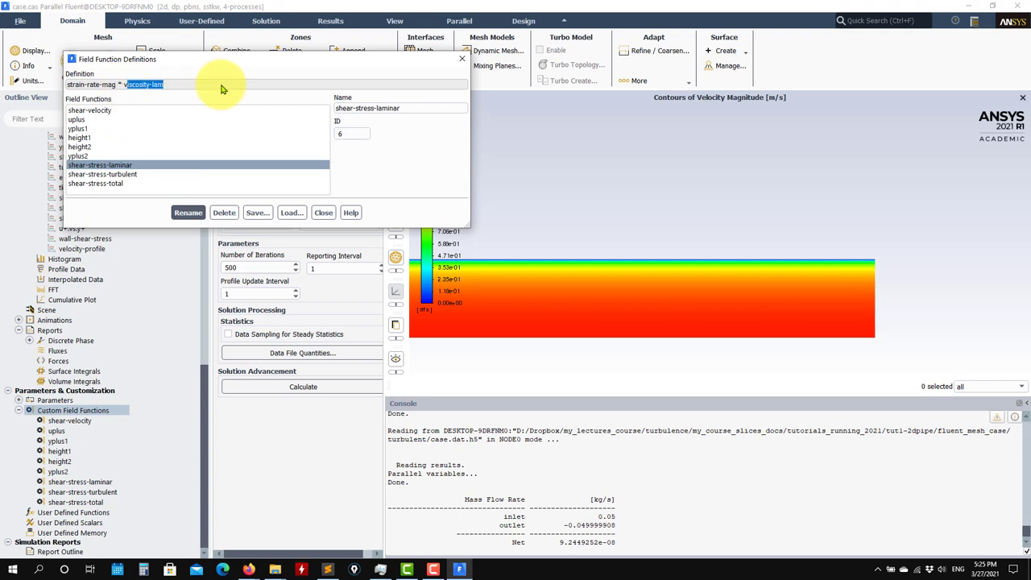
# - Review the shear-stress-turbulent, shear-stress-total and yplus2 definitions, then close Field Function Definitions
pyautogui.click(101, 176)
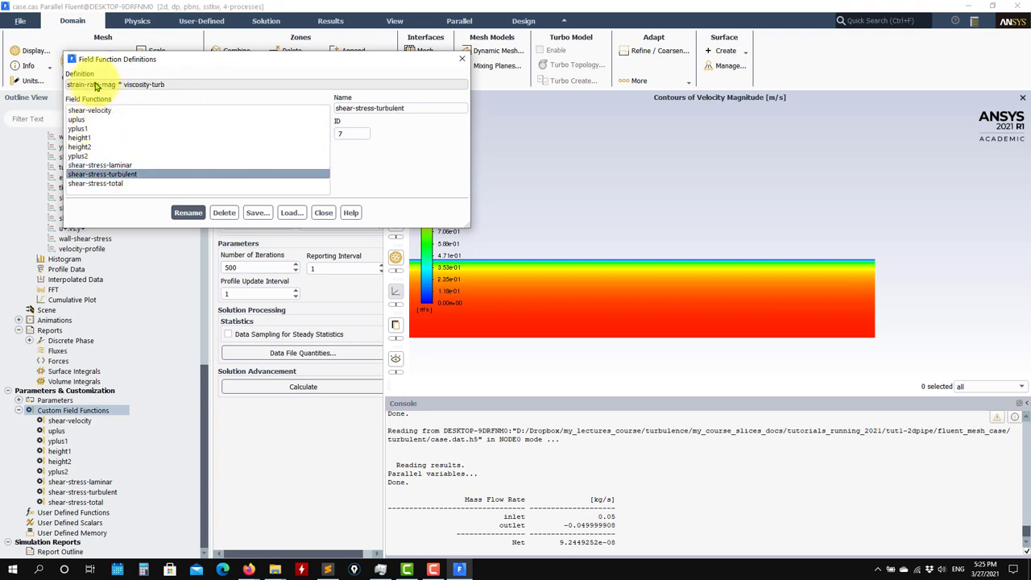
pyautogui.moveTo(122, 86); pyautogui.dragTo(218, 87)
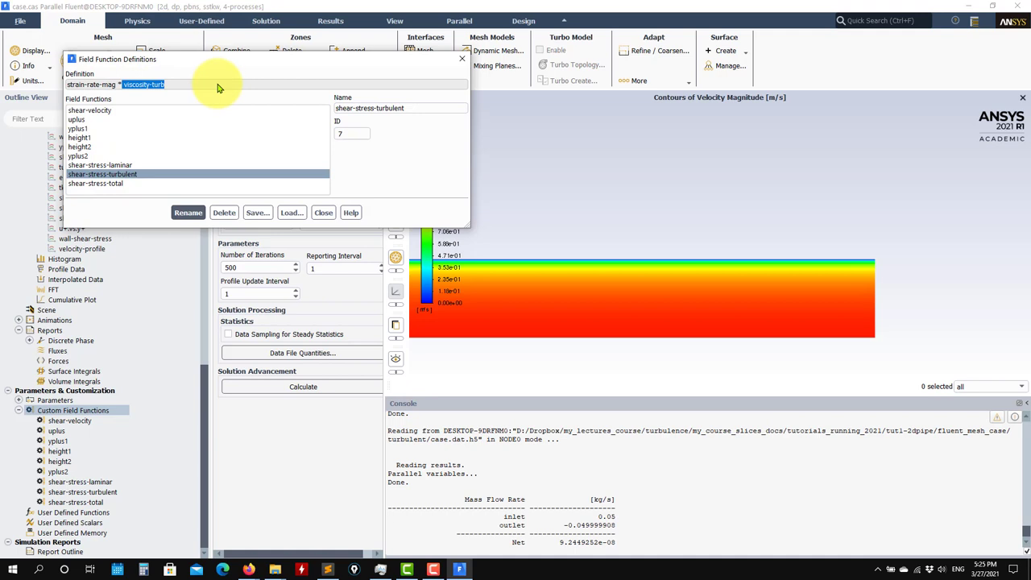
pyautogui.click(93, 184)
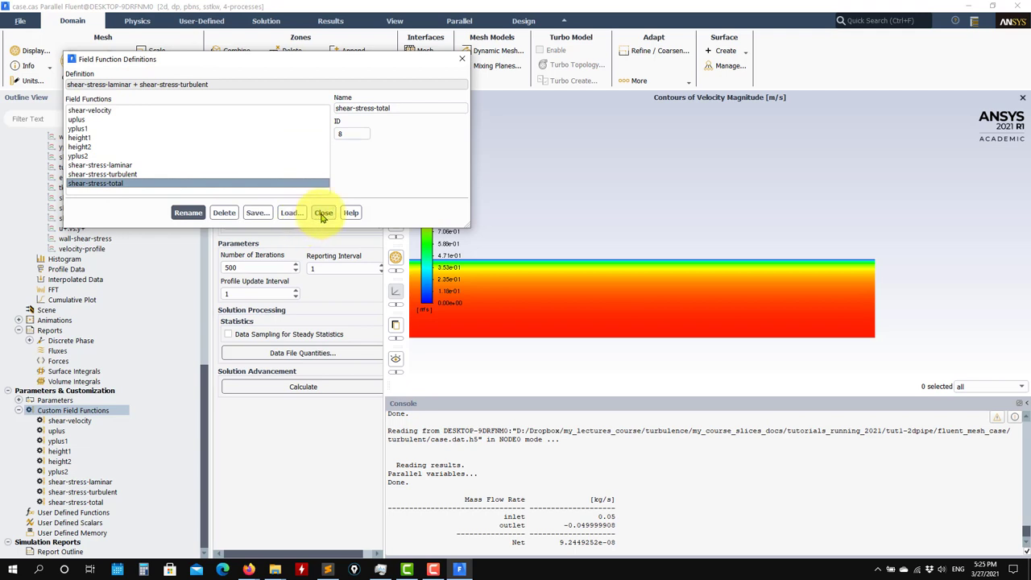
pyautogui.click(102, 157)
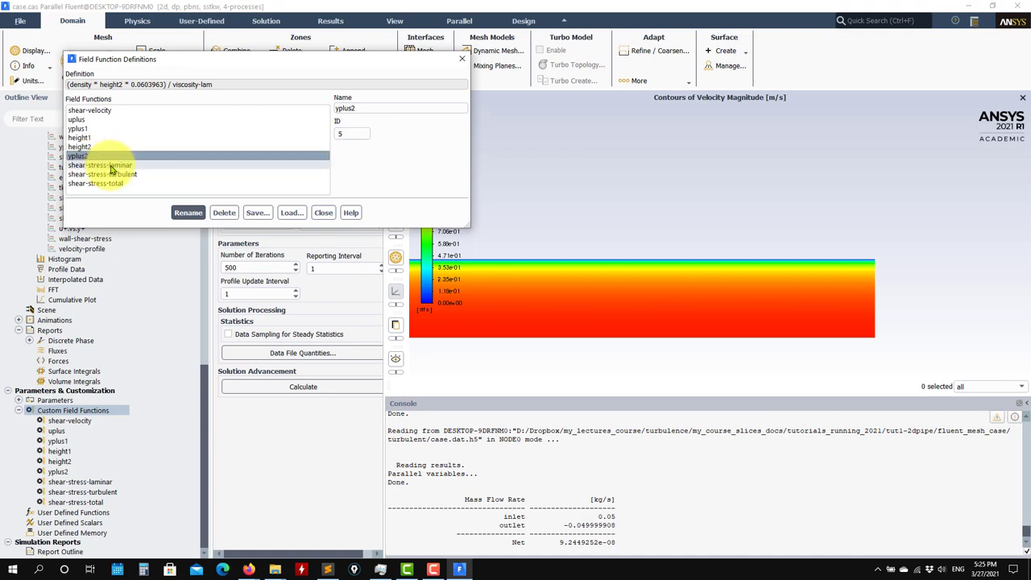
pyautogui.click(109, 166)
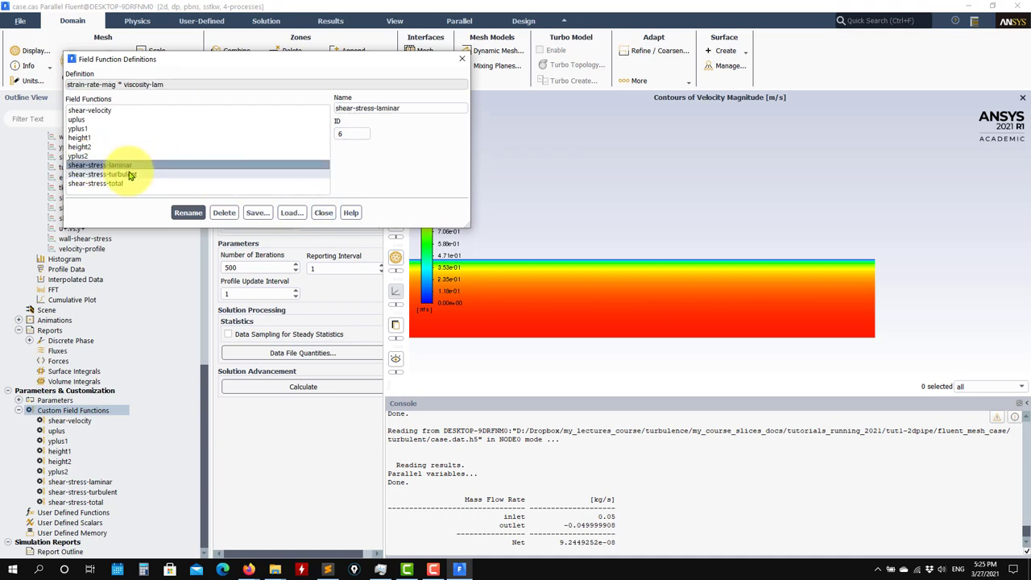
pyautogui.click(323, 212)
pyautogui.rightClick(55, 412)
# - Build a new custom field function expression strain-rate-mag * viscosity-lam
pyautogui.click(76, 422)
pyautogui.moveTo(364, 270); pyautogui.dragTo(189, 61)
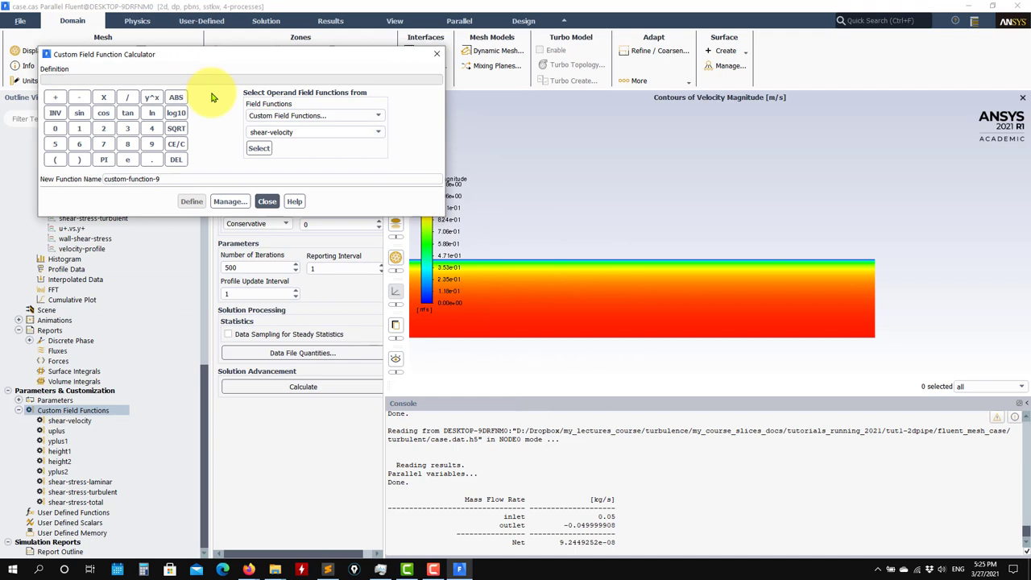
pyautogui.click(327, 120)
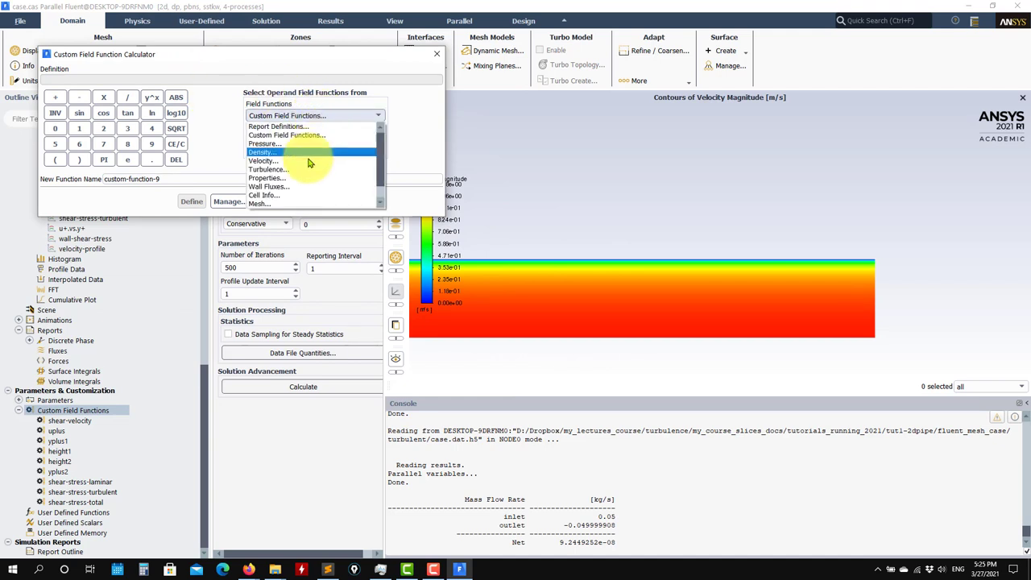
pyautogui.click(274, 205)
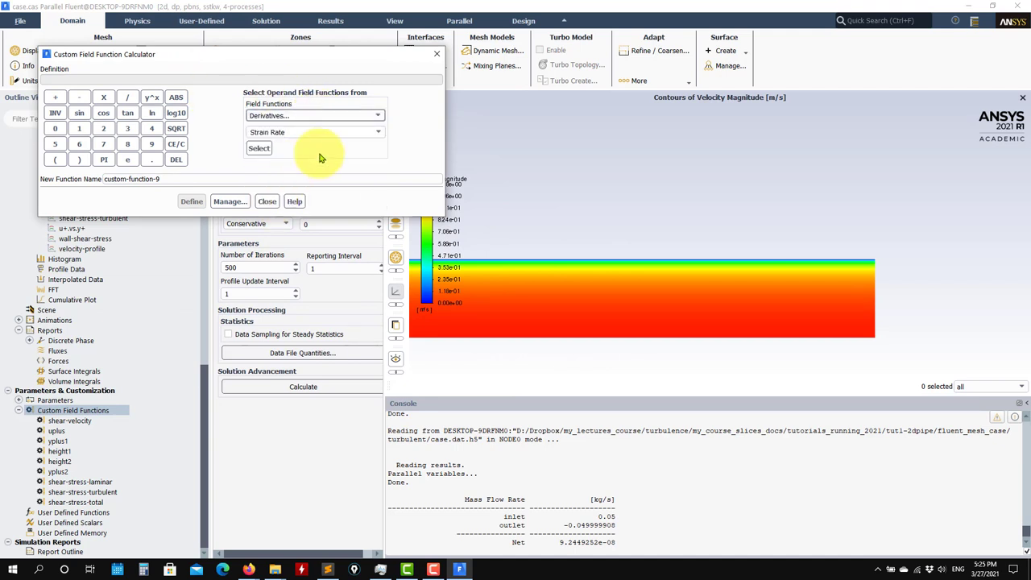
pyautogui.click(260, 149)
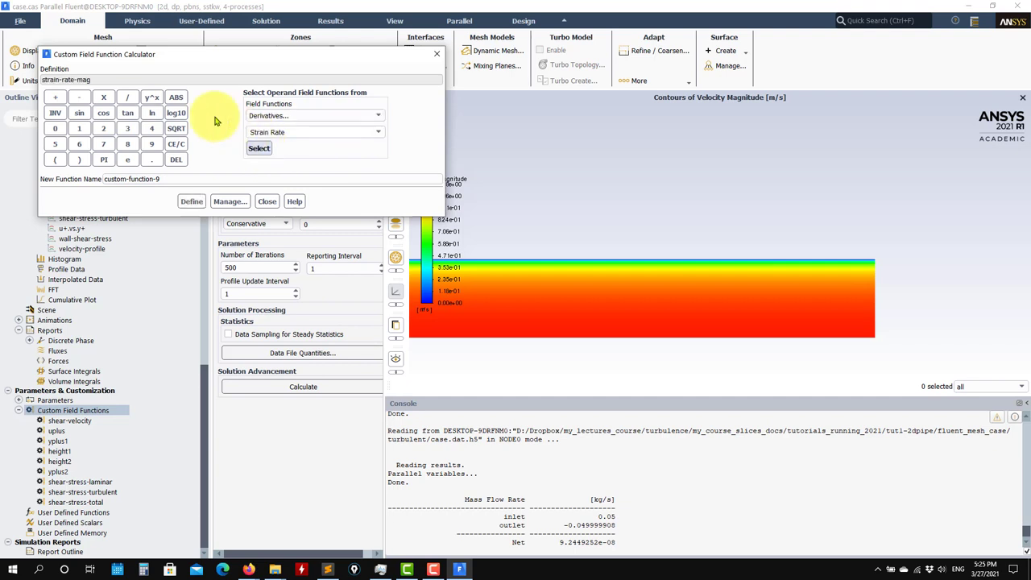
pyautogui.click(106, 99)
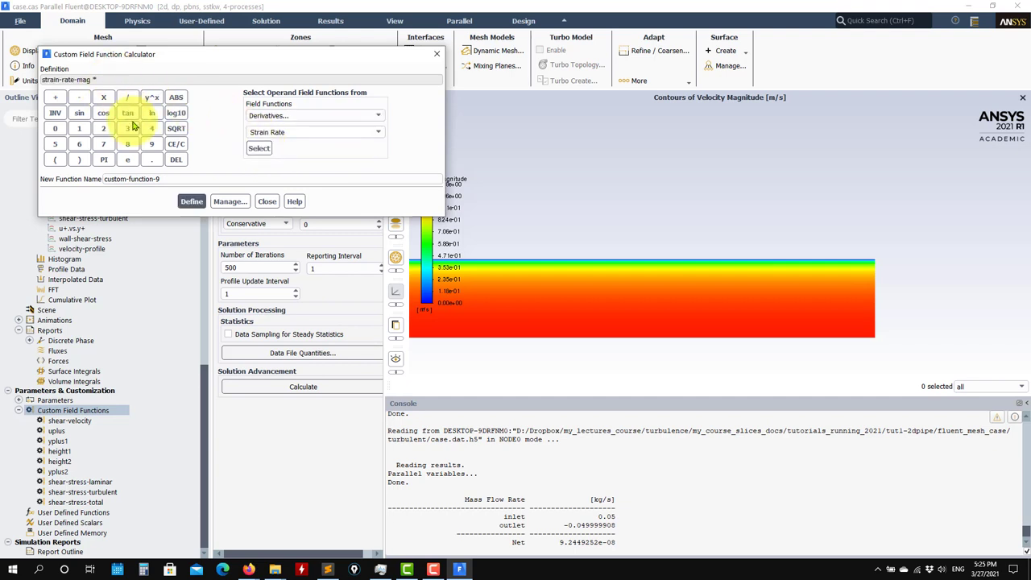
pyautogui.click(379, 117)
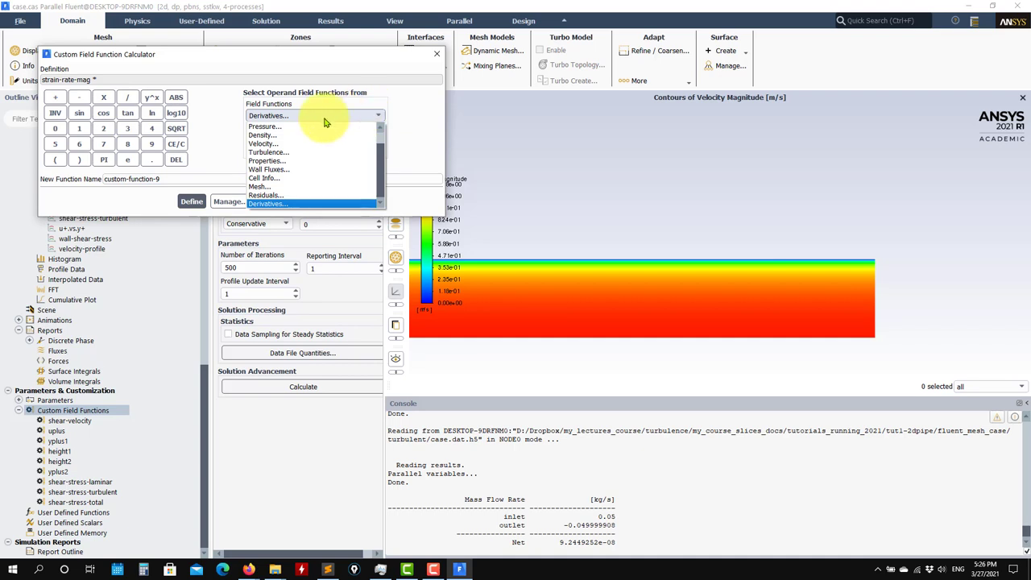
pyautogui.click(268, 161)
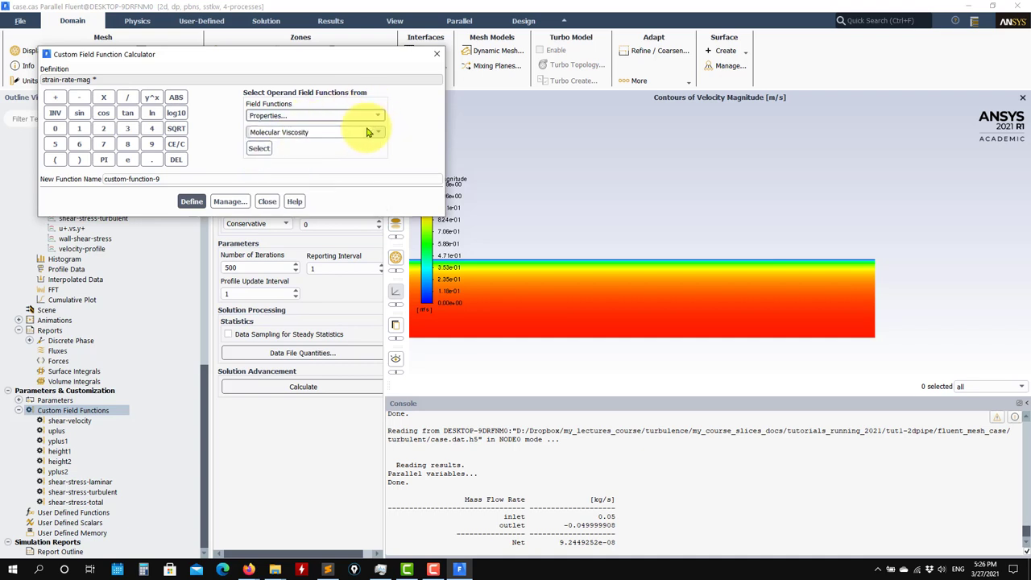
pyautogui.click(259, 148)
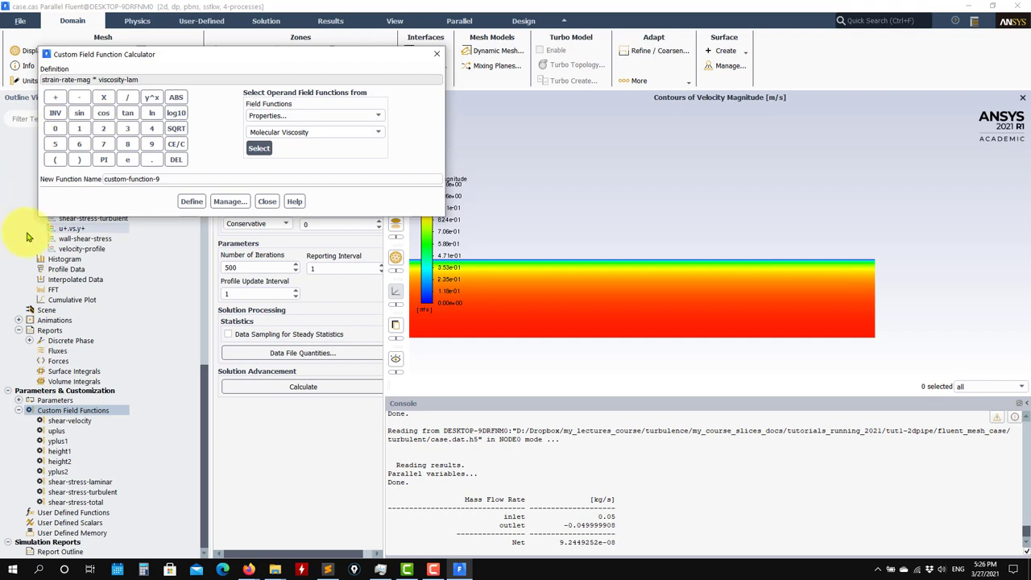
# - Name the new function test2 and define it
pyautogui.click(185, 181)
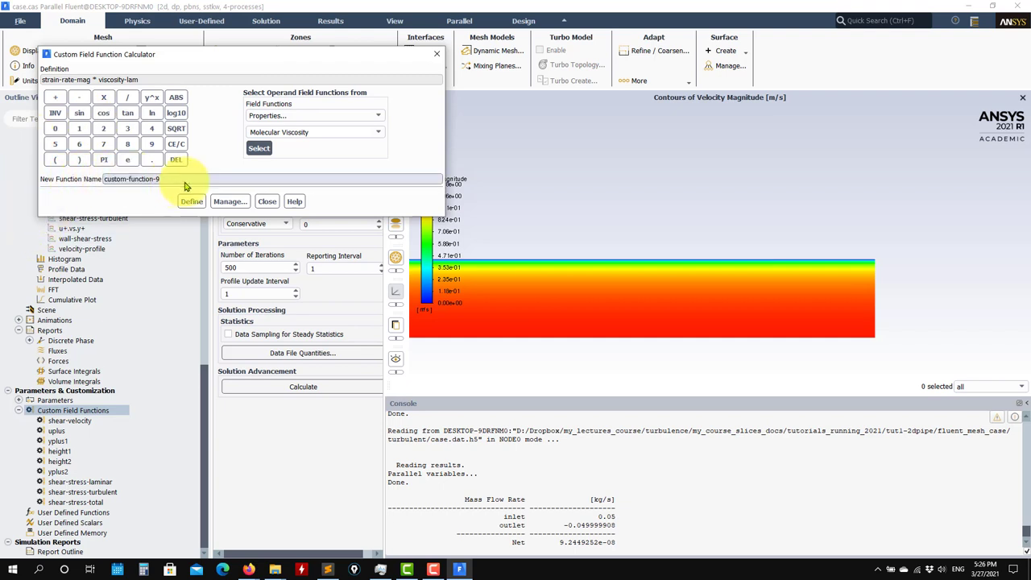
pyautogui.tripleClick(137, 180)
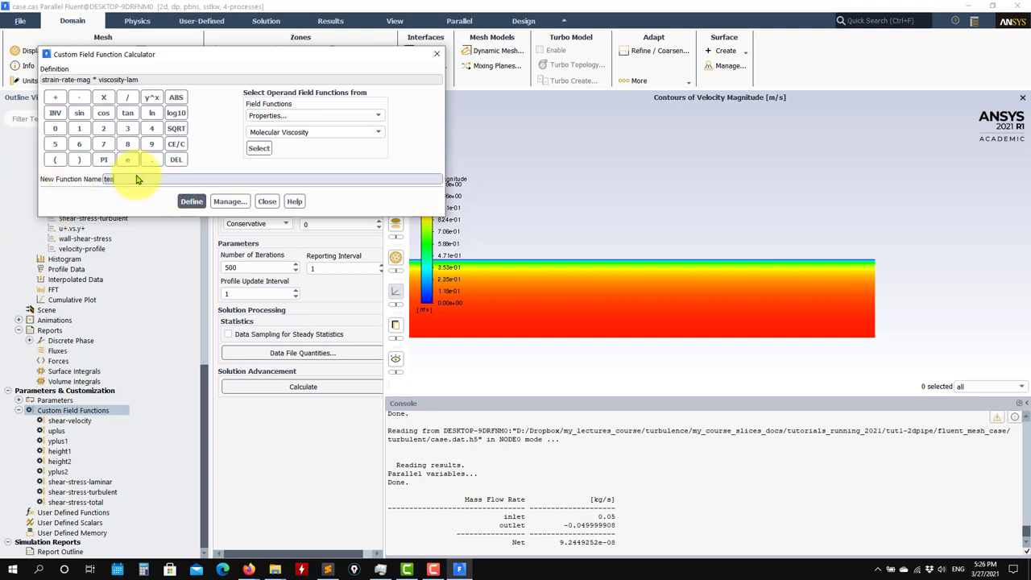
pyautogui.click(192, 201)
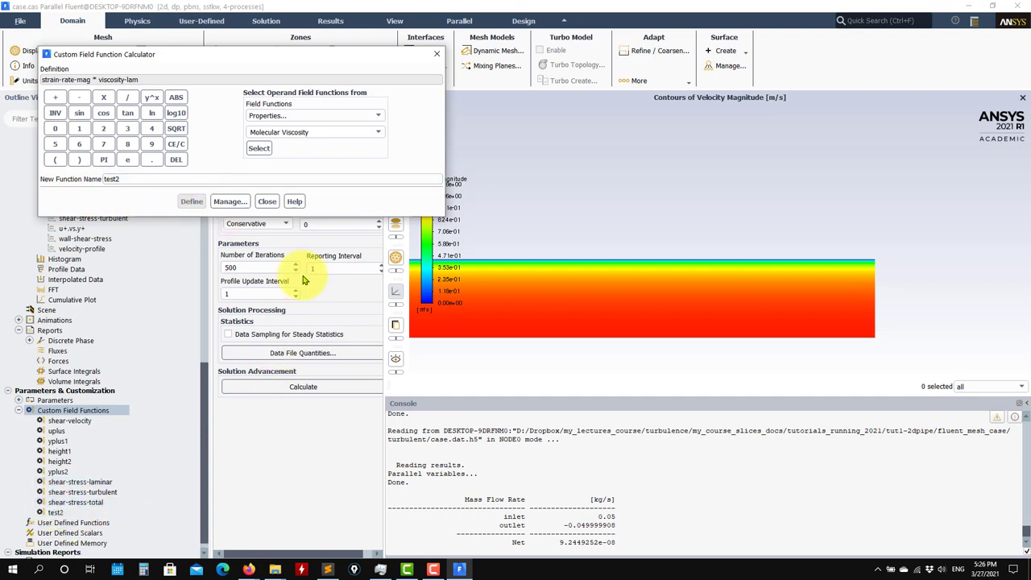
pyautogui.click(266, 201)
# - Check the test2 and height2 definitions among the defined field functions
pyautogui.rightClick(85, 412)
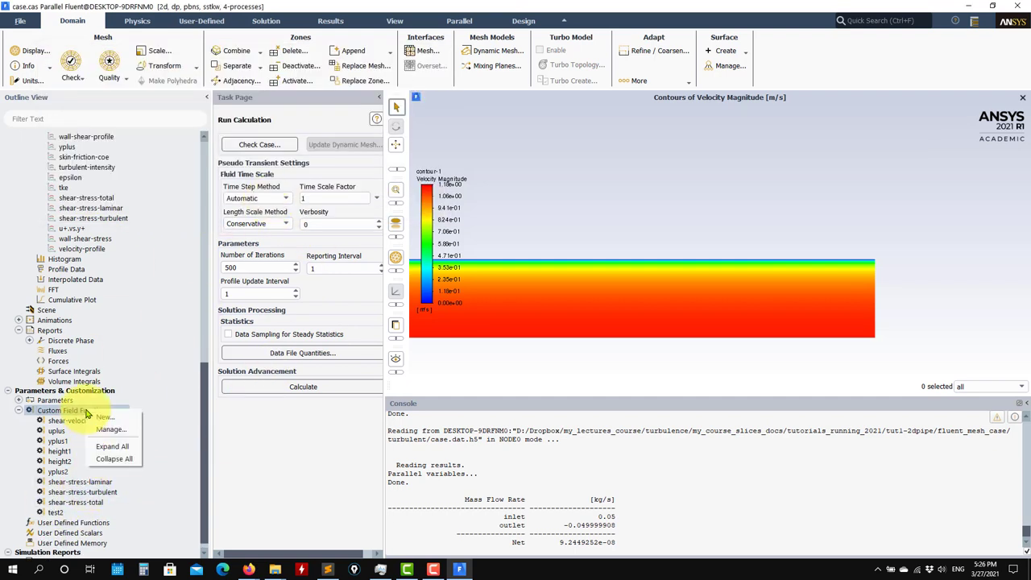
pyautogui.click(109, 428)
pyautogui.scroll(-1, 164, 150)
pyautogui.click(78, 184)
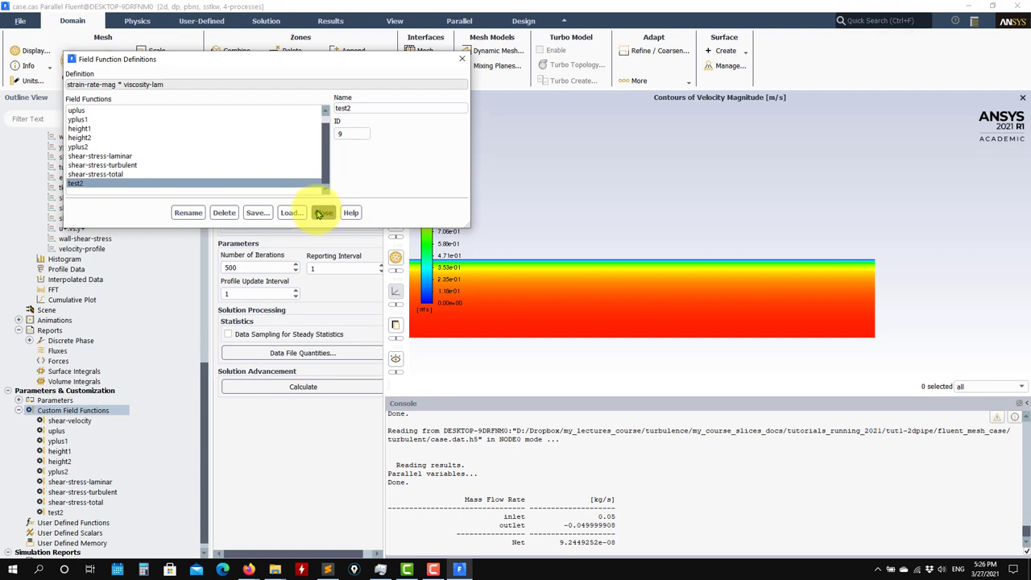
pyautogui.click(90, 137)
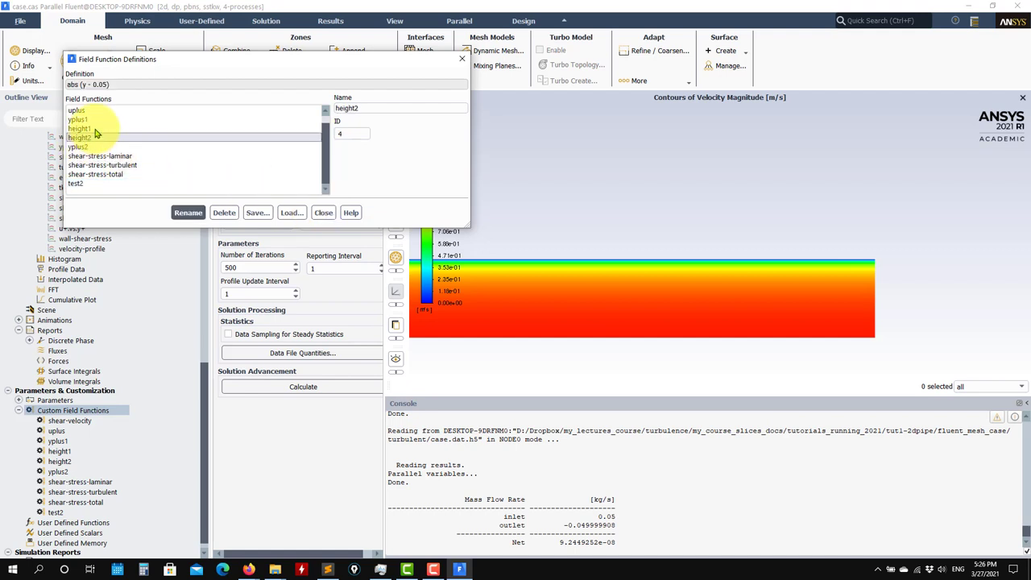
pyautogui.click(321, 213)
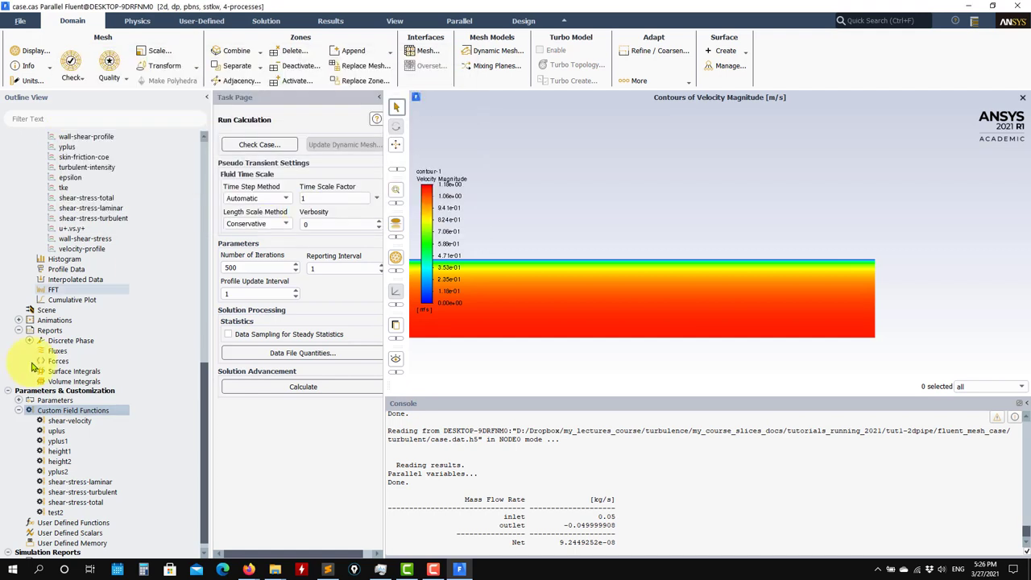
pyautogui.rightClick(70, 411)
# - Start an abs expression with Mesh > Y-Coordinate, dismissing the missing-parenthesis error
pyautogui.click(95, 424)
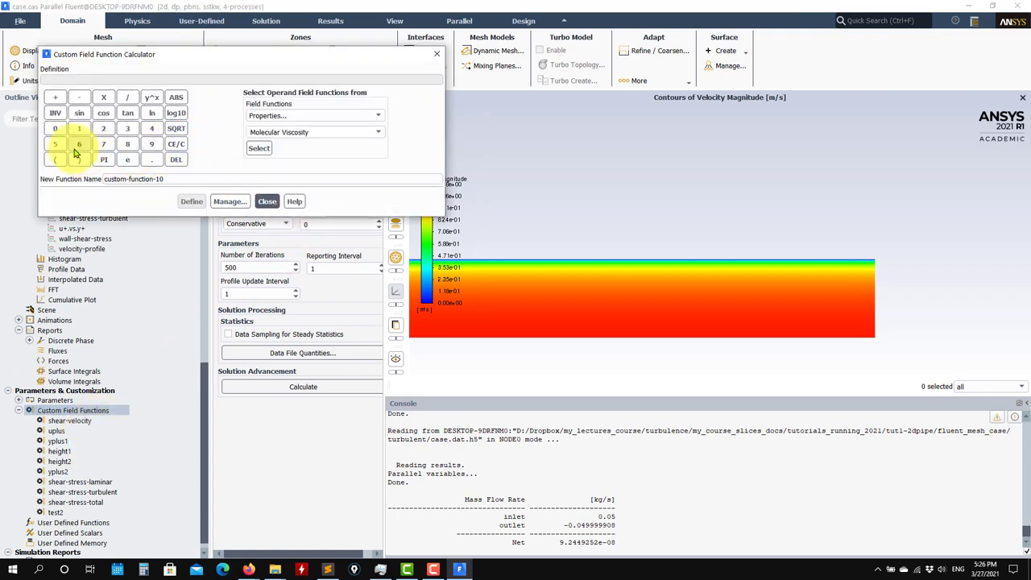
pyautogui.click(176, 97)
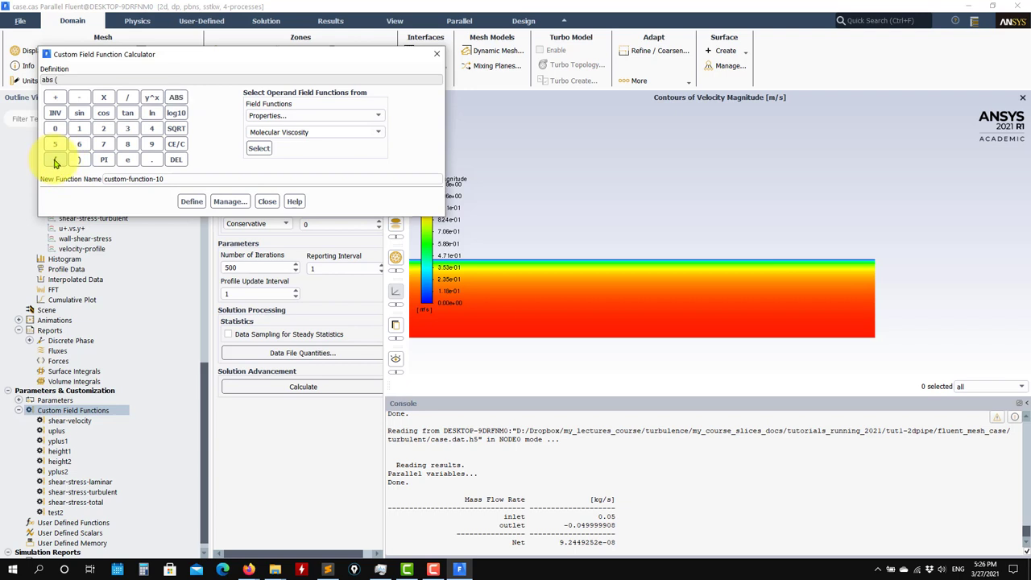
pyautogui.click(379, 116)
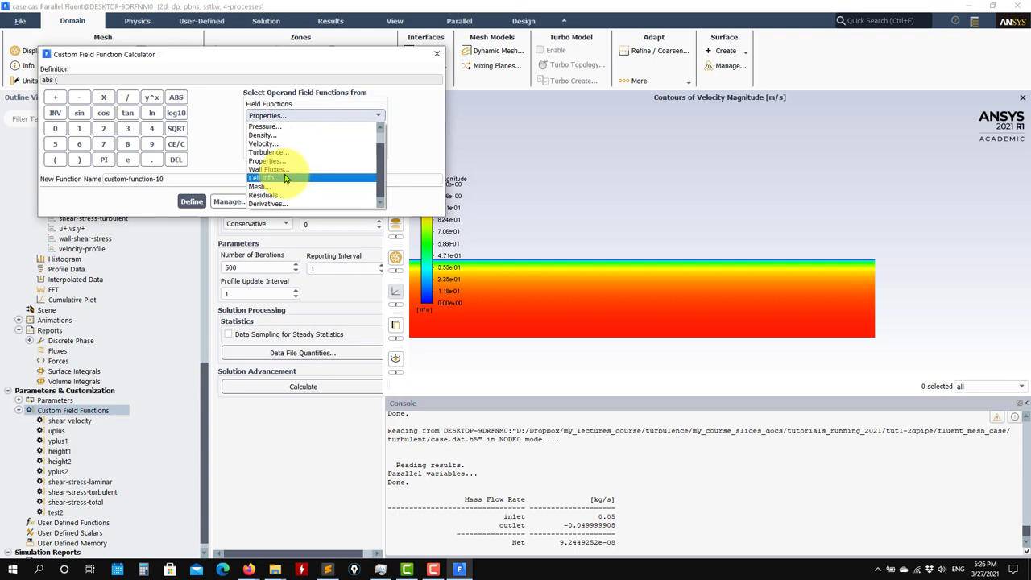
pyautogui.click(268, 187)
pyautogui.click(378, 134)
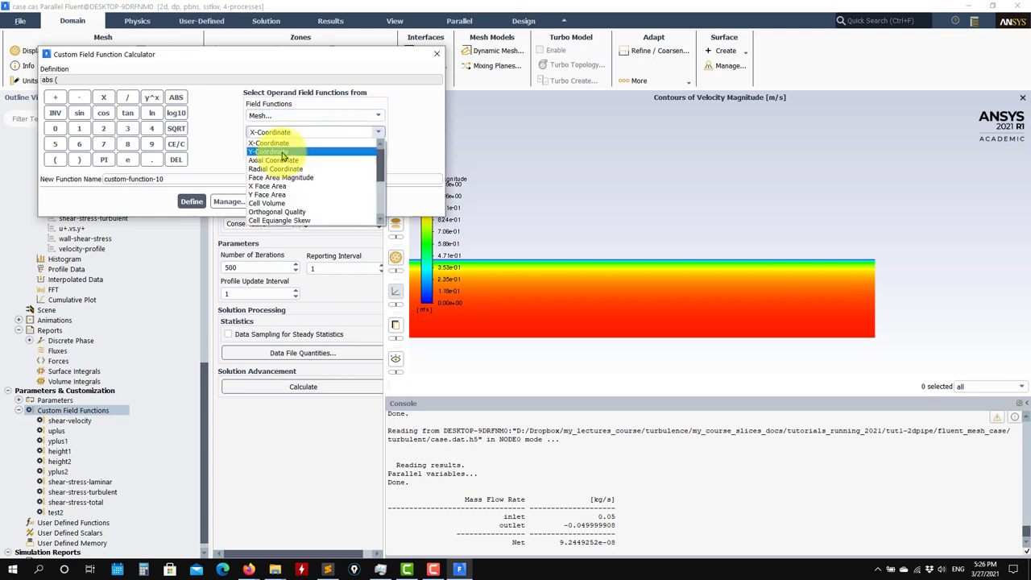
pyautogui.click(282, 153)
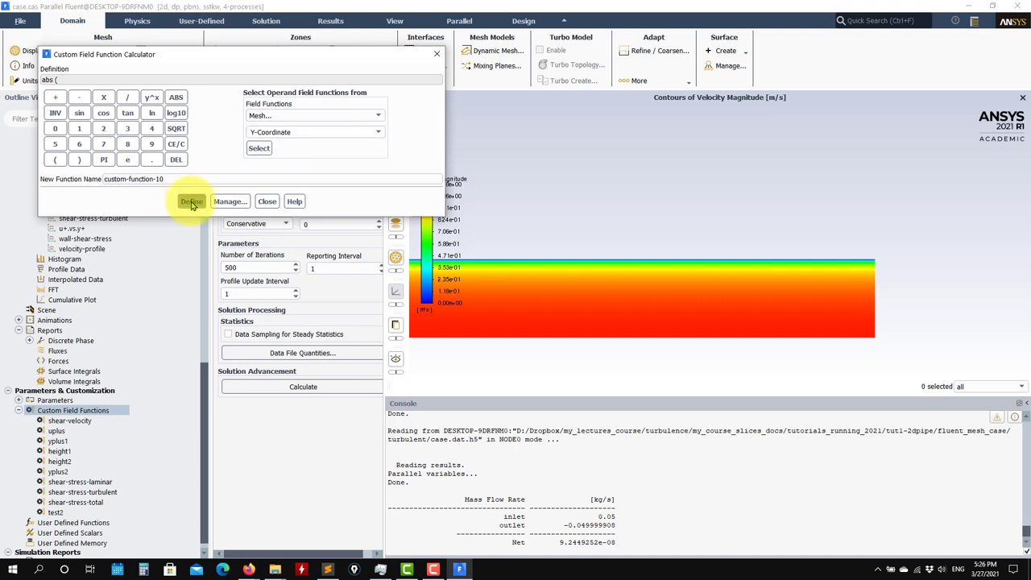
pyautogui.click(191, 202)
pyautogui.click(593, 296)
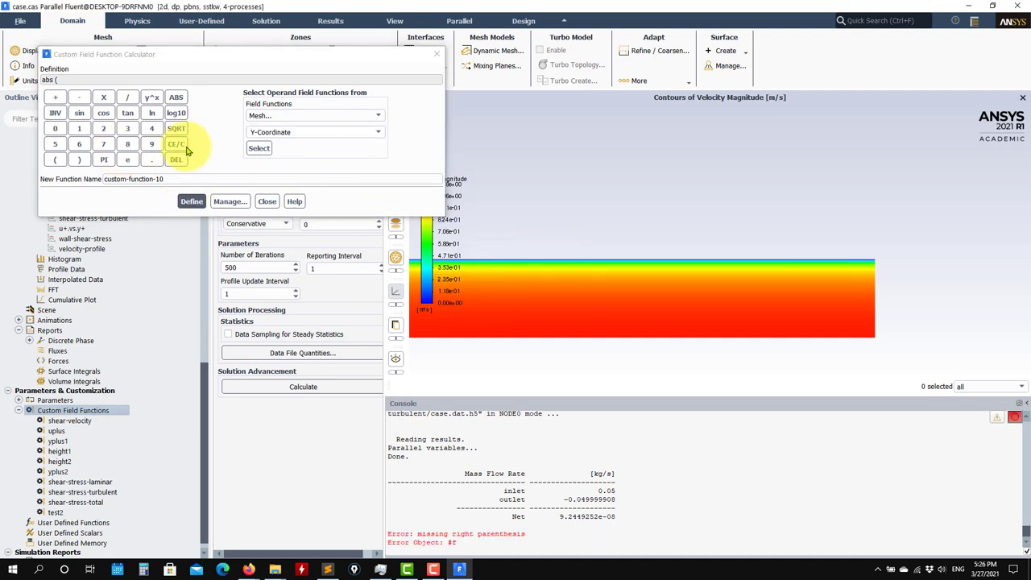
# - Complete the expression as abs (y - 0.05)
pyautogui.click(258, 148)
pyautogui.click(79, 98)
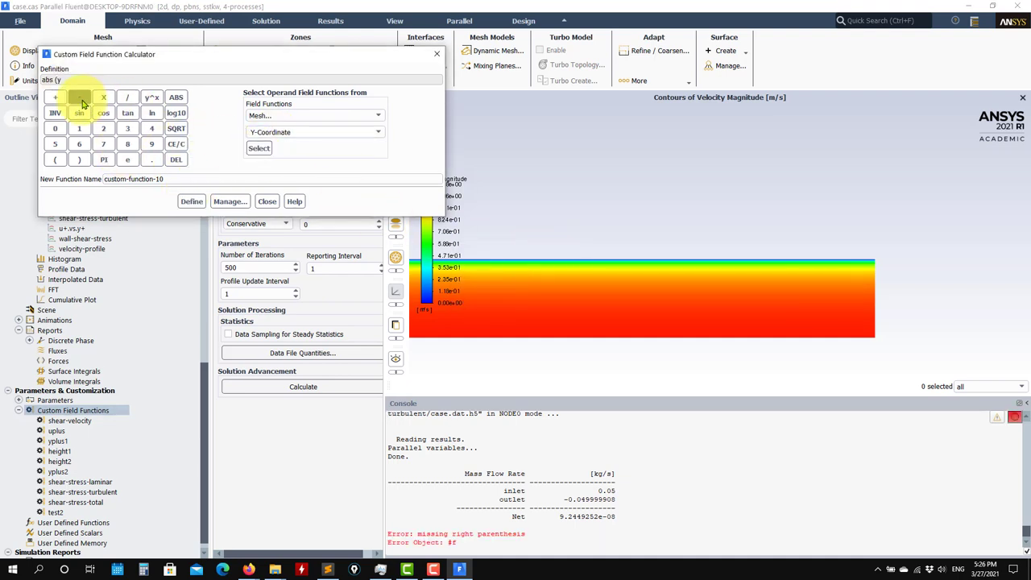
pyautogui.click(55, 128)
pyautogui.click(151, 159)
pyautogui.click(55, 128)
pyautogui.click(55, 143)
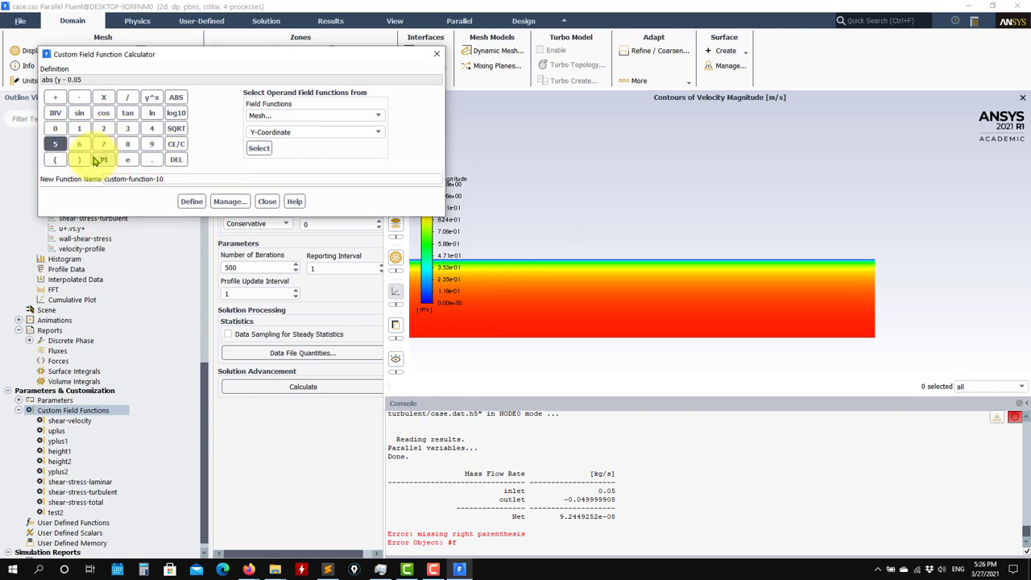
pyautogui.click(78, 159)
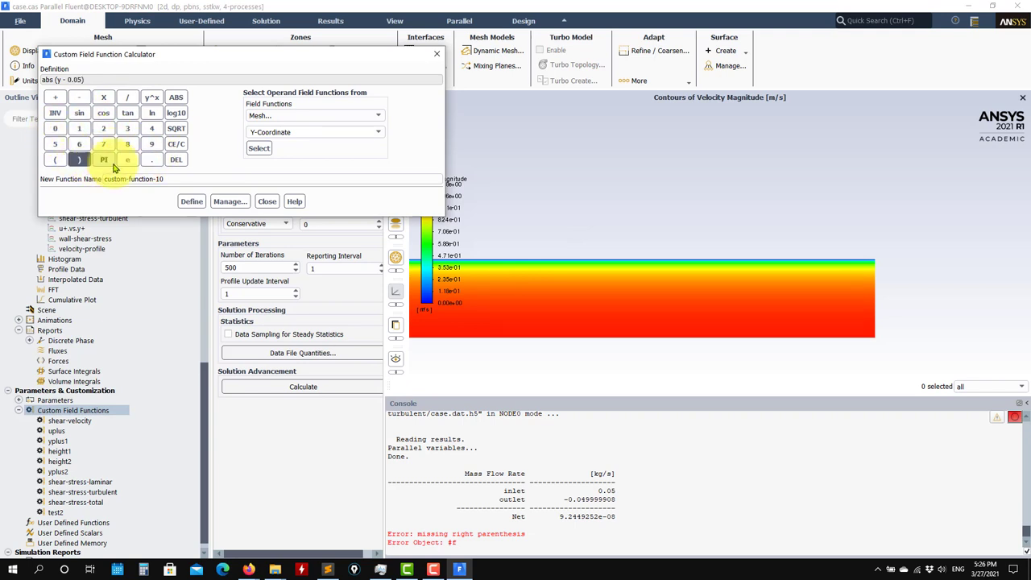
# - Name the function heghtjoe and define it
pyautogui.tripleClick(194, 179)
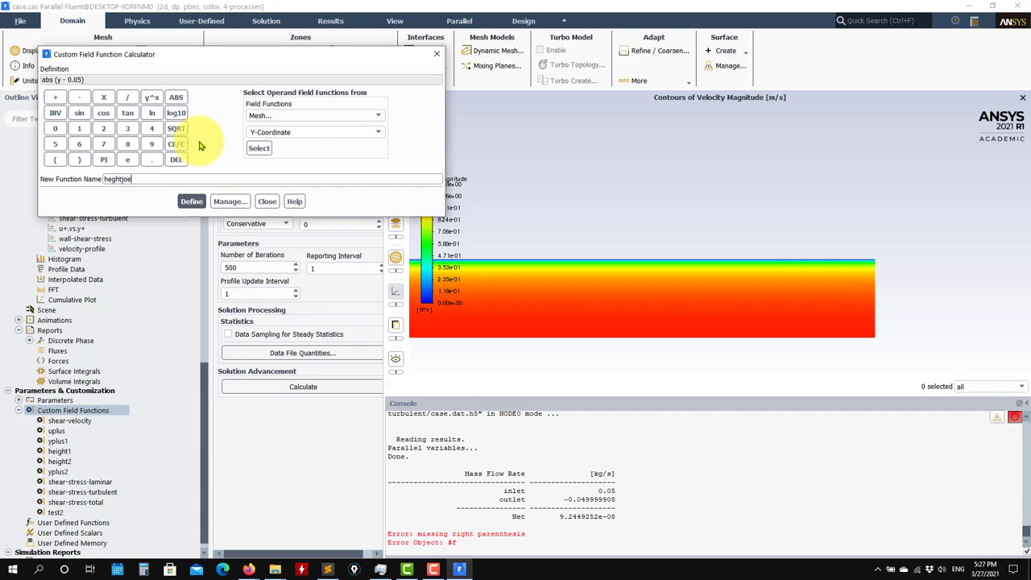
pyautogui.click(193, 202)
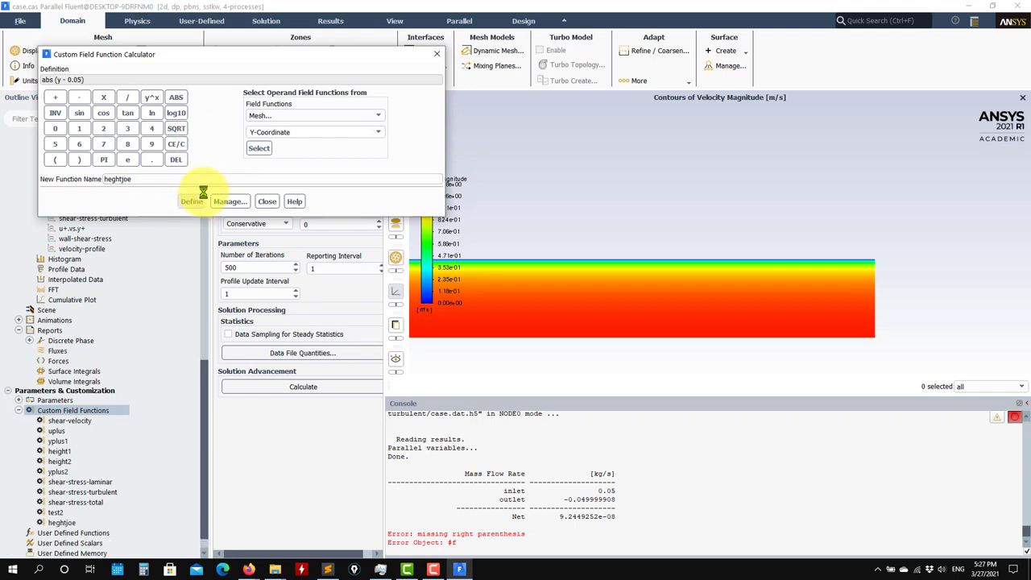
pyautogui.click(268, 201)
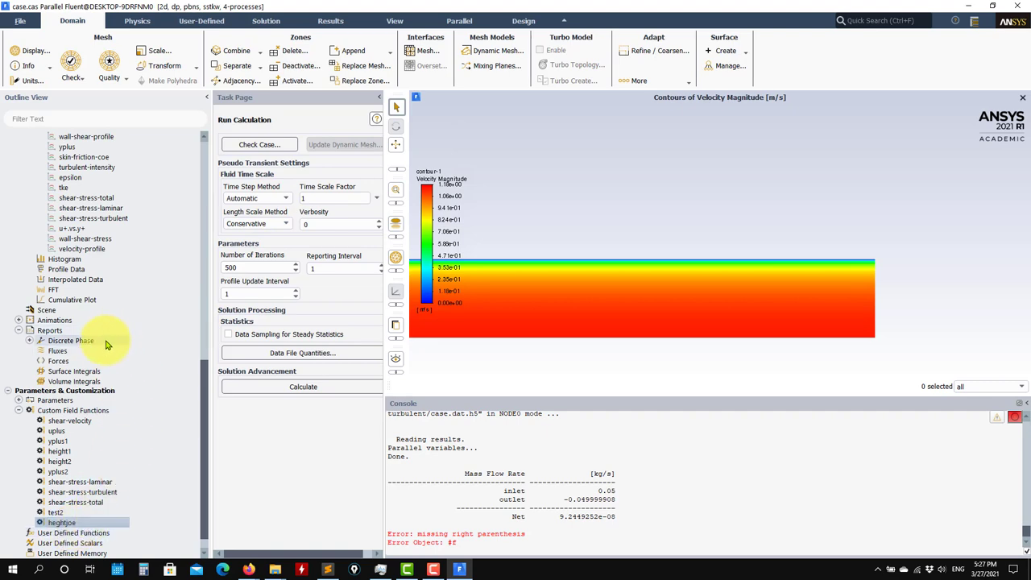
# - Set contour-1 to plot Custom Field Functions and display it
pyautogui.scroll(7, 107, 340)
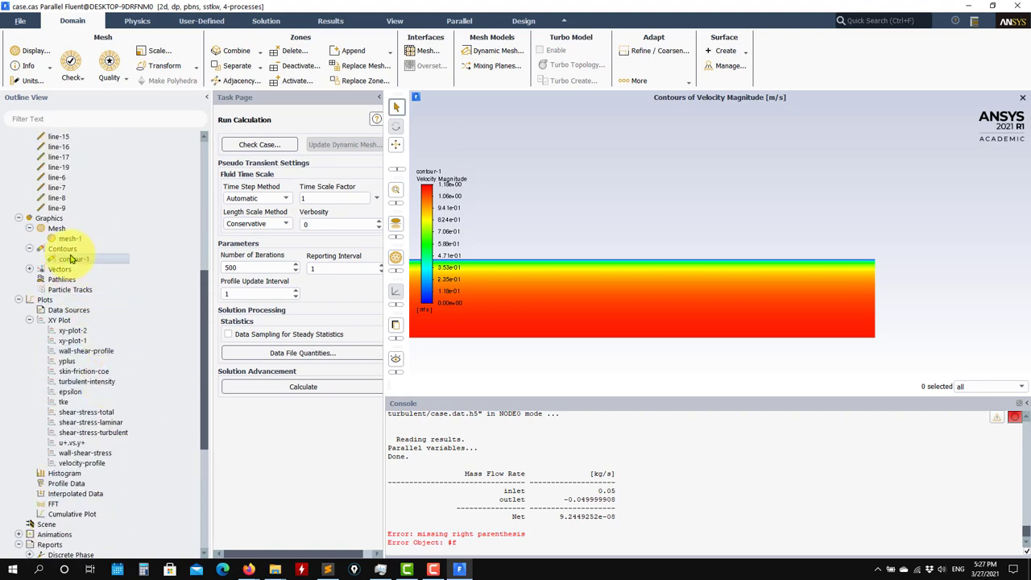
pyautogui.doubleClick(71, 258)
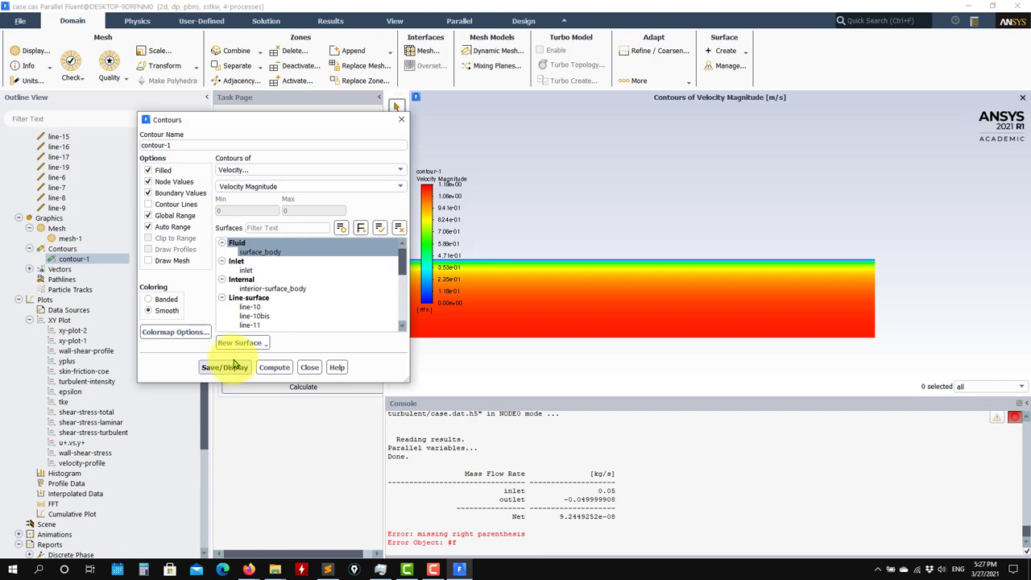
pyautogui.click(397, 169)
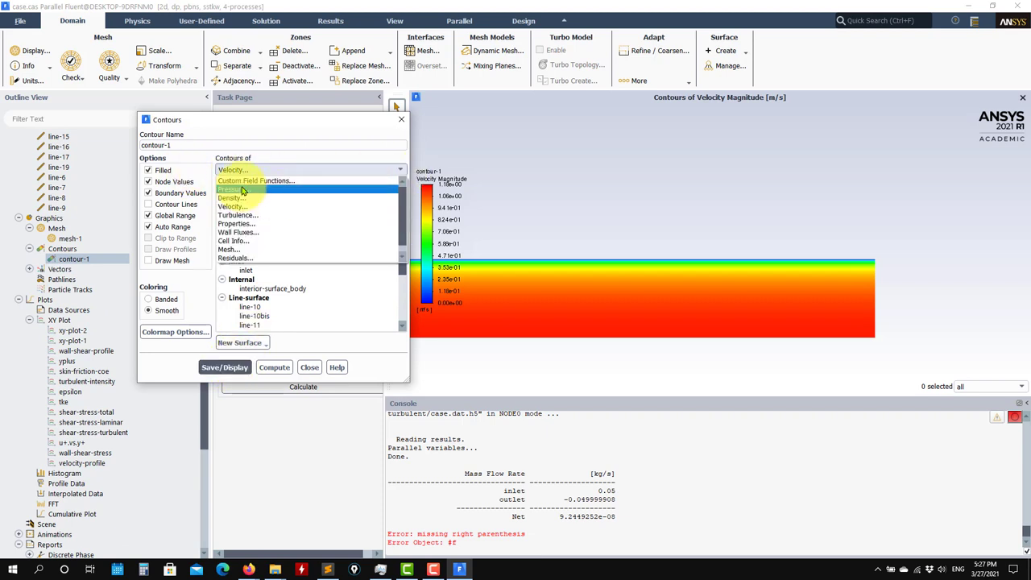
pyautogui.click(255, 182)
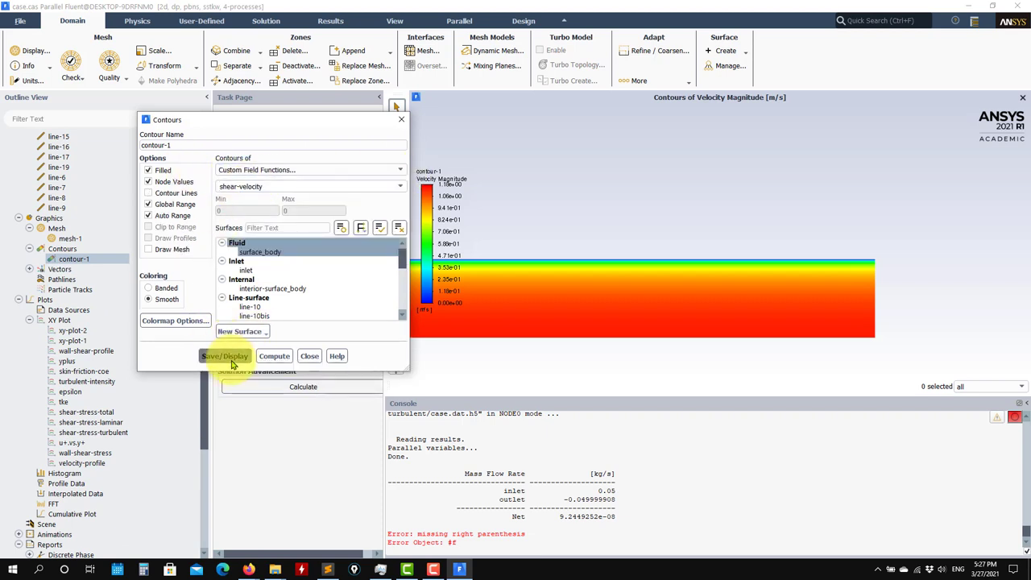
pyautogui.click(226, 356)
# - Display contour-1 for heghtjoe, then for height2
pyautogui.click(400, 186)
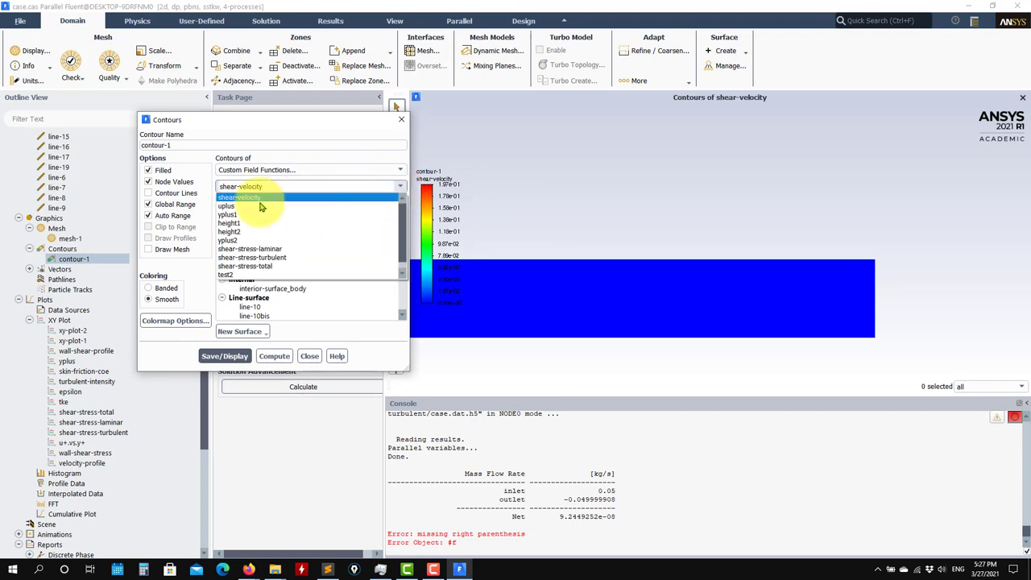
pyautogui.click(231, 275)
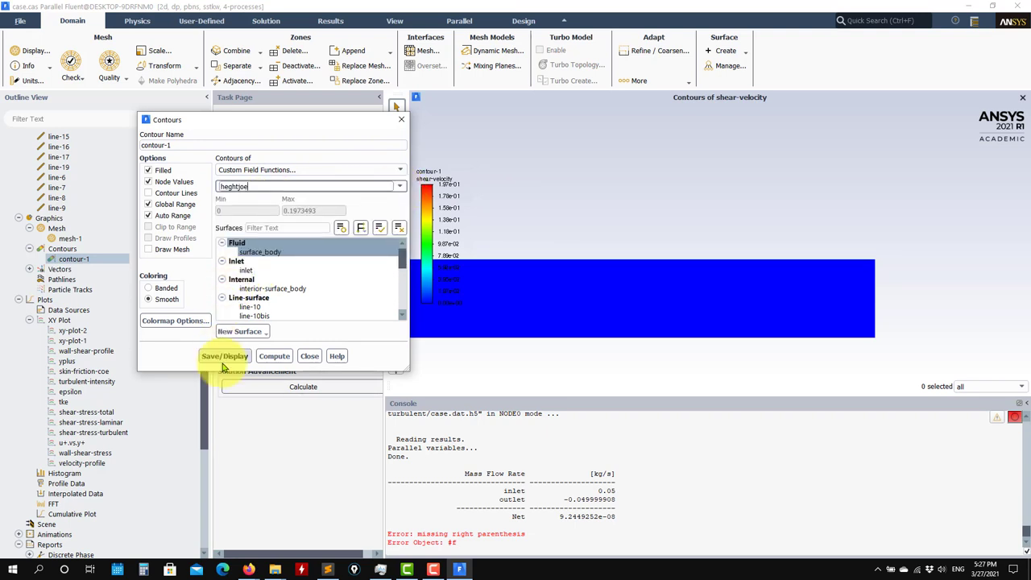
pyautogui.click(225, 356)
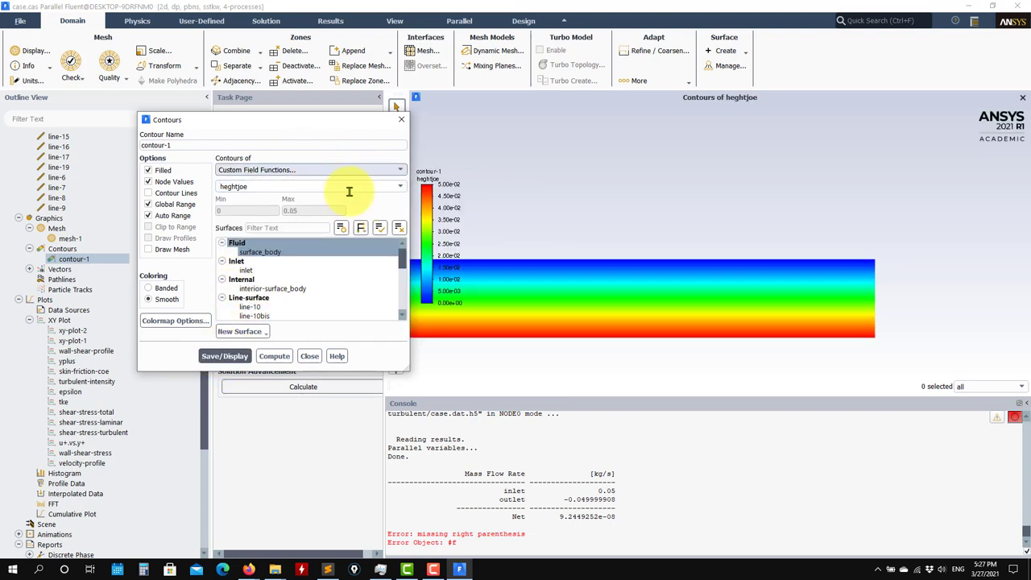
pyautogui.click(401, 187)
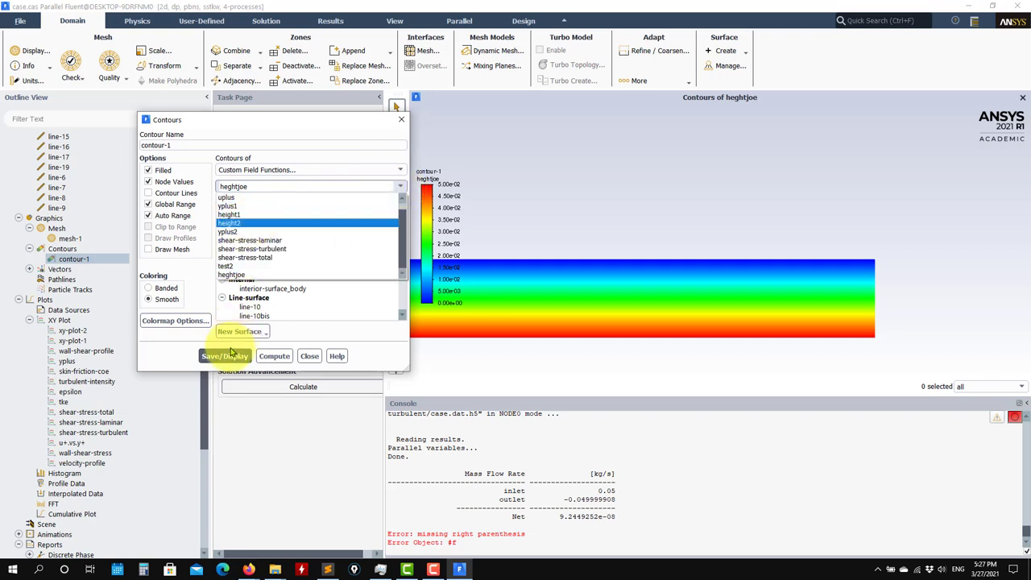
pyautogui.click(229, 223)
pyautogui.click(225, 356)
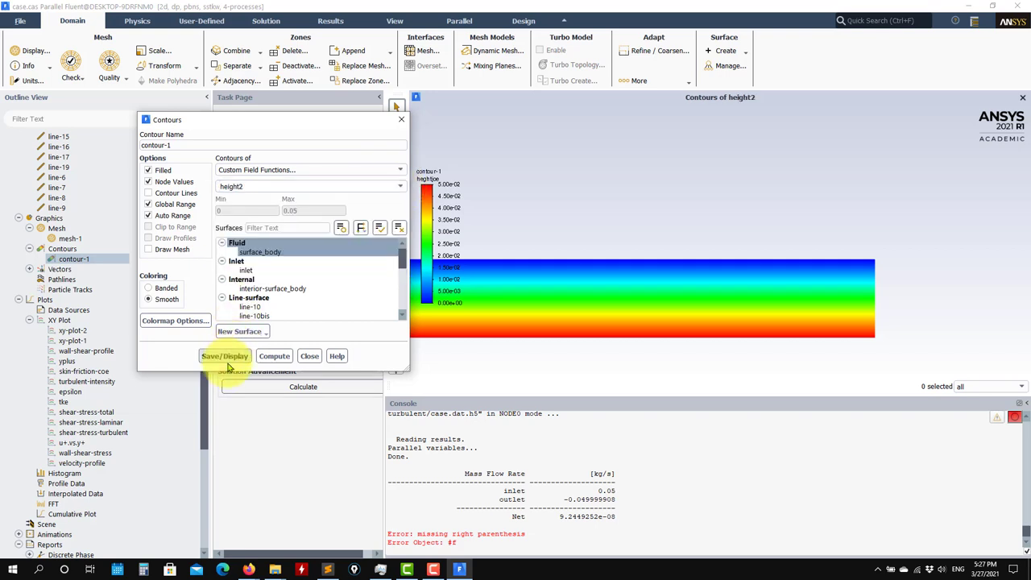
# - Switch contour-1 to test2, display it and close the Contours dialog
pyautogui.click(400, 186)
pyautogui.click(239, 276)
pyautogui.click(400, 186)
pyautogui.click(238, 266)
pyautogui.click(216, 357)
pyautogui.click(309, 356)
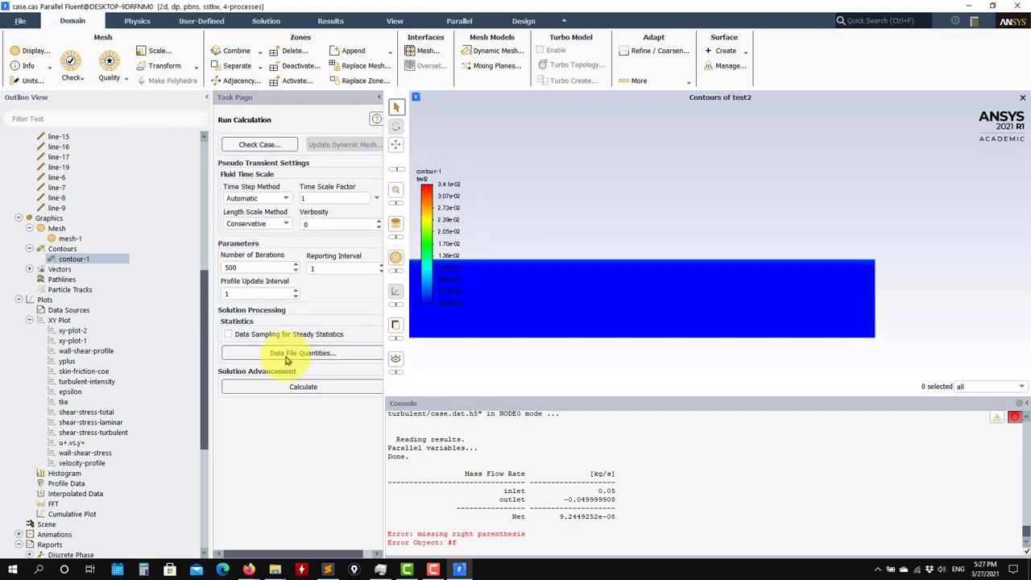
pyautogui.scroll(-8, 81, 355)
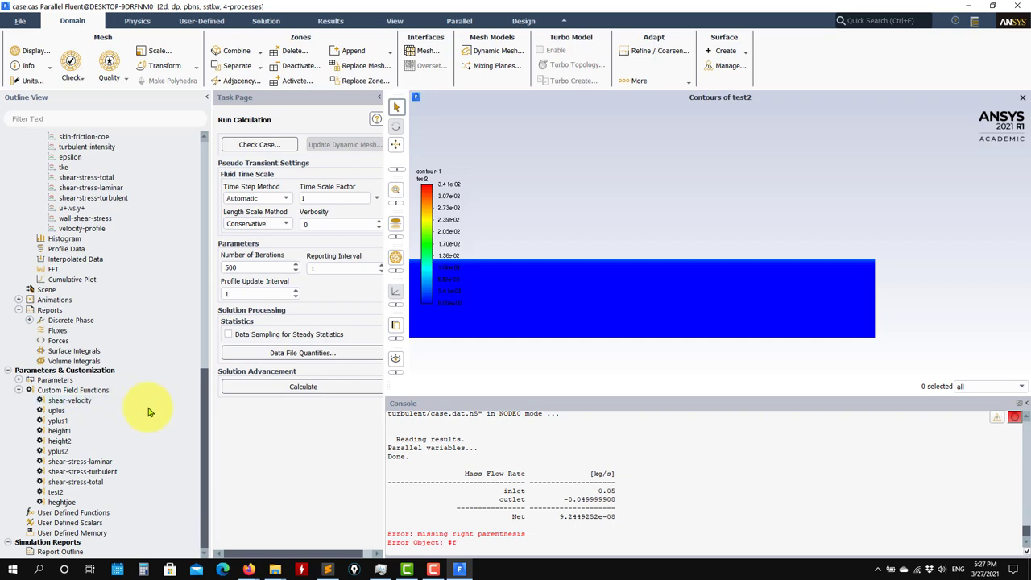
pyautogui.click(98, 410)
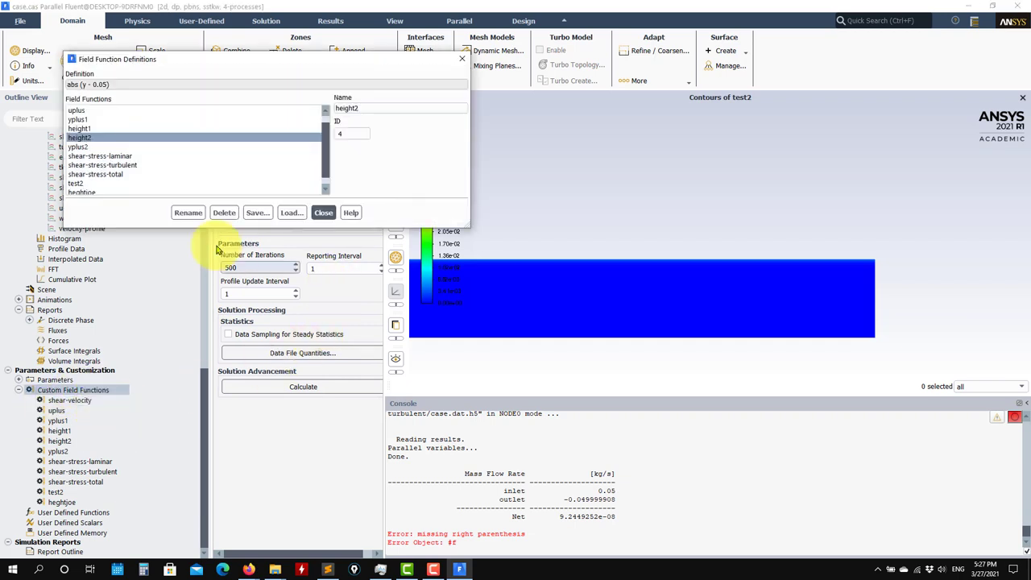
pyautogui.click(81, 146)
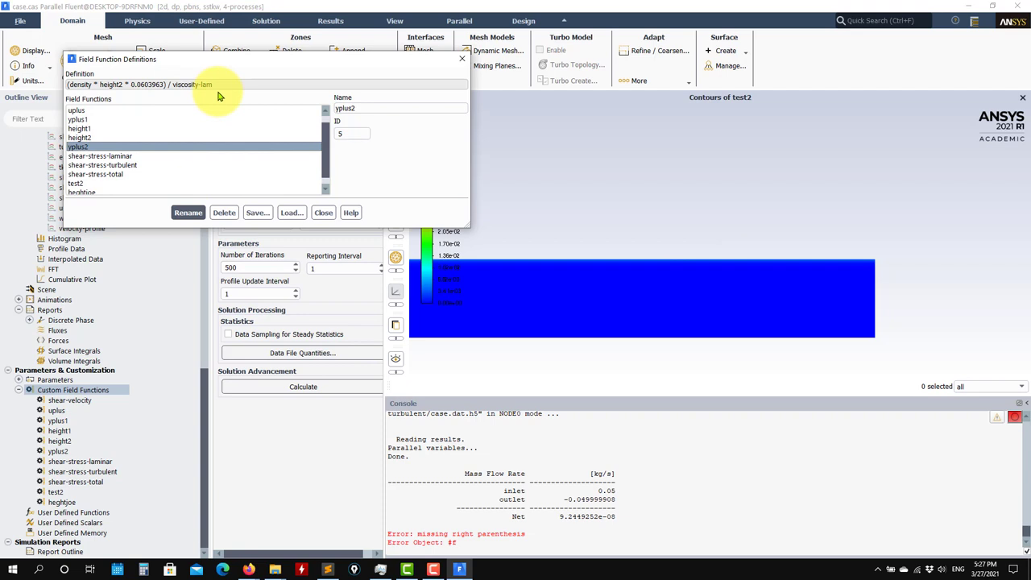
pyautogui.click(323, 212)
pyautogui.scroll(1, 81, 284)
pyautogui.scroll(3, 81, 284)
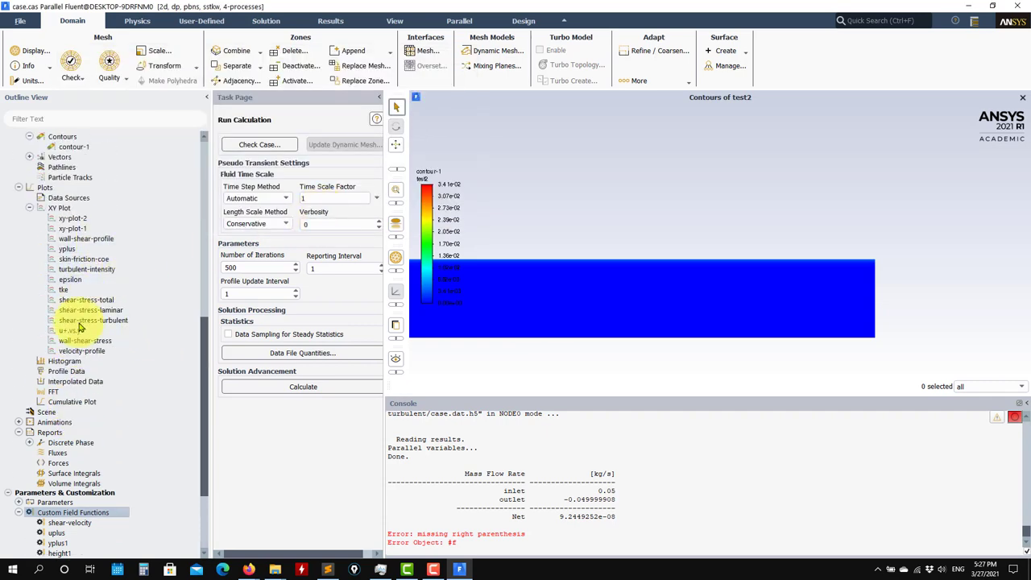
# - Set the wall-shear-stress XY plot to line-10 with Write to File enabled
pyautogui.doubleClick(96, 344)
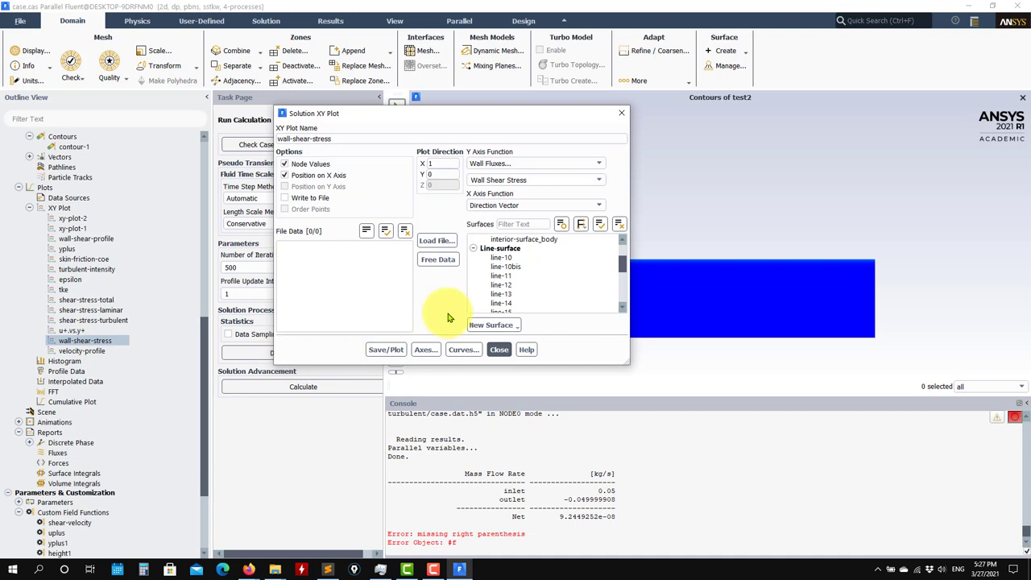
pyautogui.click(510, 258)
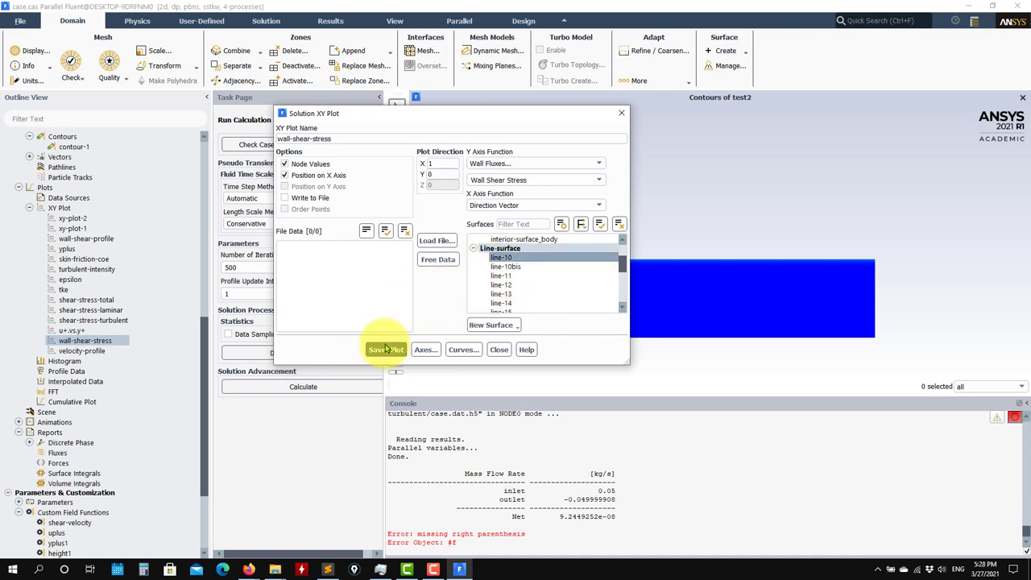
pyautogui.click(311, 198)
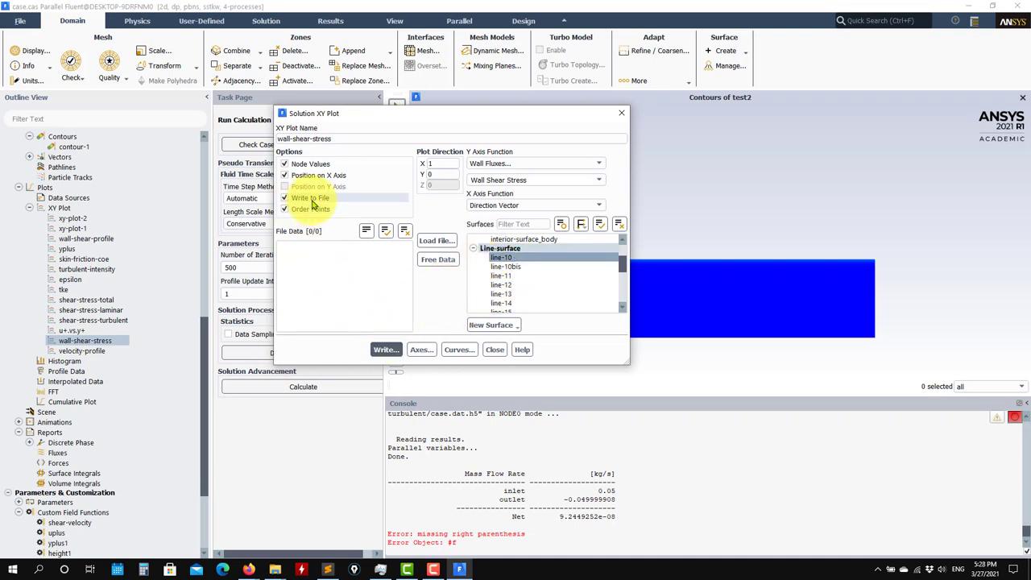
pyautogui.click(275, 569)
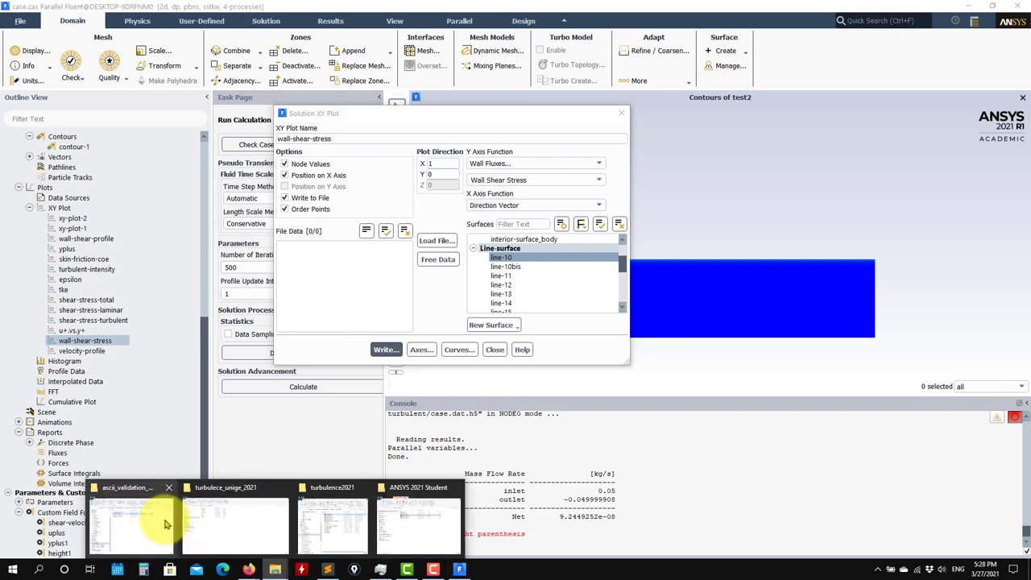
pyautogui.click(164, 525)
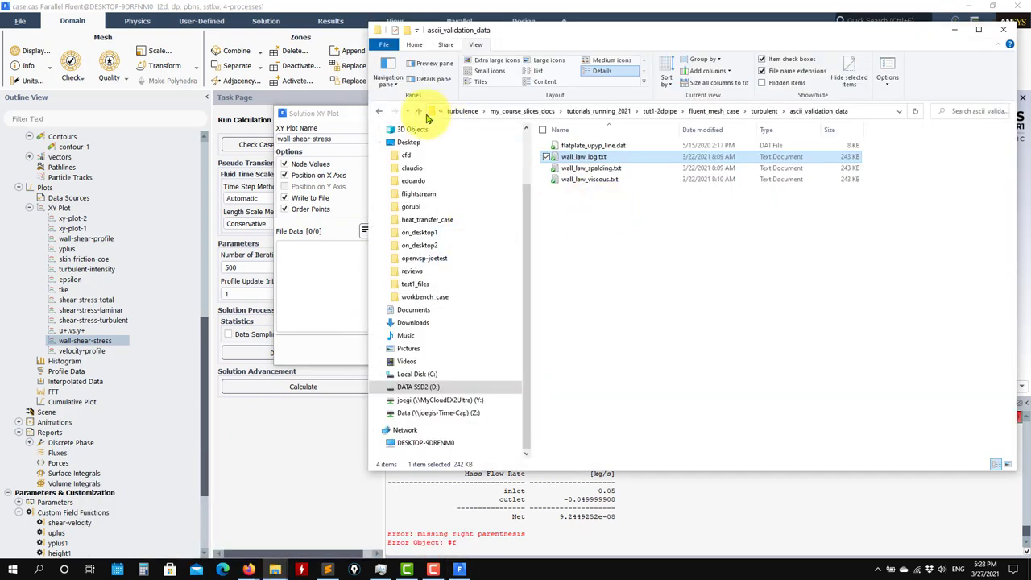
# - Open the turbulent case's ascii_output folder and open wsl10 in Sublime Text
pyautogui.click(419, 112)
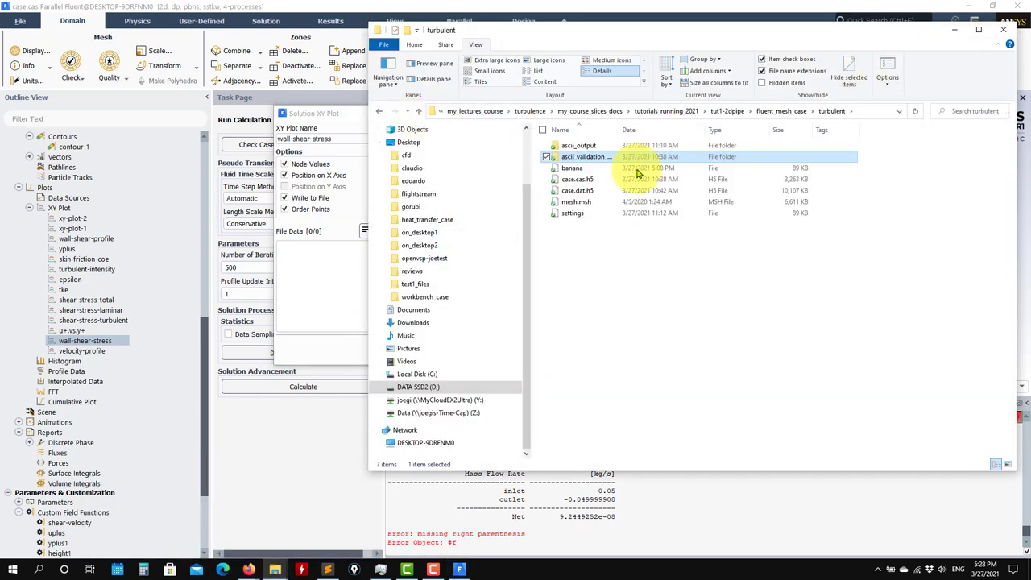
pyautogui.click(588, 149)
pyautogui.doubleClick(589, 150)
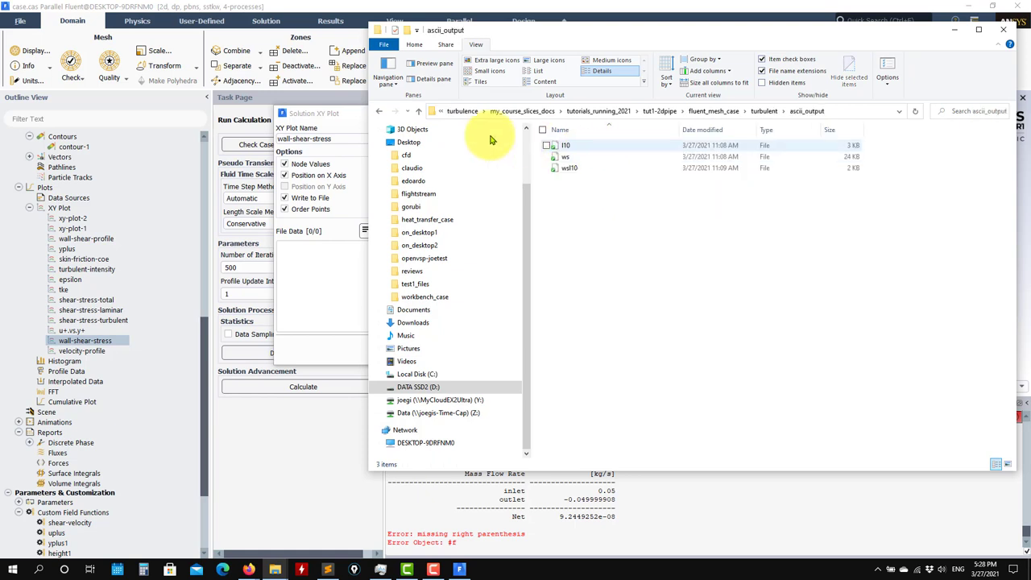
pyautogui.click(568, 158)
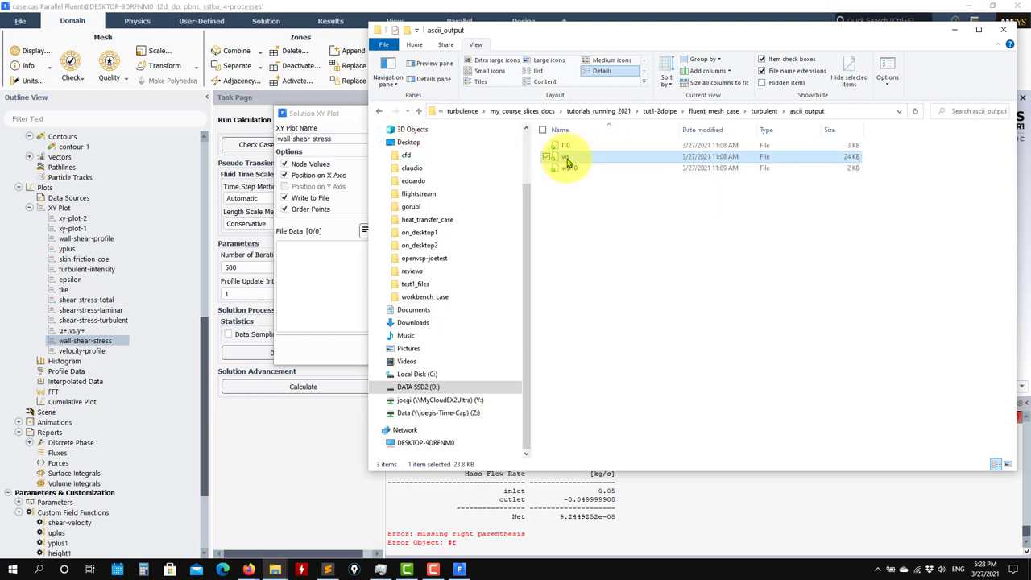
pyautogui.rightClick(568, 160)
pyautogui.press('Escape')
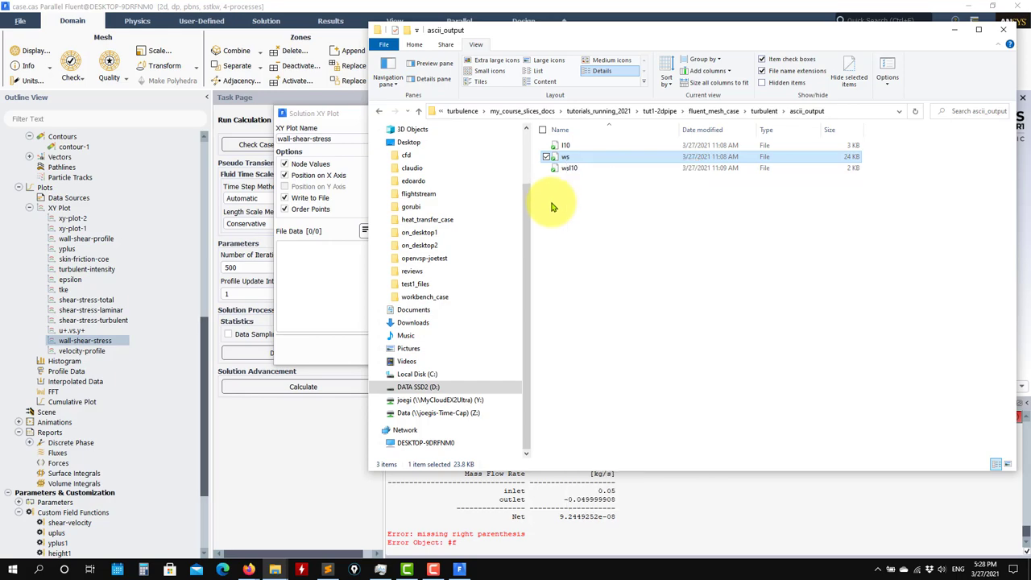
pyautogui.click(574, 168)
pyautogui.rightClick(574, 169)
pyautogui.click(641, 211)
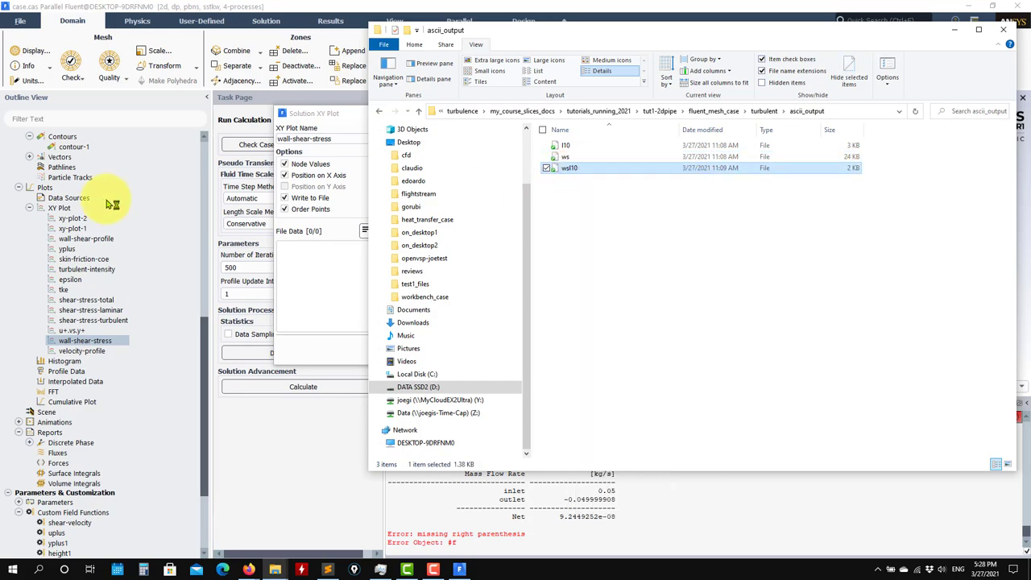
pyautogui.scroll(-20, 188, 185)
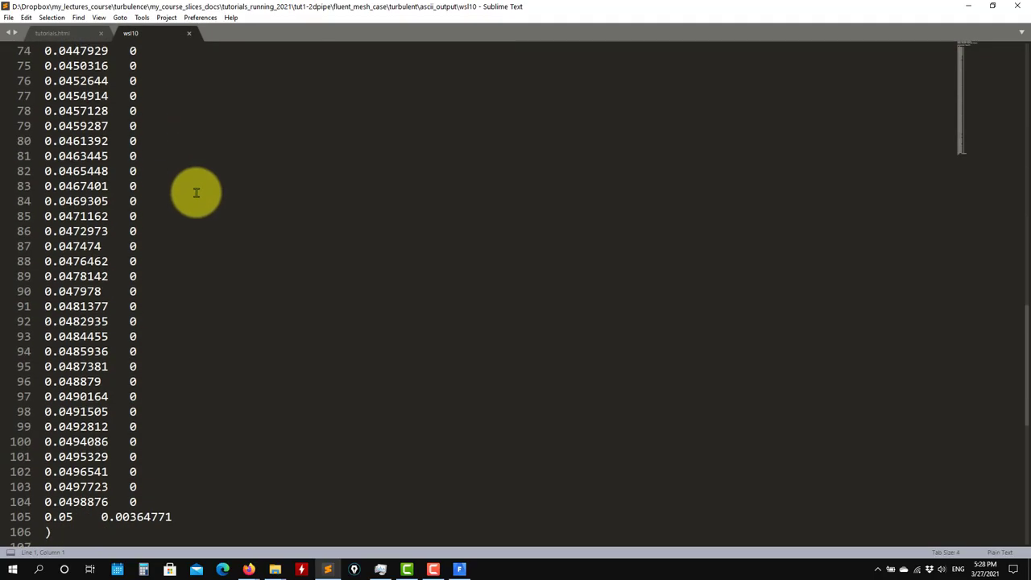
# - Select 0.00364771 at the end of wsl10, then open ws and select its line 25
pyautogui.moveTo(181, 124); pyautogui.dragTo(100, 124)
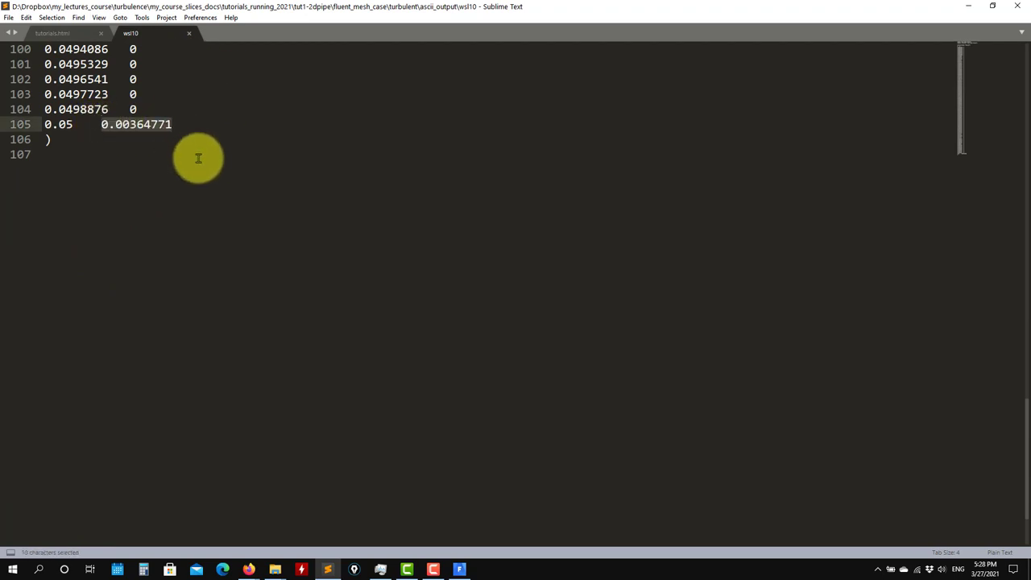
pyautogui.scroll(5, 161, 154)
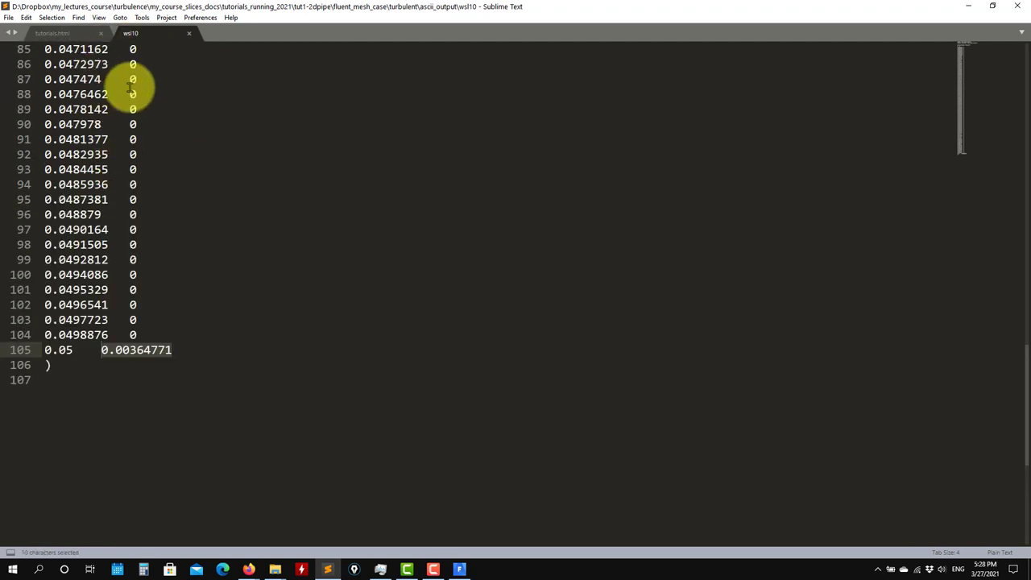
pyautogui.click(968, 6)
pyautogui.click(569, 157)
pyautogui.rightClick(569, 157)
pyautogui.click(610, 203)
pyautogui.scroll(-3, 60, 138)
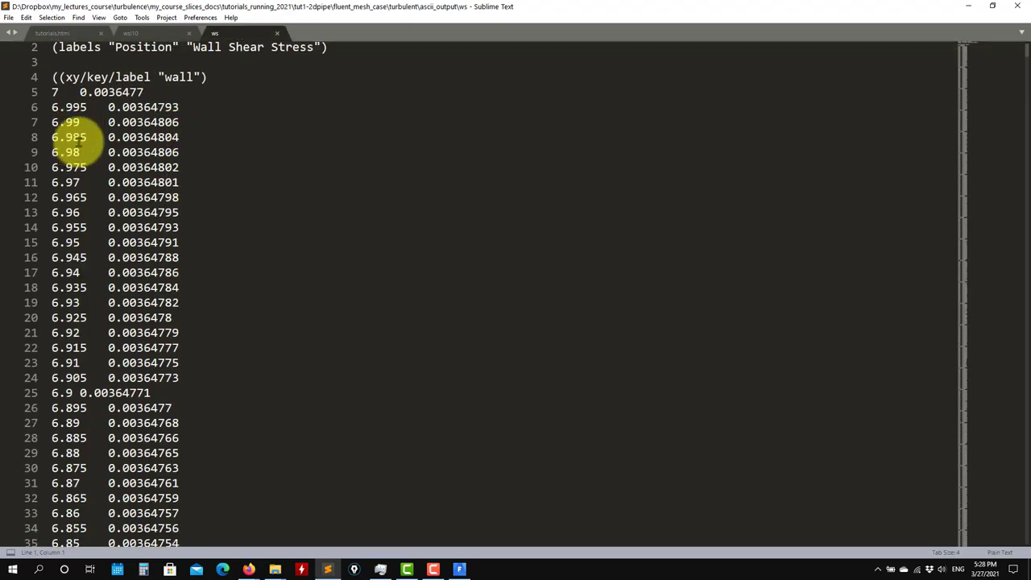
pyautogui.scroll(2, 74, 142)
pyautogui.moveTo(163, 324); pyautogui.dragTo(11, 326)
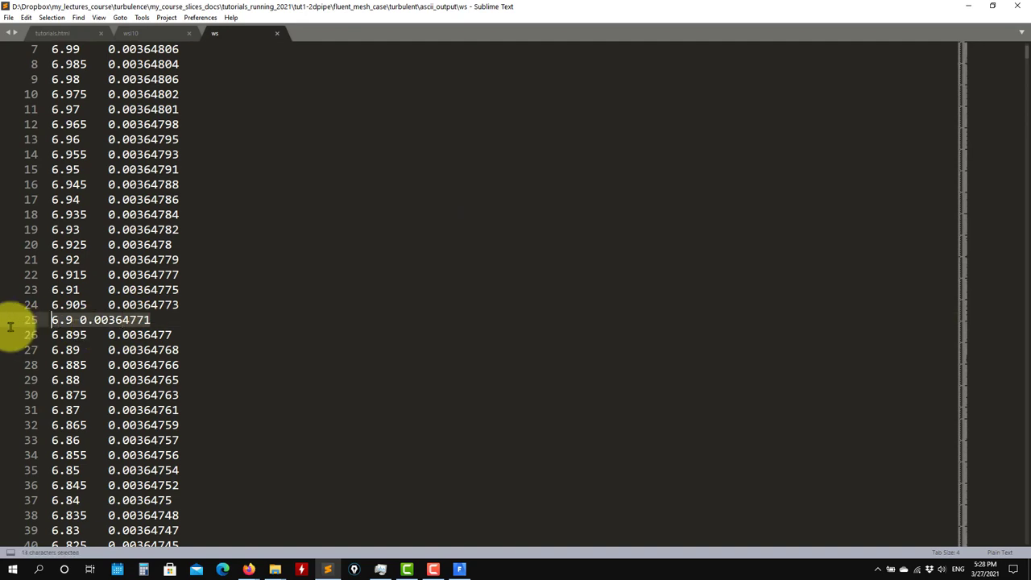
# - Close the wsl10 and ws tabs and minimize Sublime Text
pyautogui.click(149, 33)
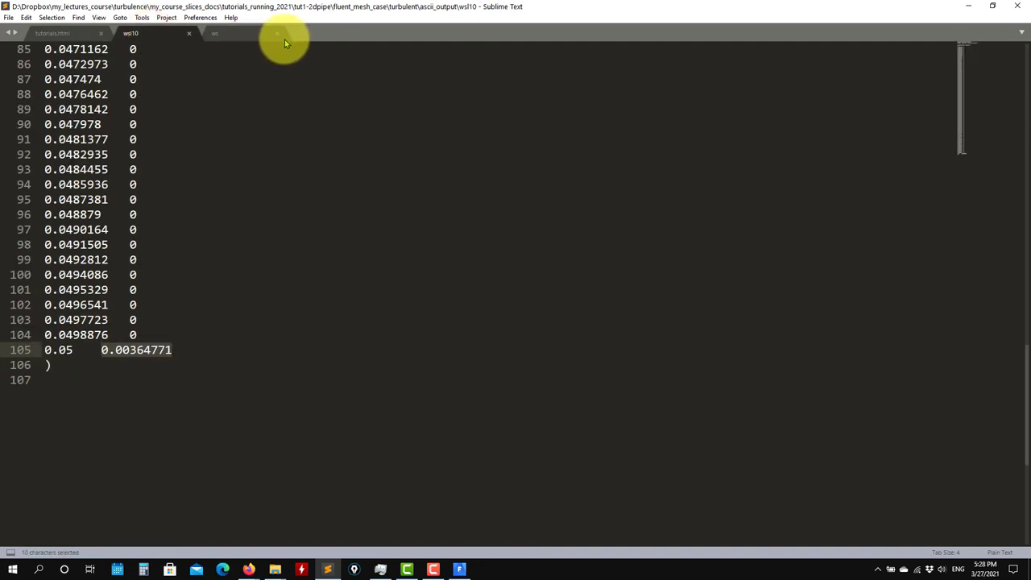
pyautogui.click(189, 34)
pyautogui.click(190, 33)
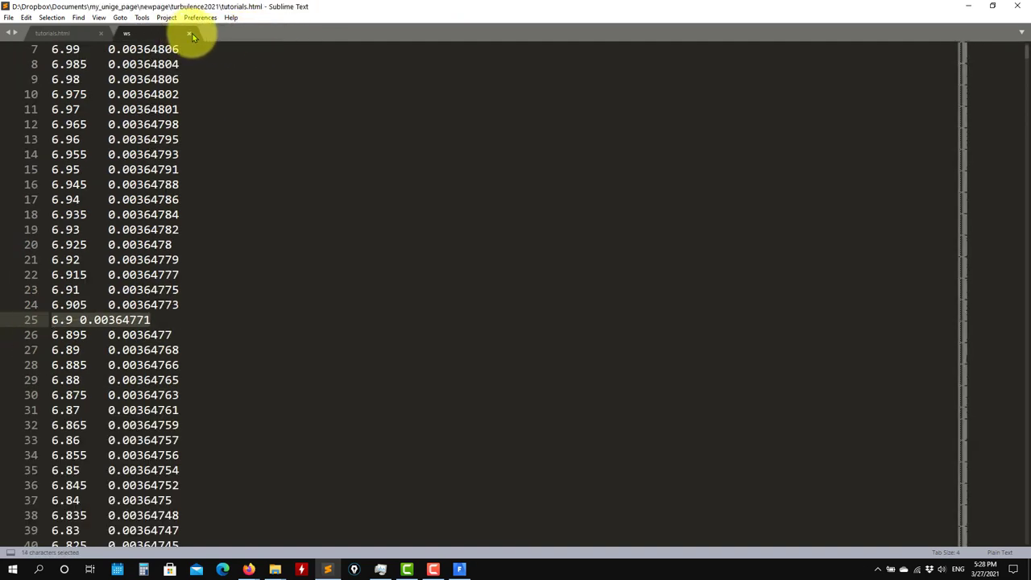
pyautogui.click(970, 7)
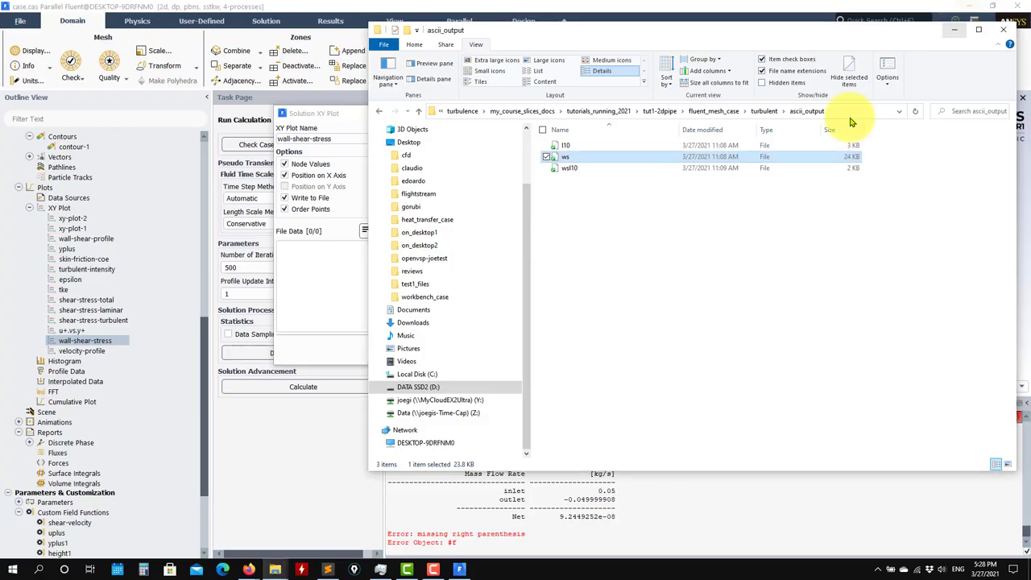
# - Close File Explorer and the wall-shear-stress XY plot settings, leaving the test2 contours shown
pyautogui.click(962, 12)
pyautogui.click(621, 112)
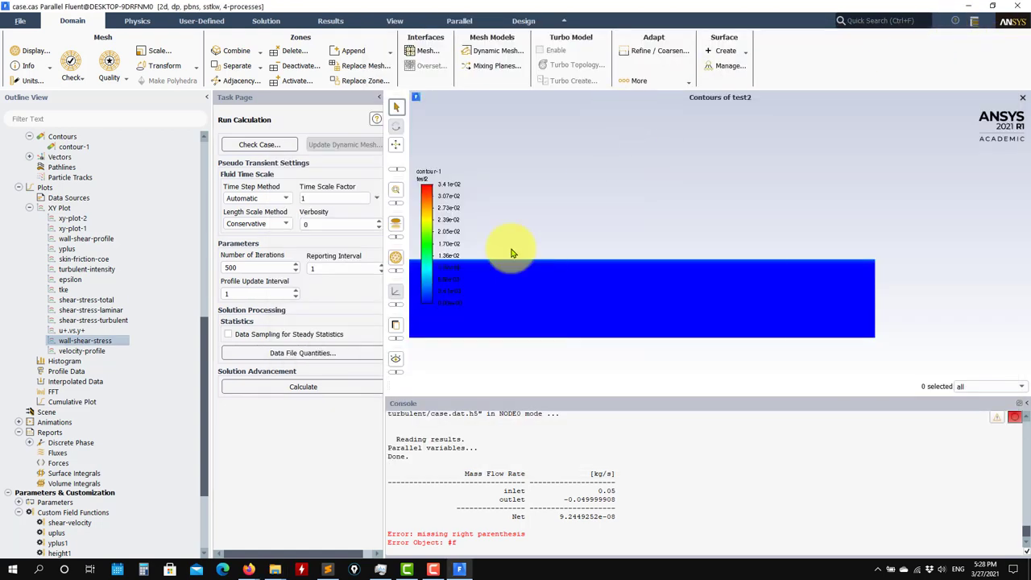
pyautogui.doubleClick(103, 336)
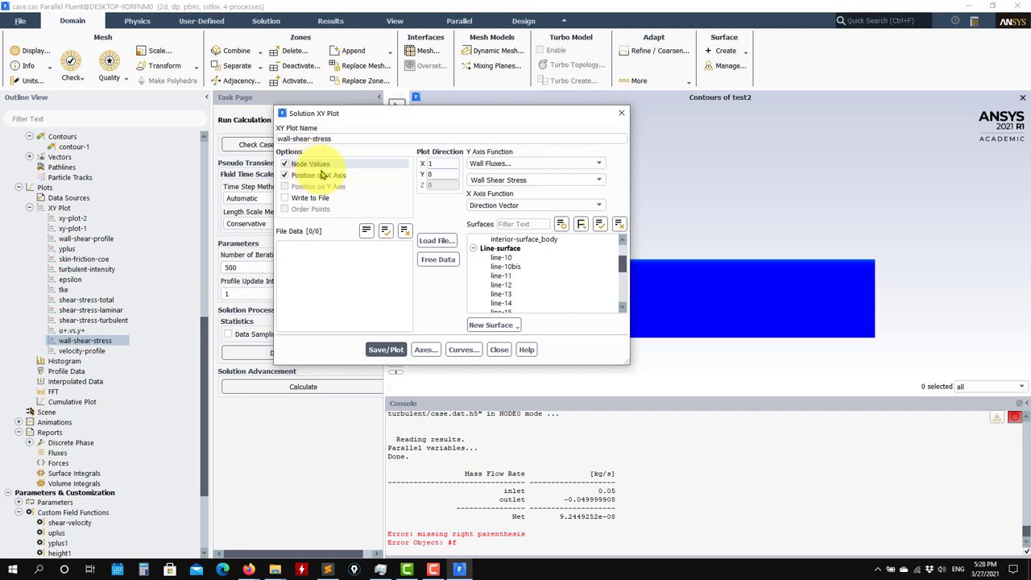
pyautogui.click(499, 349)
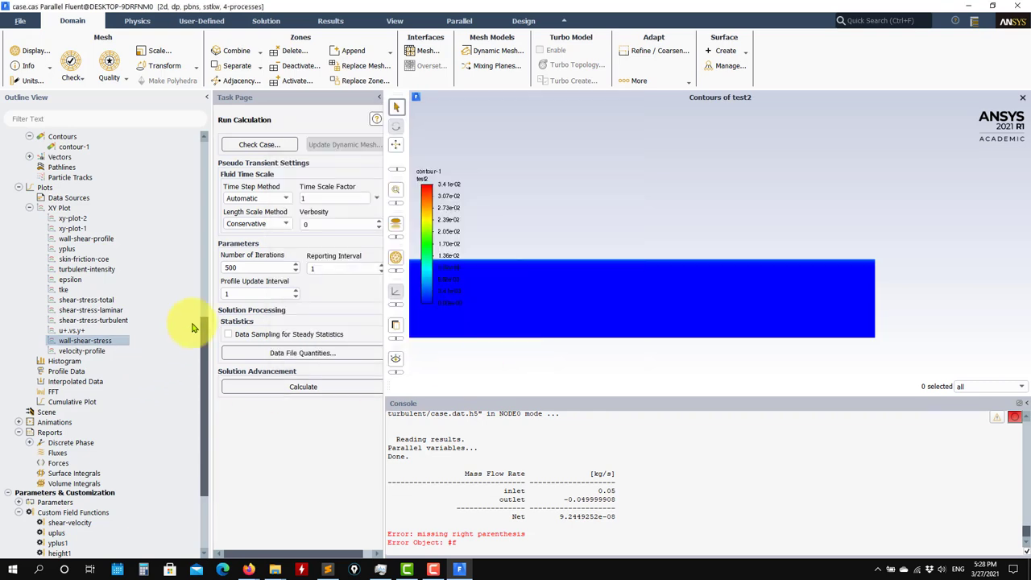
pyautogui.scroll(-4, 68, 208)
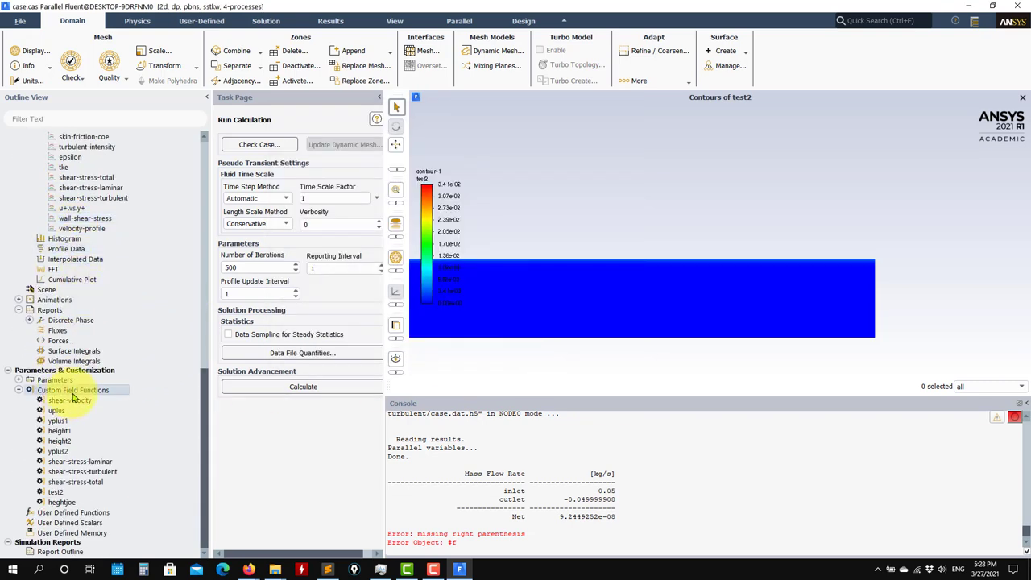
pyautogui.rightClick(73, 394)
# - Start a new custom field function with density * heghtjoe
pyautogui.click(91, 400)
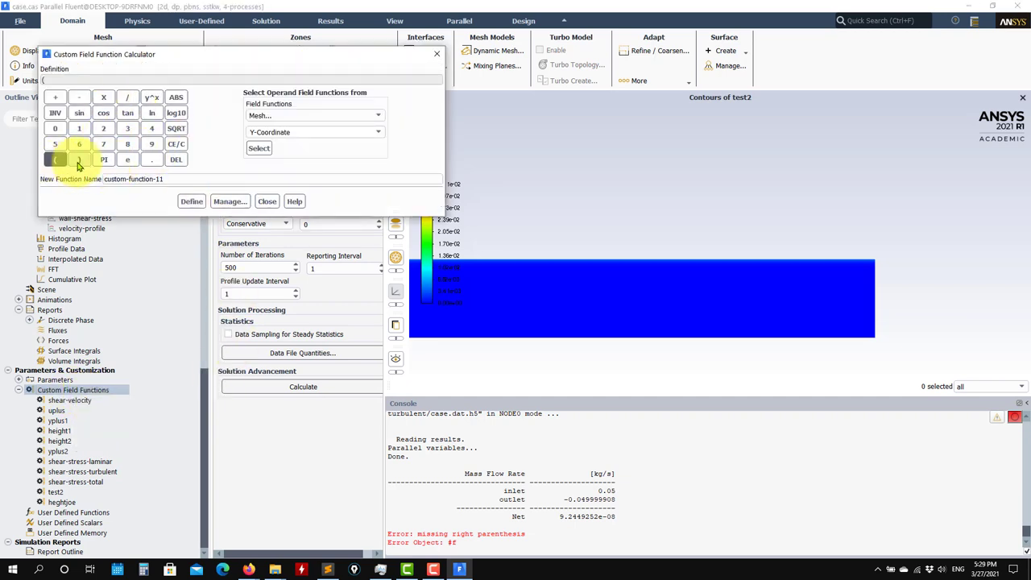
pyautogui.click(373, 116)
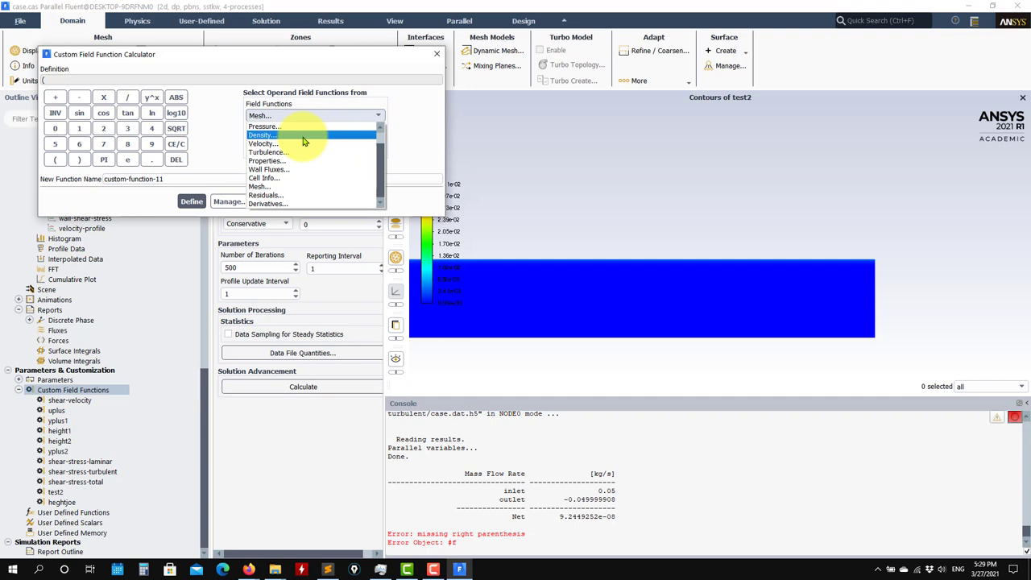
pyautogui.click(304, 137)
pyautogui.click(256, 149)
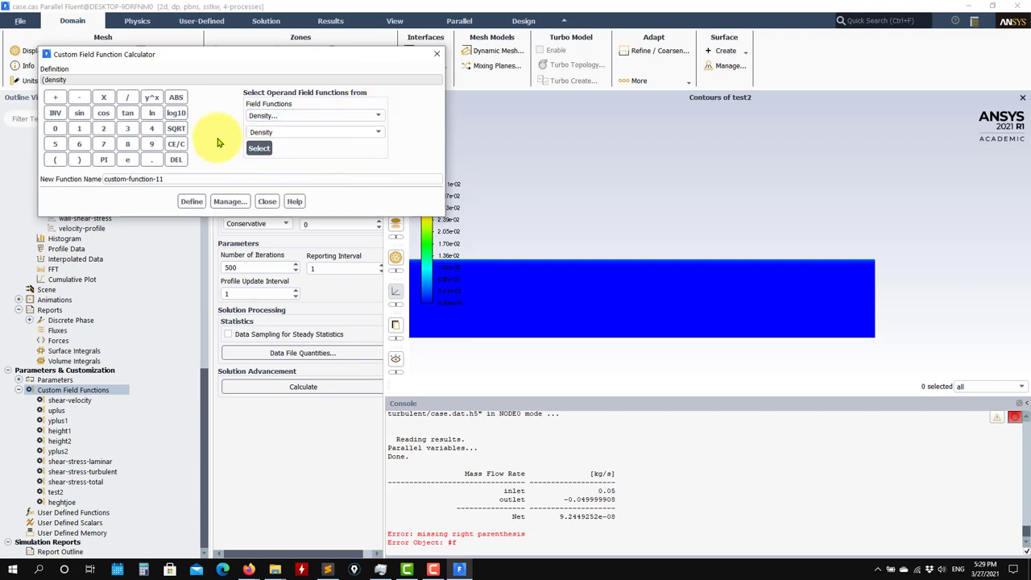
pyautogui.click(104, 98)
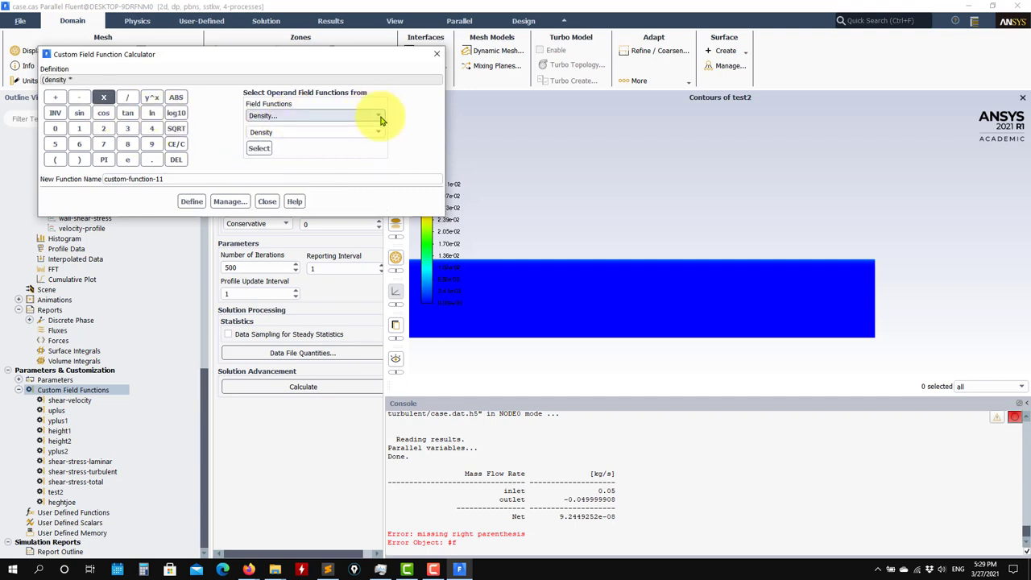
pyautogui.click(382, 120)
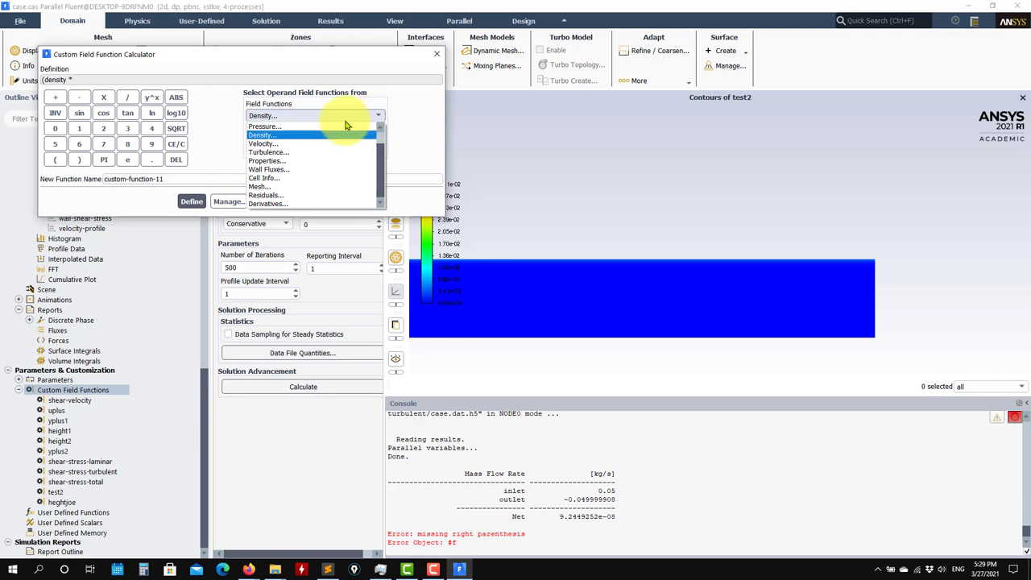
pyautogui.scroll(1, 313, 136)
pyautogui.click(308, 135)
pyautogui.click(378, 132)
pyautogui.click(262, 220)
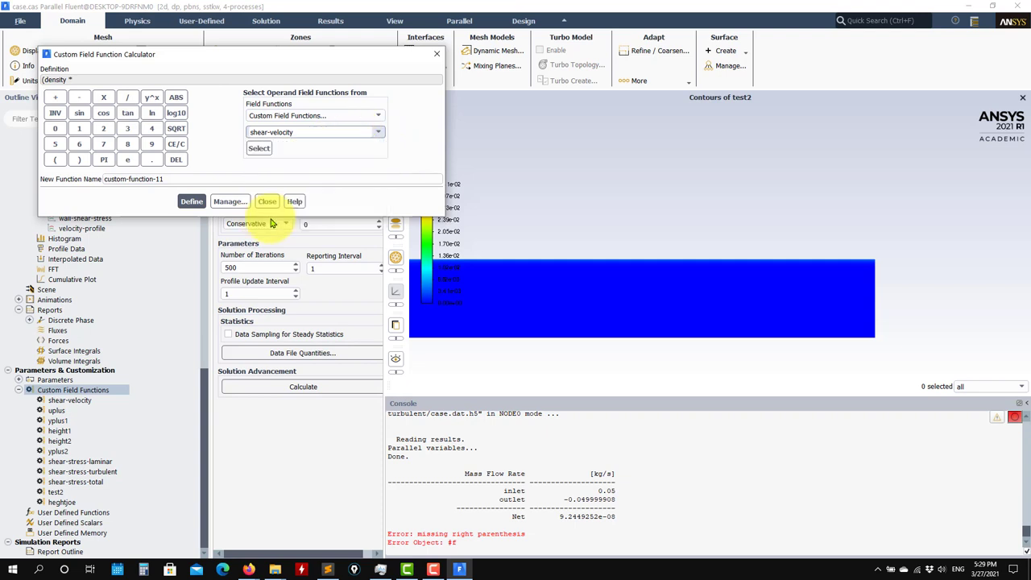
pyautogui.click(258, 147)
# - Multiply the expression by the constant 1.23 and close the bracket
pyautogui.click(105, 102)
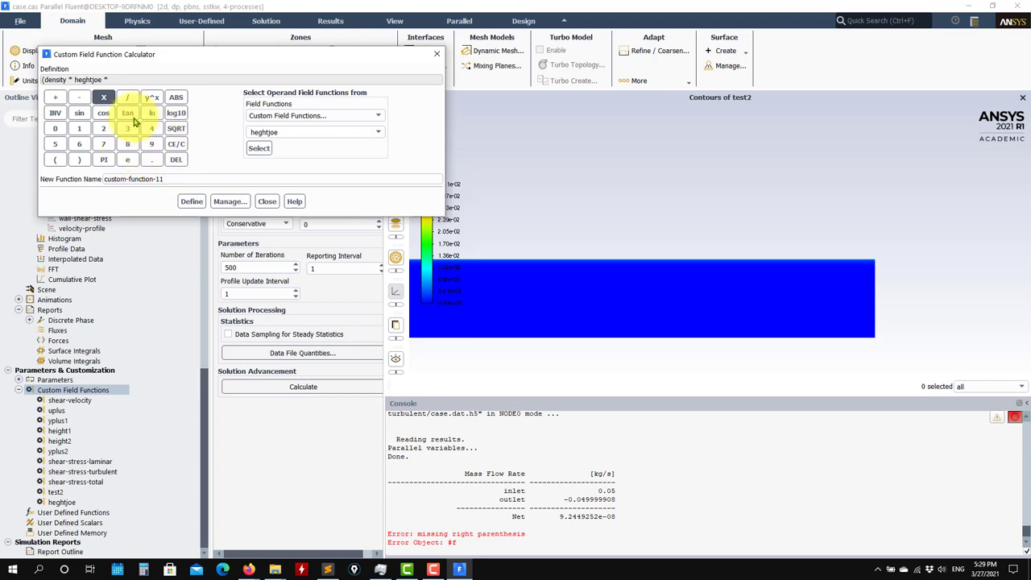
pyautogui.click(79, 130)
pyautogui.click(152, 159)
pyautogui.click(103, 129)
pyautogui.click(127, 129)
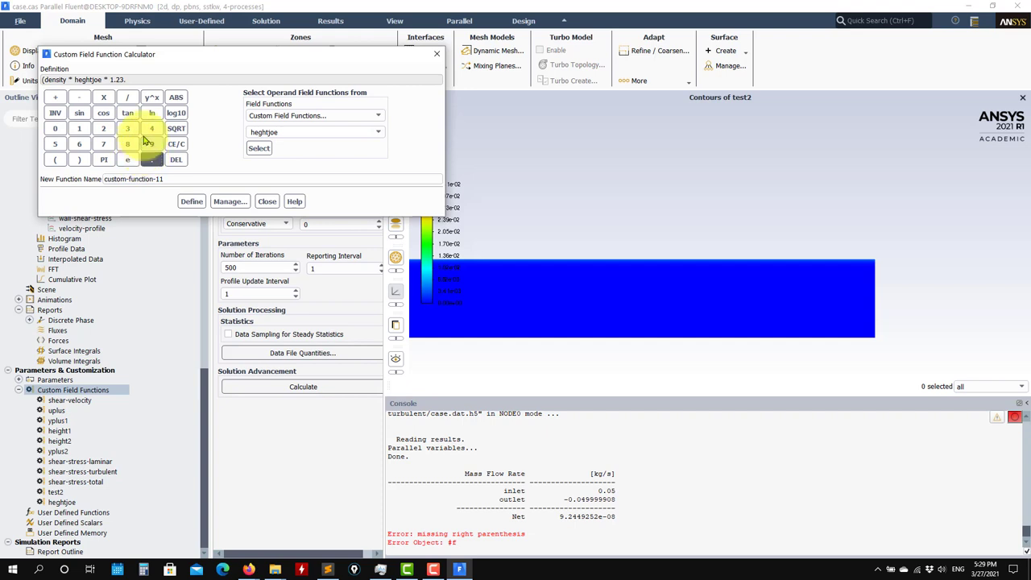
pyautogui.click(176, 160)
pyautogui.click(79, 159)
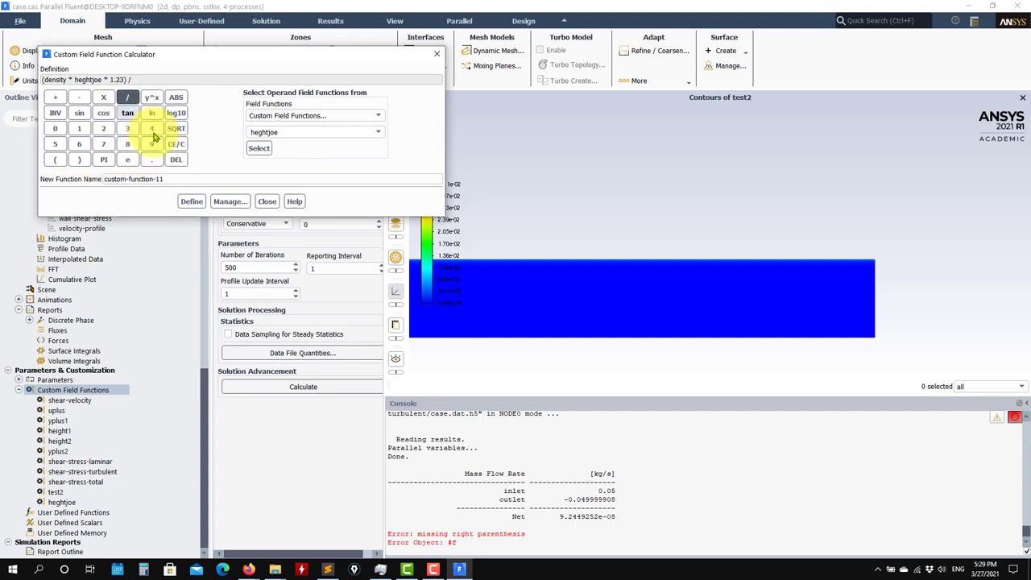
# - Divide by viscosity-lam and define it as custom-function-11
pyautogui.click(378, 116)
pyautogui.click(286, 179)
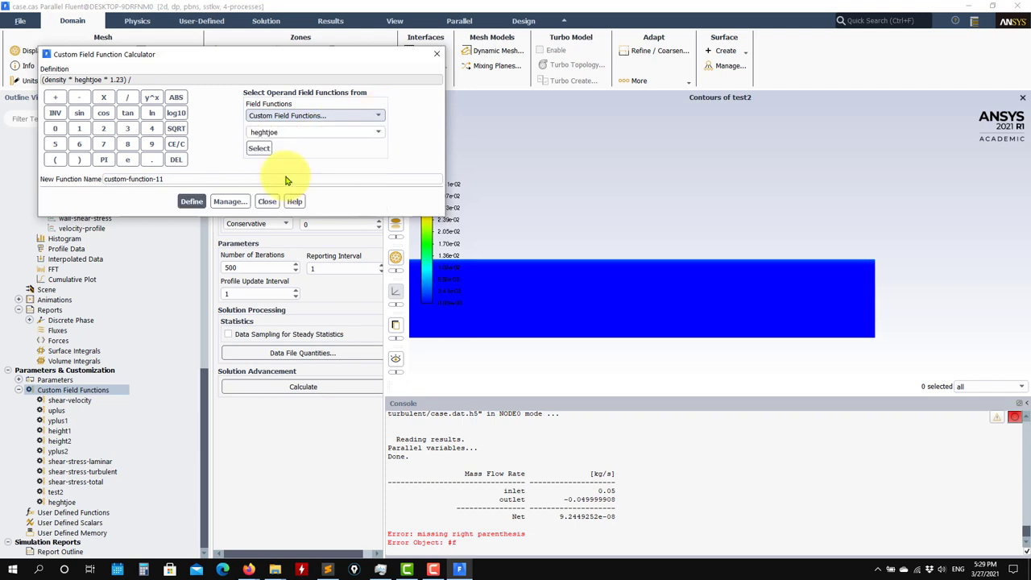
pyautogui.click(259, 148)
pyautogui.click(191, 201)
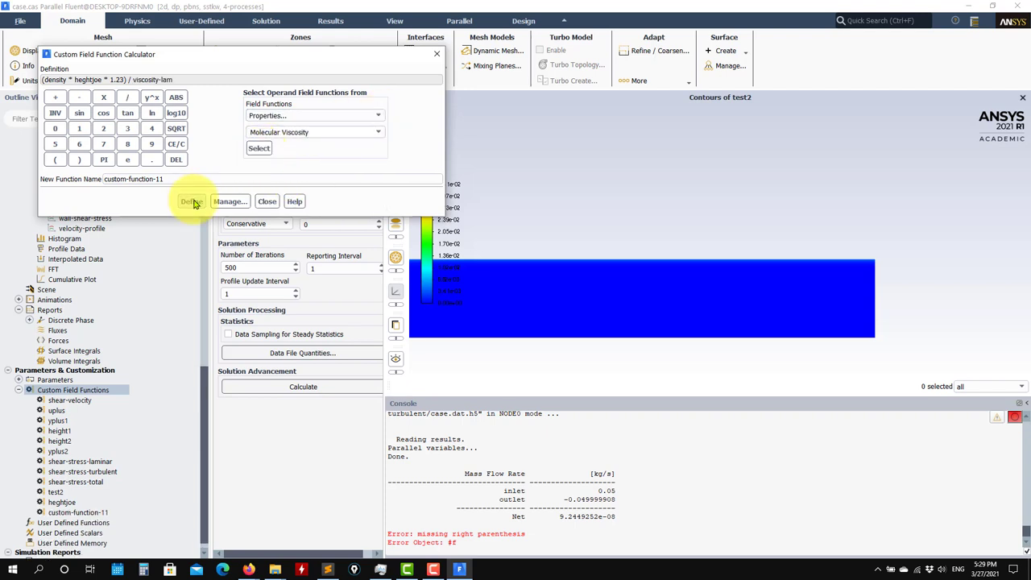
pyautogui.click(266, 201)
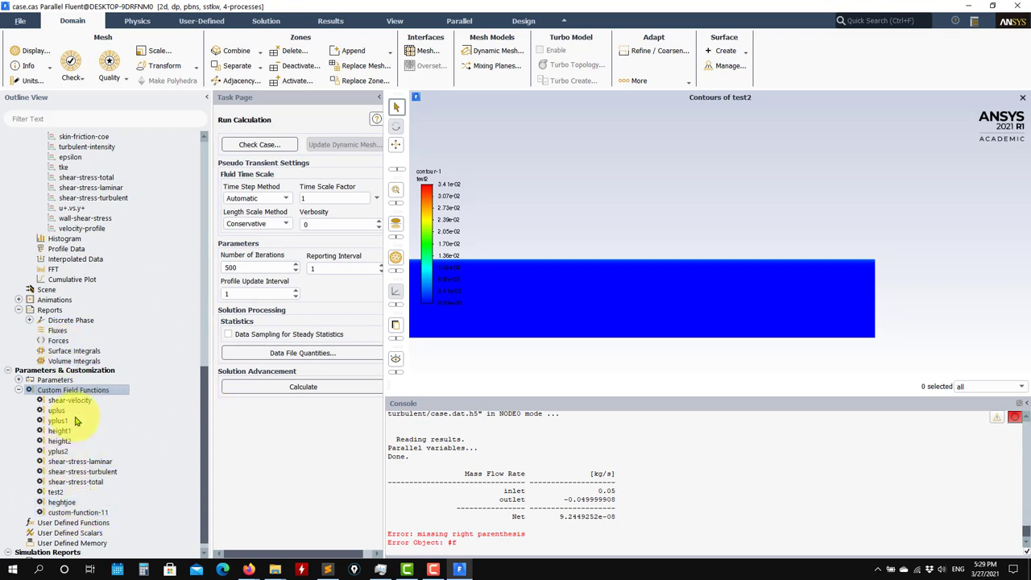
# - Create a new XY plot with Position on X Axis off and custom-function-11 as the x quantity
pyautogui.scroll(4, 99, 295)
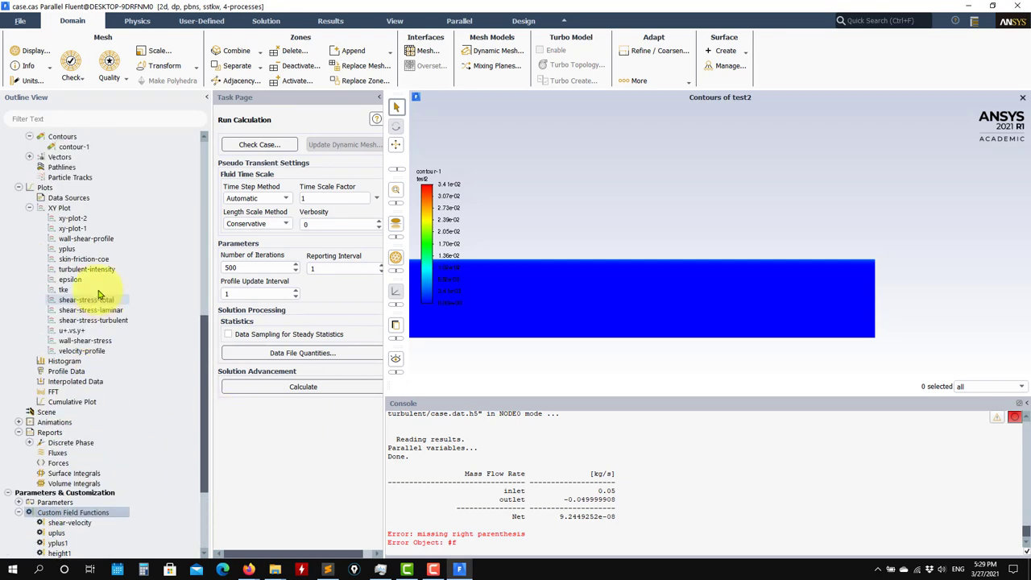
pyautogui.rightClick(65, 211)
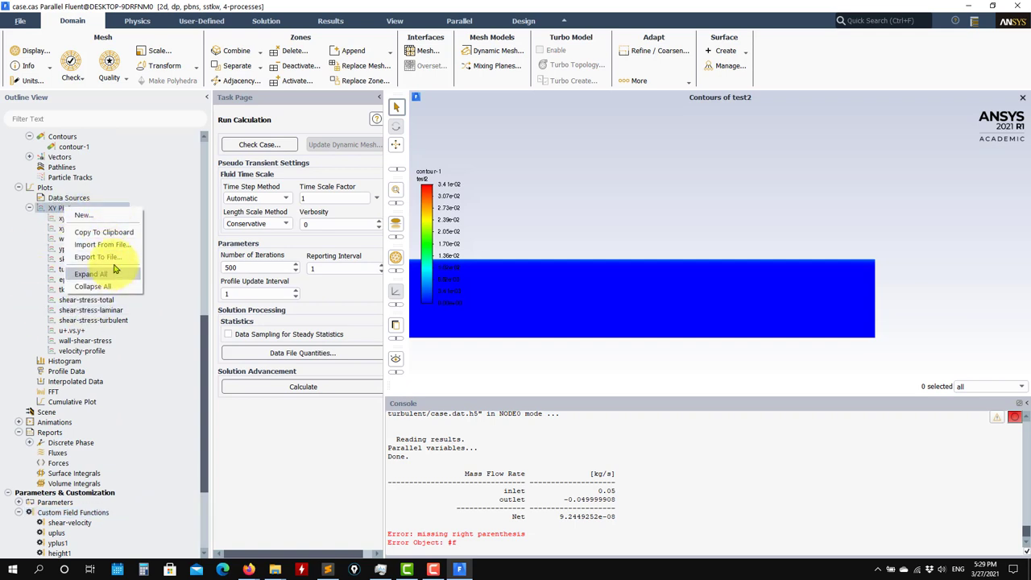
pyautogui.click(97, 215)
pyautogui.scroll(3, 533, 266)
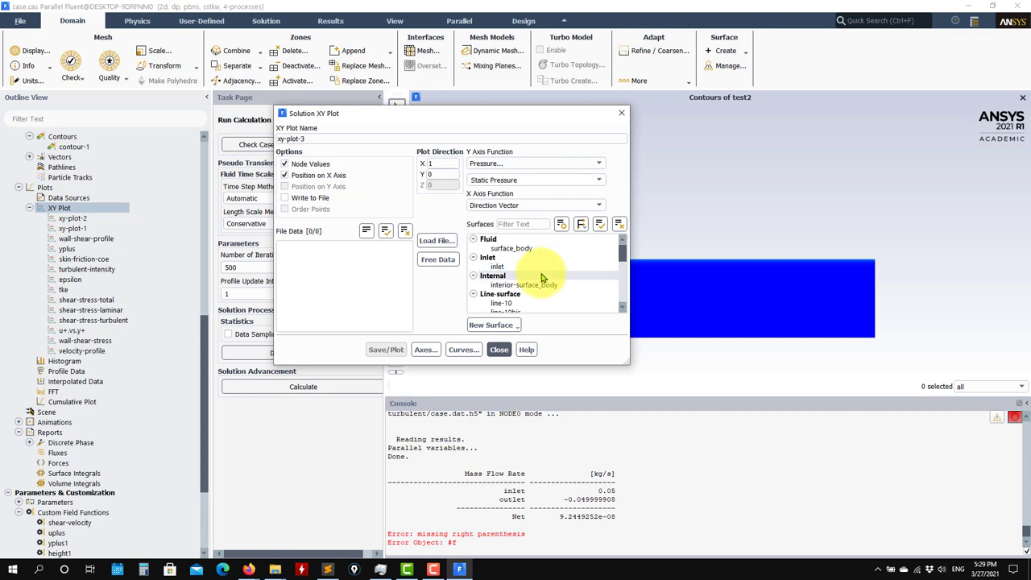
pyautogui.click(307, 177)
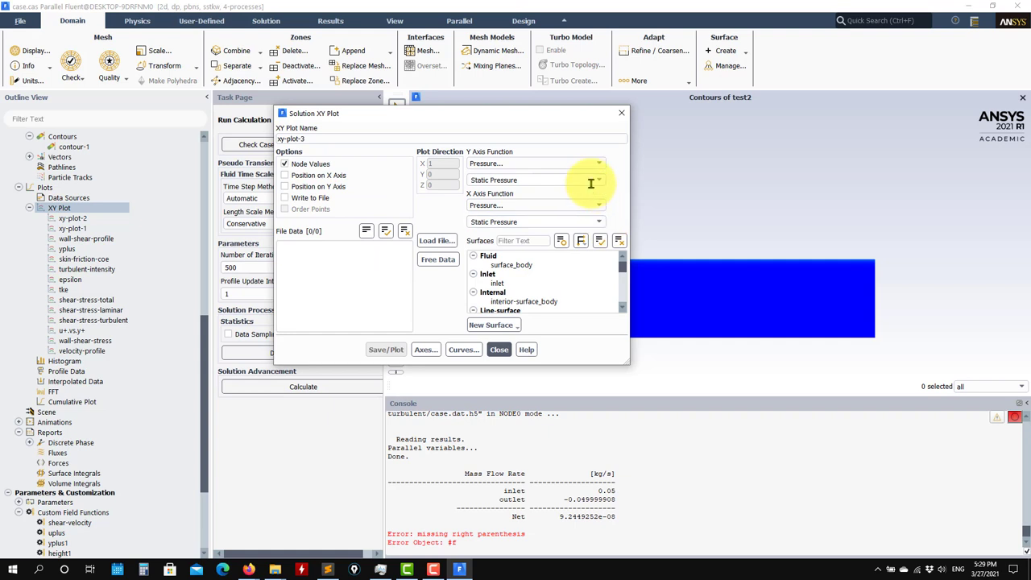
pyautogui.click(601, 206)
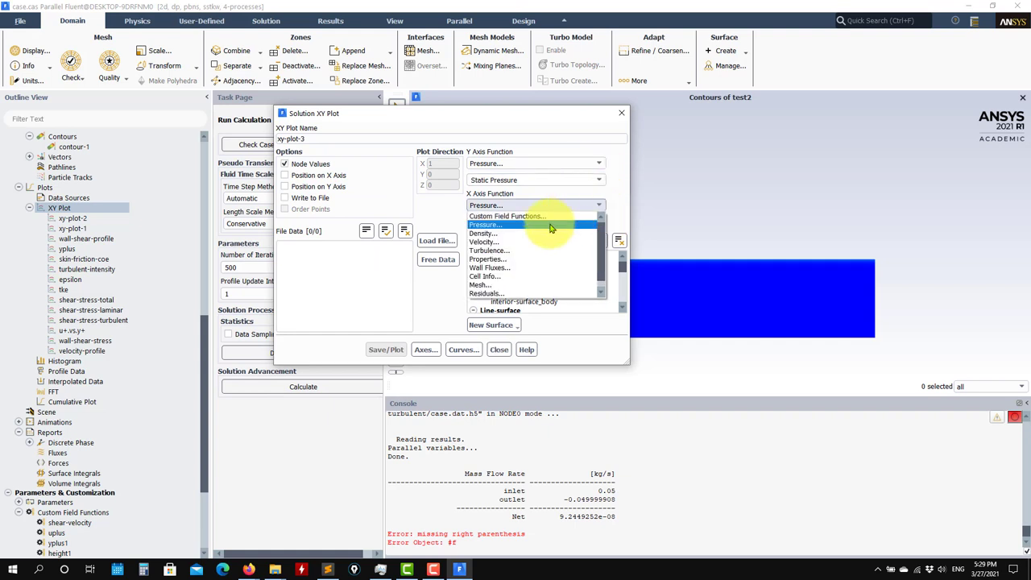
pyautogui.click(552, 214)
pyautogui.click(553, 208)
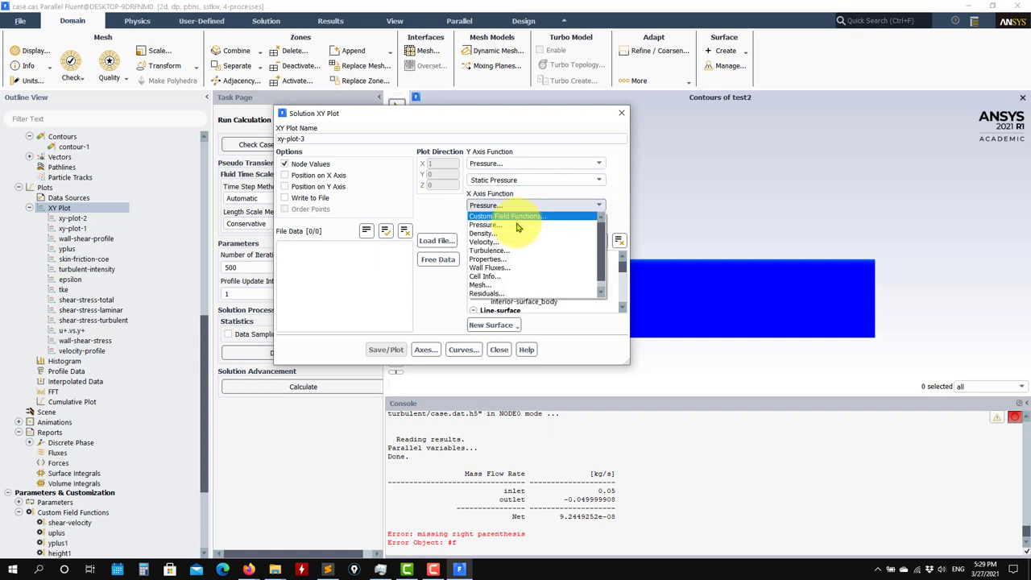
pyautogui.click(526, 219)
pyautogui.click(596, 224)
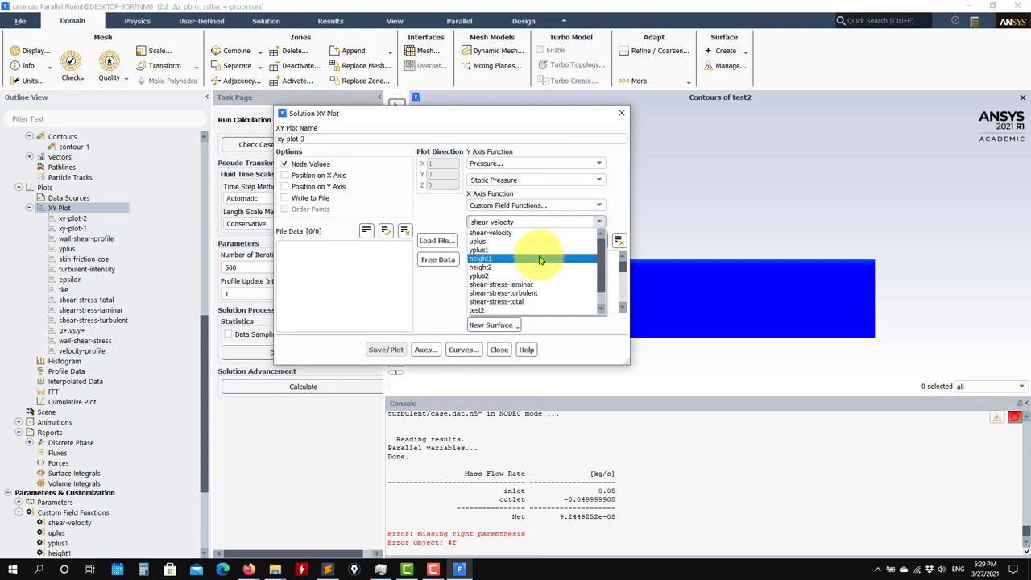
pyautogui.scroll(-1, 507, 274)
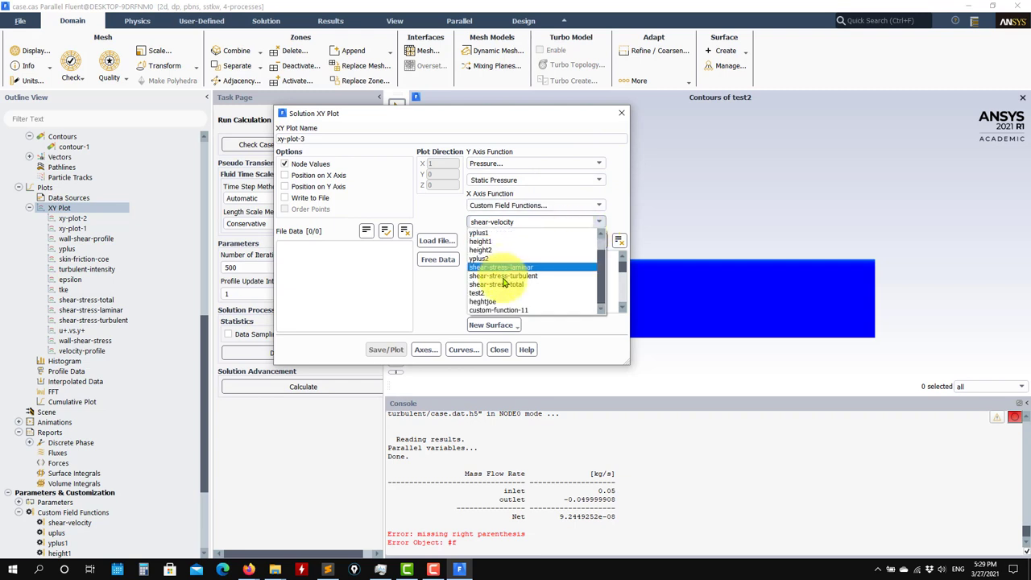
pyautogui.click(491, 310)
# - Set uplus as the y quantity, select line-10, and plot it
pyautogui.click(603, 164)
pyautogui.click(525, 173)
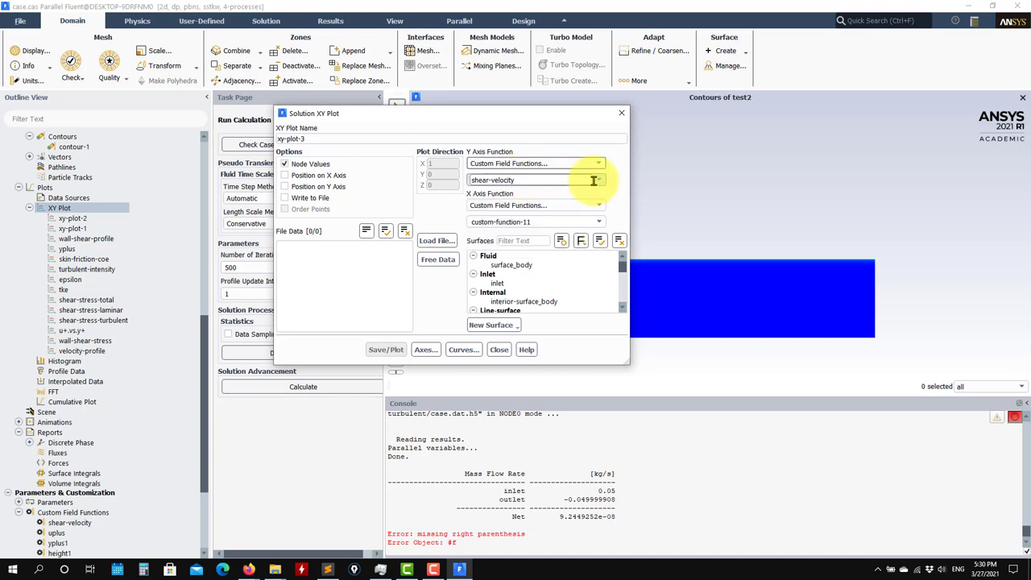
pyautogui.click(593, 181)
pyautogui.scroll(-1, 511, 203)
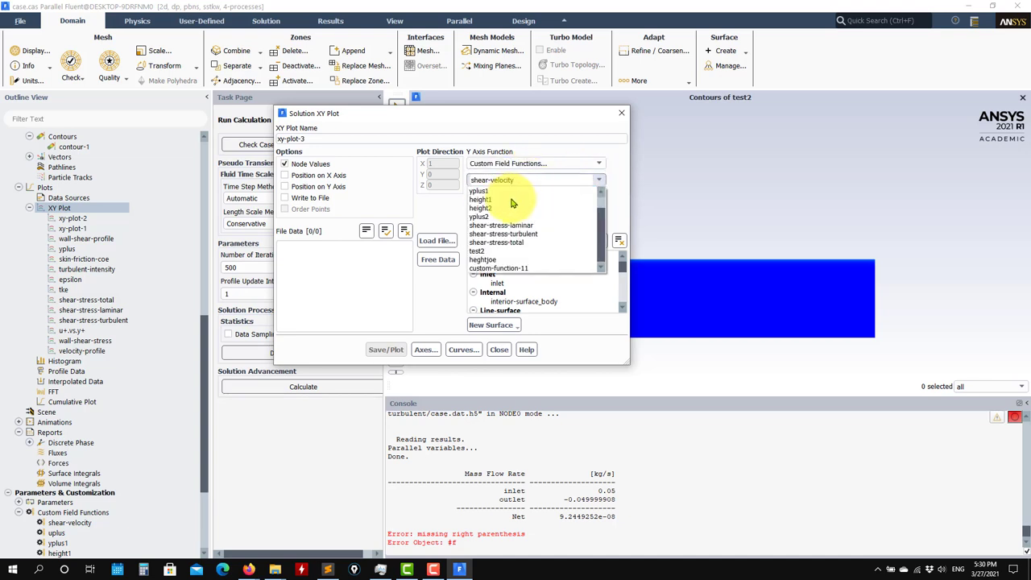
pyautogui.scroll(1, 514, 206)
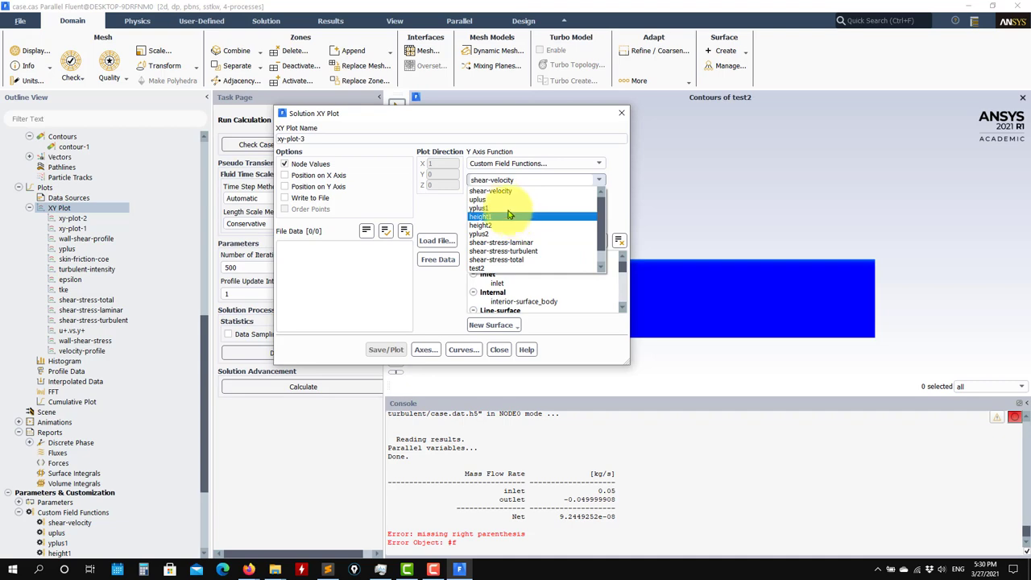
pyautogui.click(501, 194)
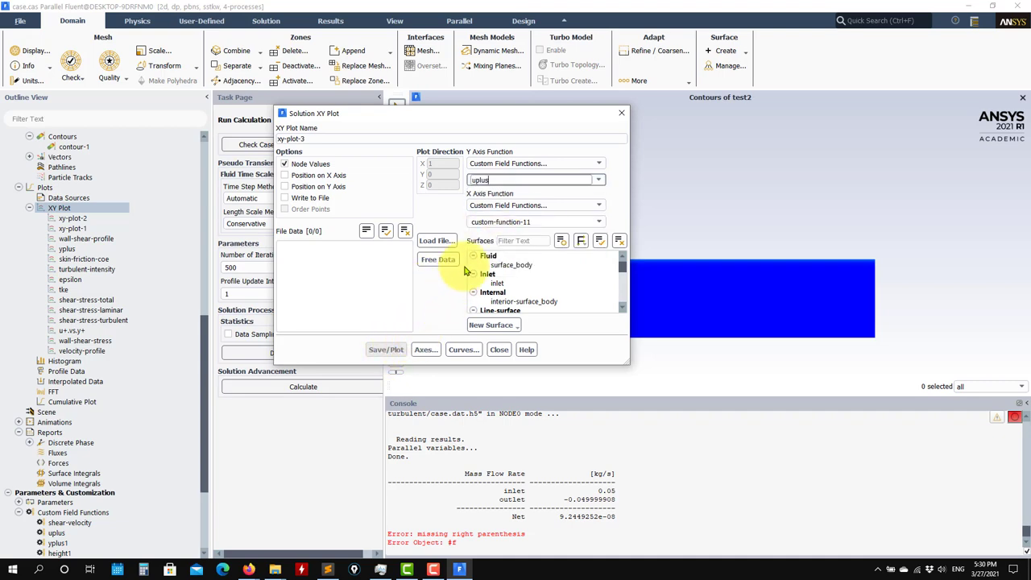
pyautogui.moveTo(406, 117); pyautogui.dragTo(216, 77)
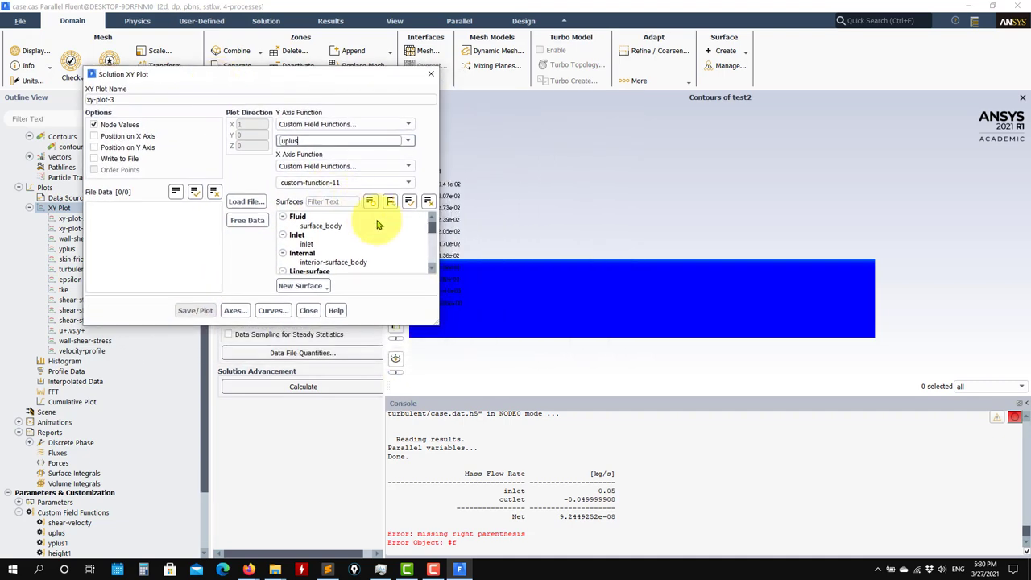
pyautogui.moveTo(433, 231); pyautogui.dragTo(434, 234)
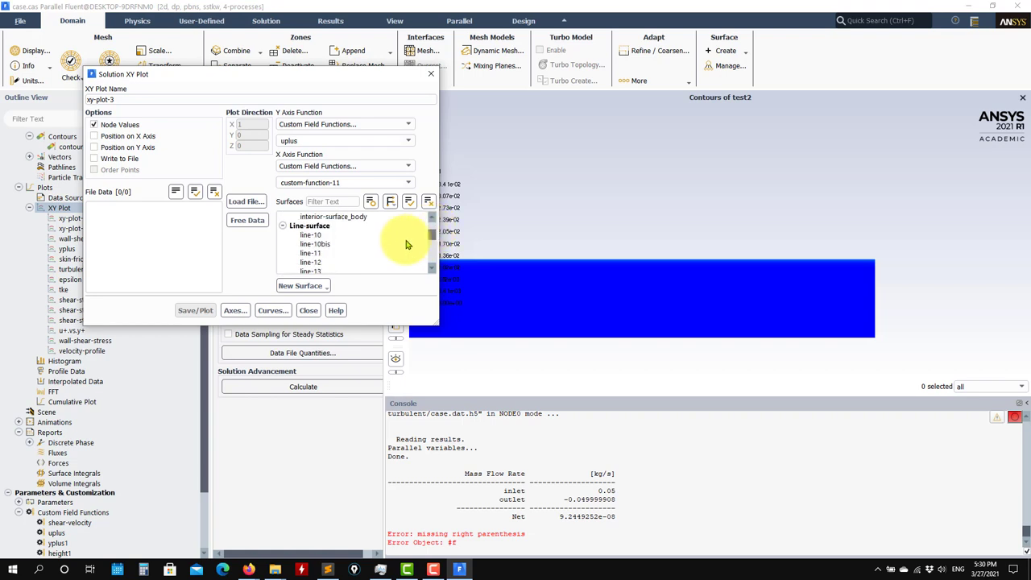
pyautogui.click(315, 235)
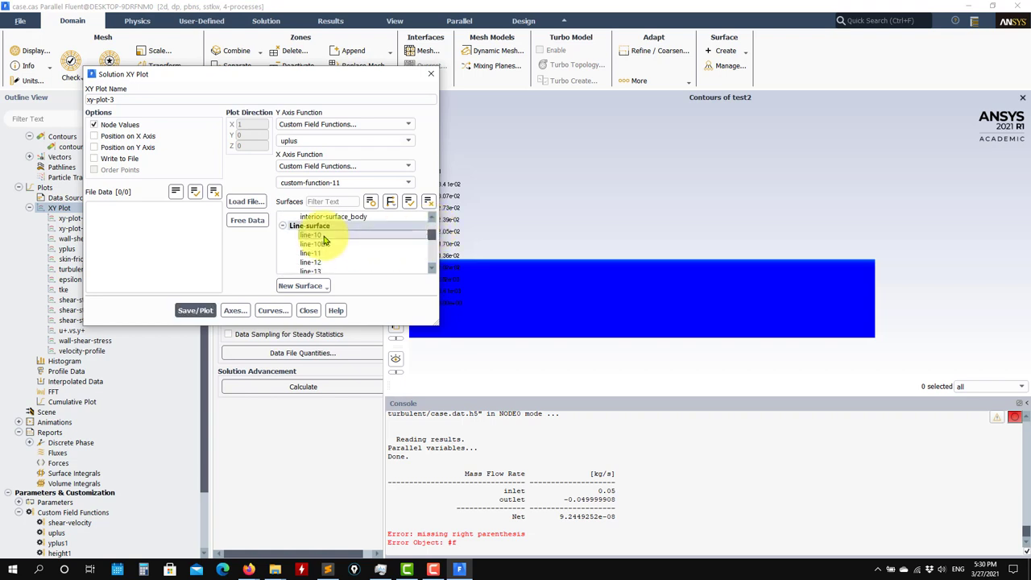
pyautogui.click(194, 312)
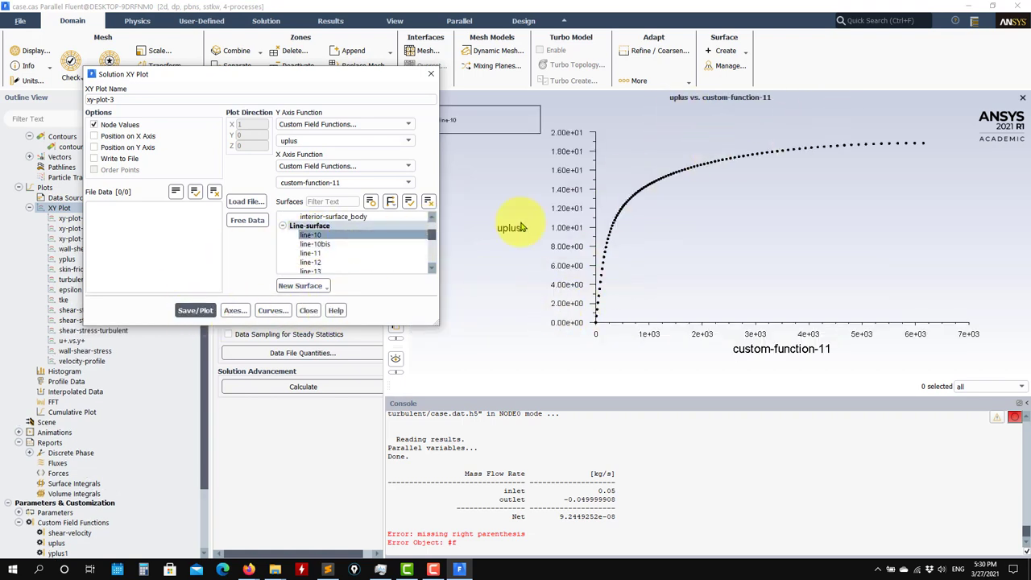
# - Make the x axis of xy-plot-3 logarithmic, redraw the plot, and close the XY Plot dialog
pyautogui.click(233, 311)
pyautogui.click(238, 357)
pyautogui.click(326, 416)
pyautogui.click(357, 416)
pyautogui.click(194, 313)
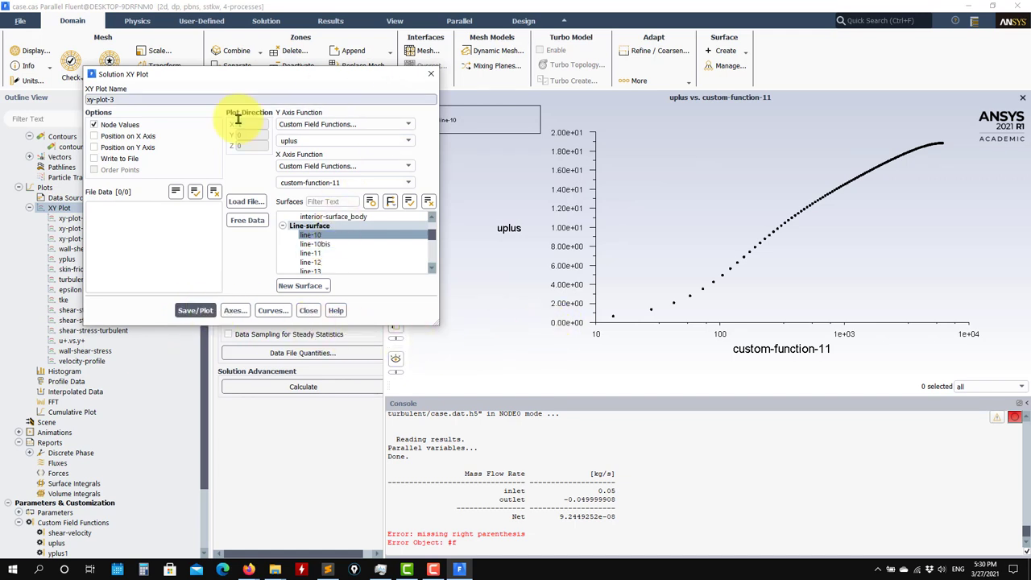
pyautogui.click(309, 313)
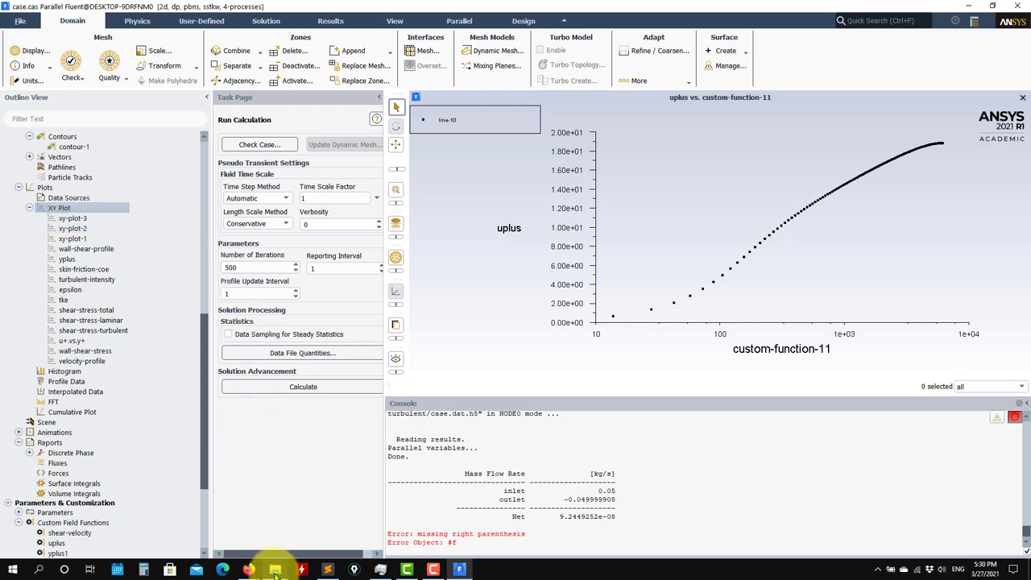
# - Open the l10 file from the turbulent\ascii_output folder in Sublime Text
pyautogui.moveTo(275, 570)
pyautogui.click(152, 524)
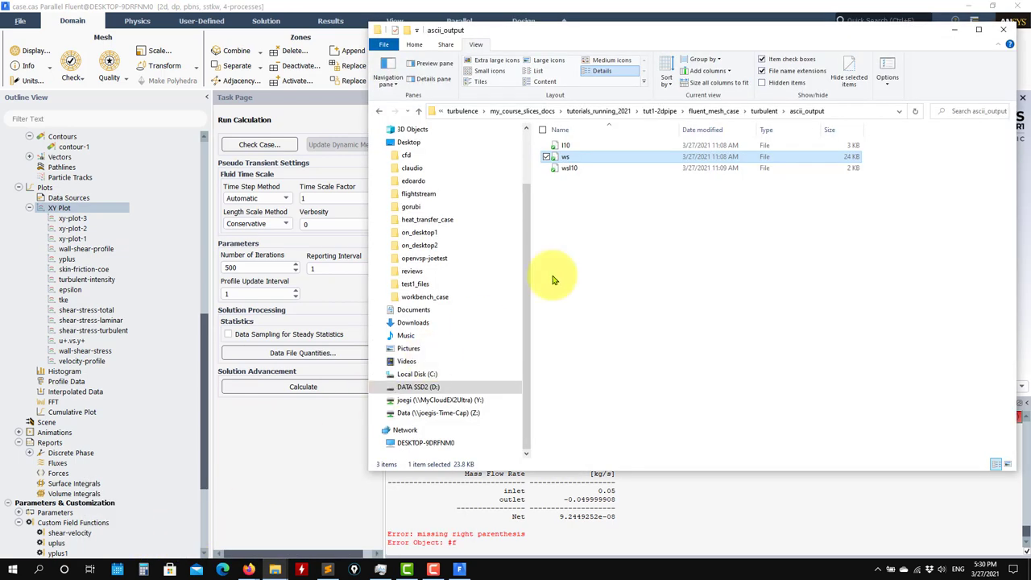
pyautogui.click(766, 111)
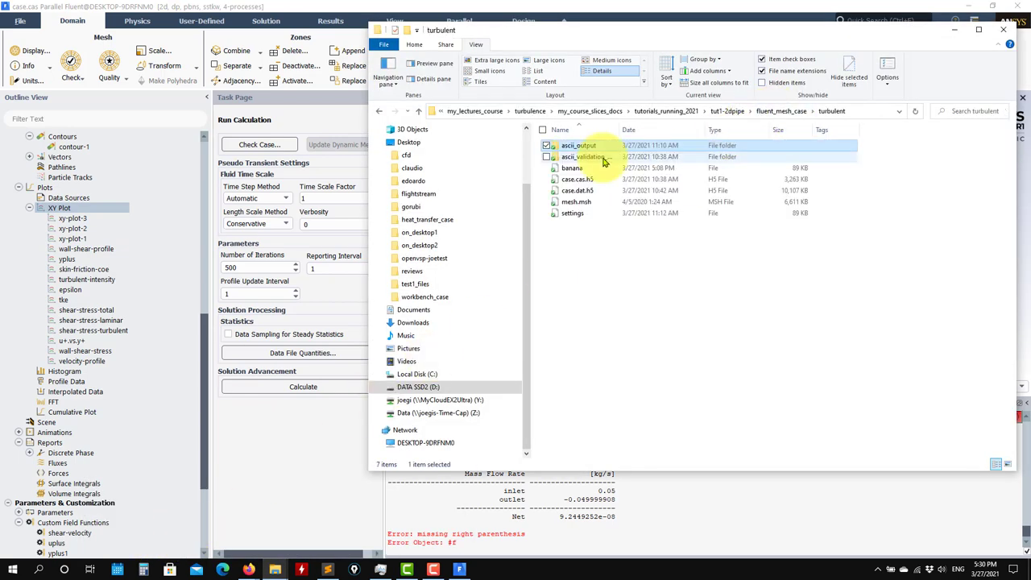
pyautogui.doubleClick(578, 148)
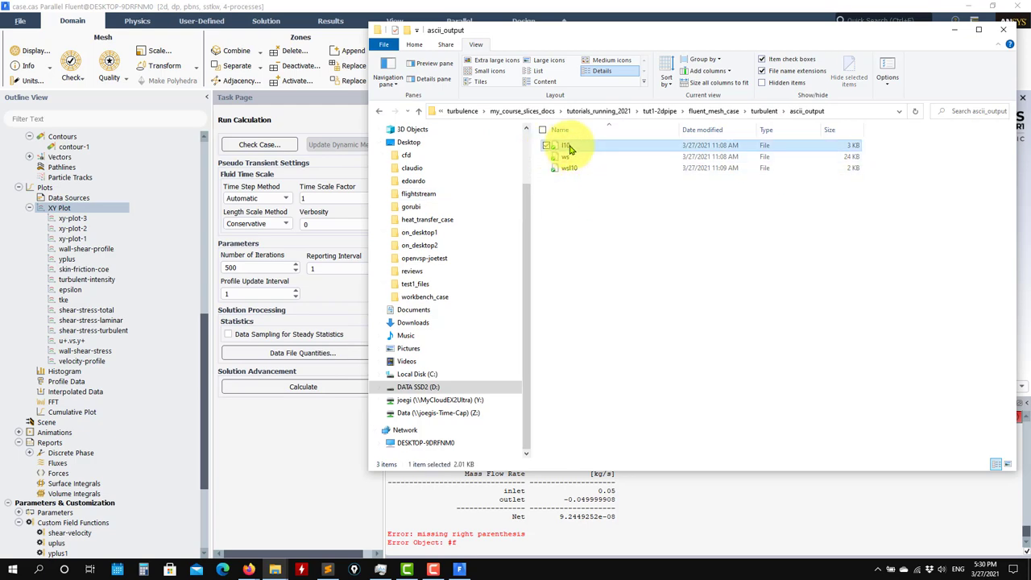
pyautogui.rightClick(567, 147)
pyautogui.click(596, 184)
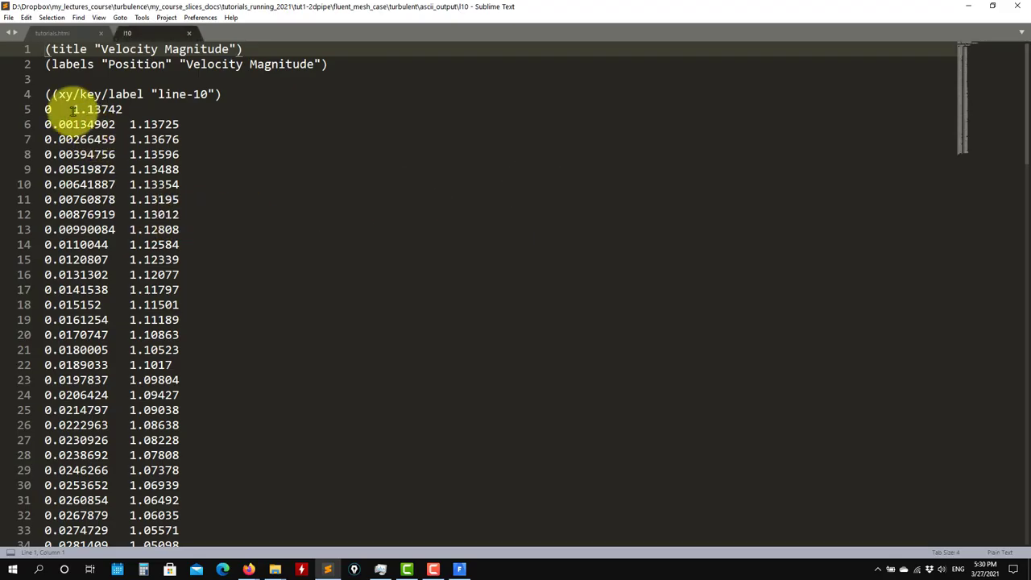
# - Check the l10 data rows, then open wsl10 in Sublime Text and view its last row, line 105
pyautogui.tripleClick(50, 107)
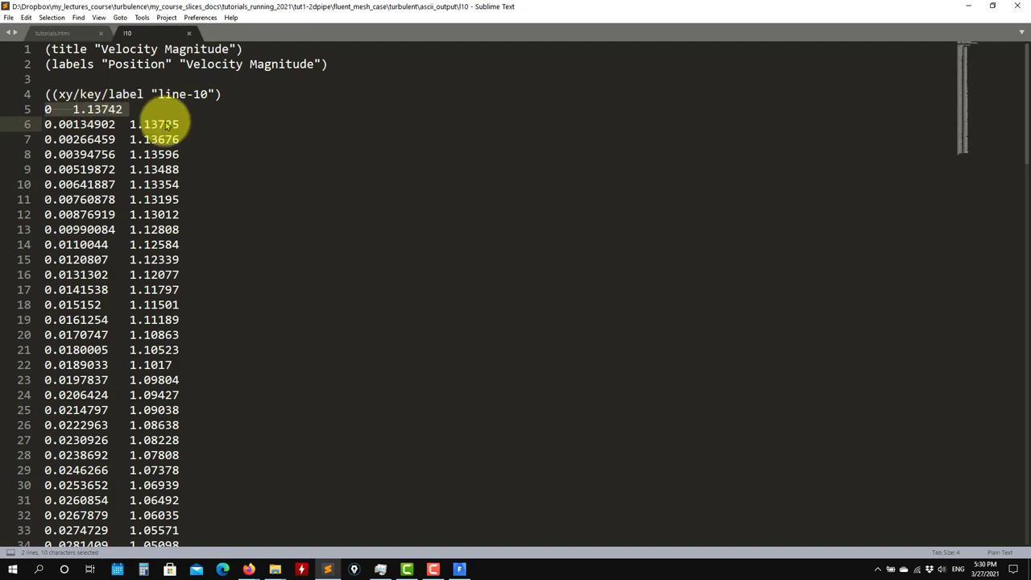
pyautogui.scroll(-20, 147, 111)
pyautogui.moveTo(564, 5); pyautogui.dragTo(403, 100)
pyautogui.click(589, 180)
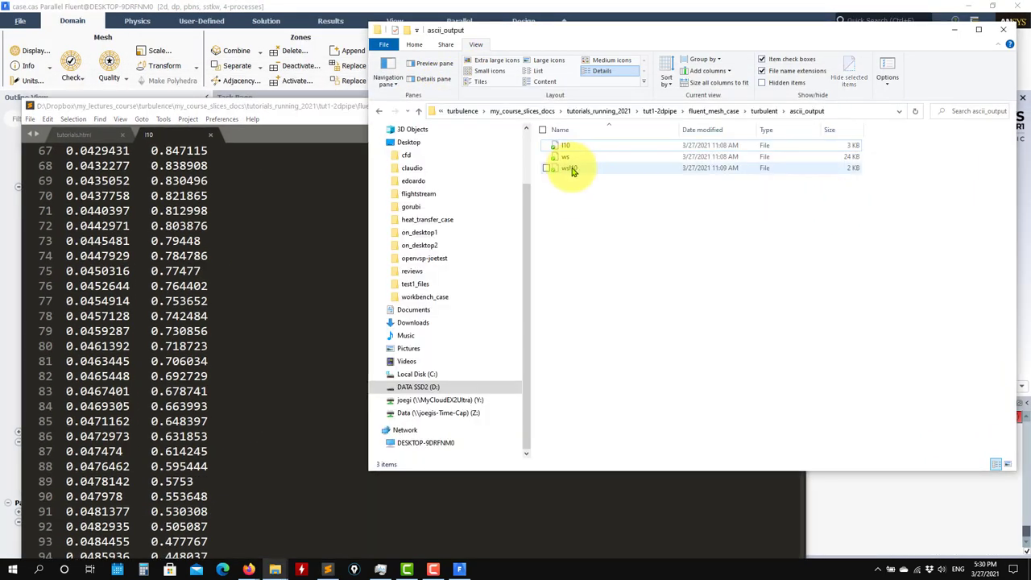
pyautogui.moveTo(572, 172); pyautogui.dragTo(191, 278)
pyautogui.scroll(-12, 95, 224)
pyautogui.scroll(-20, 95, 223)
pyautogui.moveTo(205, 228); pyautogui.dragTo(20, 226)
# - Open the ws file, close it, and compare the l10 and wsl10 tabs
pyautogui.click(881, 287)
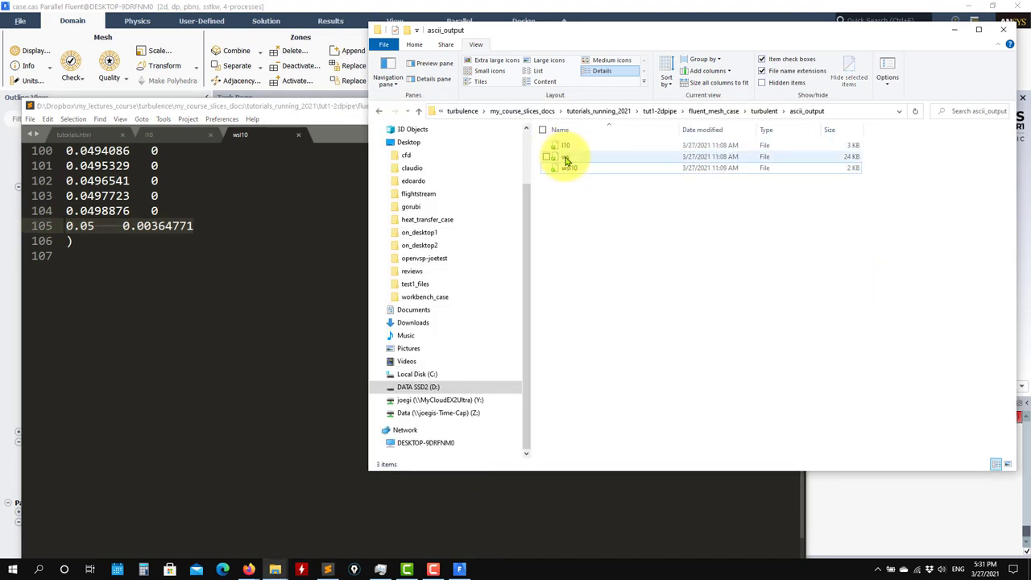
pyautogui.click(566, 156)
pyautogui.moveTo(220, 247); pyautogui.dragTo(242, 251)
pyautogui.scroll(-20, 250, 253)
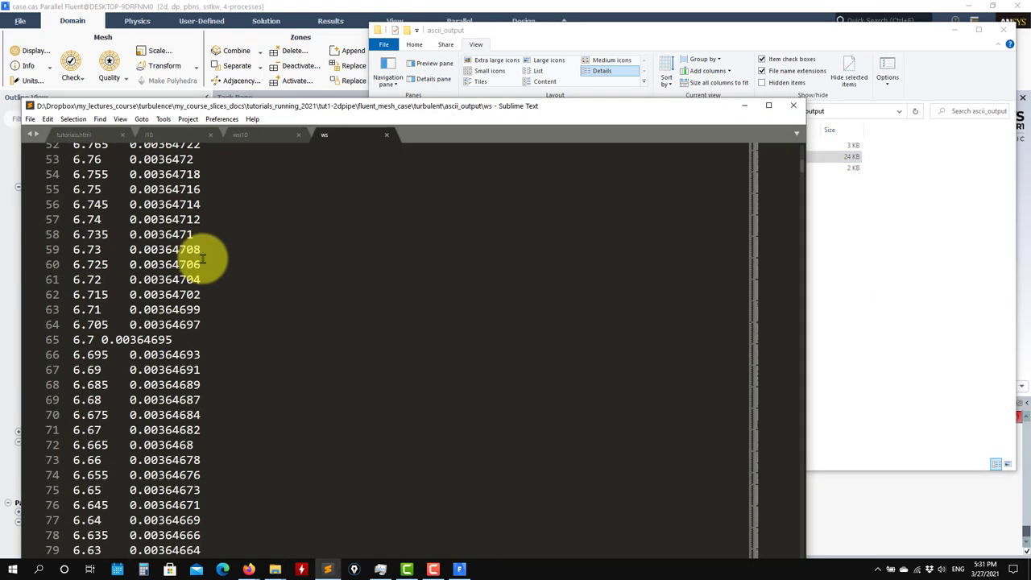
pyautogui.click(388, 135)
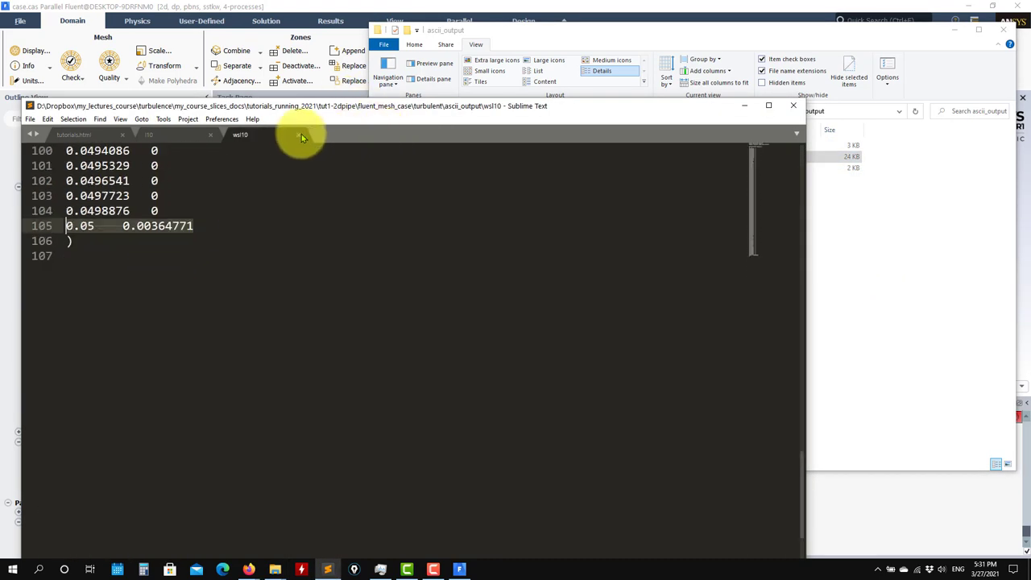
pyautogui.click(161, 135)
pyautogui.click(242, 134)
# - Review the wsl10 data, close the wsl10 and l10 files, and minimize Sublime Text
pyautogui.scroll(-2, 189, 180)
pyautogui.scroll(2, 196, 204)
pyautogui.scroll(2, 196, 204)
pyautogui.moveTo(194, 316); pyautogui.dragTo(123, 316)
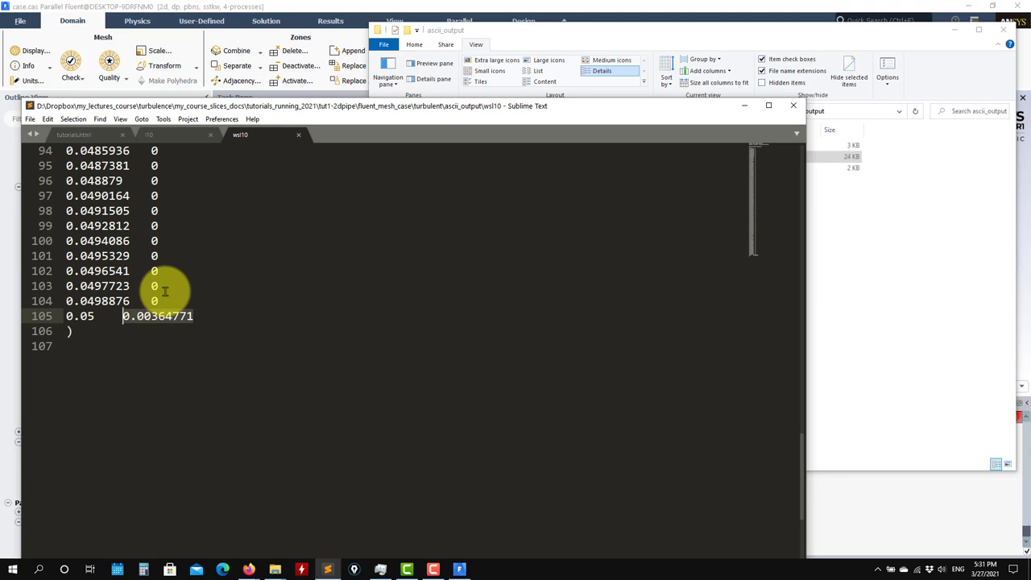
pyautogui.click(300, 136)
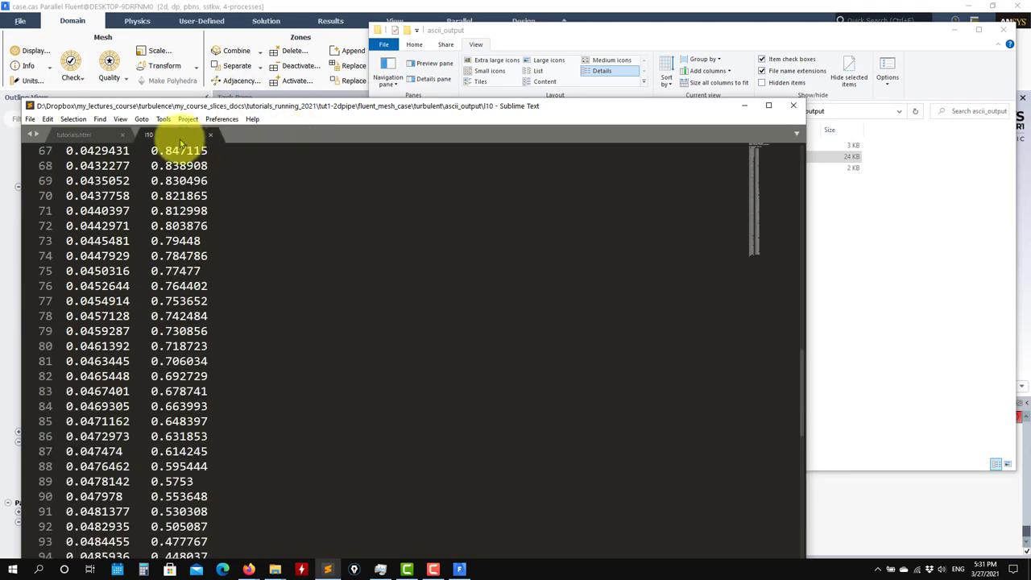
pyautogui.click(210, 136)
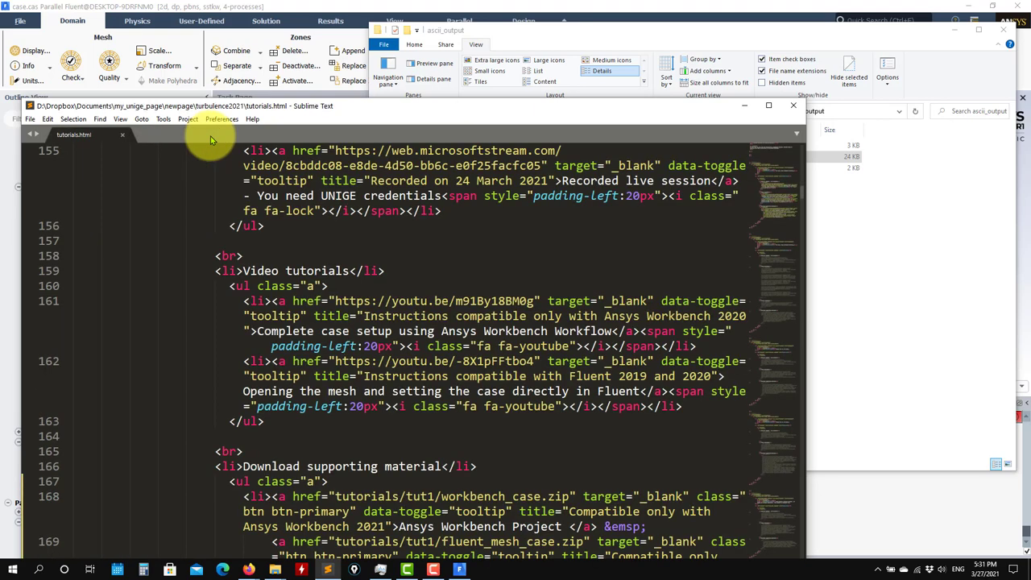
pyautogui.click(746, 110)
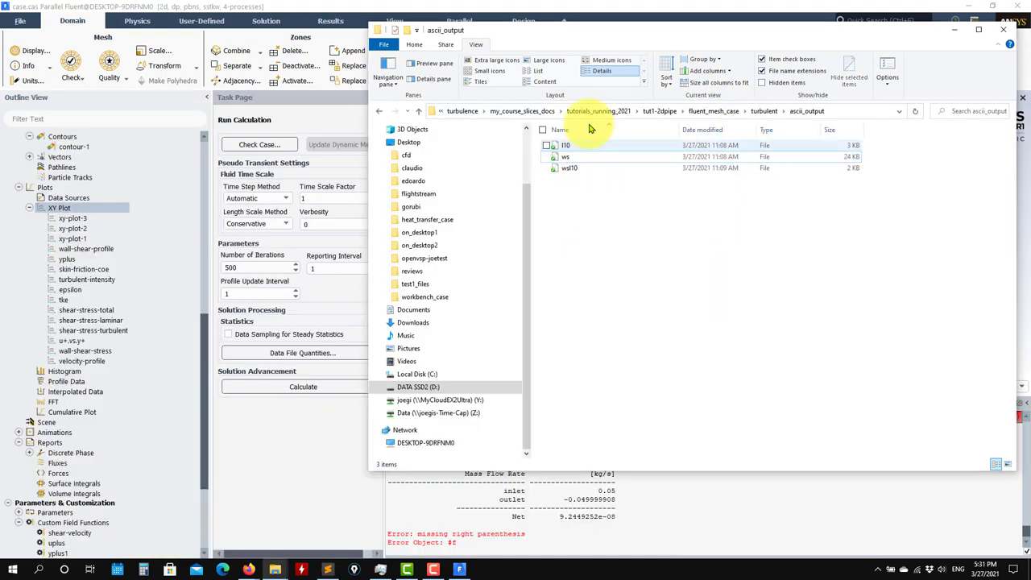
# - Display contour-1 as velocity magnitude contours on the fluid surface_body
pyautogui.click(953, 30)
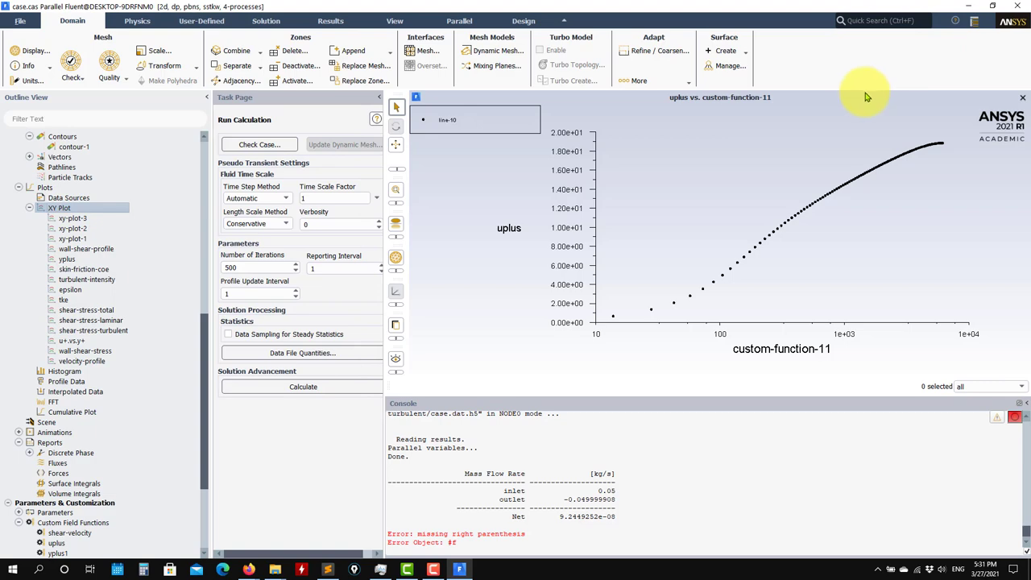
pyautogui.scroll(-5, 119, 446)
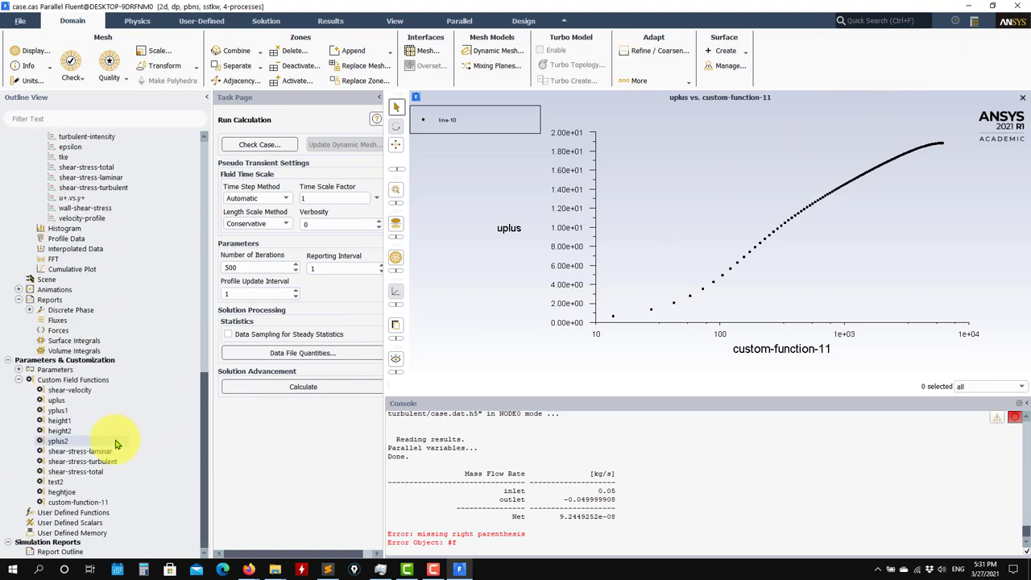
pyautogui.scroll(8, 31, 345)
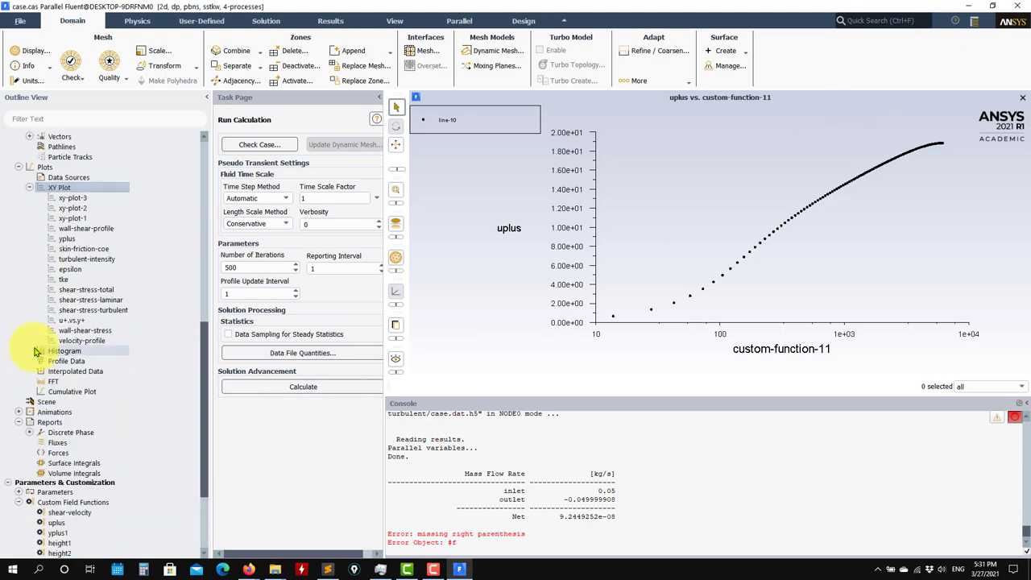
pyautogui.scroll(5, 34, 352)
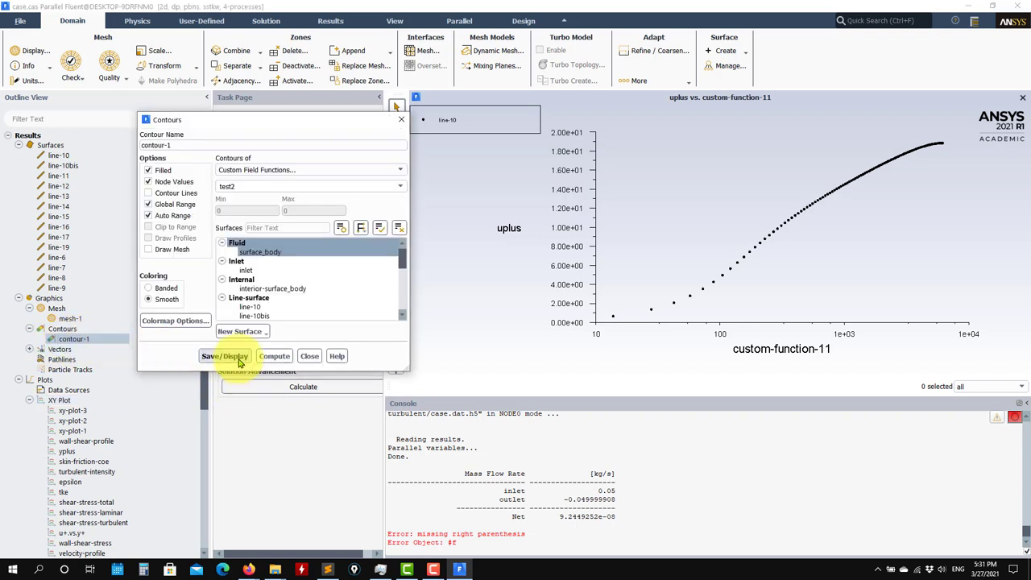
pyautogui.click(228, 356)
pyautogui.moveTo(355, 119); pyautogui.dragTo(249, 29)
pyautogui.click(288, 80)
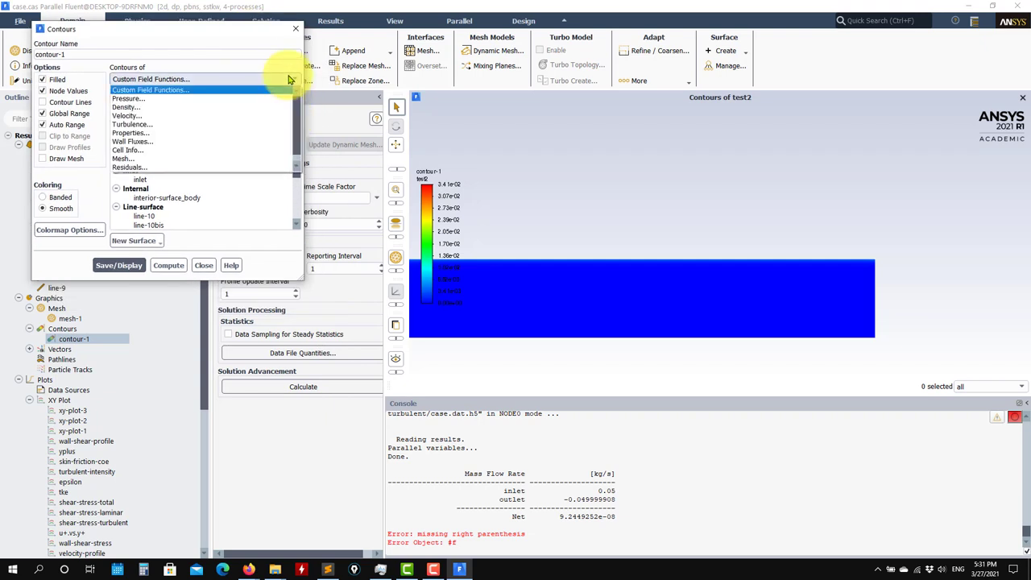
pyautogui.click(137, 119)
pyautogui.click(128, 153)
pyautogui.click(118, 276)
pyautogui.scroll(3, 911, 278)
pyautogui.moveTo(910, 282); pyautogui.dragTo(621, 212)
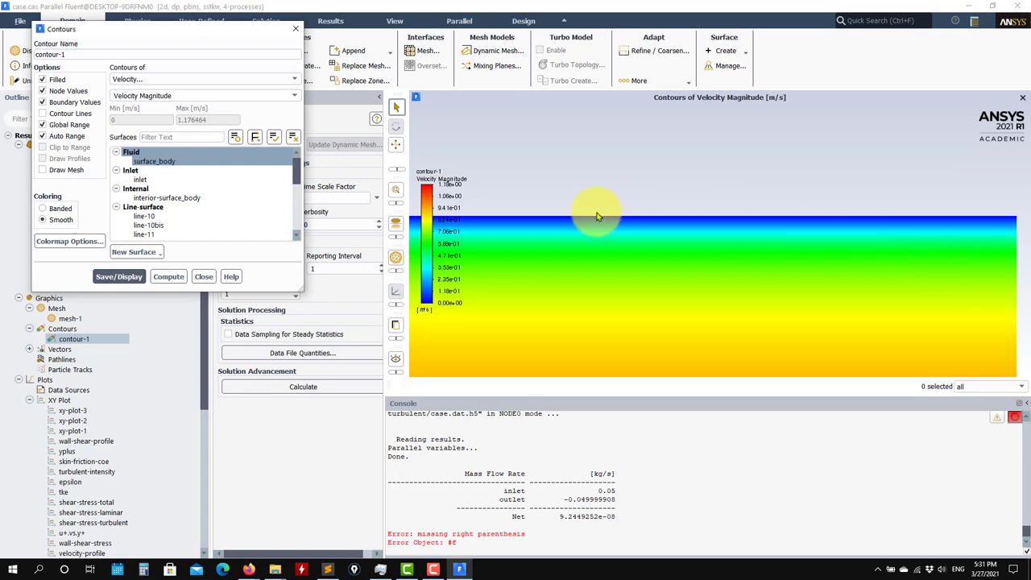
# - Display contours of turbulent kinetic energy, then turbulent dissipation rate (Epsilon)
pyautogui.click(284, 81)
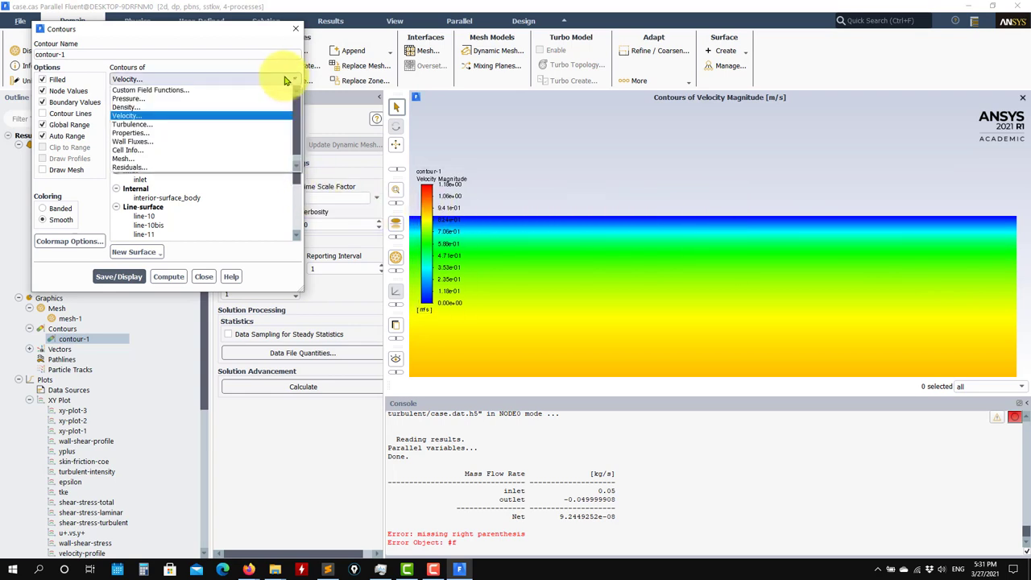
pyautogui.click(137, 115)
pyautogui.click(121, 277)
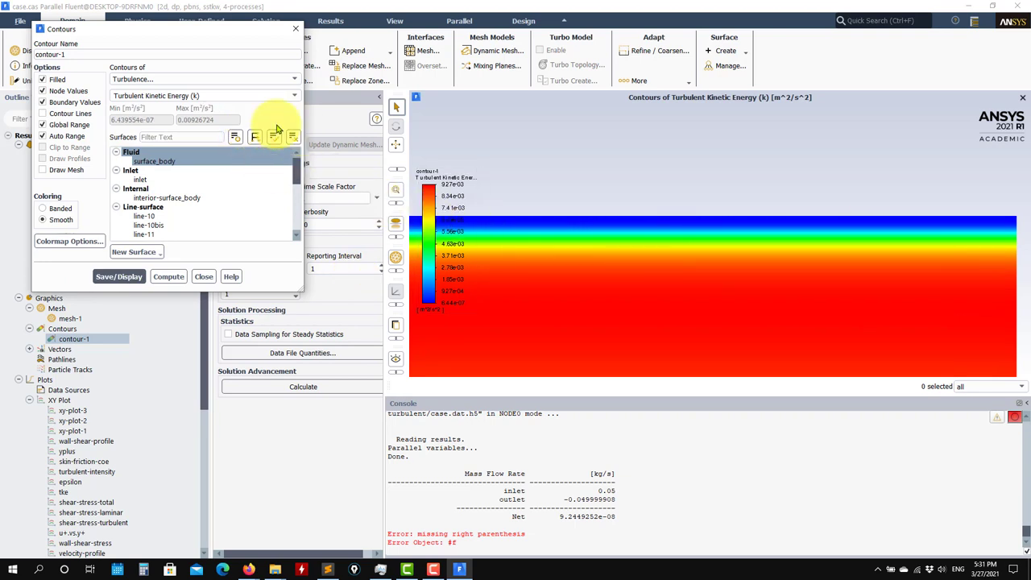
pyautogui.click(292, 97)
pyautogui.click(270, 120)
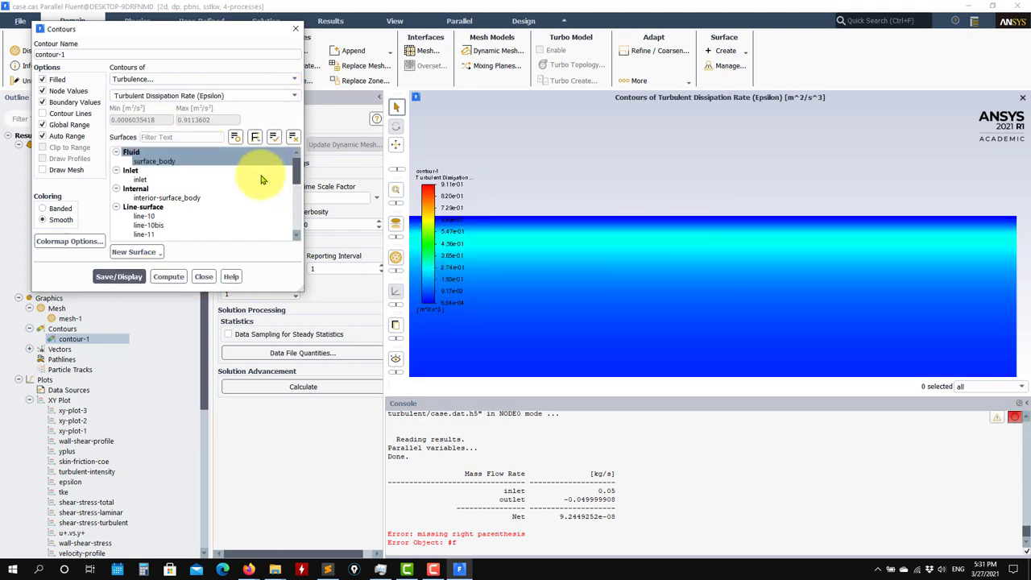
pyautogui.click(295, 97)
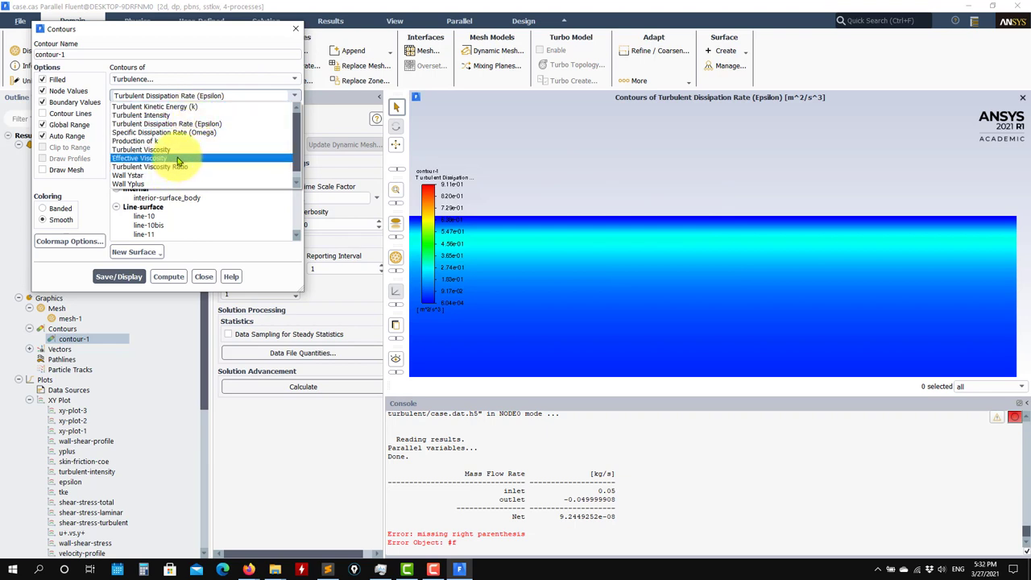
# - Display contour-1 as Turbulent Viscosity, then as Production of k
pyautogui.click(145, 150)
pyautogui.click(118, 265)
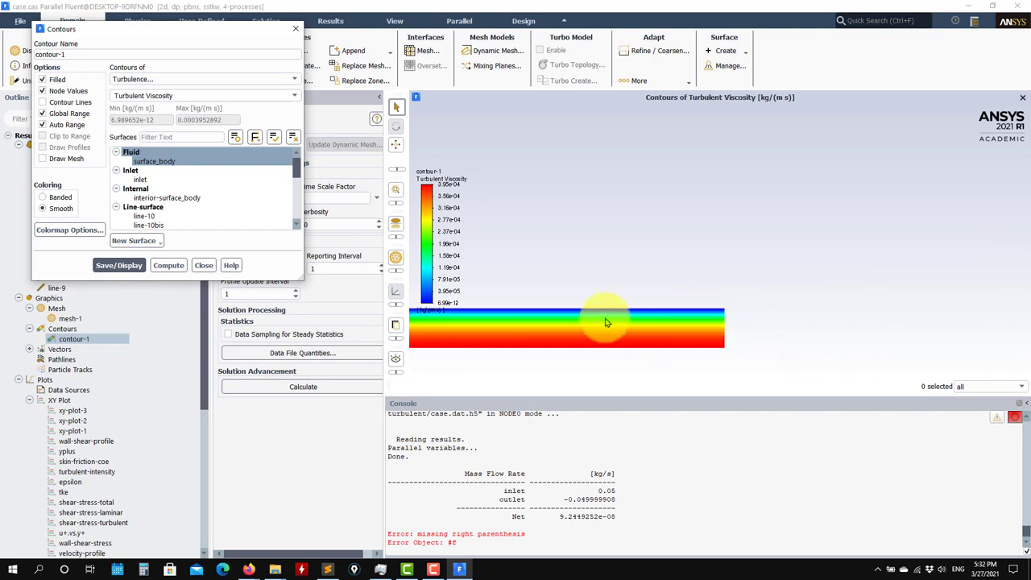
pyautogui.click(276, 95)
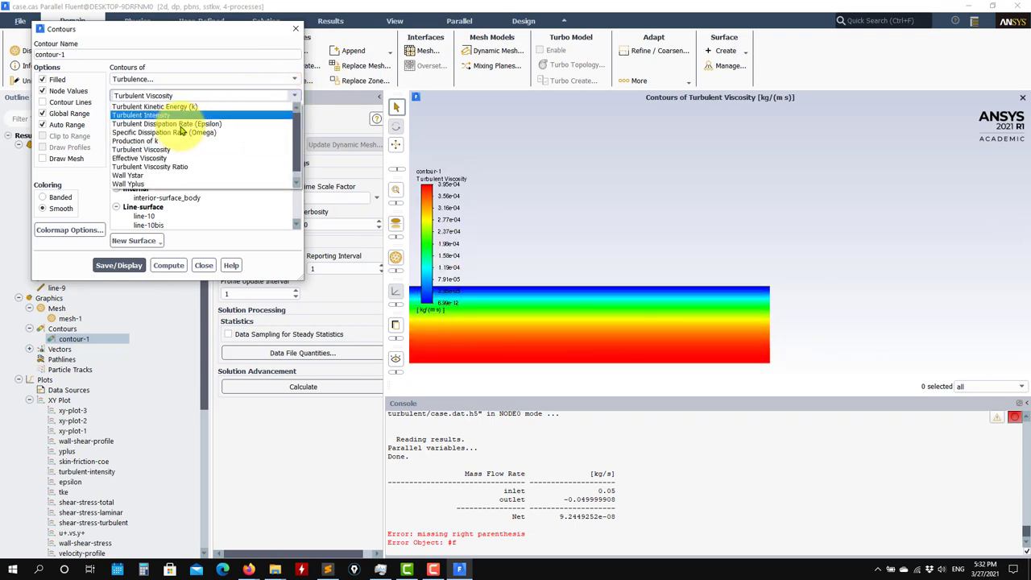
pyautogui.click(135, 141)
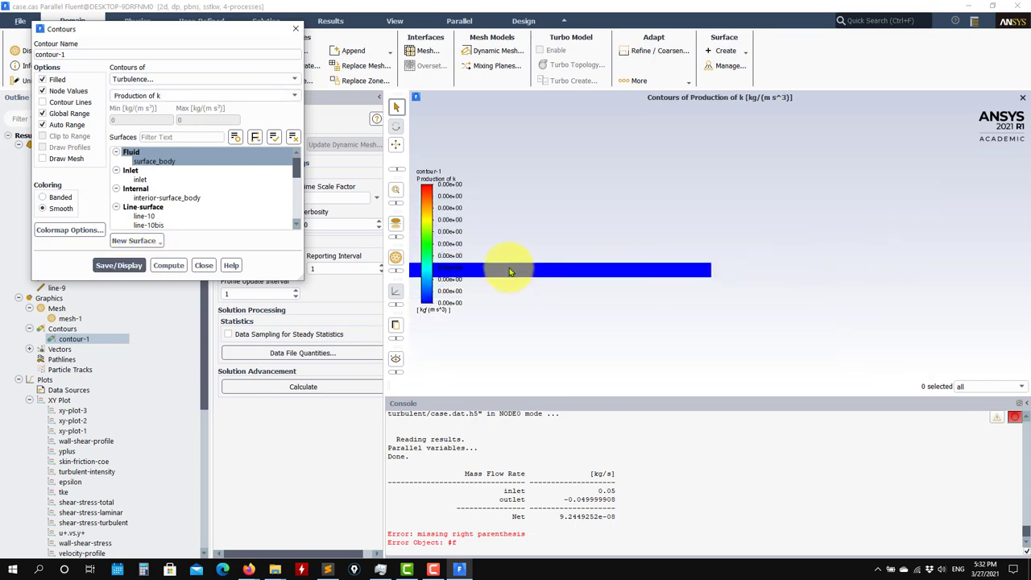
pyautogui.scroll(3, 516, 266)
pyautogui.scroll(3, 556, 274)
pyautogui.scroll(1, 511, 175)
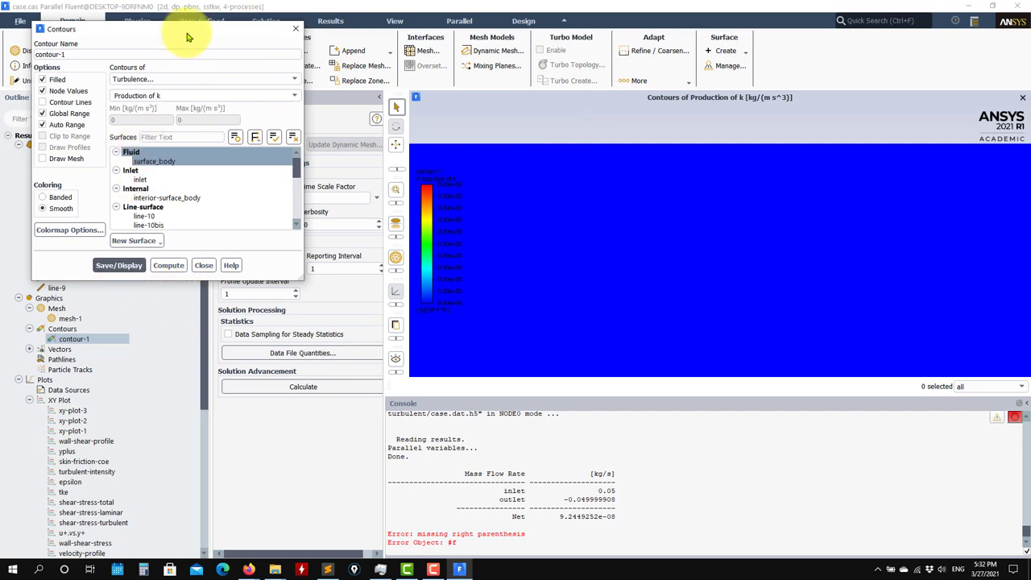
pyautogui.moveTo(188, 32); pyautogui.dragTo(476, 22)
pyautogui.scroll(7, 65, 322)
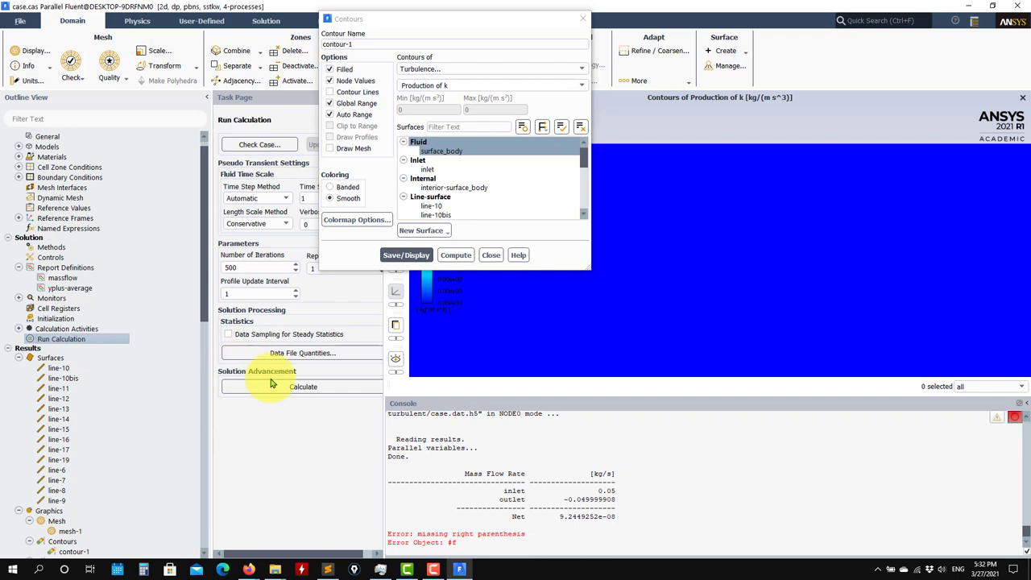
# - Run a few iterations, then redraw Production of k contours with Auto Range off and Max 0.001
pyautogui.click(272, 387)
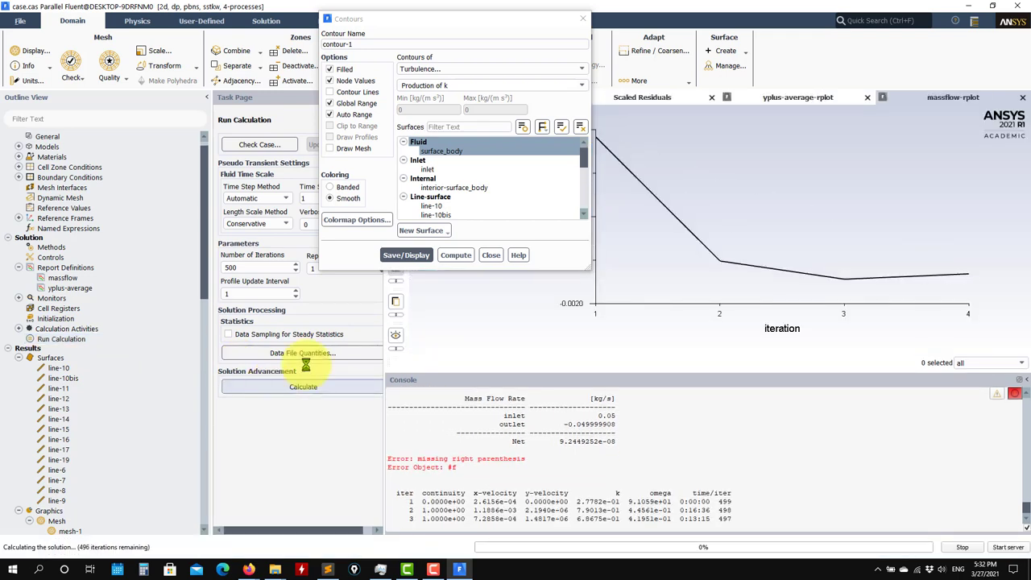
pyautogui.click(959, 538)
pyautogui.click(408, 255)
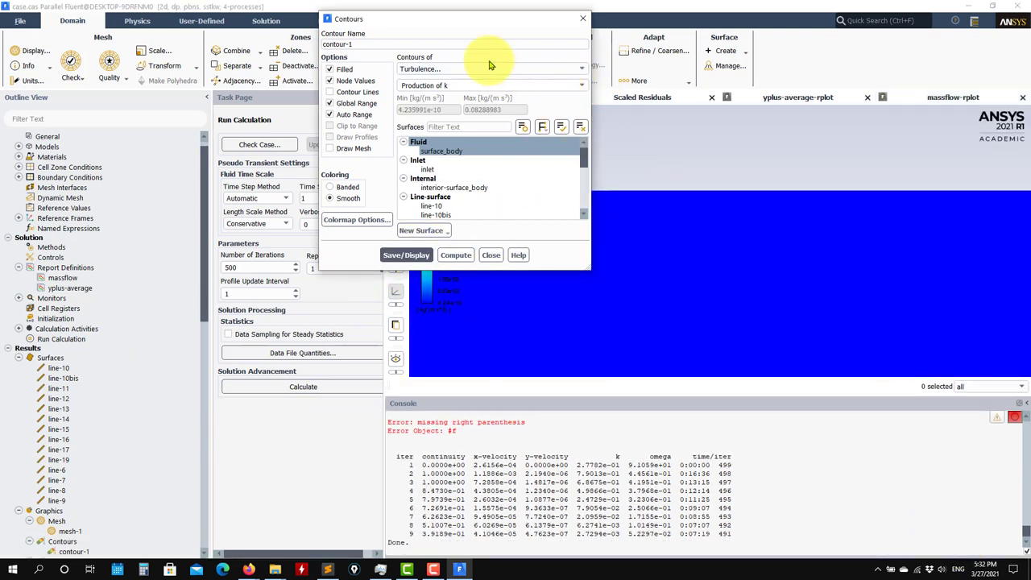
pyautogui.moveTo(504, 23); pyautogui.dragTo(300, 90)
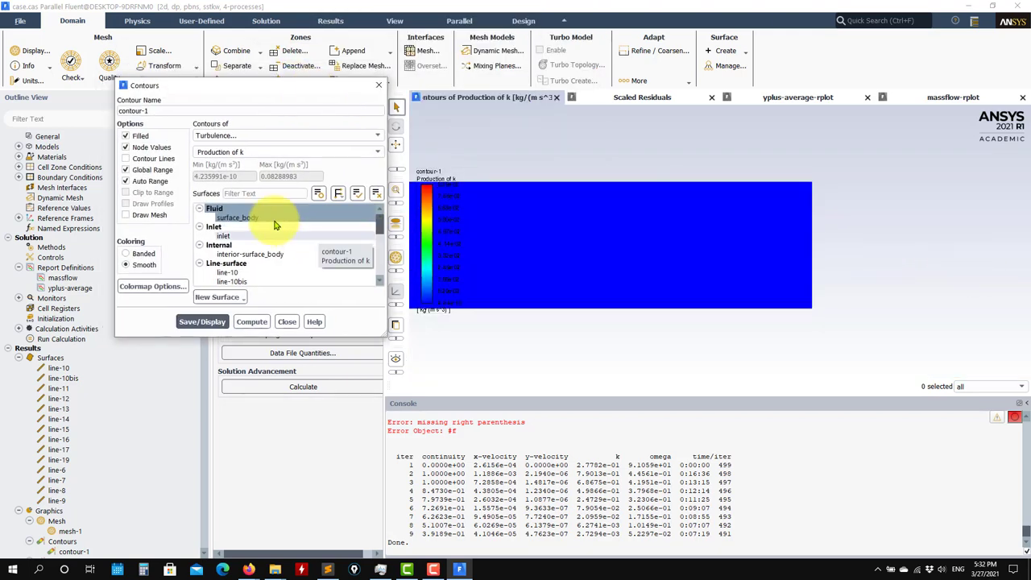
pyautogui.click(144, 180)
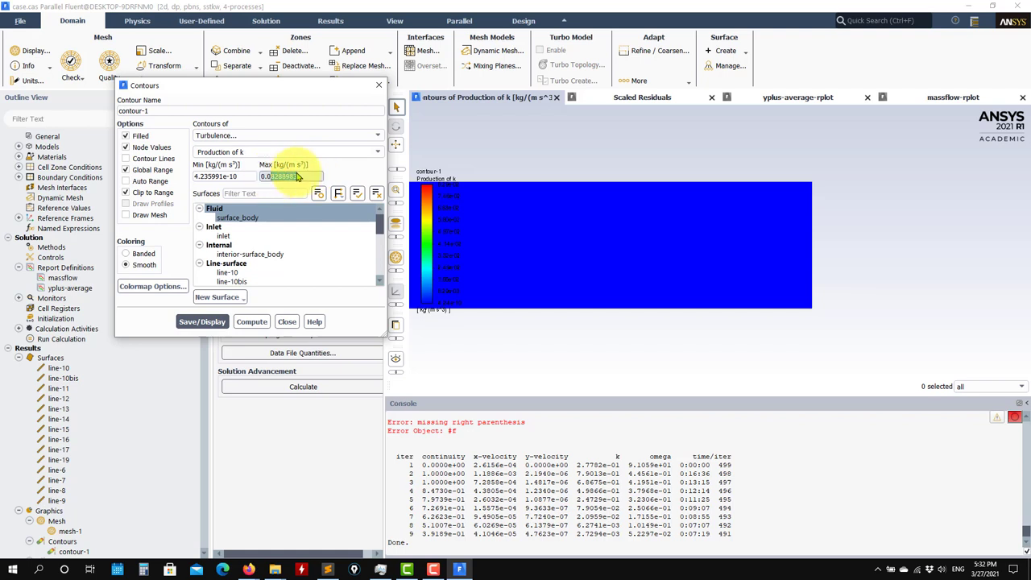
pyautogui.click(201, 321)
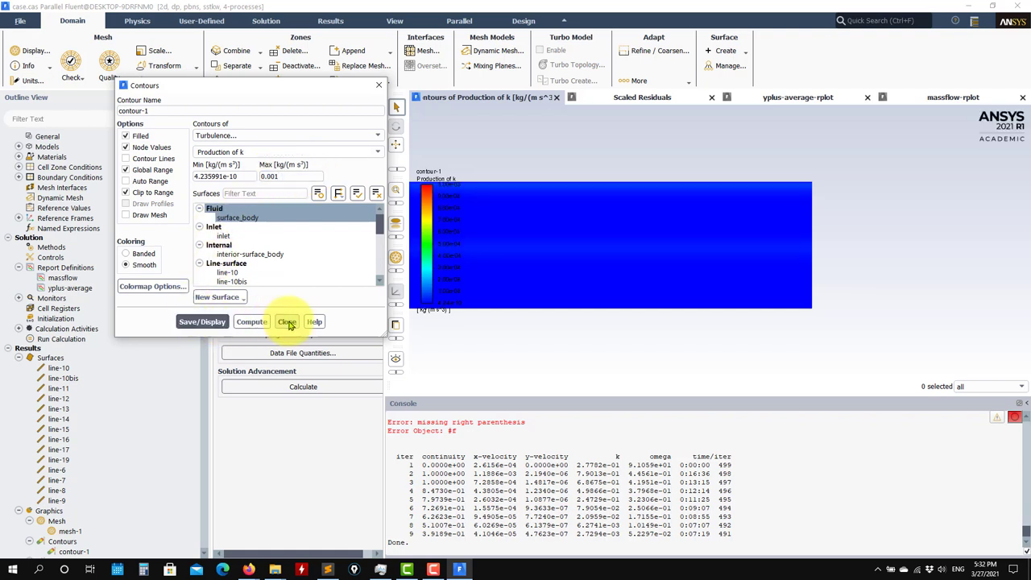